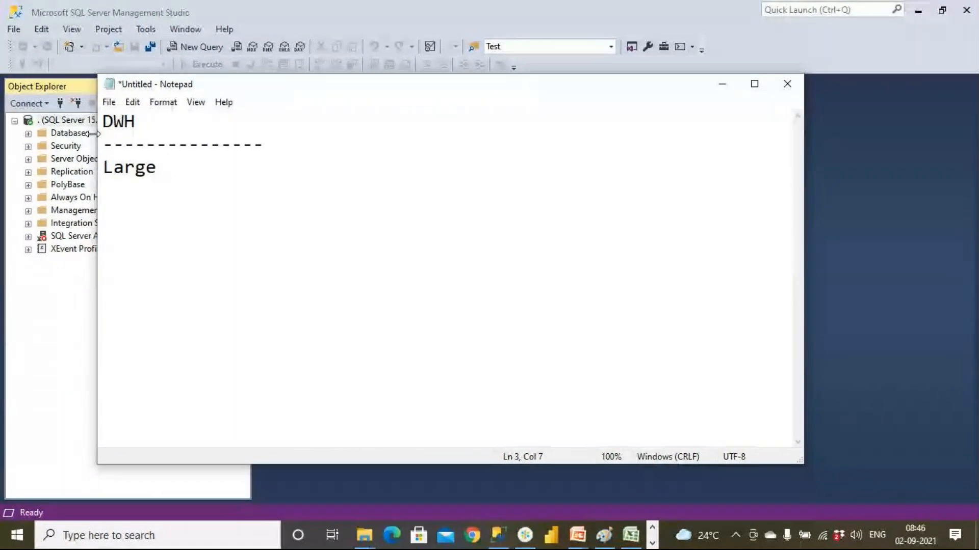
Complete the first note under the DWH heading as "Large DB" and add the lines "Historical Data" and "Dim and Fact".
key("Return")
type("His")
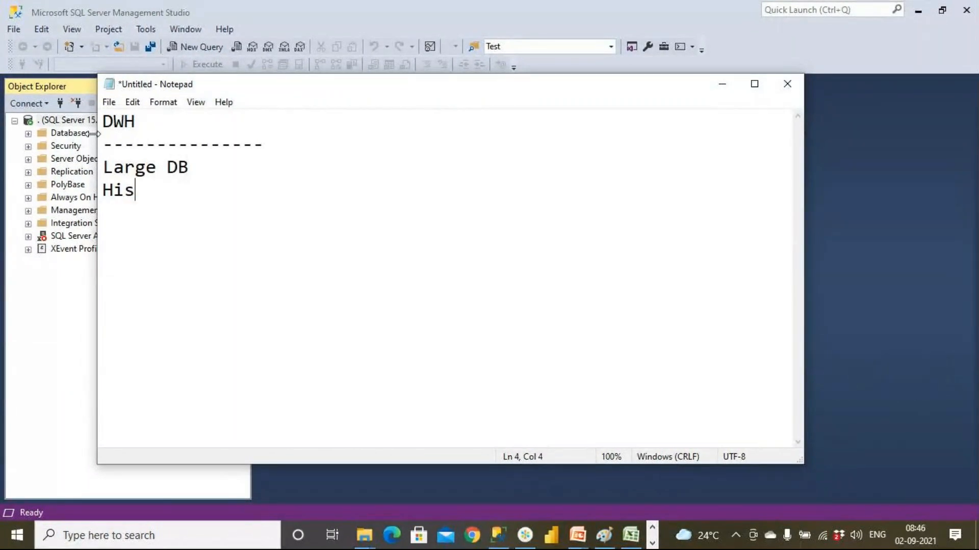
type("tori")
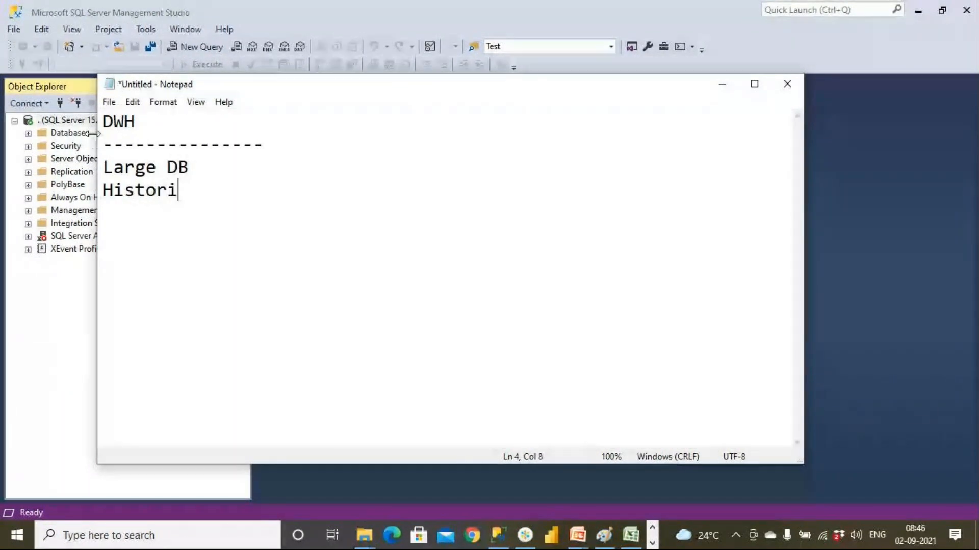
type("cal Data")
key("Return")
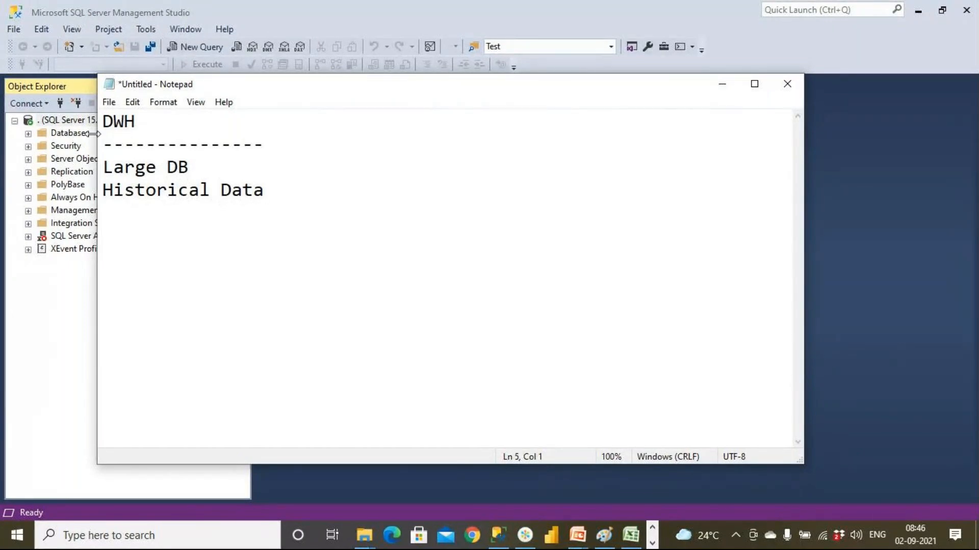
type("Dim and Fact")
key("Return")
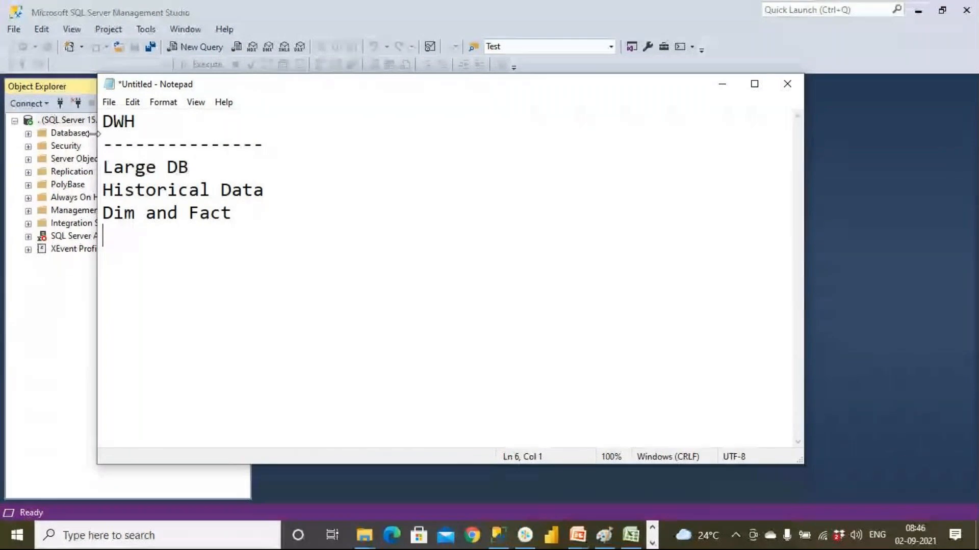
type("Hiea")
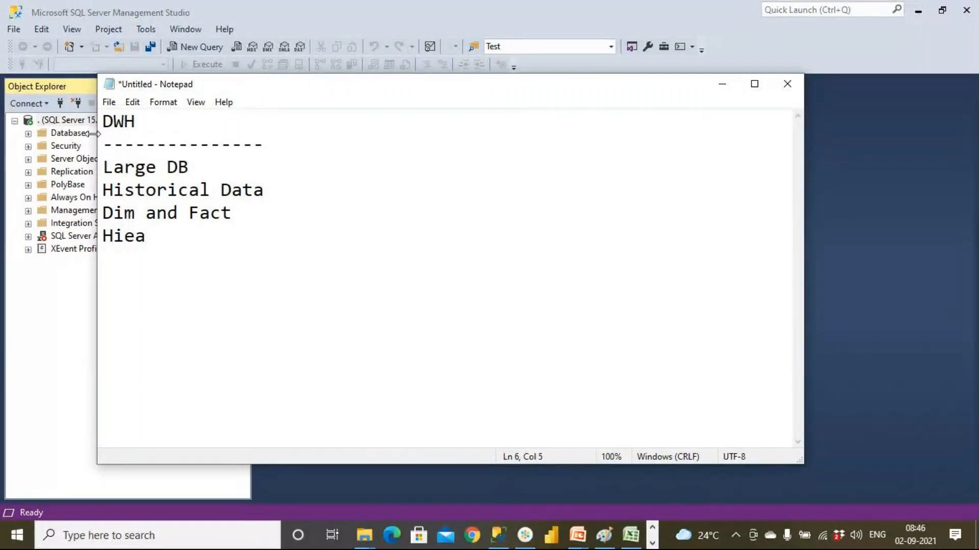
key("BackSpace")
key("BackSpace")
key("BackSpace")
key("BackSpace")
After a blank line below "Dim and Fact", write the note "Dim Table will have 0 or more hierarchy".
key("Return")
type("Dim")
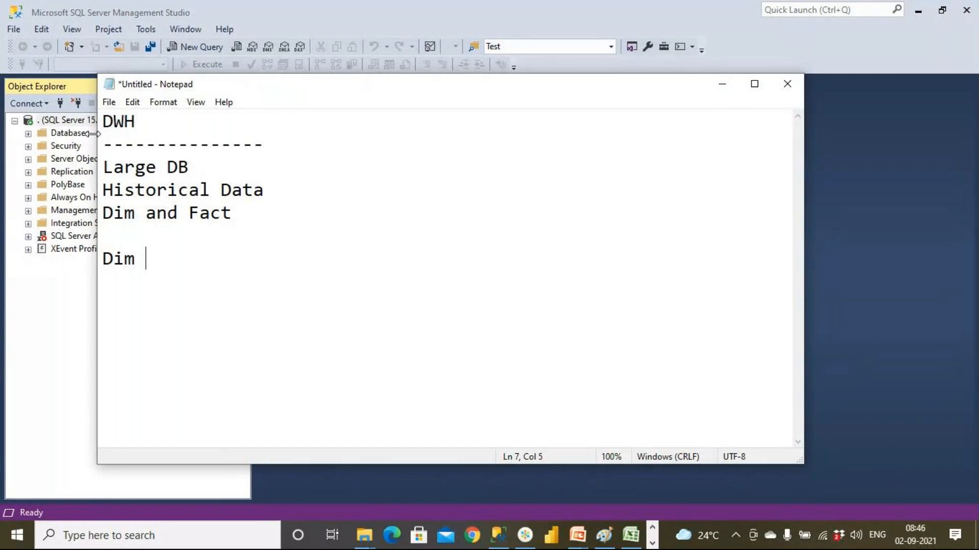
type(" Table wil have")
key("BackSpace")
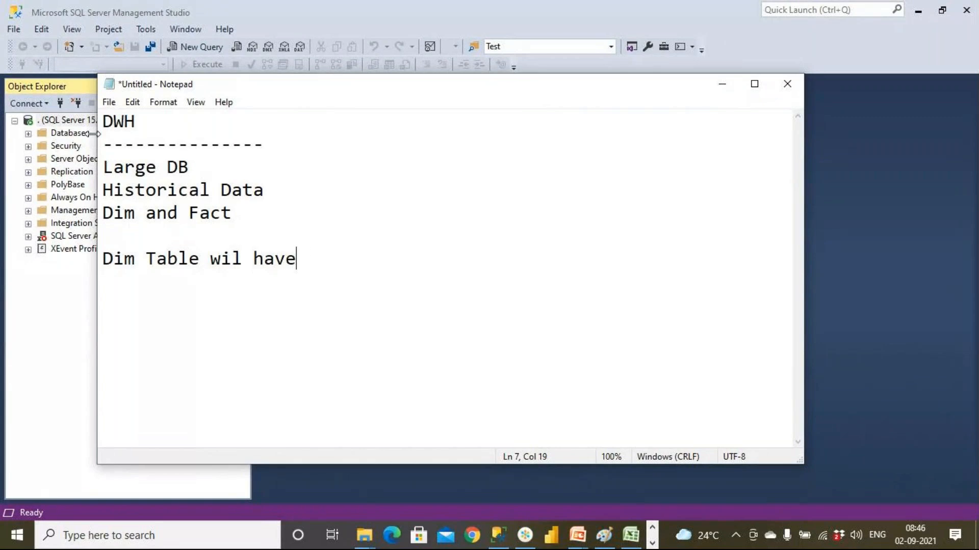
key("BackSpace")
key("BackSpace")
key("BackSpace")
key("BackSpace")
type("l have")
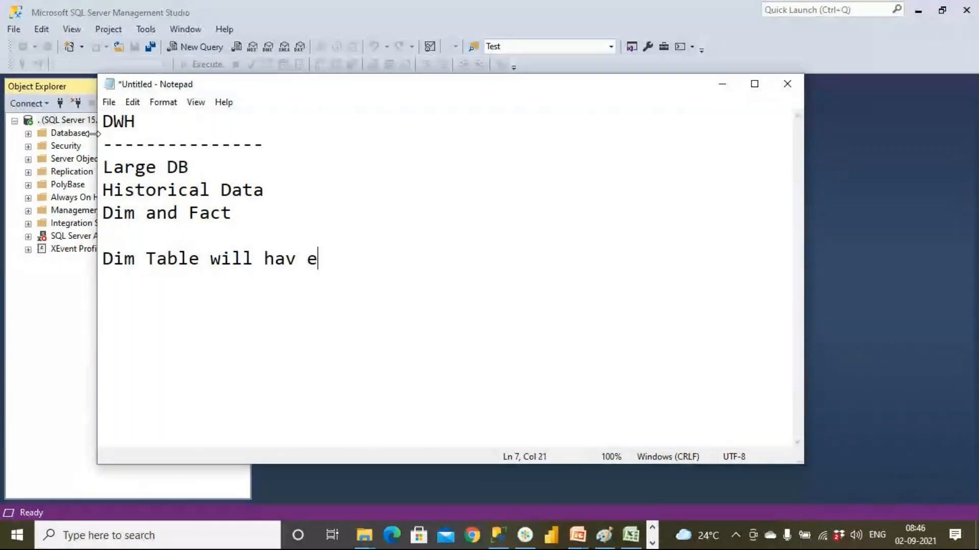
key("BackSpace")
key("BackSpace")
type("e ze==")
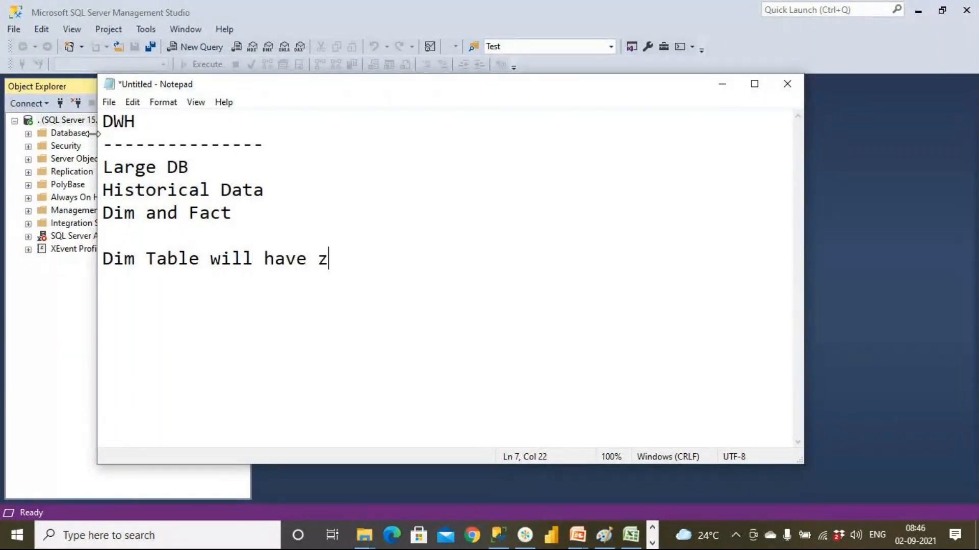
key("BackSpace")
key("BackSpace")
key("BackSpace")
key("BackSpace")
type("0 or mor")
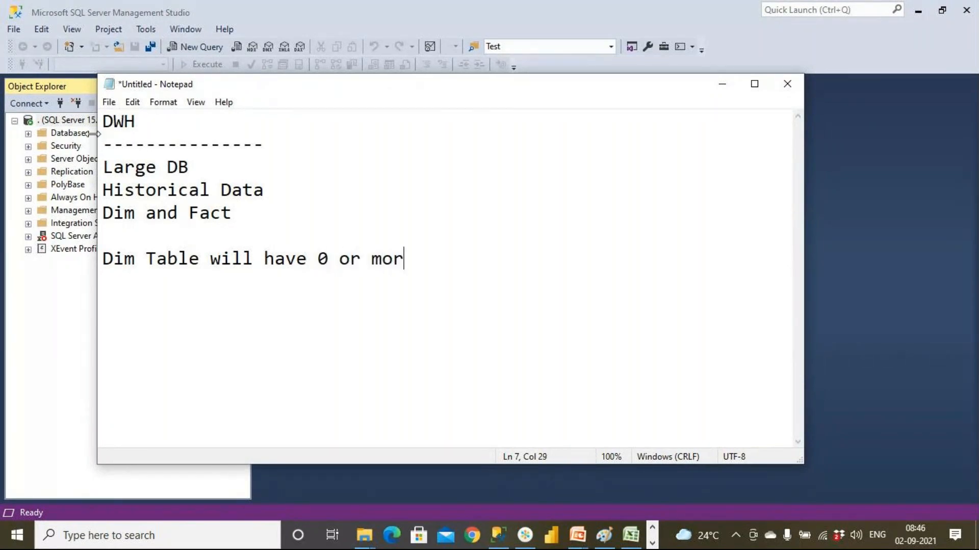
type("e hiera")
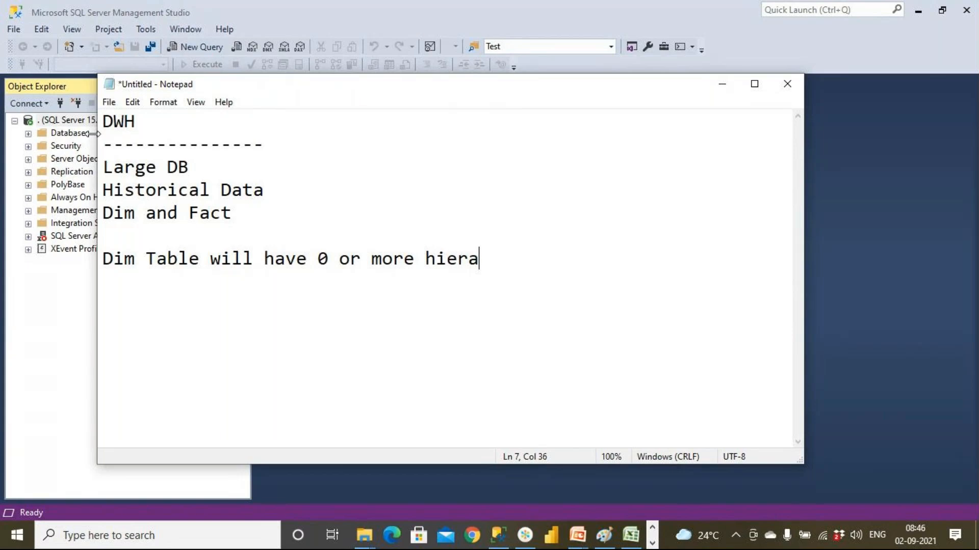
type("rchy")
Add a "Why Hierarchy" heading underlined with dashes and write "To create drill down reports" beneath it.
key("Return")
key("Return")
type("Why Hierarchy")
key("Return")
type("-----------------")
key("Return")
type("To cr")
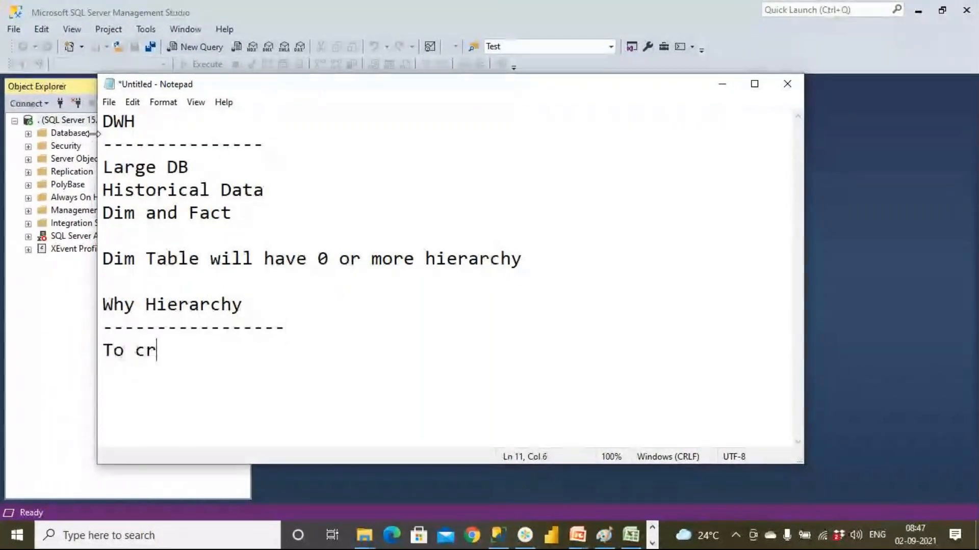
type("eate dri")
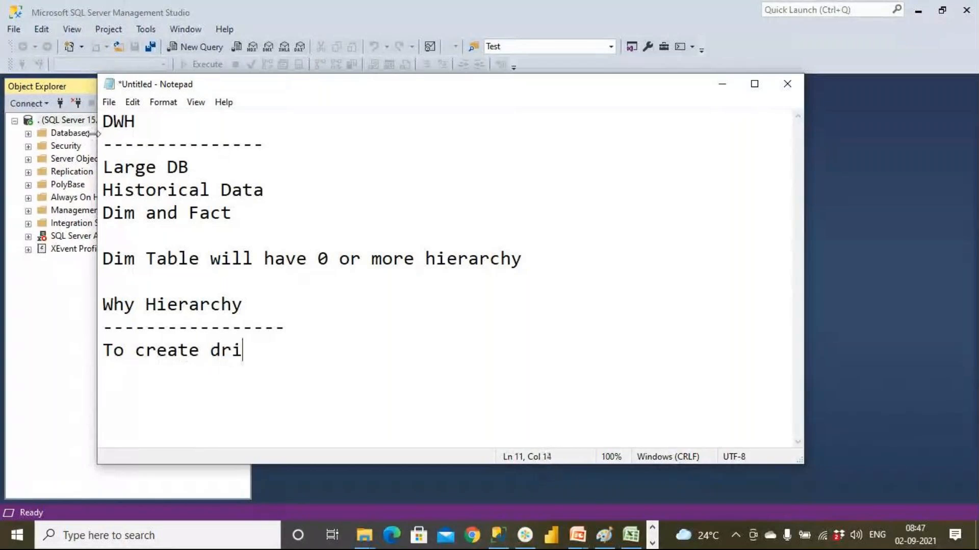
type("ll down reports")
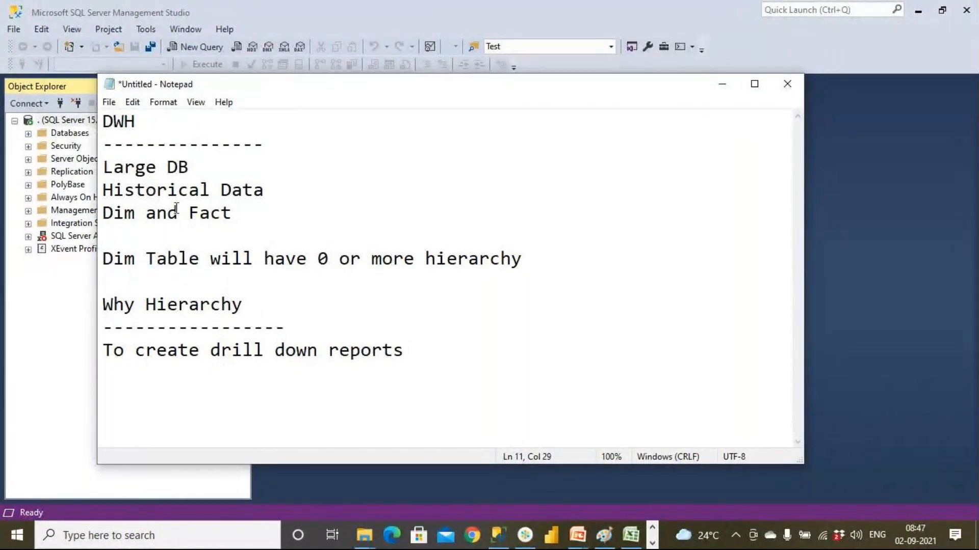
Change "hierarchy" to "hierarchies" at the end of the Dim Table line.
double_click(198, 213)
left_click_drag(135, 261, 396, 258)
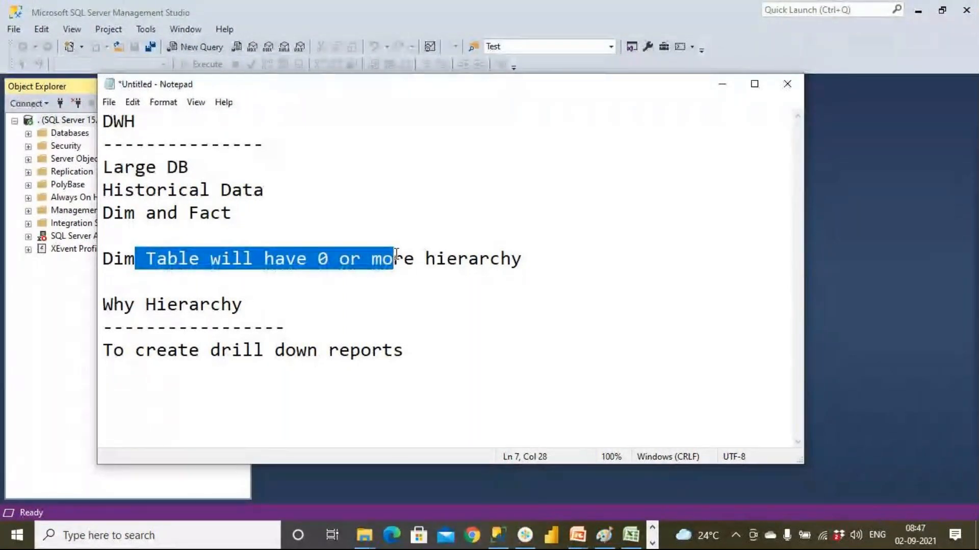
left_click(521, 259)
key("BackSpace")
type("ies")
Insert the line "Order the data in the proper manner" between the Dim Table note and the Why Hierarchy heading.
key("Return")
key("Return")
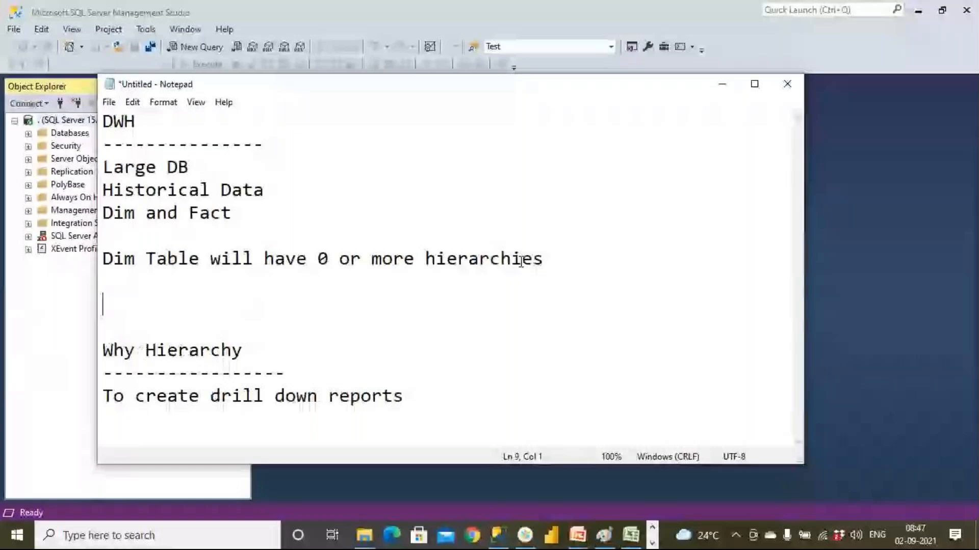
type("Order")
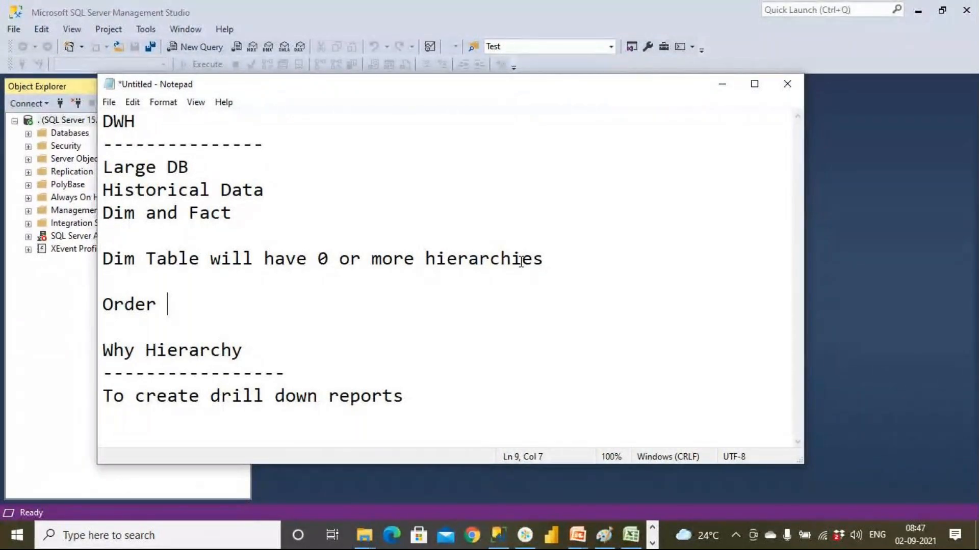
type("the data ")
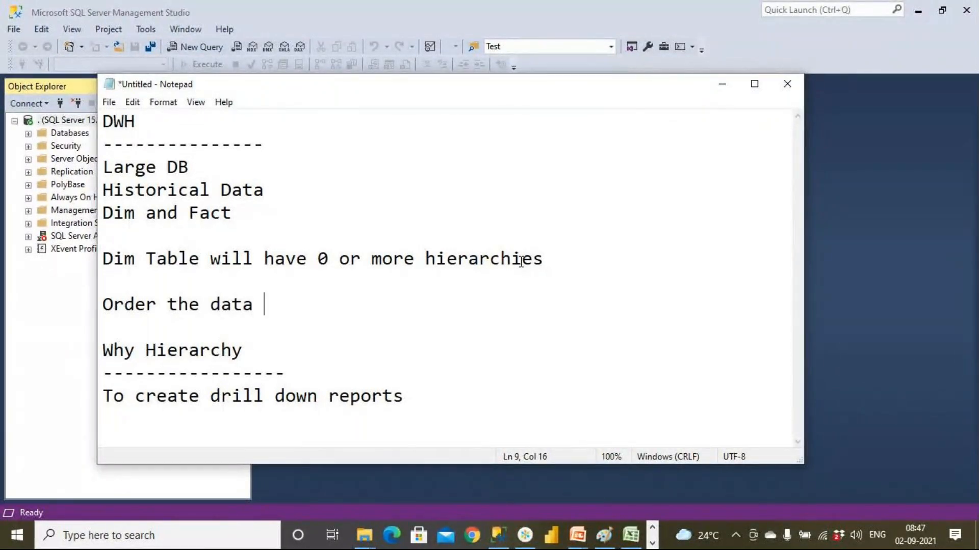
type("in ")
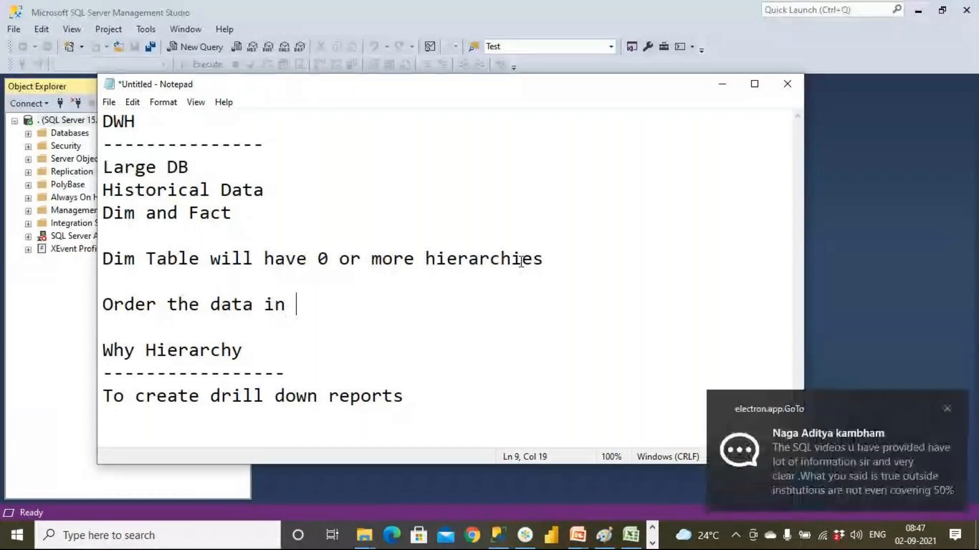
type("the")
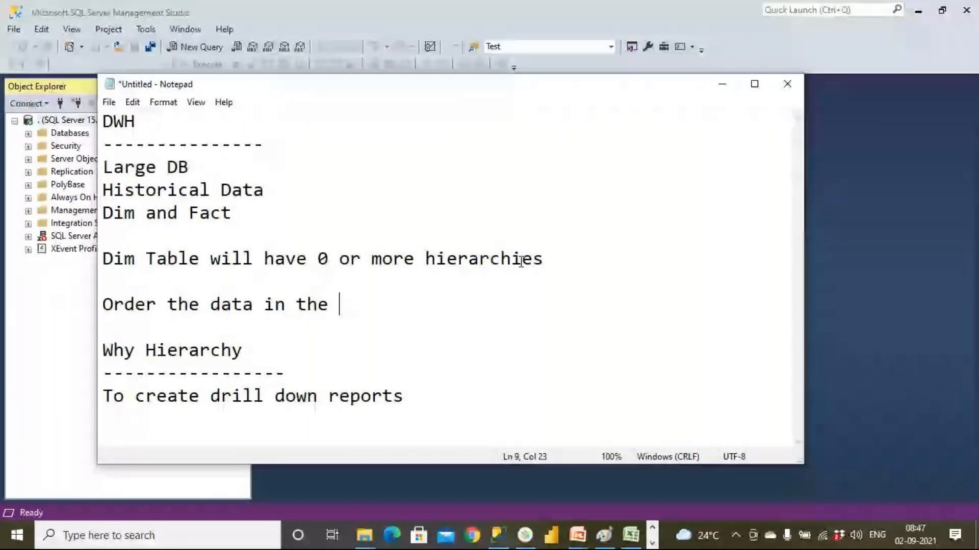
type("prop")
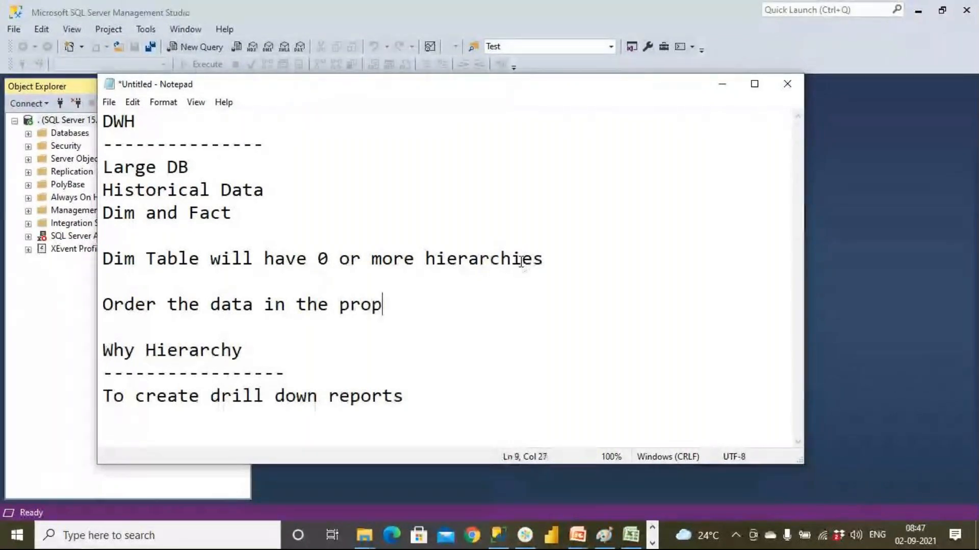
type("er manner")
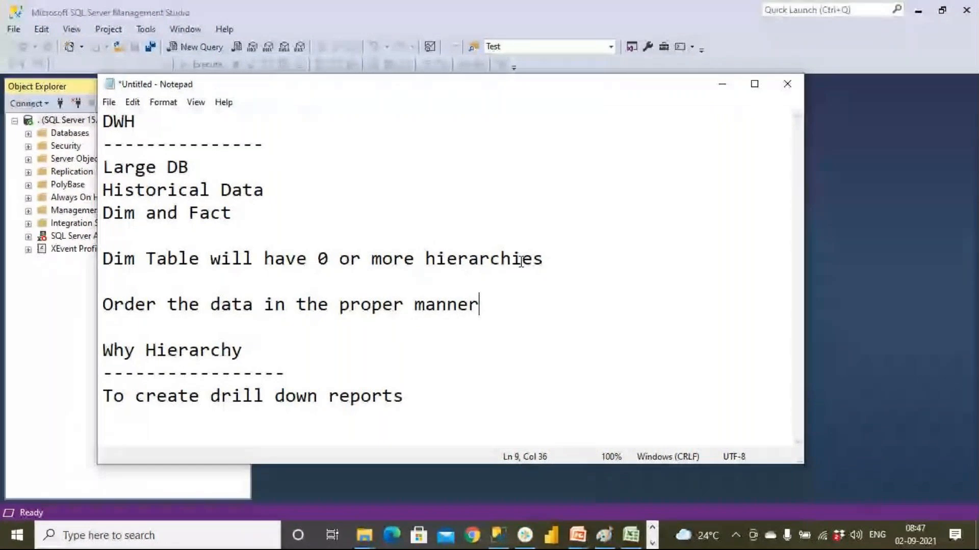
Below the ordering note, list the date levels Year, Sem, Qtr, Month, Week and Day on separate lines.
key("Return")
key("Return")
key("Return")
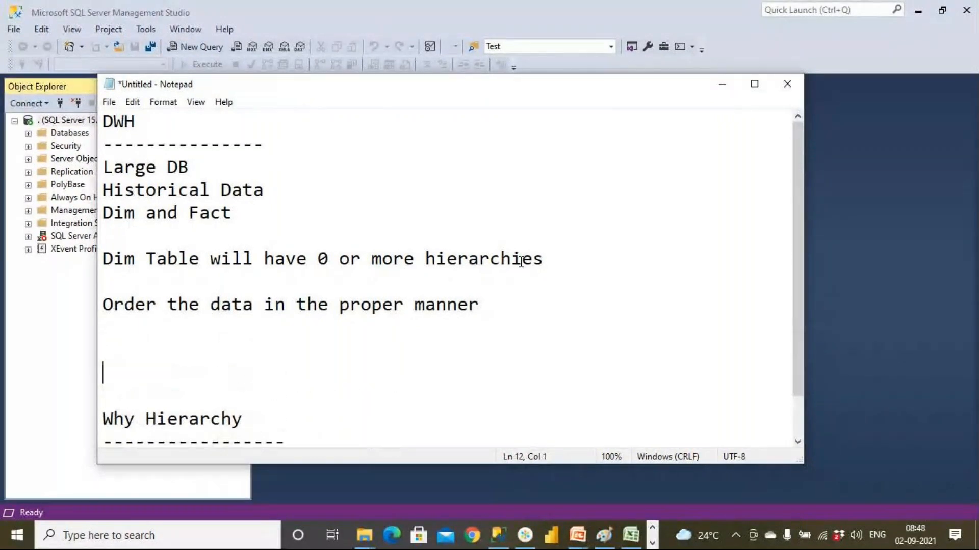
type("Year")
key("Return")
type("Sem")
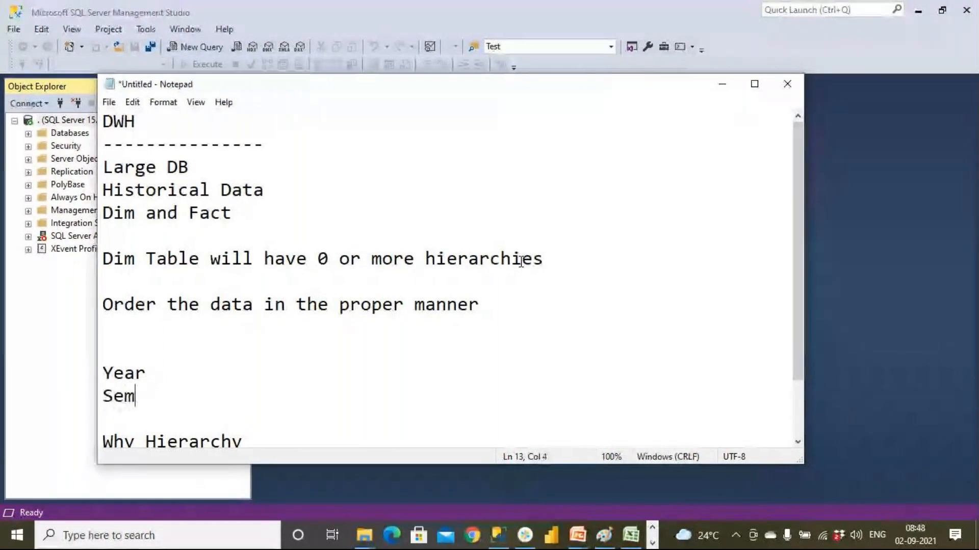
key("Return")
type("Qtr")
key("Return")
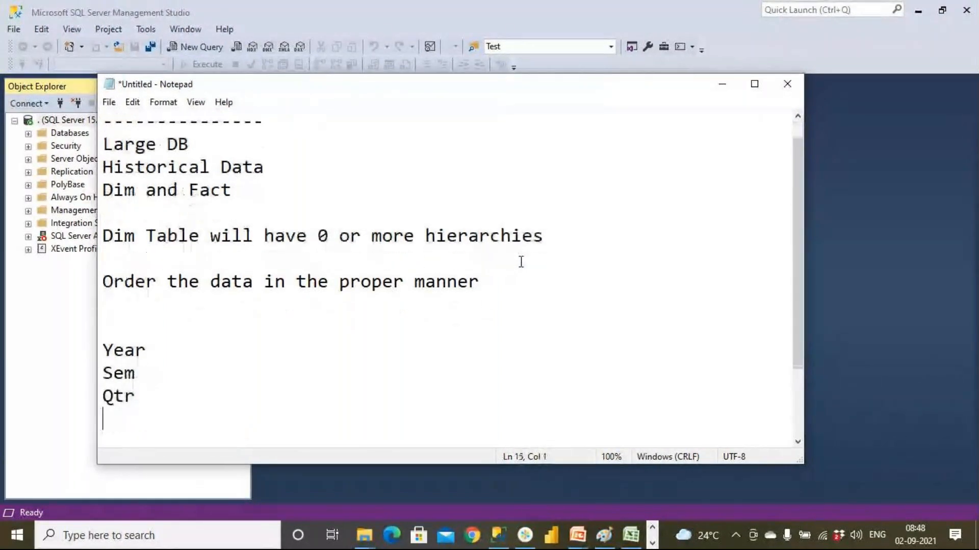
type("Month")
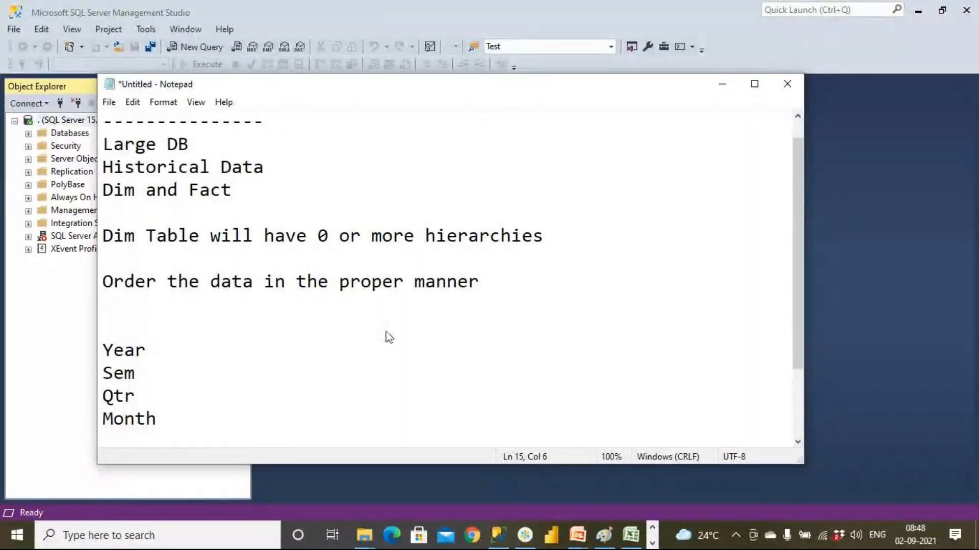
key("Return")
type("Q")
key("BackSpace")
type("Week")
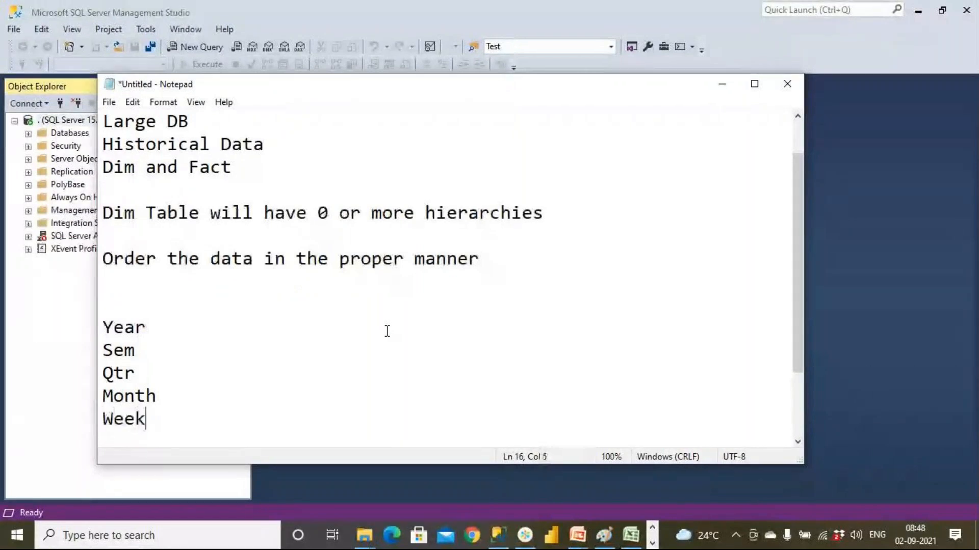
key("Return")
type("Day")
key("Return")
key("Return")
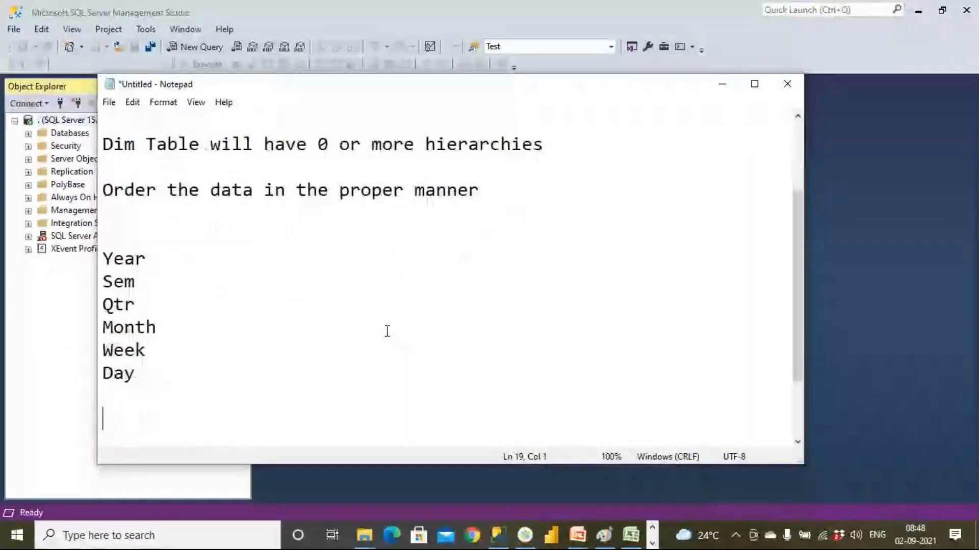
Below the date levels, start an example hierarchy with the year 2010 and an indented "Sem1" under it.
left_click_drag(103, 258, 160, 327)
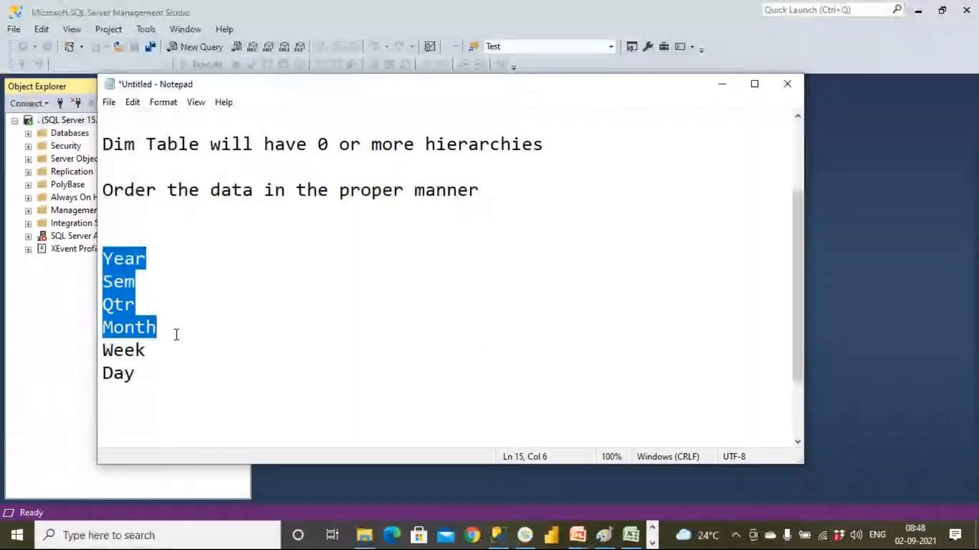
left_click(323, 264)
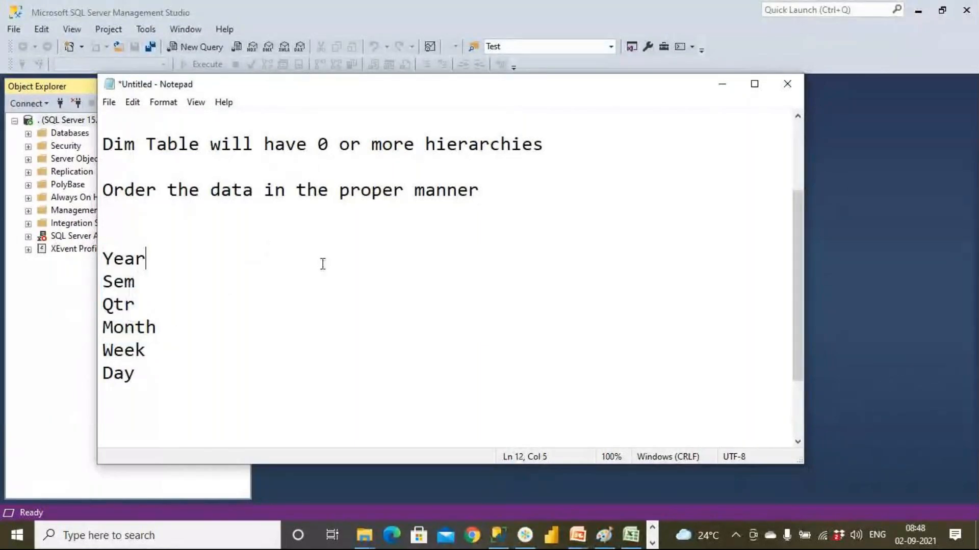
scroll(158, 341, "down", 2)
left_click(158, 298)
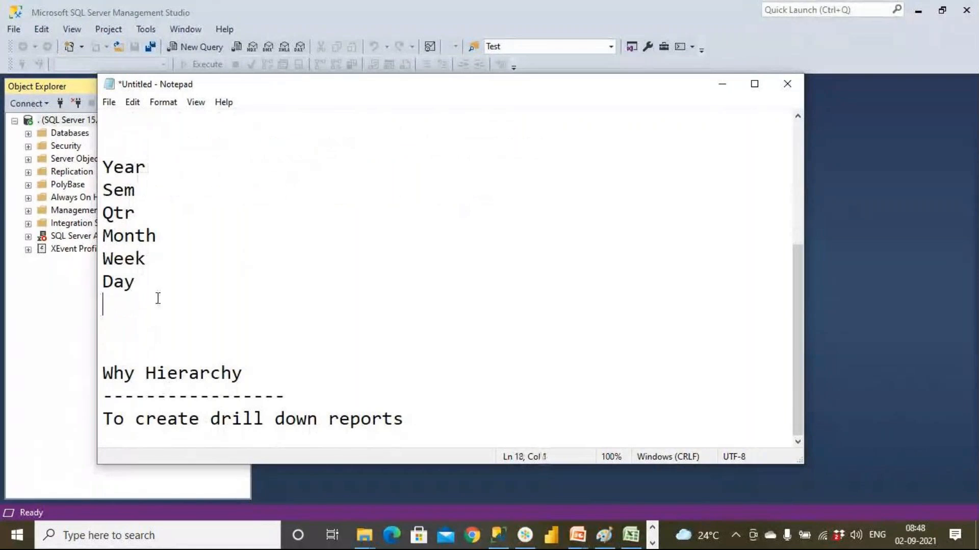
key("Return")
key("Return")
type("201")
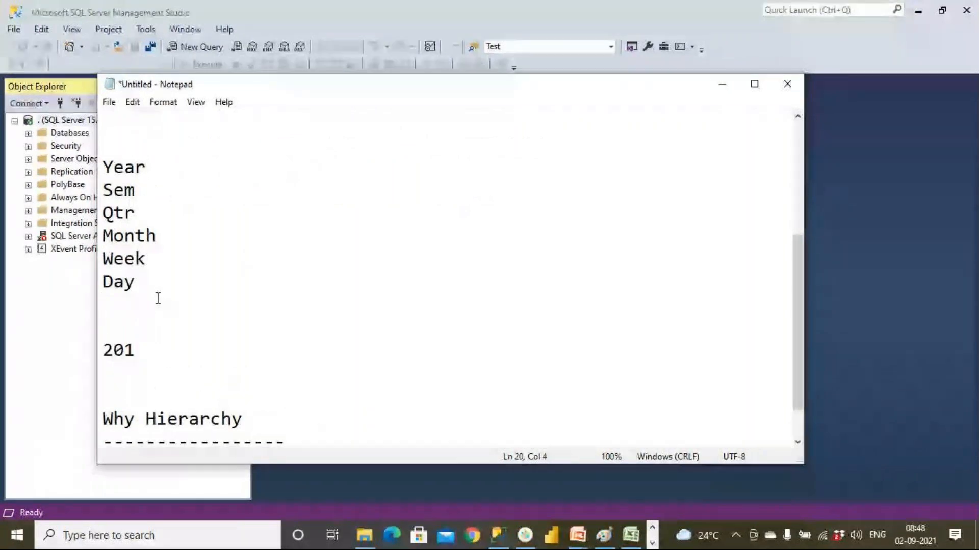
type("0")
key("Return")
type("Se1")
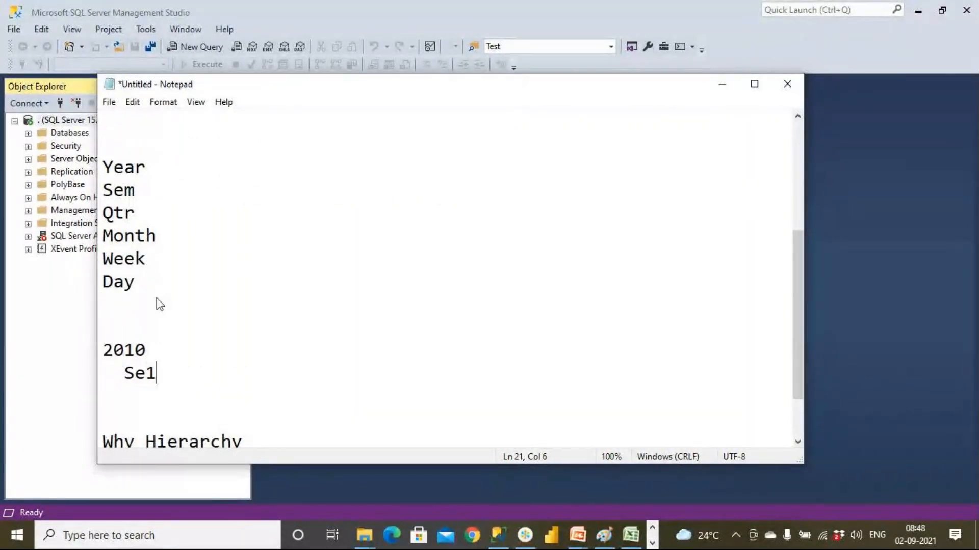
key("BackSpace")
type("m1")
Add an indented "Sem2" line below Sem1, leaving blank lines between the two semesters.
key("Return")
key("Return")
key("Return")
key("Return")
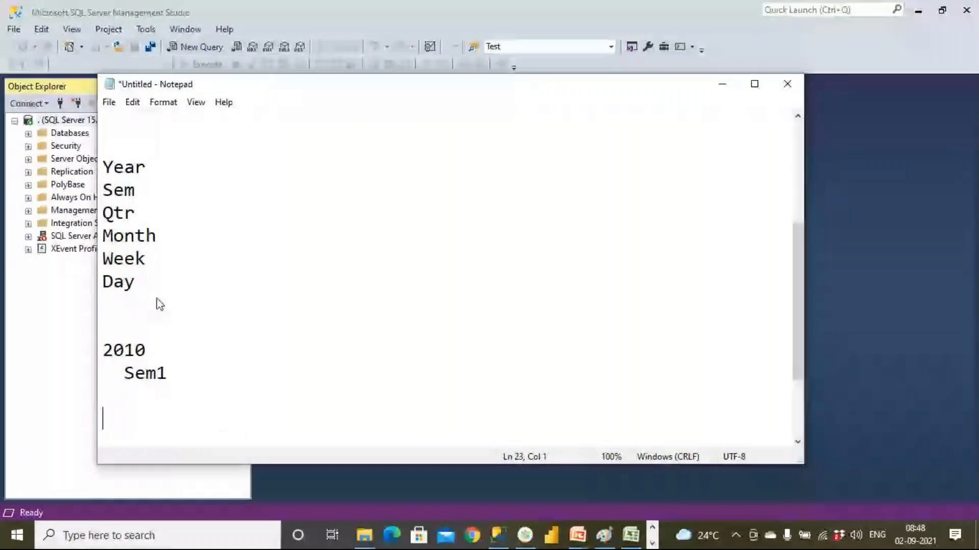
type("Sem1")
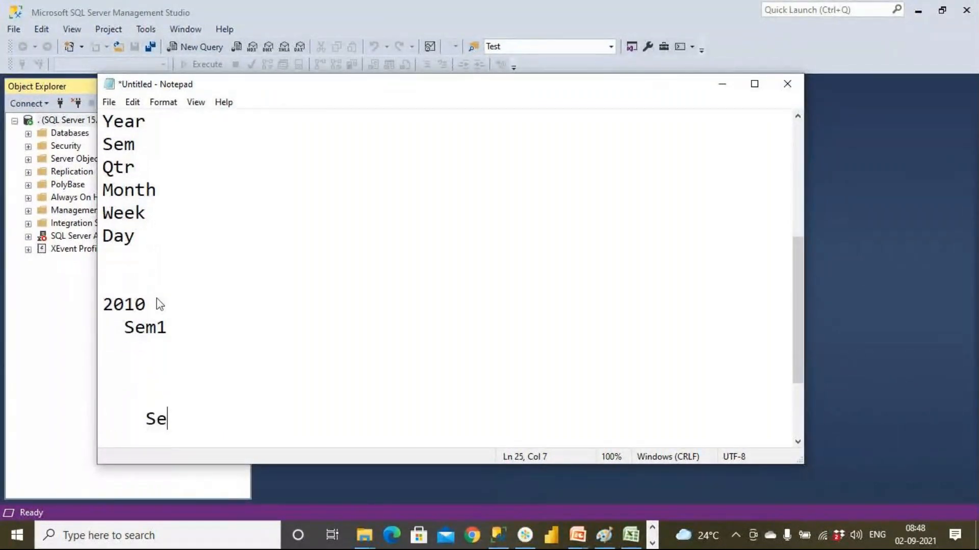
Add the quarter "Q1" on the line under Sem1, indented one level deeper.
key("Up")
key("Up")
key("Up")
key("Up")
key("Home")
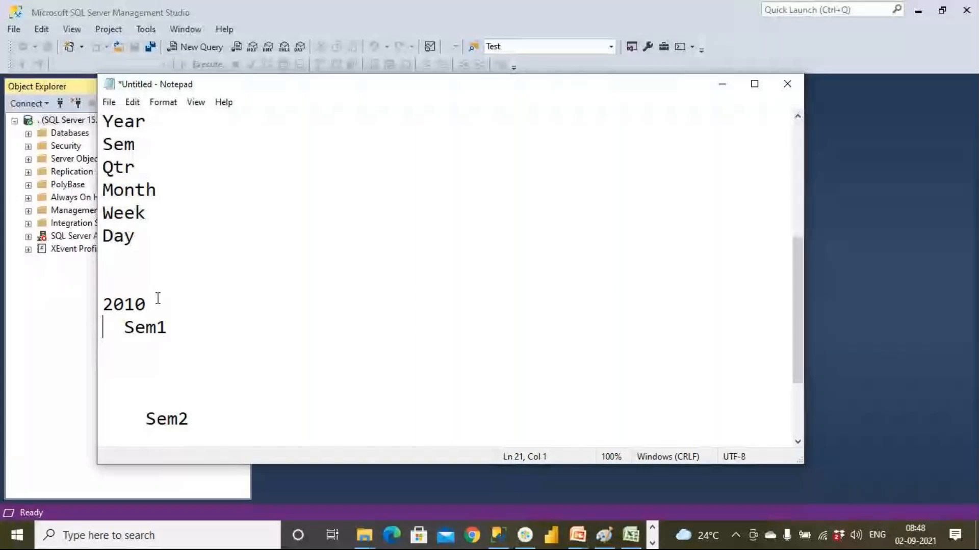
key("Down")
type("Qt=1")
key("BackSpace")
key("BackSpace")
key("BackSpace")
type("1")
Add an indented "Q2" below Q1, leaving blank lines between the two quarters.
key("Return")
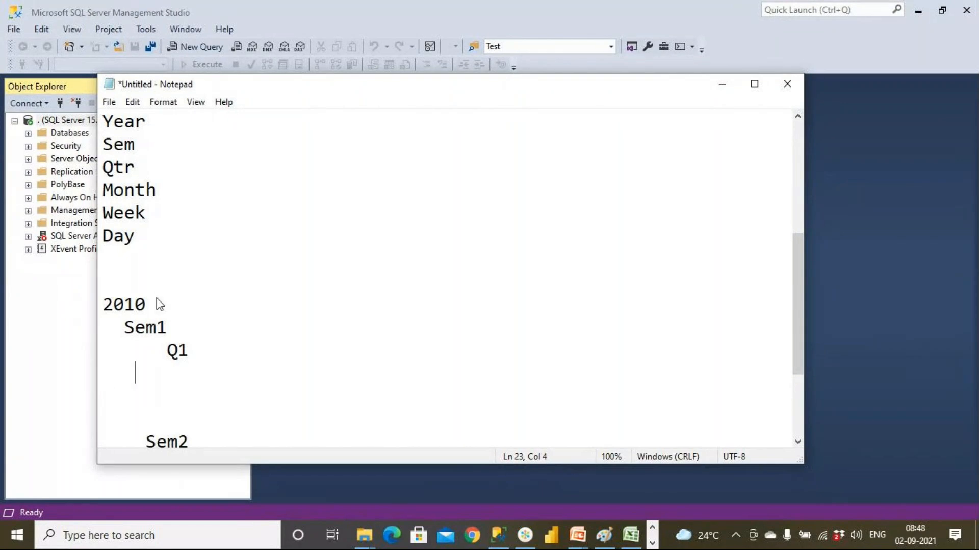
key("Return")
key("Return")
type("Q2")
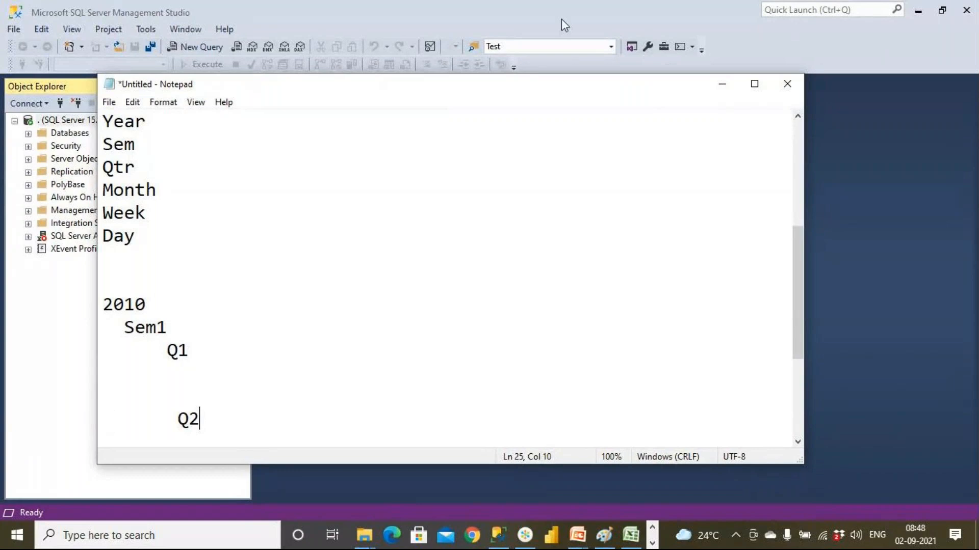
Maximize the notes window and list the months Jan, Feb and Mar on separate indented lines under Q1.
double_click(508, 90)
left_click(126, 274)
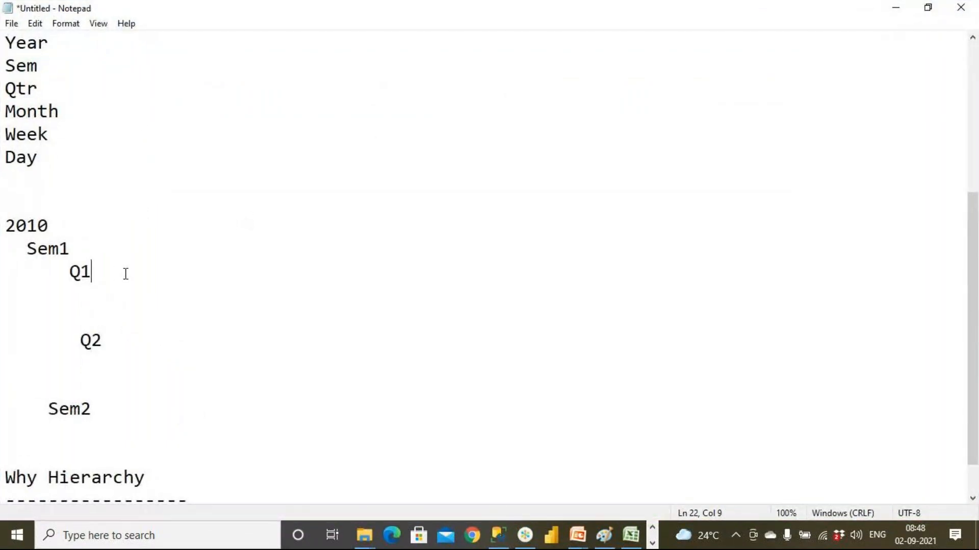
key("Return")
type("Jan")
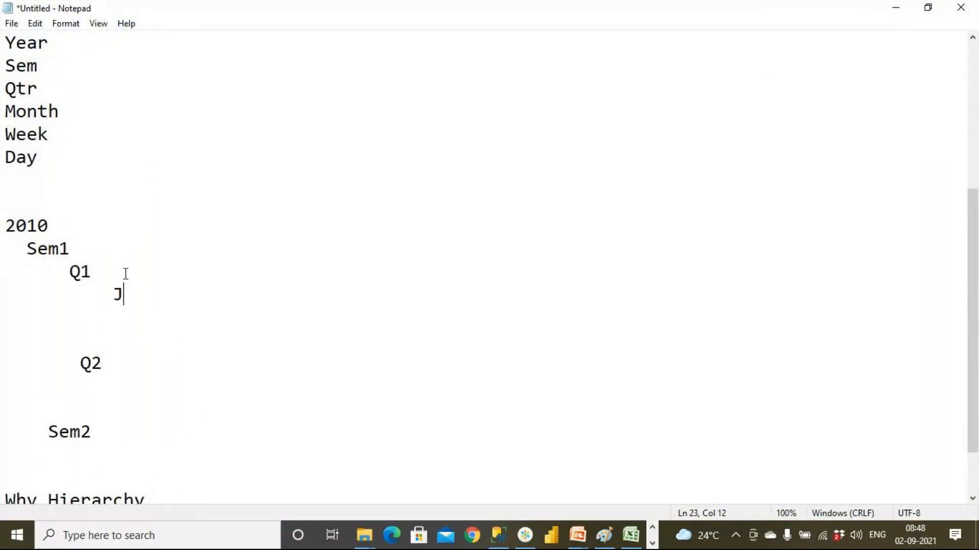
key("Return")
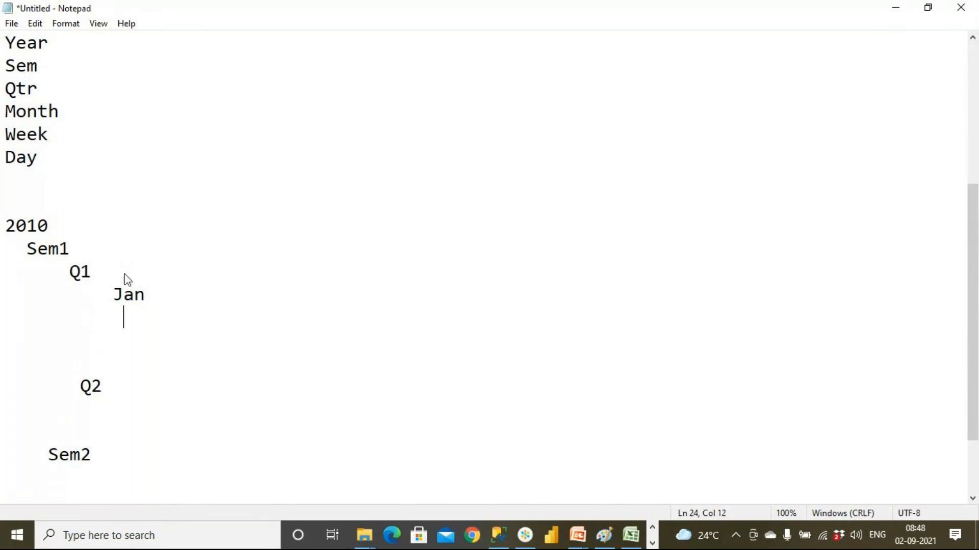
type("Feb")
key("Return")
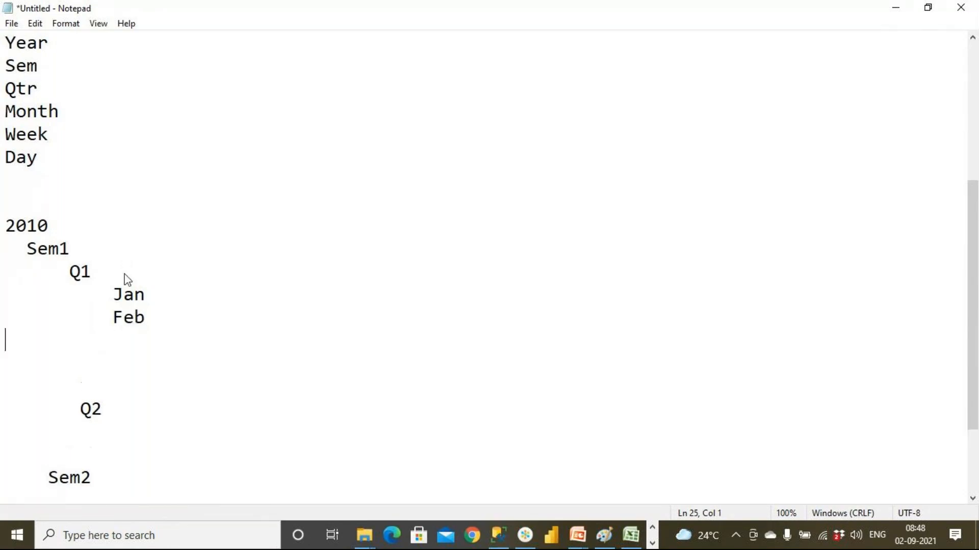
type("Mar")
List the months Apr, May and June on separate indented lines under Q2.
left_click(118, 406)
key("Return")
type("Apr")
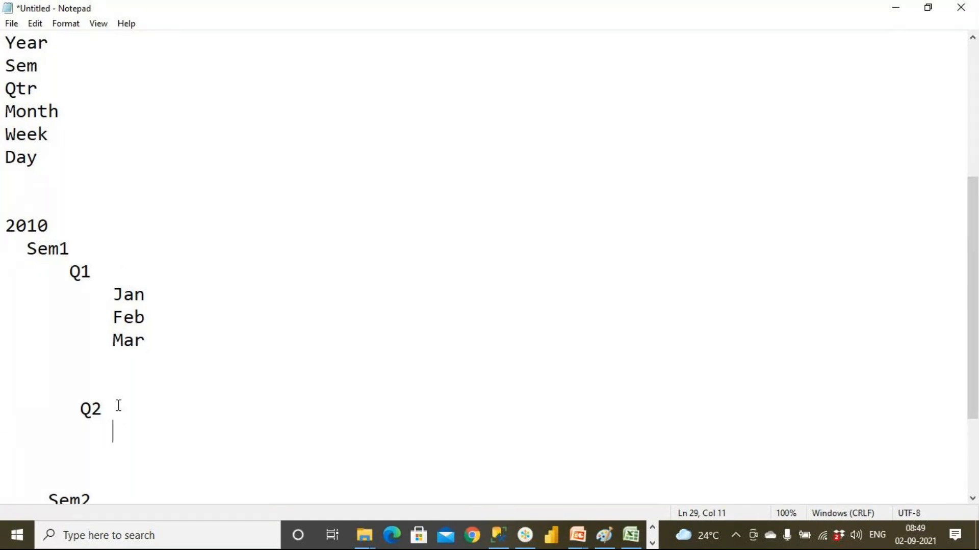
key("Return")
type("Ma")
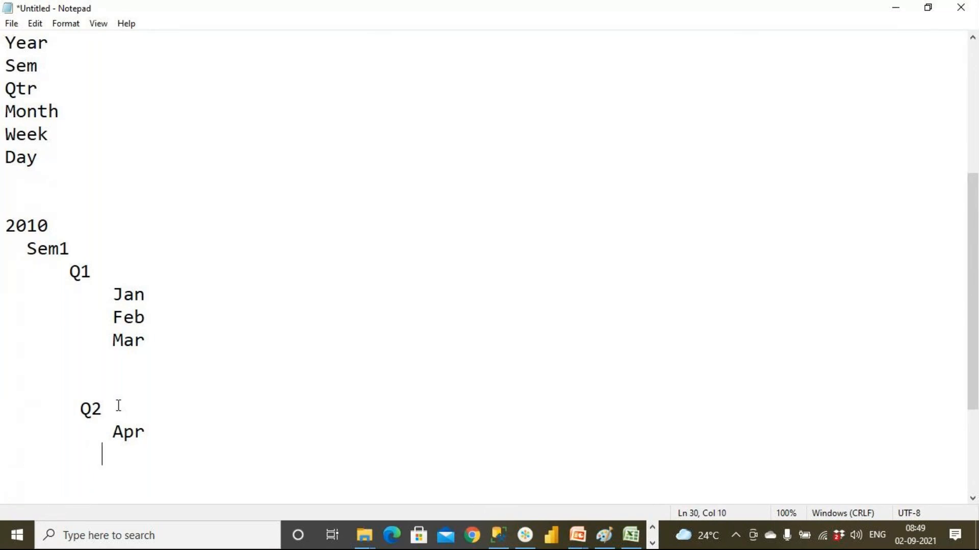
type("y")
key("Return")
type("June")
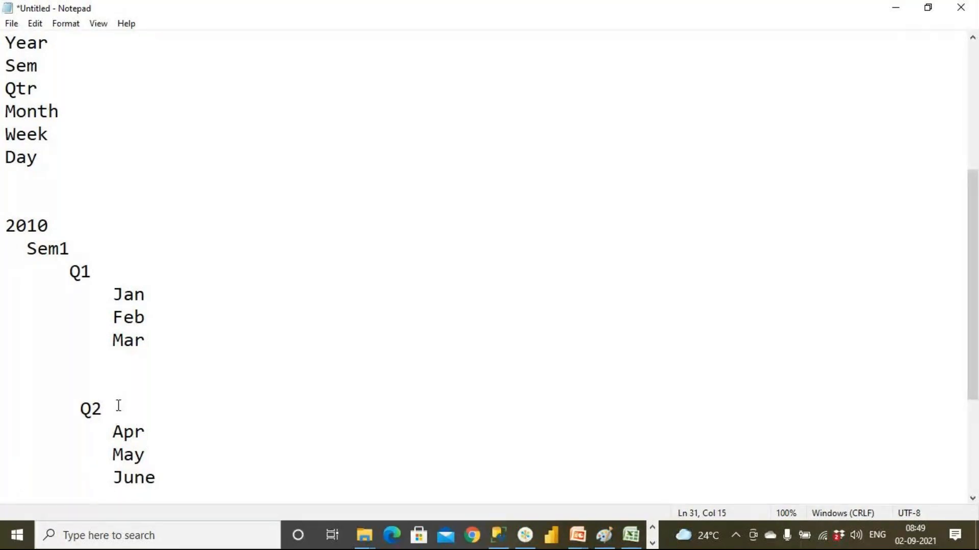
Switch to SQL Server Management Studio, open a new query and expand the tables of the AmazonDW database.
left_click(497, 535)
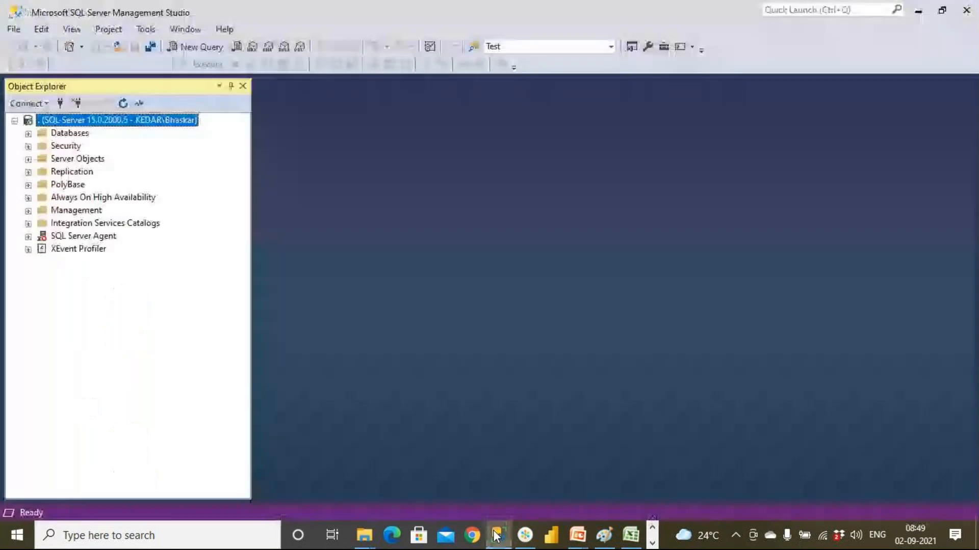
left_click(194, 48)
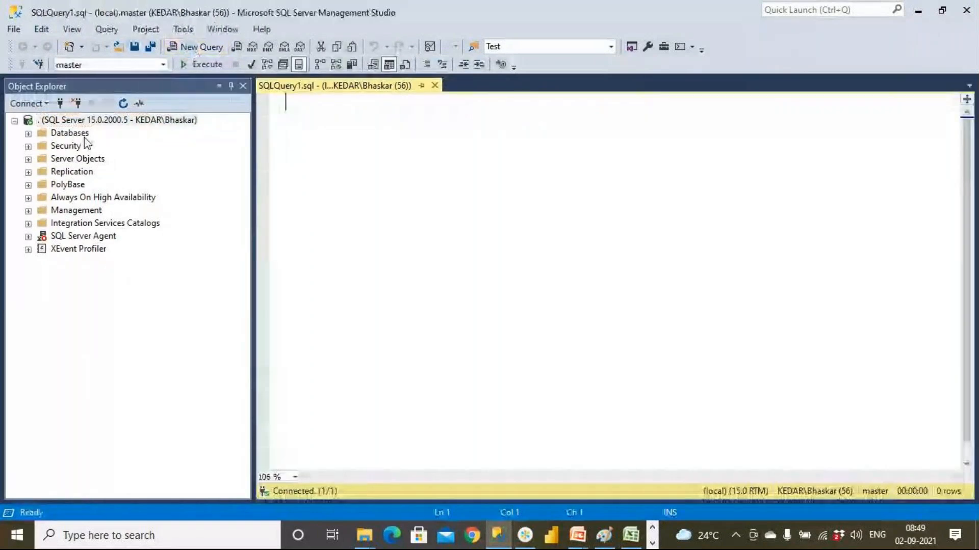
double_click(77, 133)
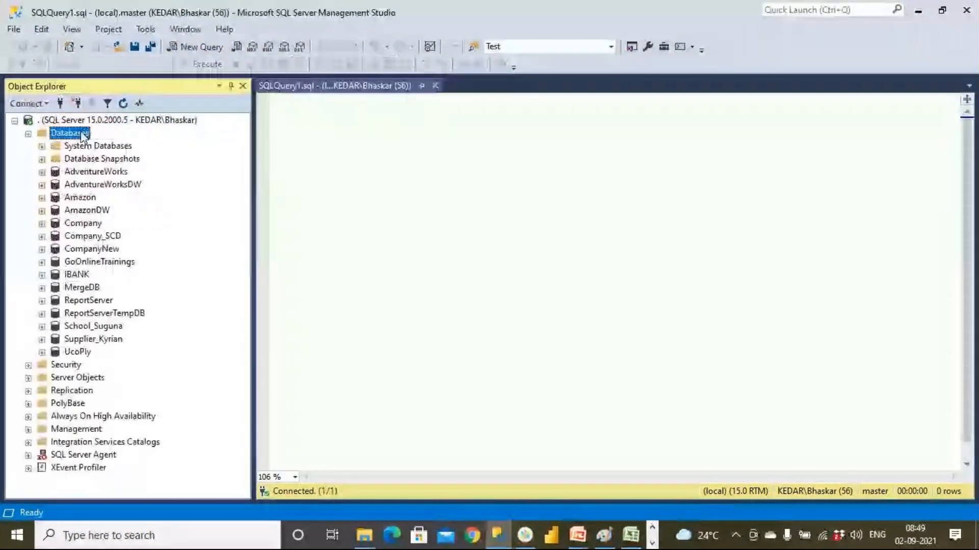
double_click(101, 211)
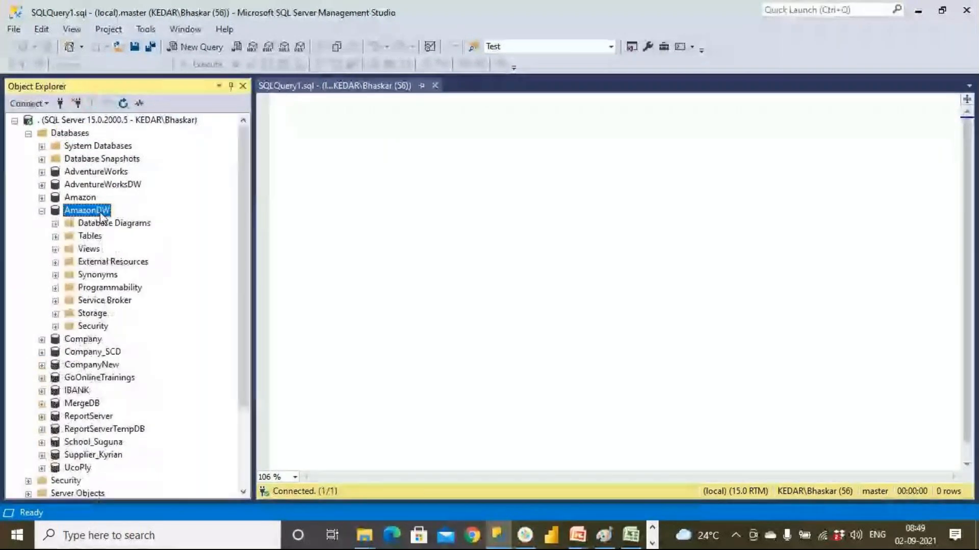
double_click(91, 237)
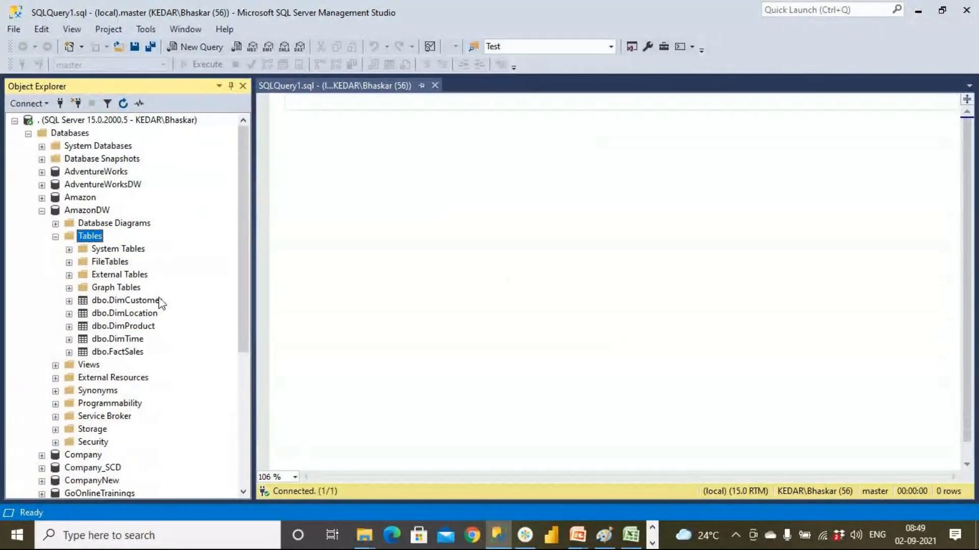
Insert the DimTime table name into the query, complete it as "select * from DimTime" and run it.
left_click_drag(146, 346, 319, 205)
left_click_drag(340, 105, 273, 111)
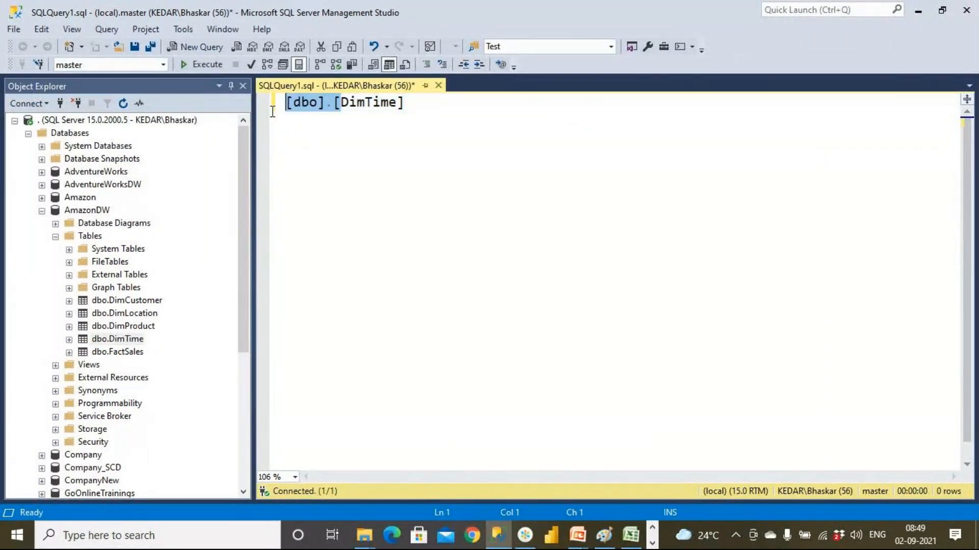
type("select")
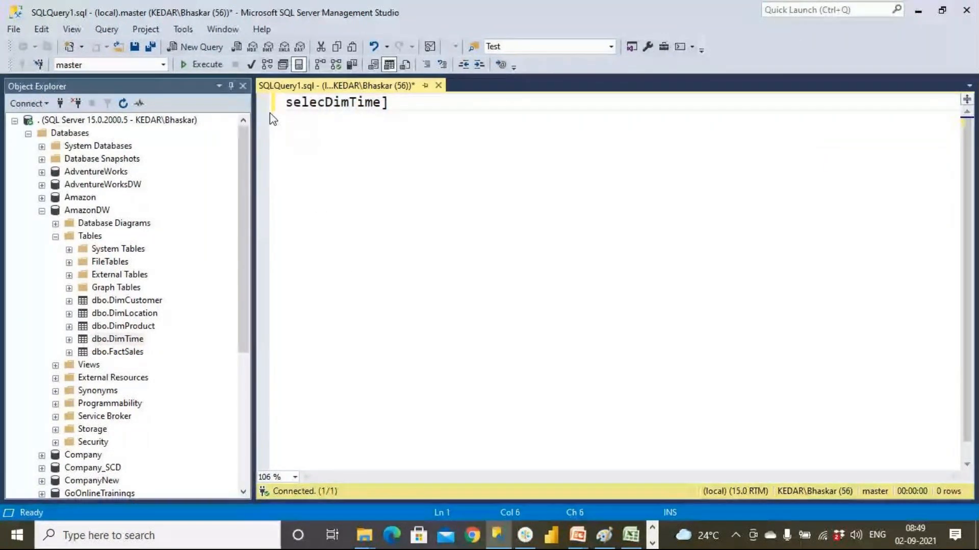
type(" * from")
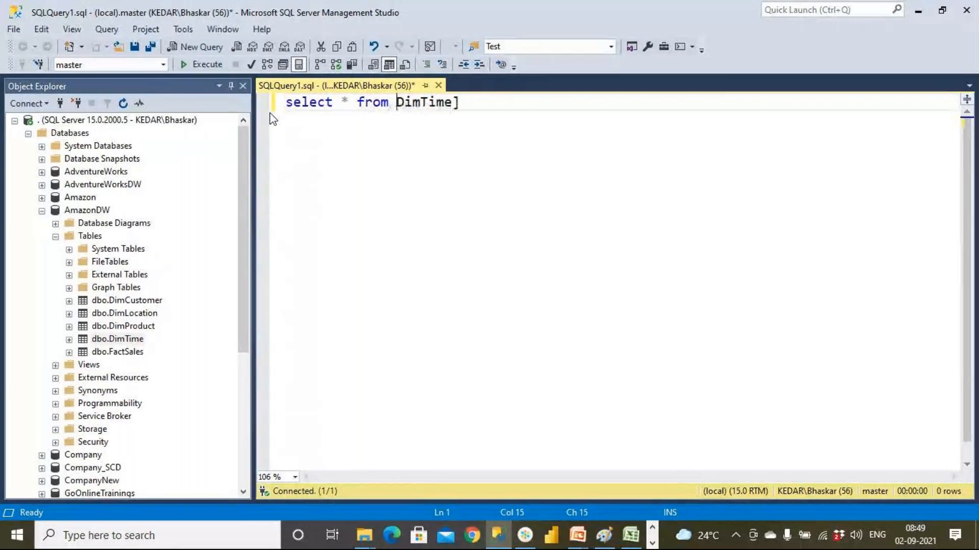
left_click(468, 106)
key("BackSpace")
key("F5")
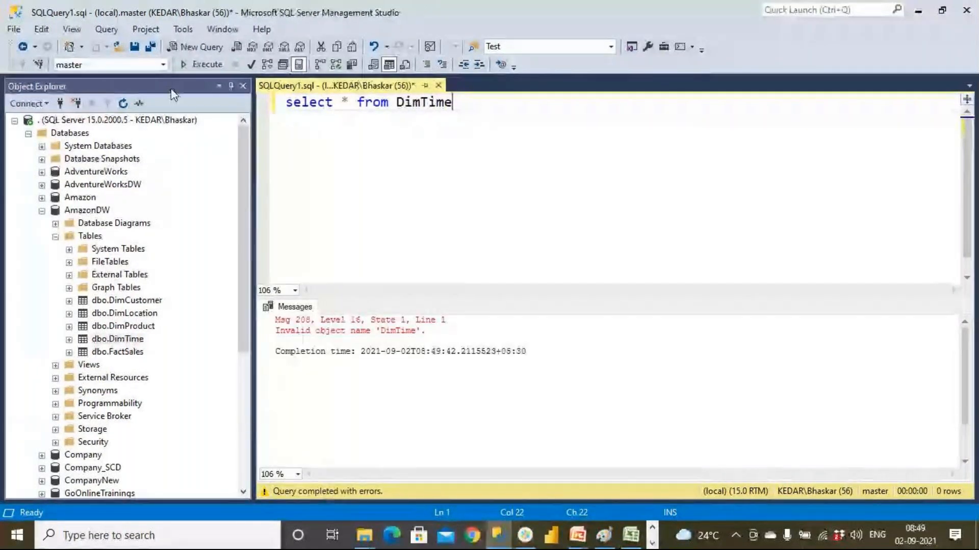
Set the query's database to AmazonDW and run the DimTime query again.
left_click(162, 65)
scroll(139, 87, "up", 4)
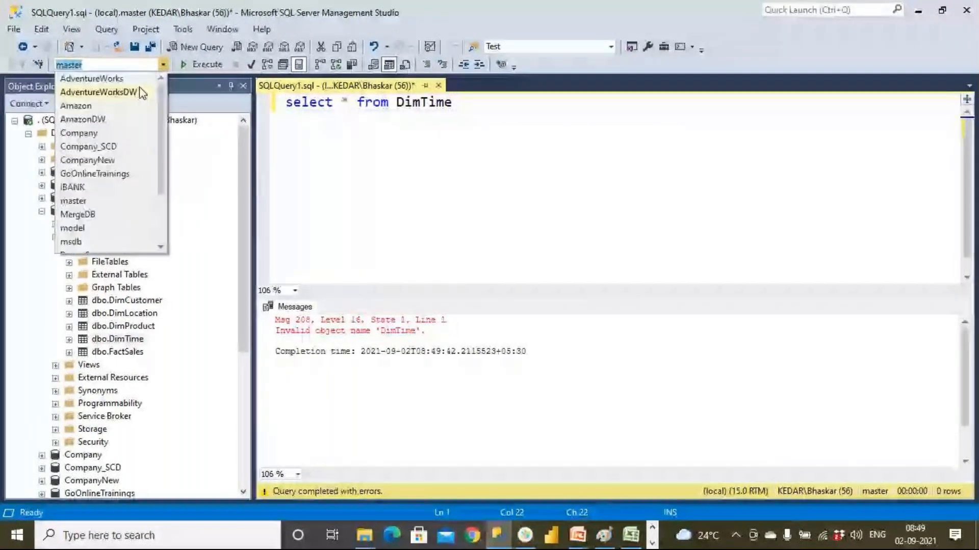
left_click(139, 87)
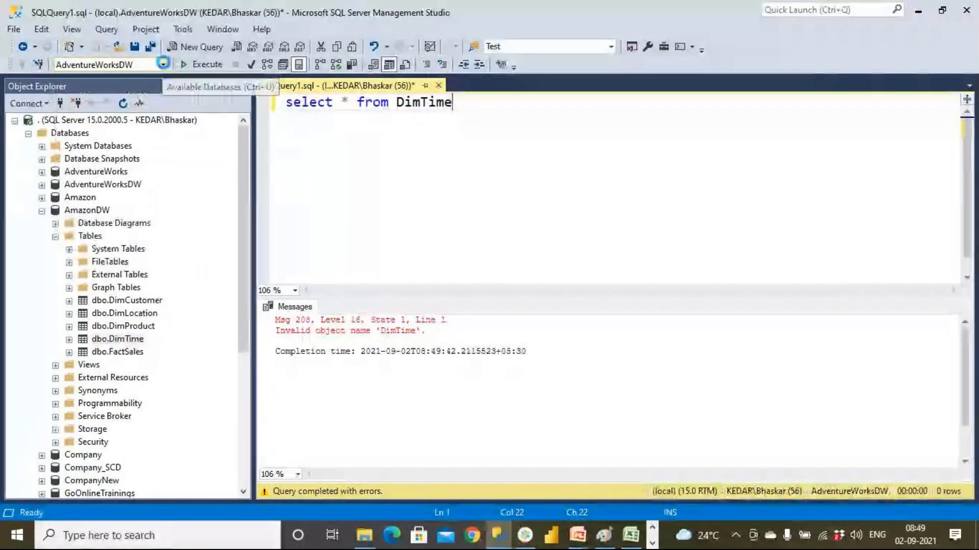
left_click(163, 64)
left_click(122, 107)
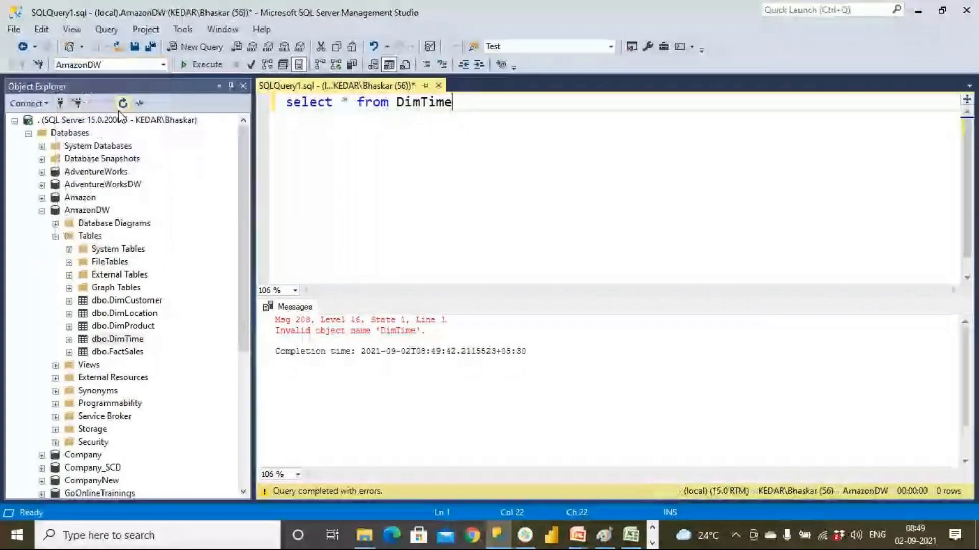
left_click(189, 64)
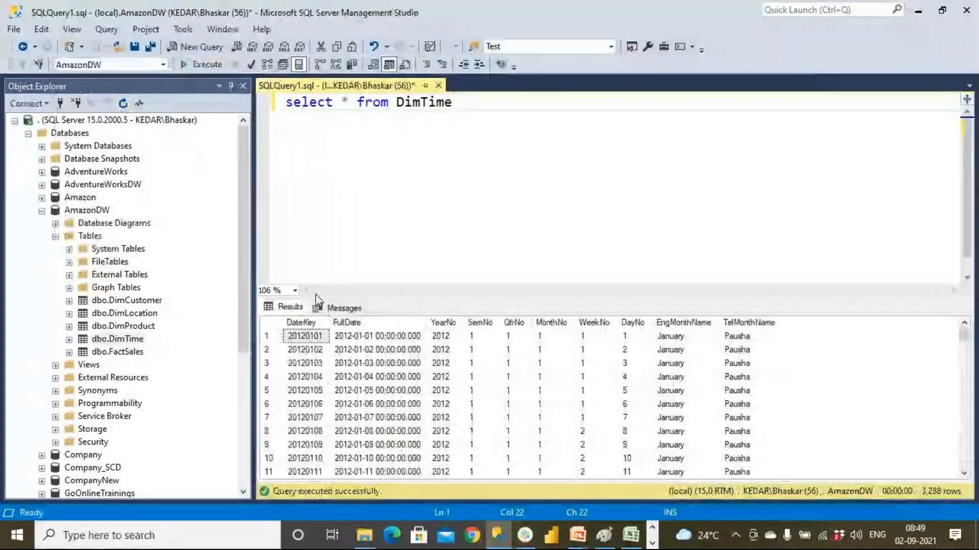
Examine the year, semester, quarter, month and week columns in the first row of the DimTime results.
left_click(375, 337)
left_click(461, 337)
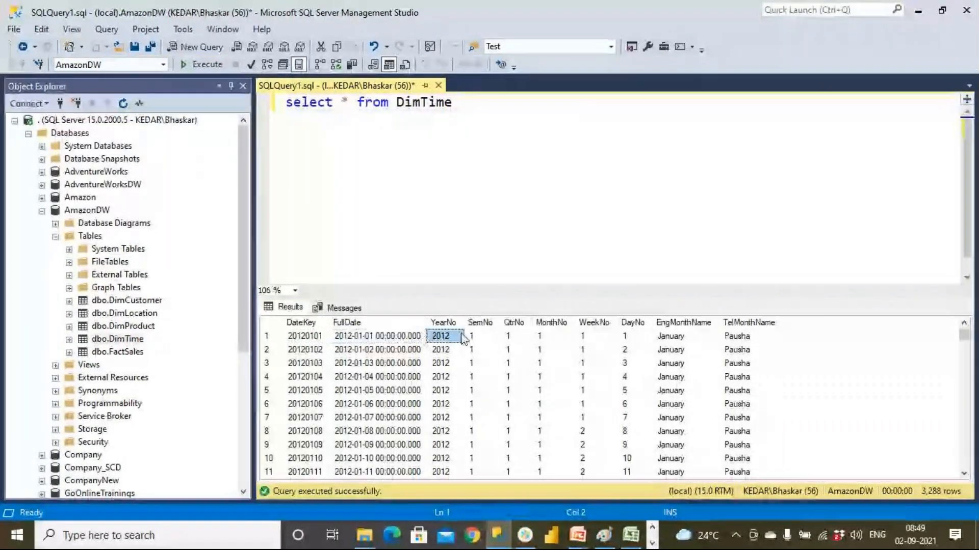
left_click(495, 336)
left_click(527, 337)
left_click(575, 337)
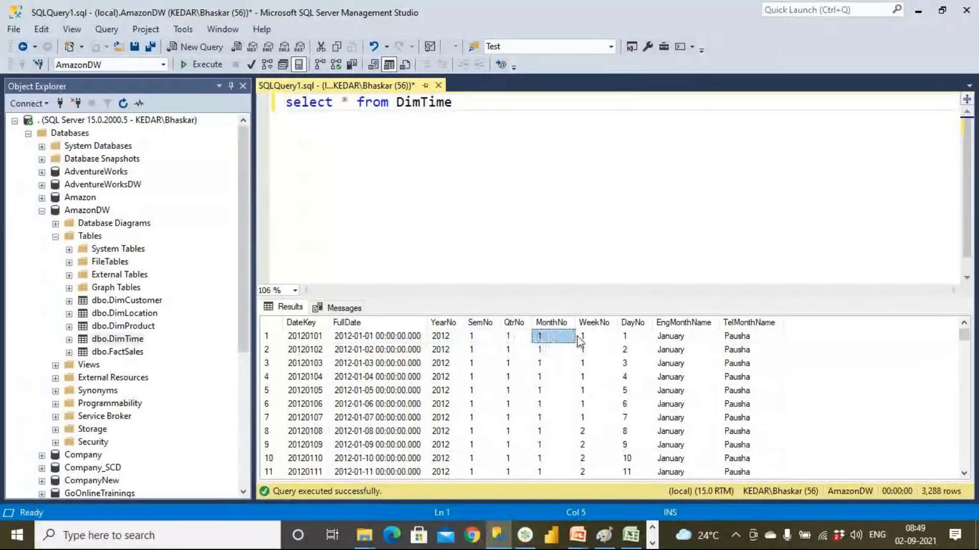
left_click(583, 337)
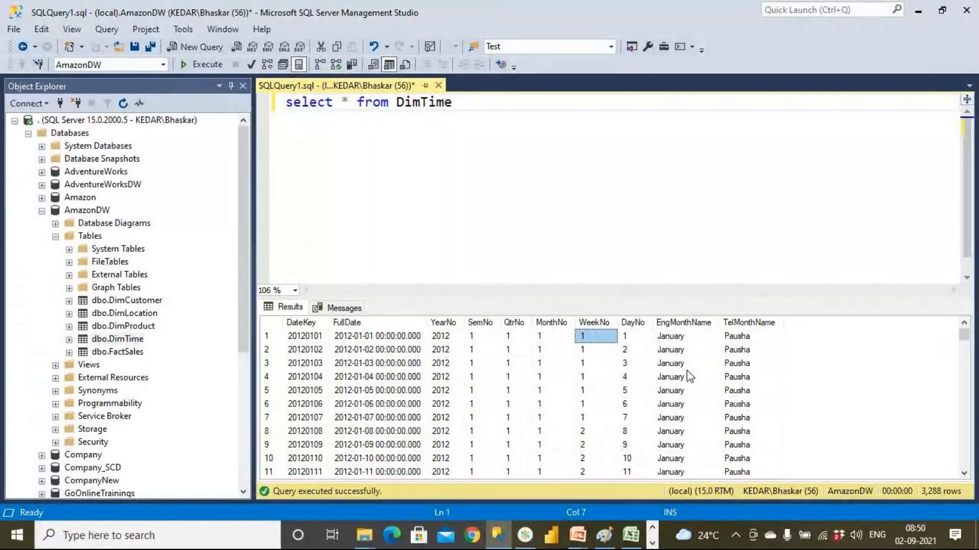
Return to the Notepad notes and highlight the date levels from Year to Day and the 2010 hierarchy example.
left_click(607, 541)
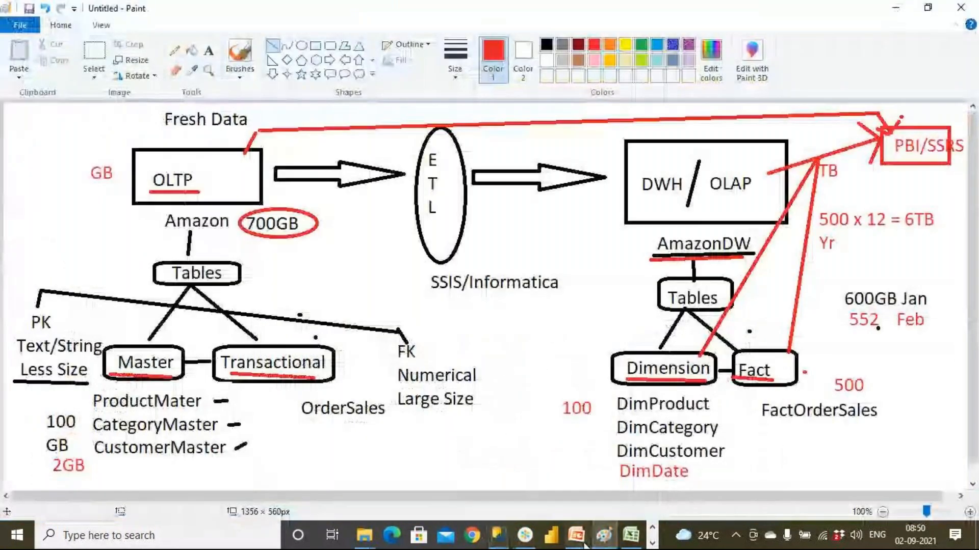
left_click(585, 545)
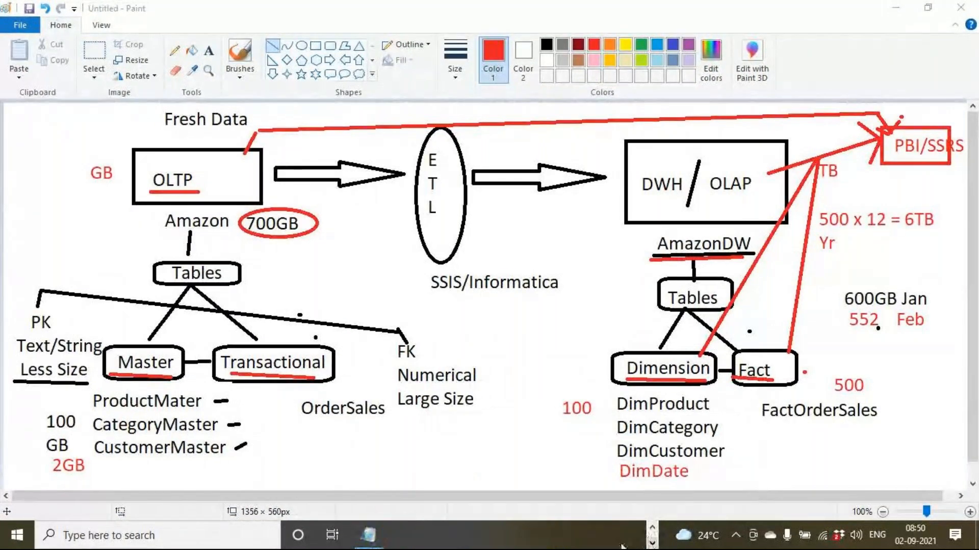
left_click(368, 535)
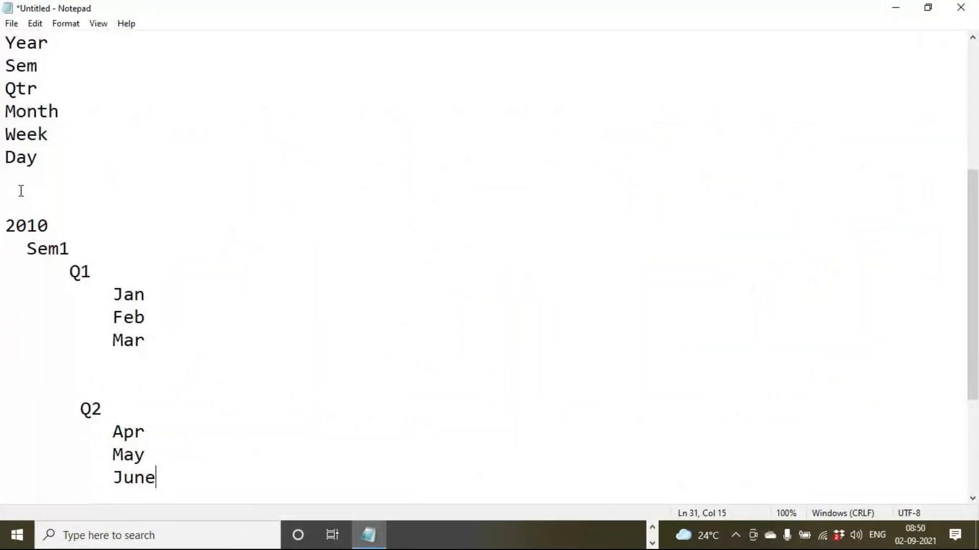
left_click_drag(8, 37, 59, 149)
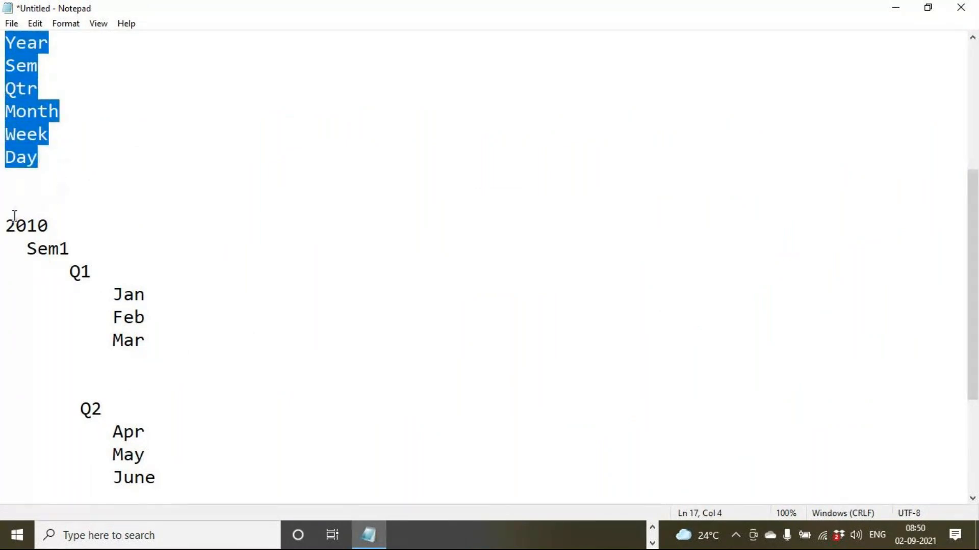
left_click_drag(6, 219, 116, 396)
Add the quarter "Q3" on an indented line under Sem2 and start a new line below it.
scroll(119, 397, "down", 3)
left_click(107, 365)
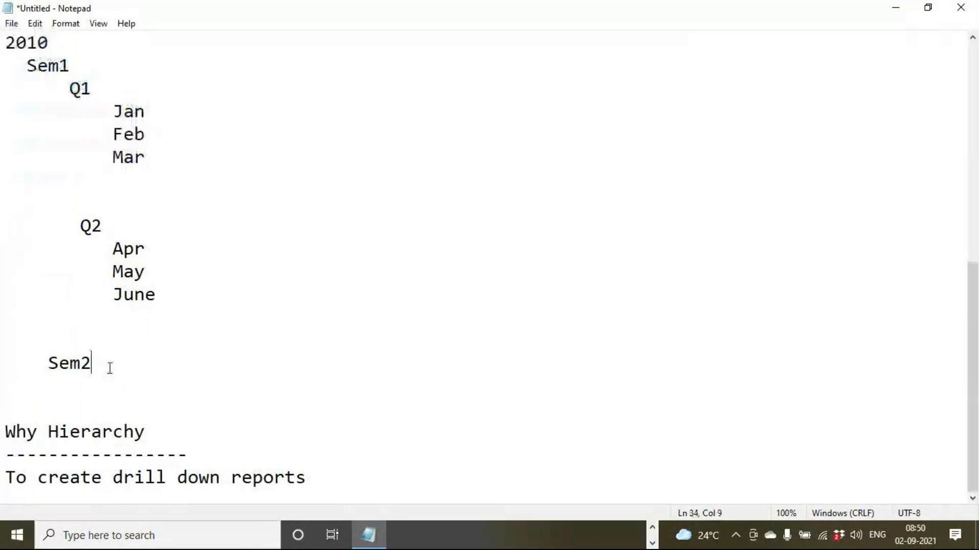
key("Return")
type("Q3")
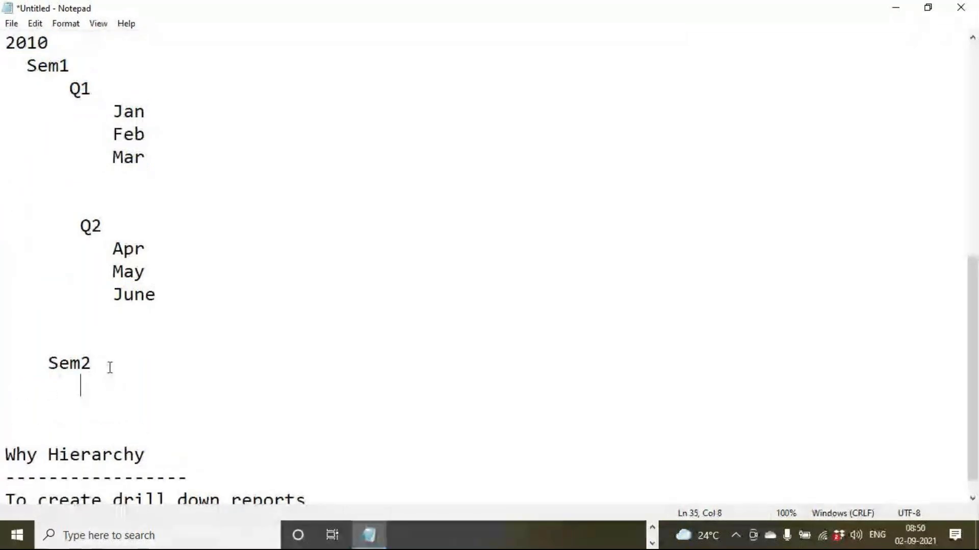
key("Return")
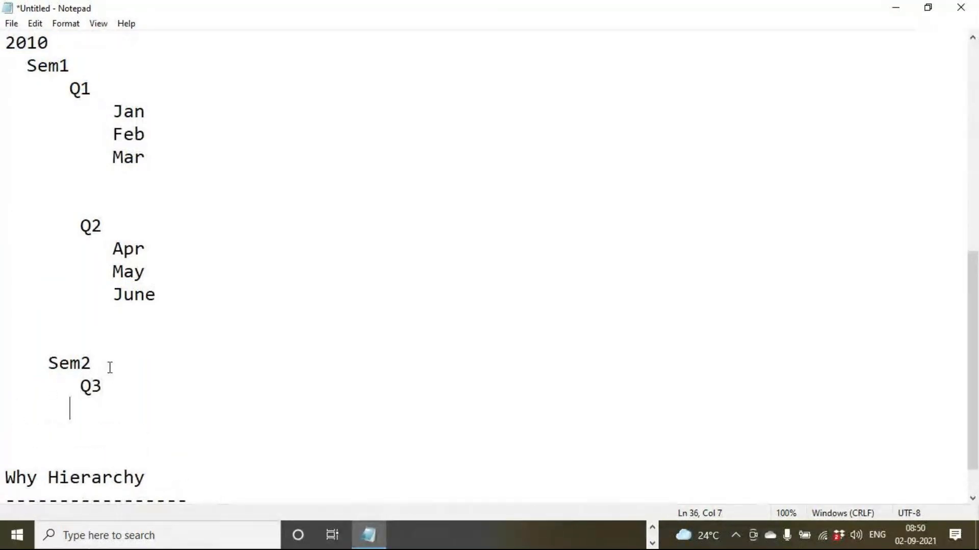
Add the quarter "Q4" on an indented line under Sem2, leaving blank lines below Q3.
key("Return")
key("Return")
key("Return")
type("Q4")
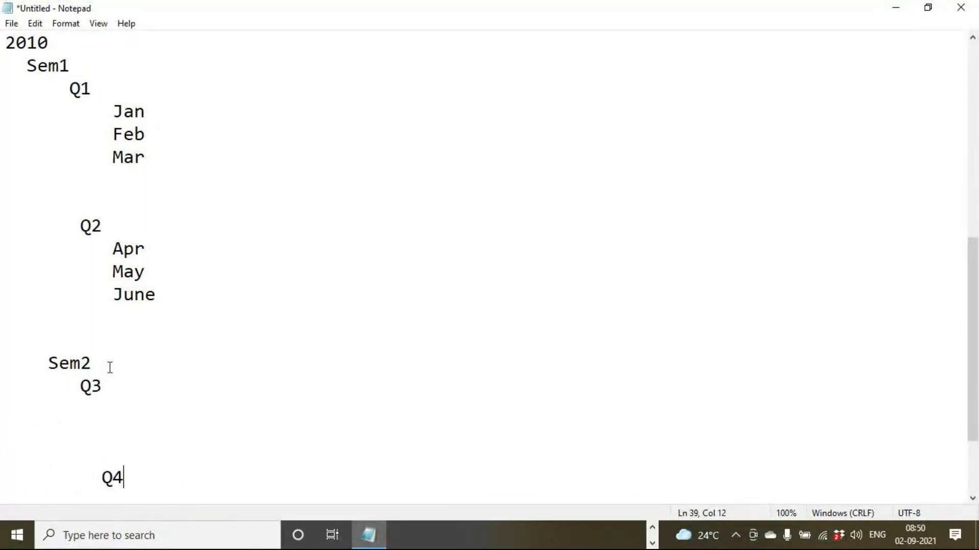
Add the weeks W1, W2, W3 and W4 on separate indented lines under Jan.
left_click(160, 109)
key("Return")
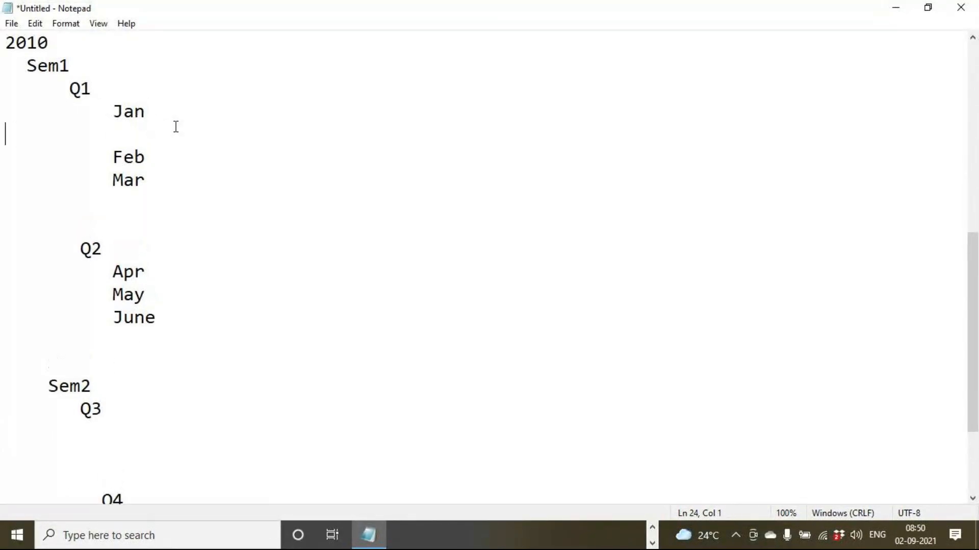
type("W1")
key("Return")
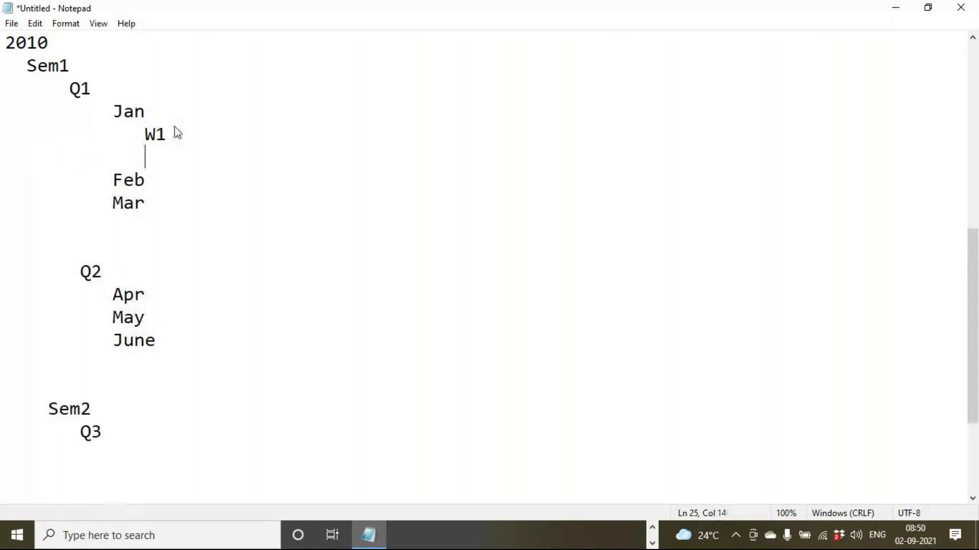
type("W2")
key("Return")
type("W3")
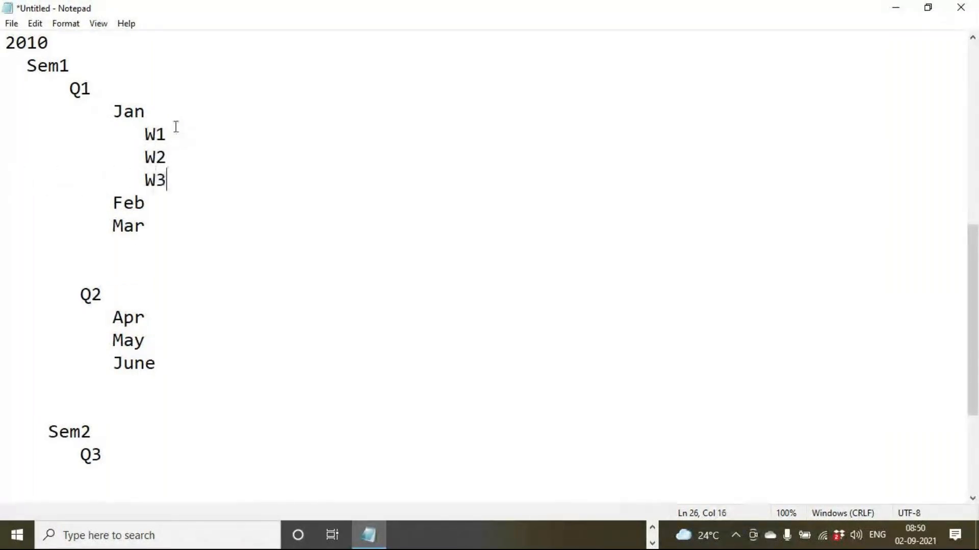
key("Return")
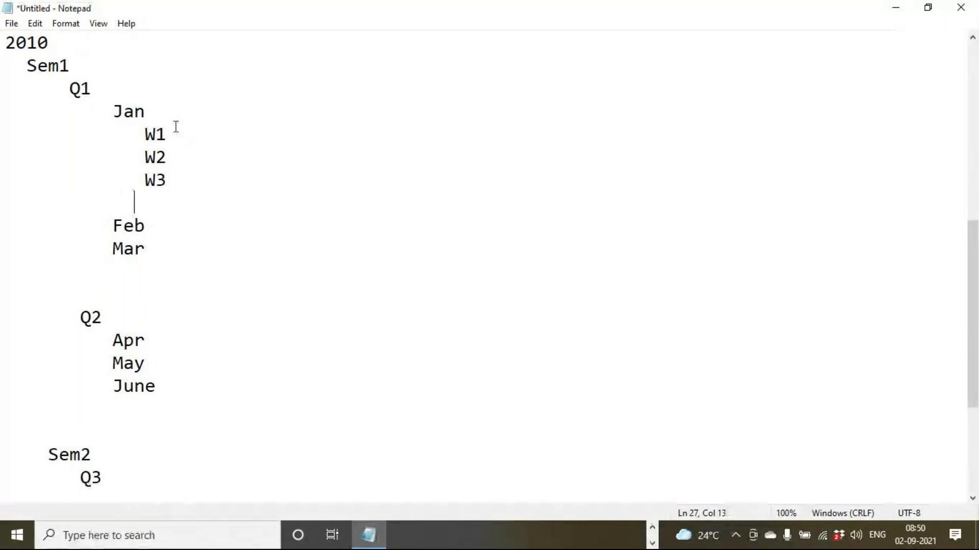
key("BackSpace")
type("W4")
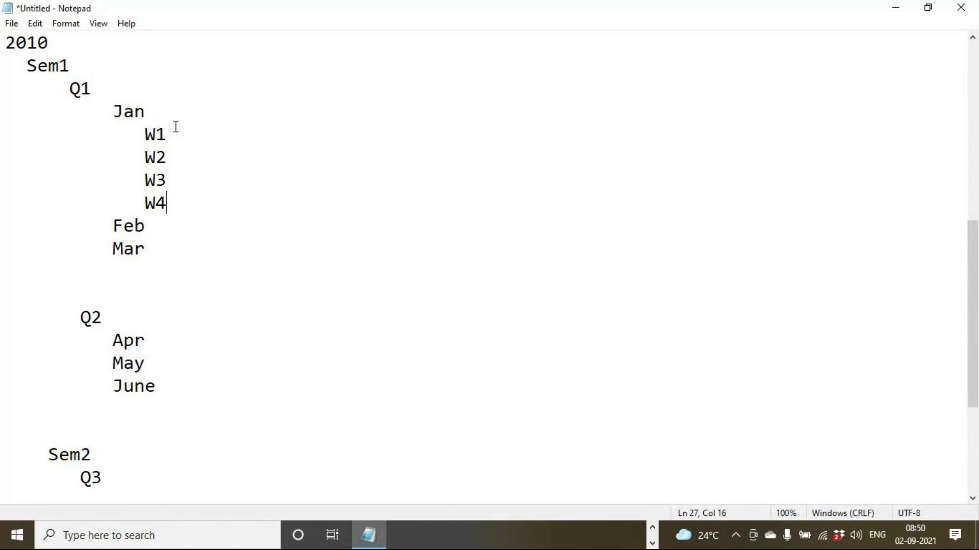
Add "Day1", "Day2" and "...." on separate indented lines under W1.
left_click(176, 127)
key("Return")
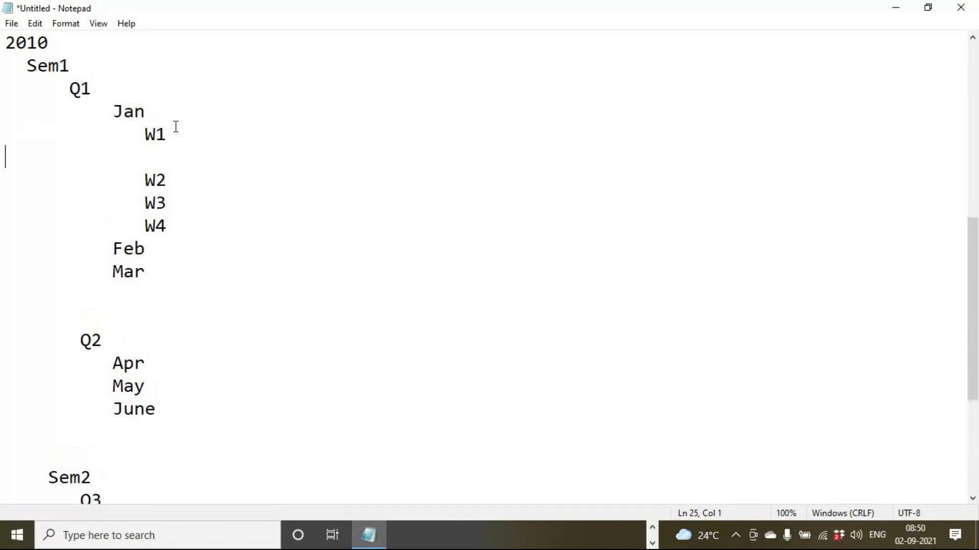
type("Day1")
key("Return")
type("day")
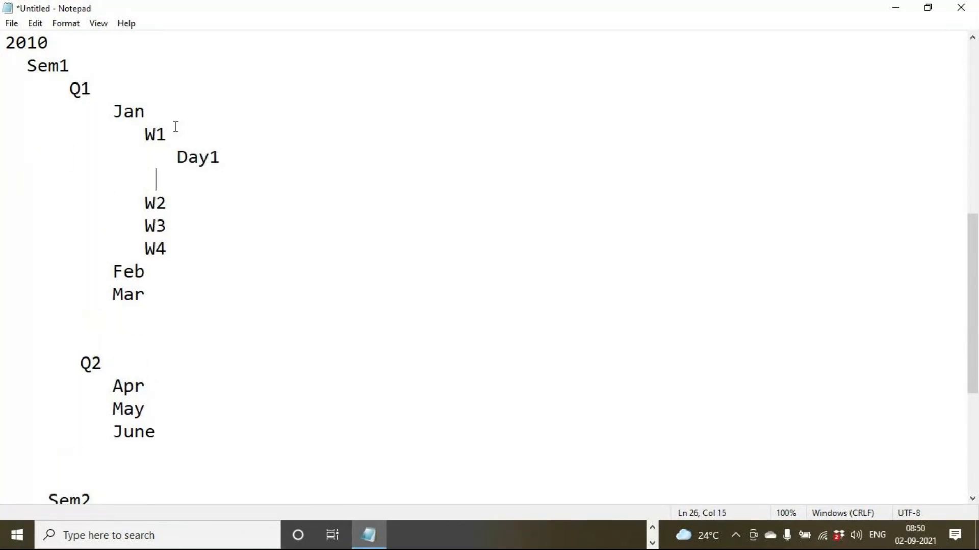
key("BackSpace")
key("BackSpace")
key("BackSpace")
type("Day2")
key("Return")
type("....")
Highlight the hierarchy levels in the 2010 example, from the year through the semester down to Day1.
scroll(176, 126, "up", 2)
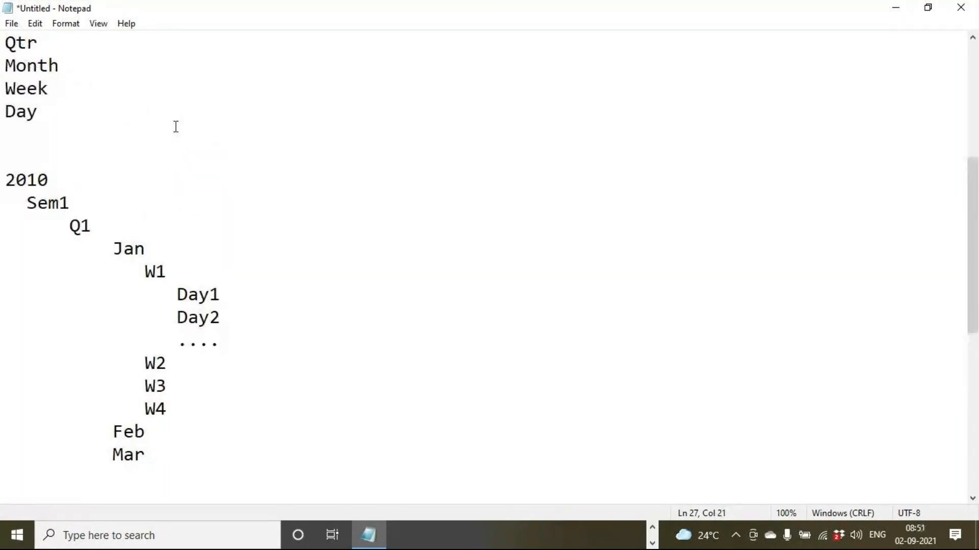
mouse_move(15, 171)
left_mouse_down()
mouse_move(78, 166)
mouse_move(7, 180)
left_mouse_up()
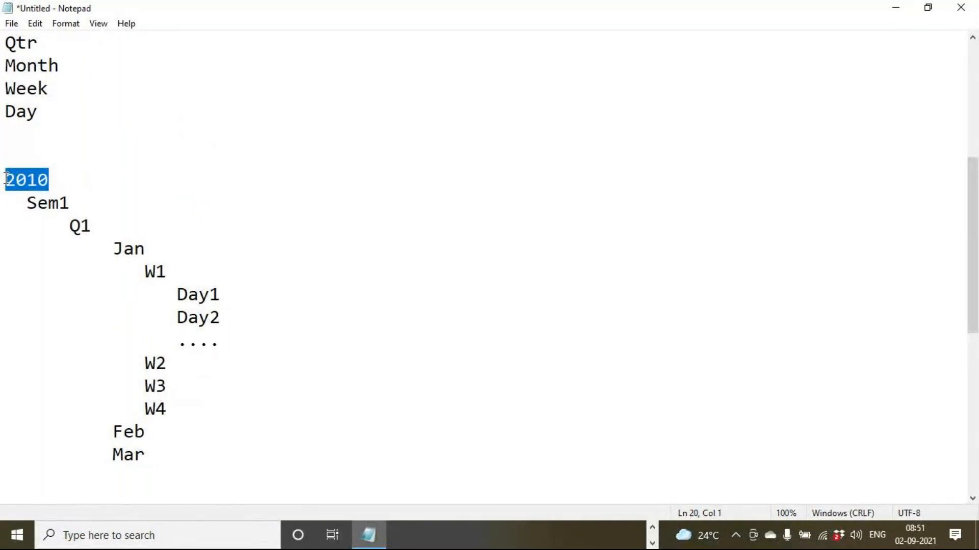
left_click_drag(27, 203, 236, 279)
left_click(114, 247)
left_click_drag(167, 293, 248, 290)
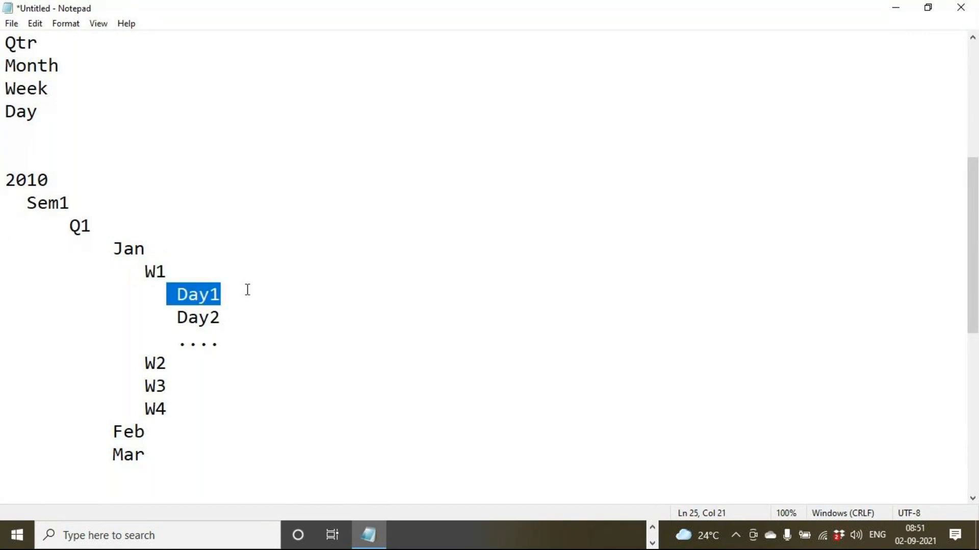
left_click(247, 289)
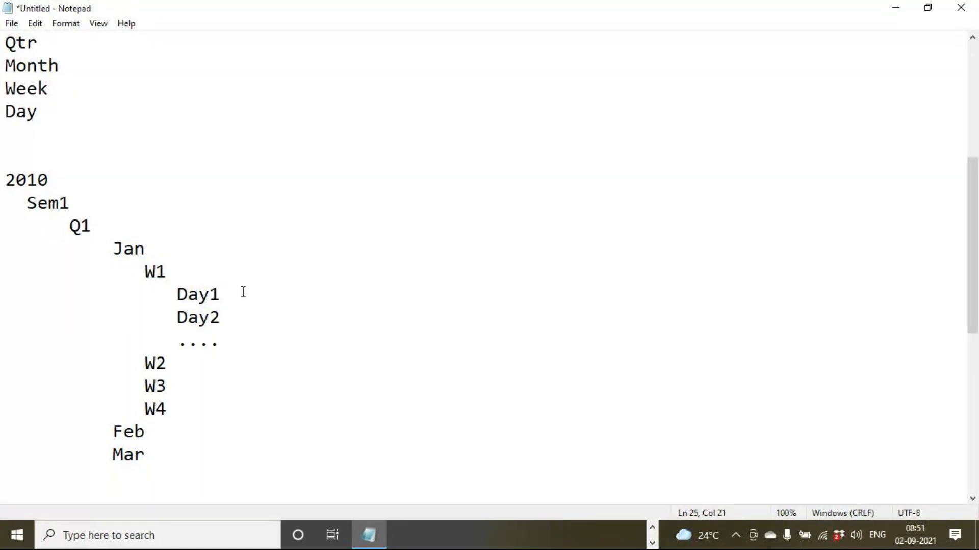
left_click_drag(5, 182, 179, 467)
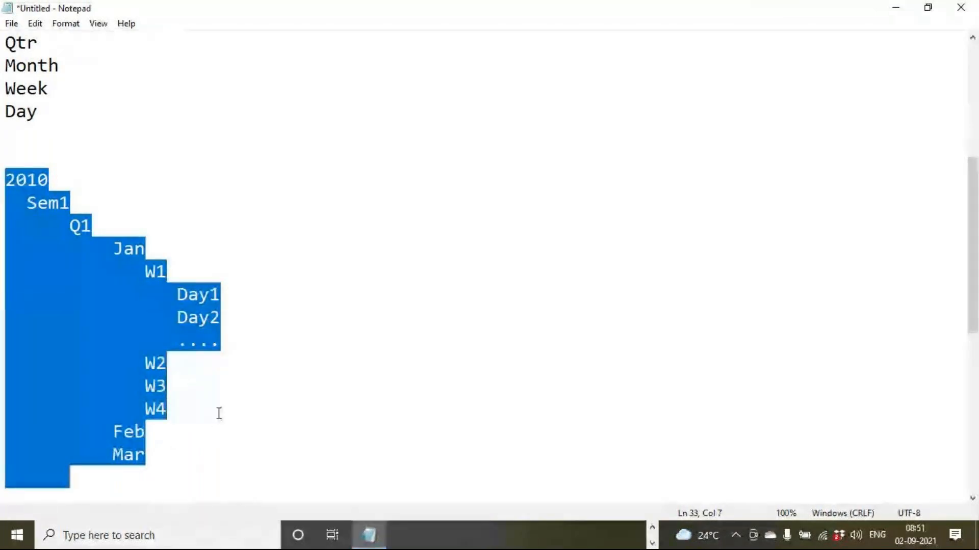
left_click(219, 413)
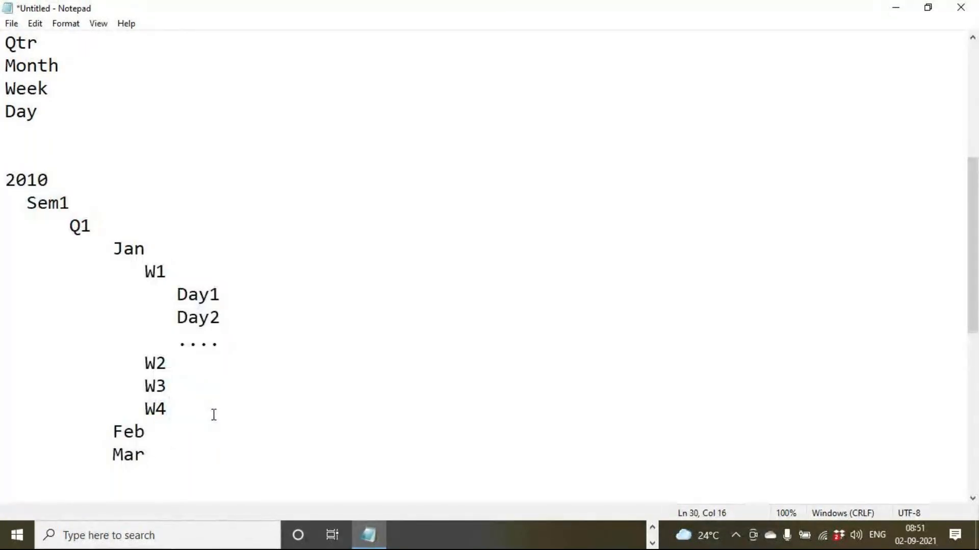
left_click_drag(49, 180, 3, 179)
left_click_drag(167, 296, 229, 292)
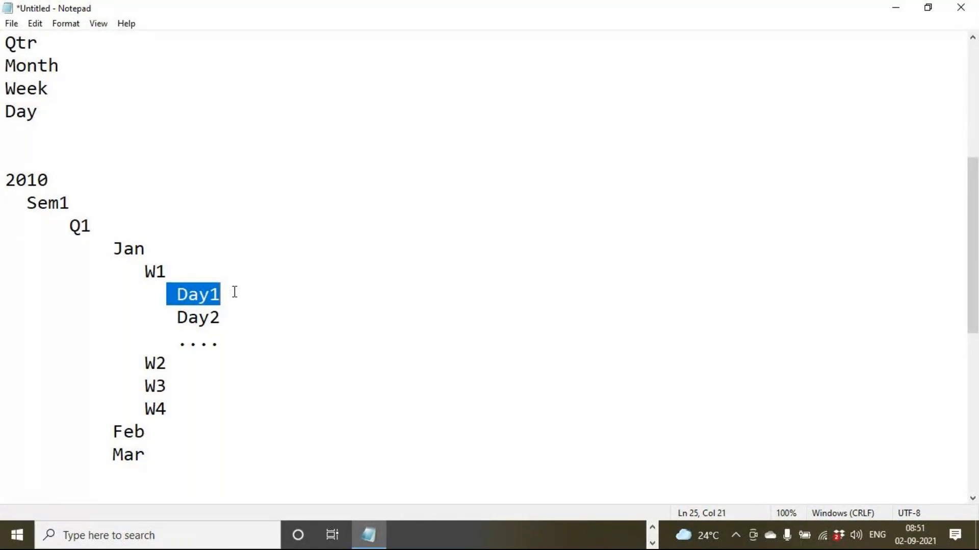
left_click(235, 291)
left_click_drag(167, 295, 252, 296)
Add the heading "Emp" with a dashed underline several blank lines below "To create drill down reports".
scroll(252, 296, "down", 6)
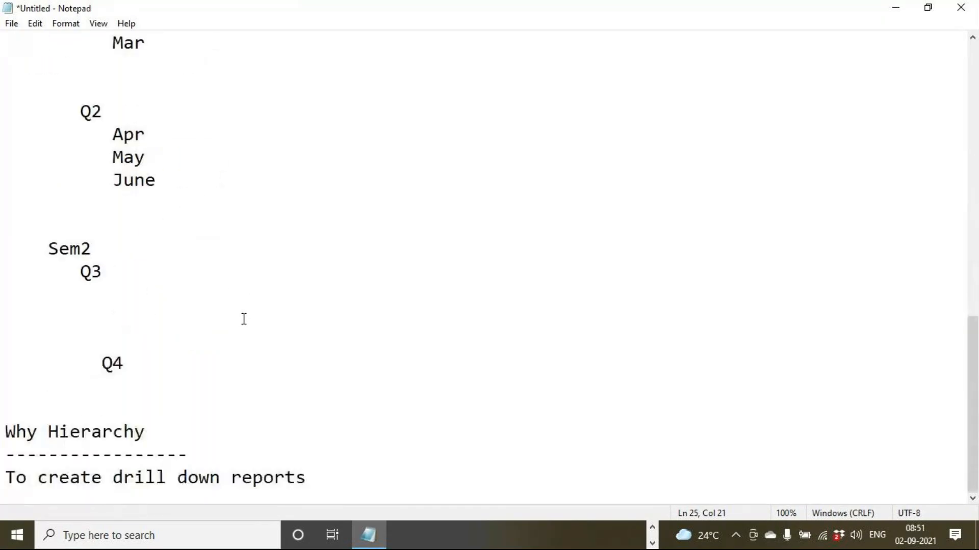
left_click(323, 483)
key("Return")
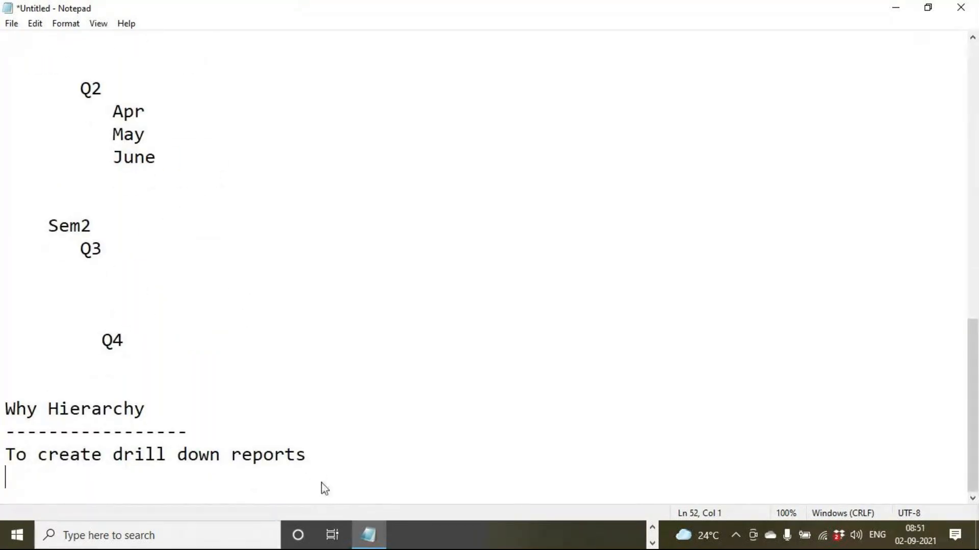
key("Return")
key("Return")
key("Return")
key("Return")
key("Return")
key("Return")
key("Return")
key("Return")
key("Return")
key("Return")
key("Return")
key("Return")
key("Return")
key("Return")
key("Return")
key("Return")
key("Return")
key("Return")
key("Return")
key("Return")
left_click(97, 84)
type("Emp")
key("Return")
type("---------------")
key("Return")
type("EID,ANme")
key("BackSpace")
key("BackSpace")
key("BackSpace")
key("BackSpace")
key("BackSpace")
key("BackSpace")
key("BackSpace")
key("BackSpace")
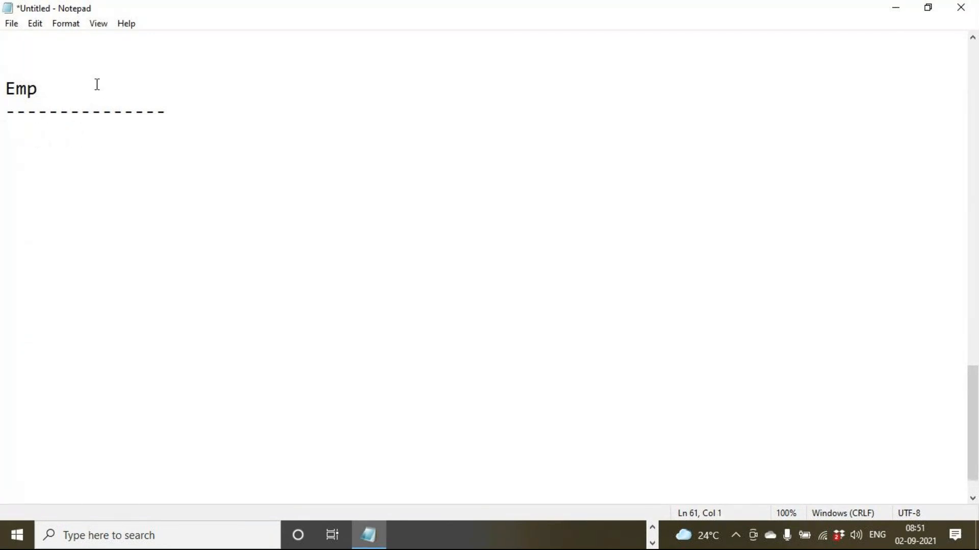
Replace the Emp heading with "DimCustomer" and list the columns "CID,Name,Address,City,Phone" below its dashed underline.
left_click_drag(93, 85, 2, 89)
type("DimCustomer")
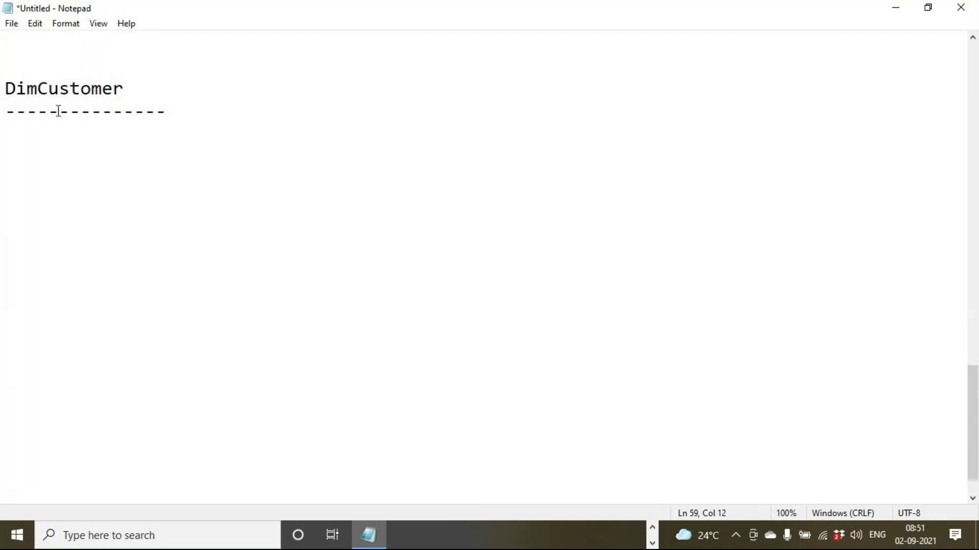
left_click(193, 127)
type("CID,Nam")
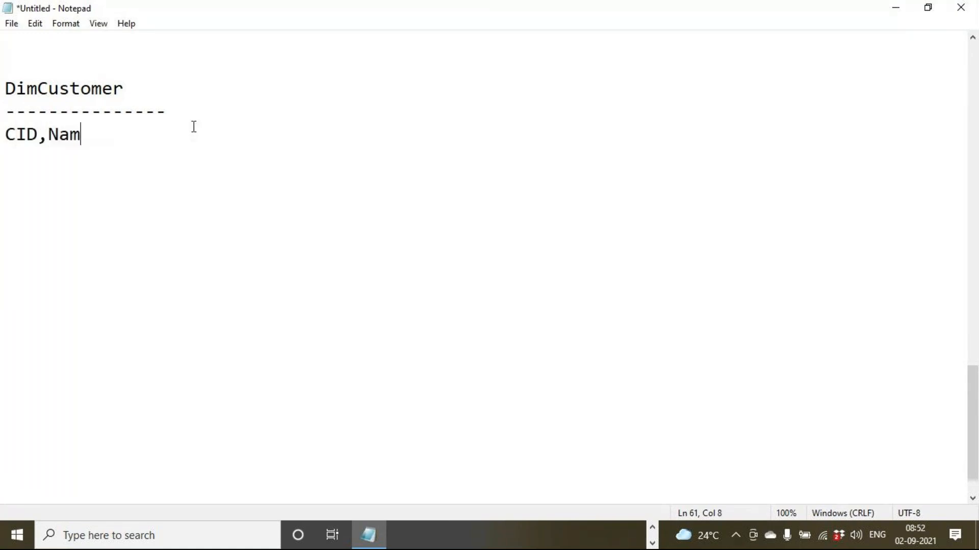
type("e,Add")
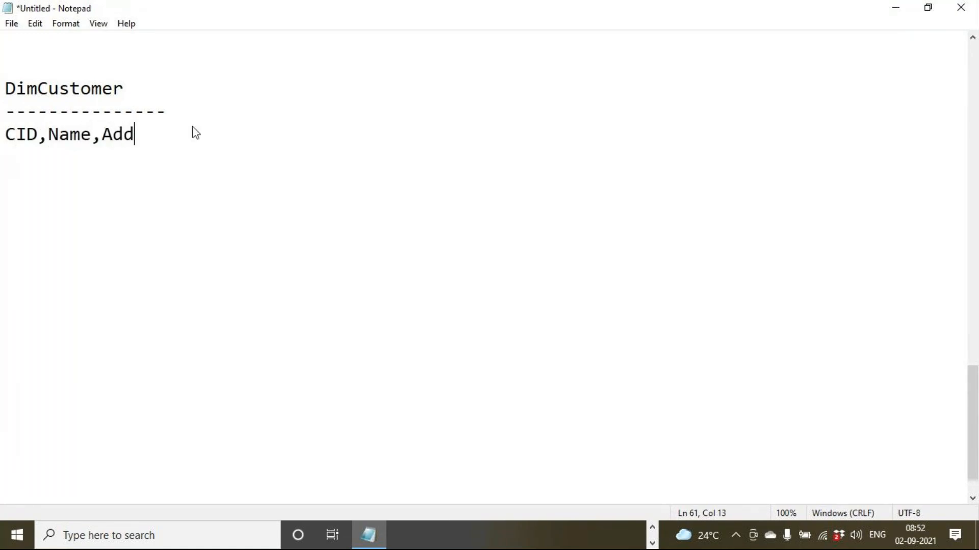
type("ress,City,Phone")
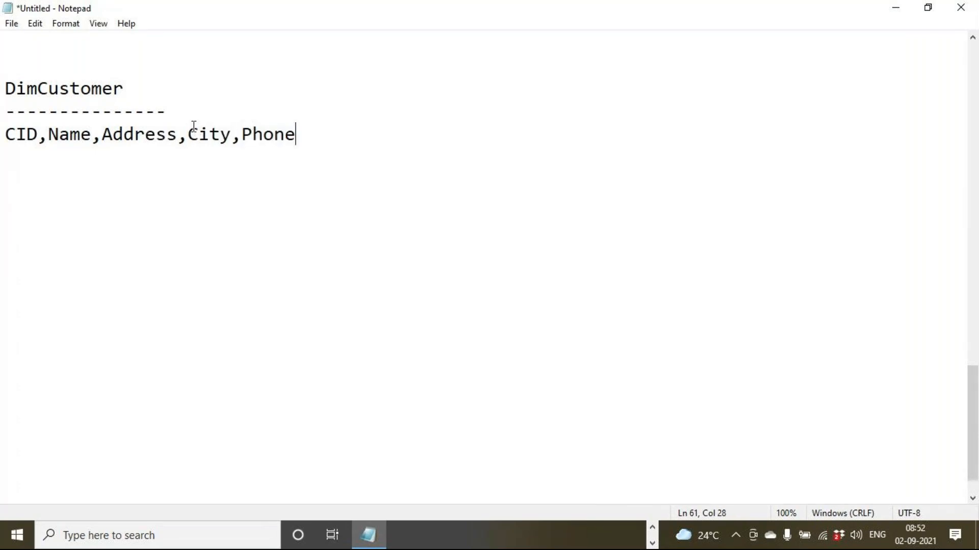
Add two sample customer rows with CIDs 1 and 2, giving each a name, address, city (Hyd and BLR) and phone number.
key("Return")
type("1,Joh")
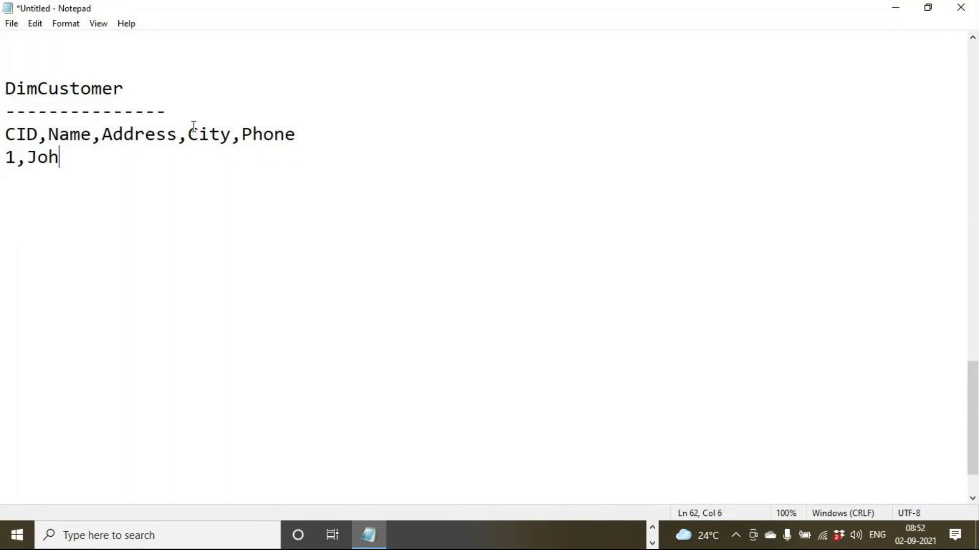
type("n,mamamam, Hyd")
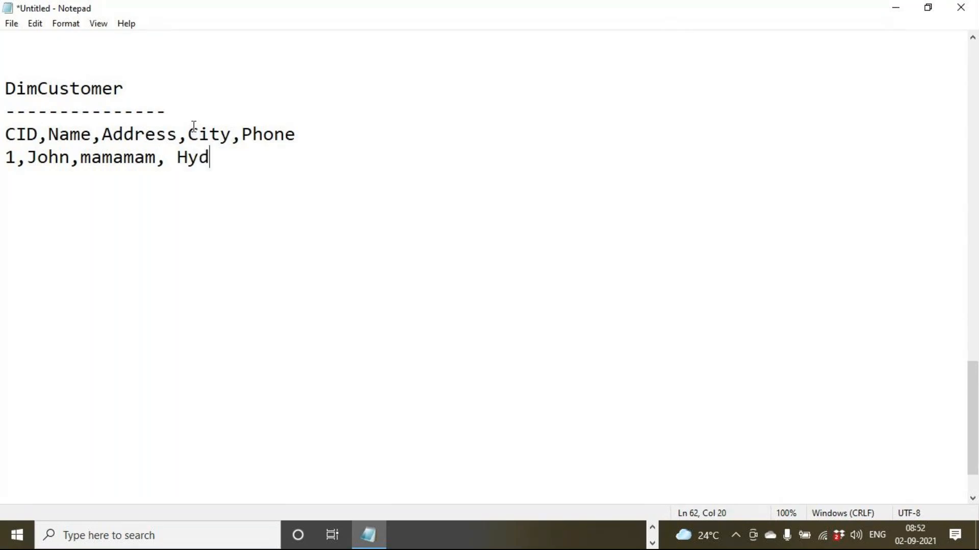
type(", 090909")
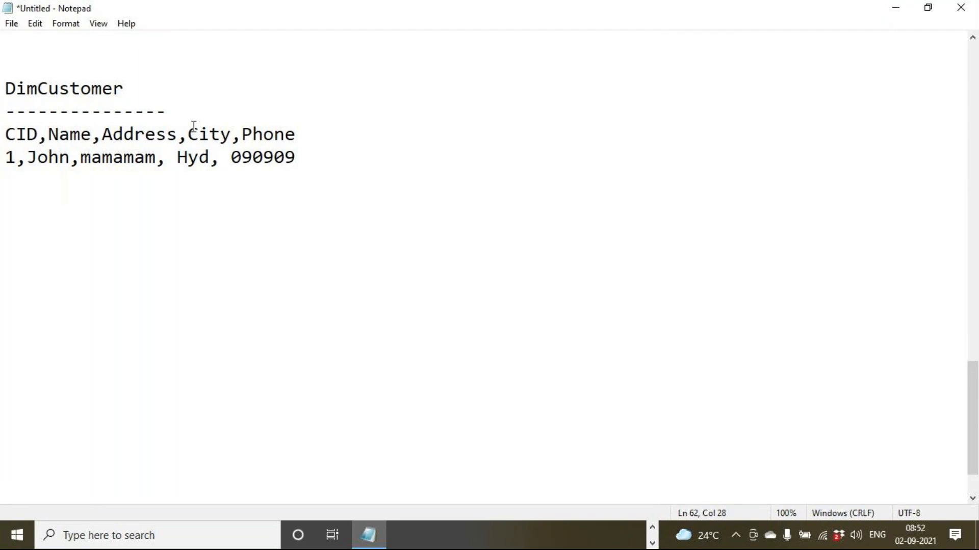
key("Return")
type("2,Aman,")
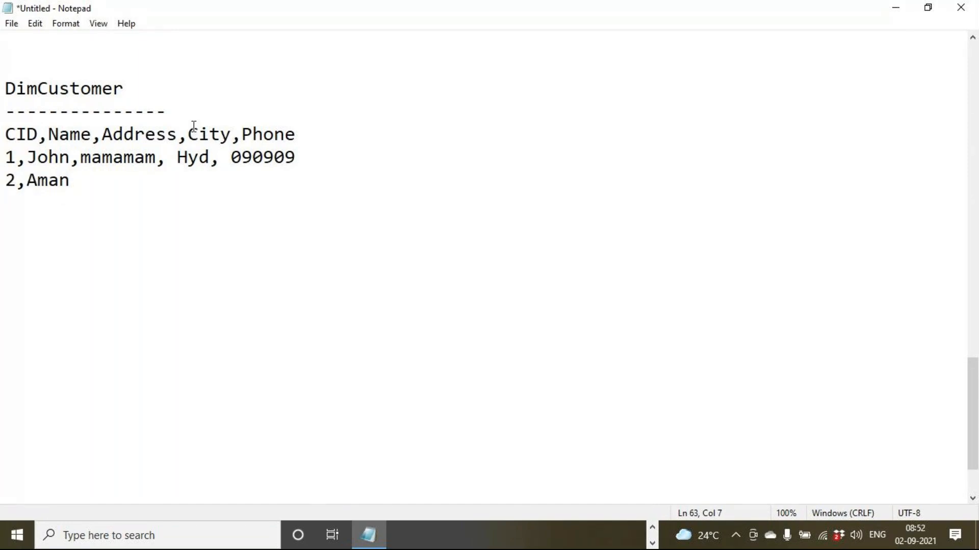
type("hfhgfhgf")
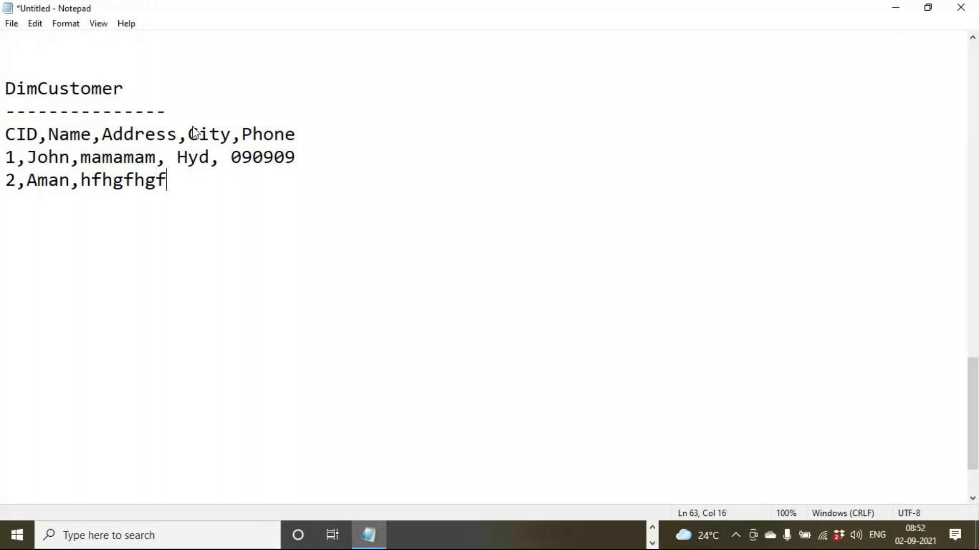
type(",BLR,87987987")
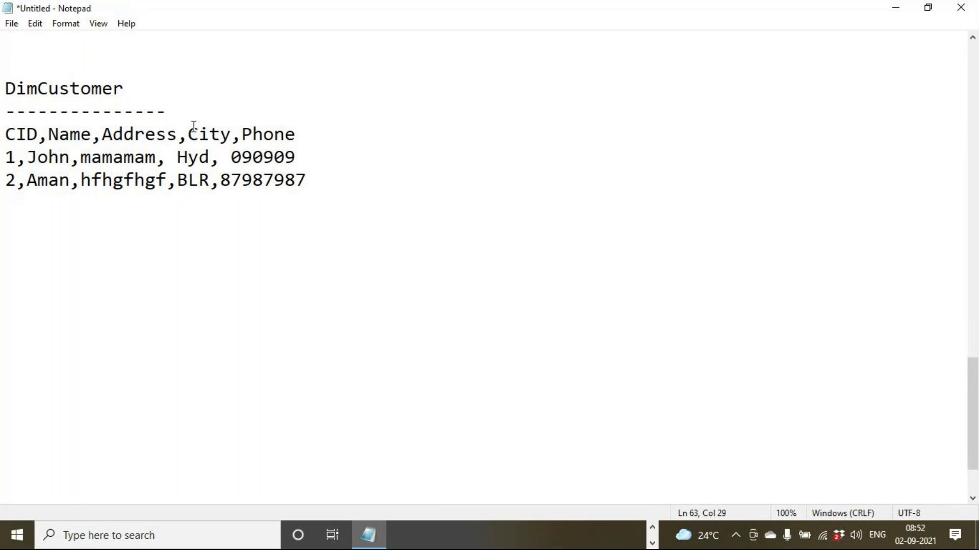
Highlight the DimCustomer heading, the City column name and the city values in the sample rows.
left_click_drag(6, 89, 160, 94)
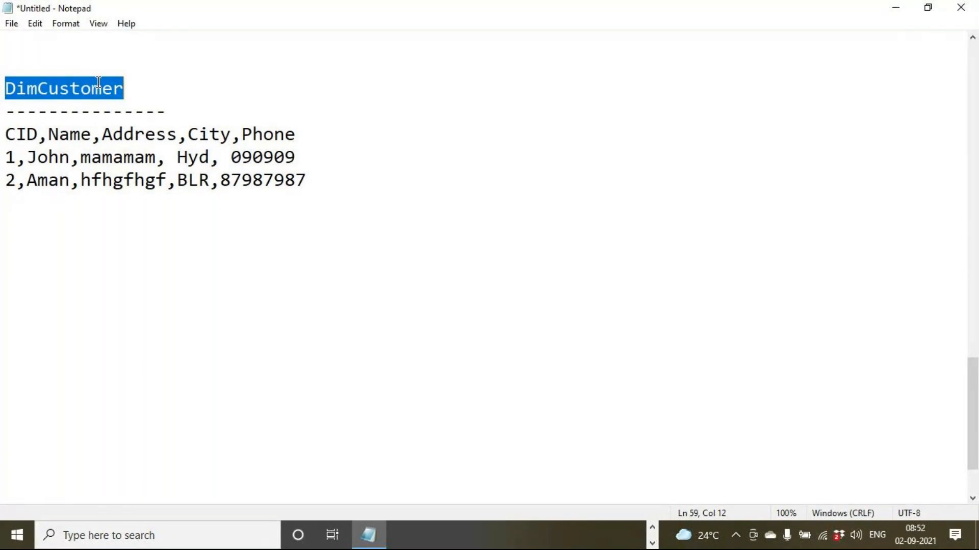
left_click(330, 184)
left_click_drag(59, 89, 117, 89)
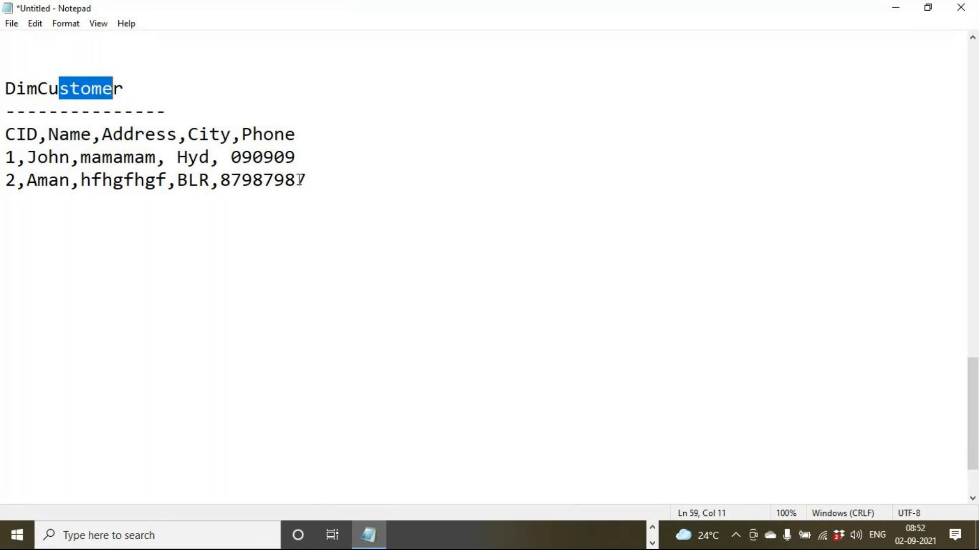
left_click_drag(188, 134, 242, 134)
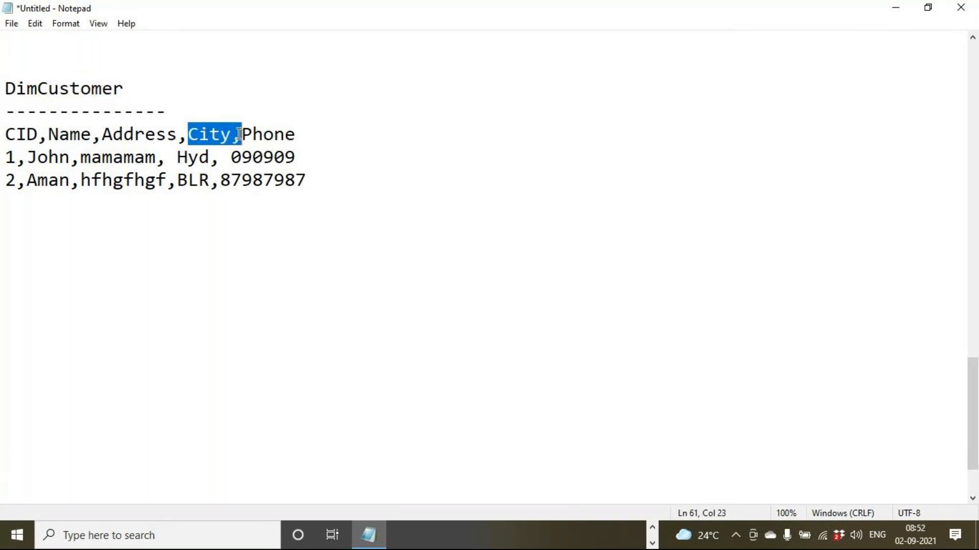
left_click_drag(178, 156, 213, 181)
left_click_drag(136, 182, 231, 182)
left_click(201, 182)
Add the heading "Analysis" with a dashed underline a few blank lines below the customer rows.
left_click(342, 191)
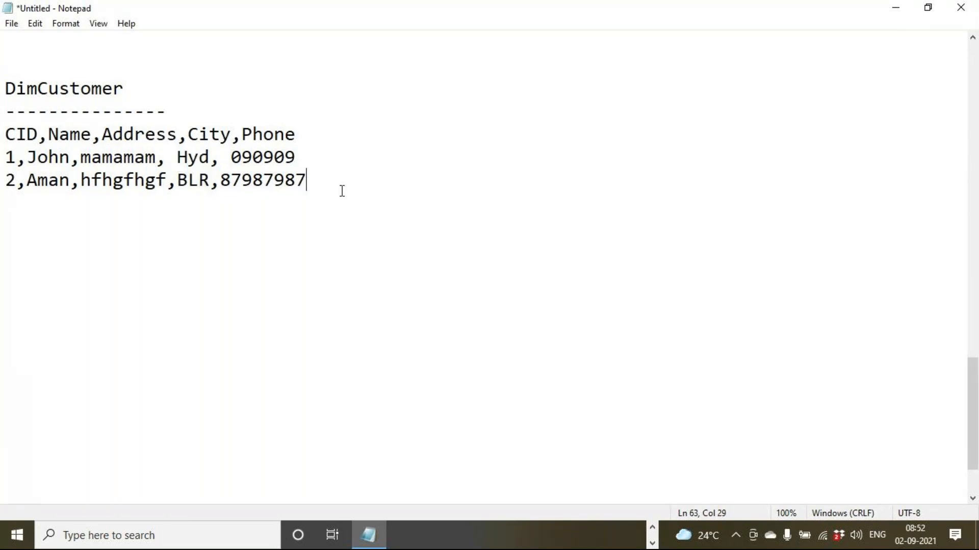
key("Return")
key("Return")
key("Return")
key("Return")
type("Analysis")
key("Return")
type("----------------")
key("Return")
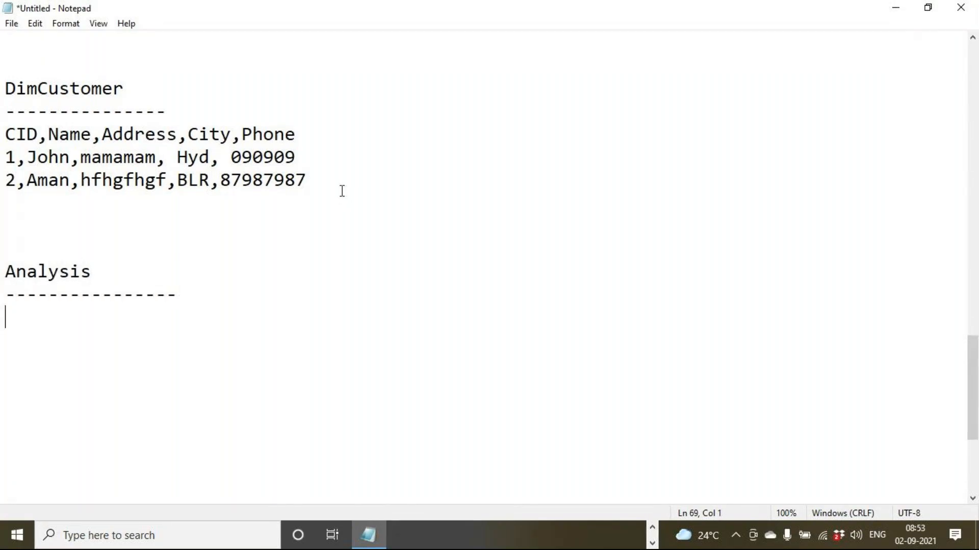
List the geography hierarchy under the Analysis heading as progressively indented lines: Country, State, City.
type("Coutry")
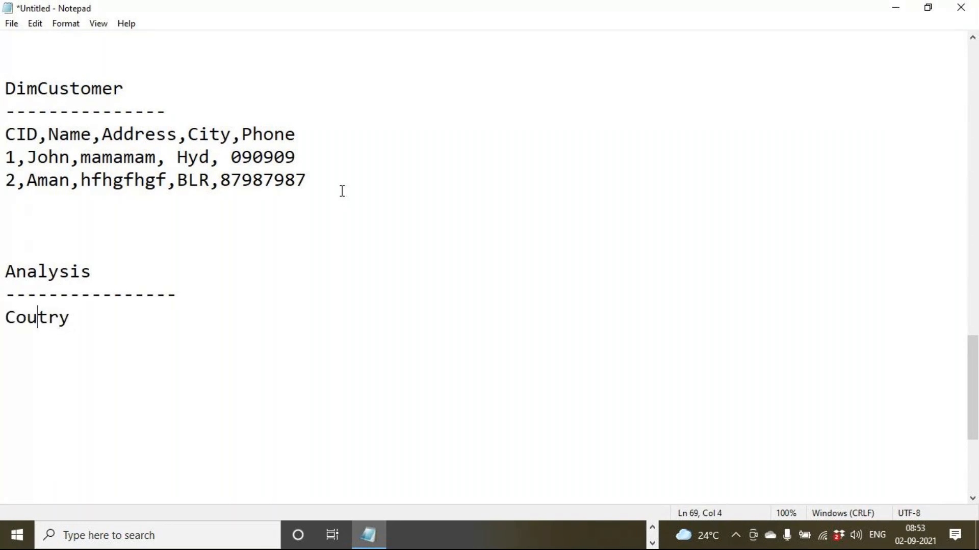
type("n")
key("End")
key("Return")
type("State")
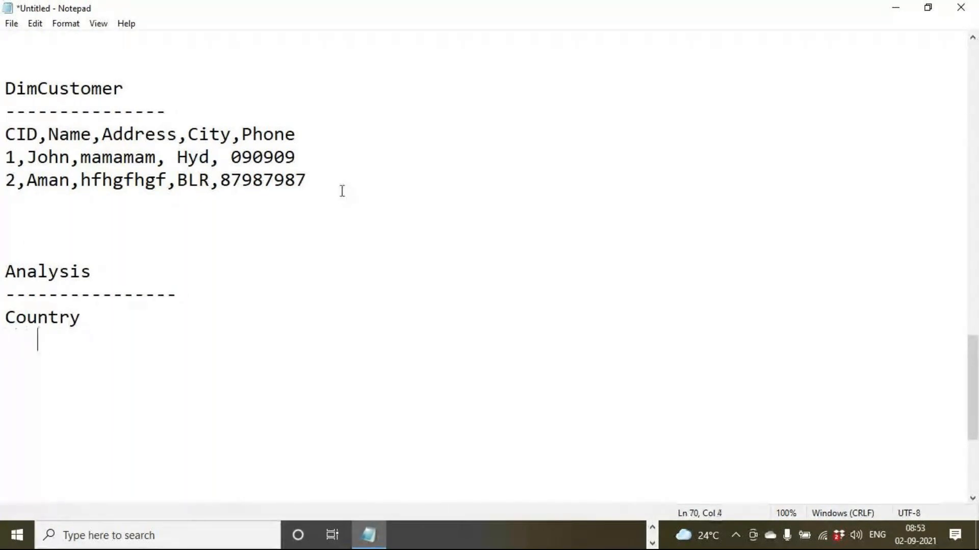
key("Return")
type("City")
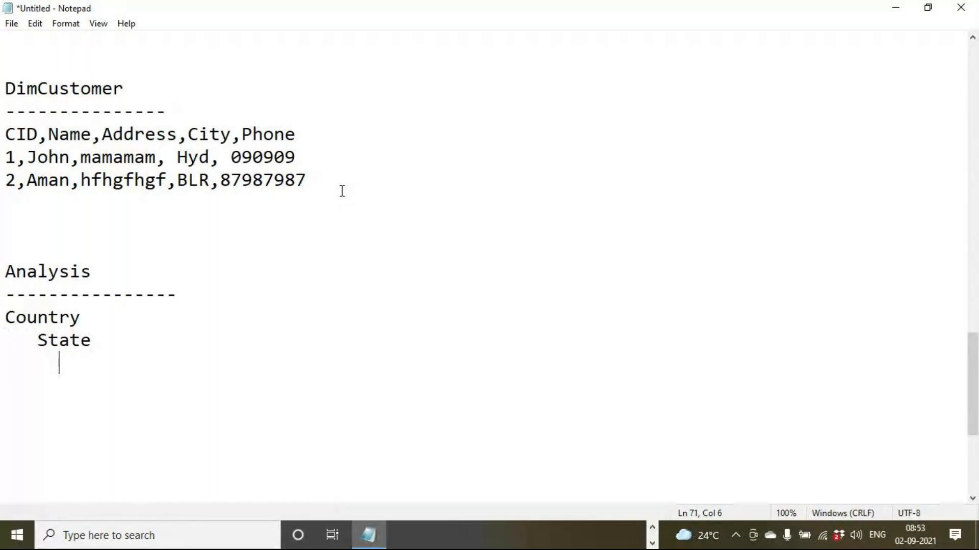
key("Return")
key("Return")
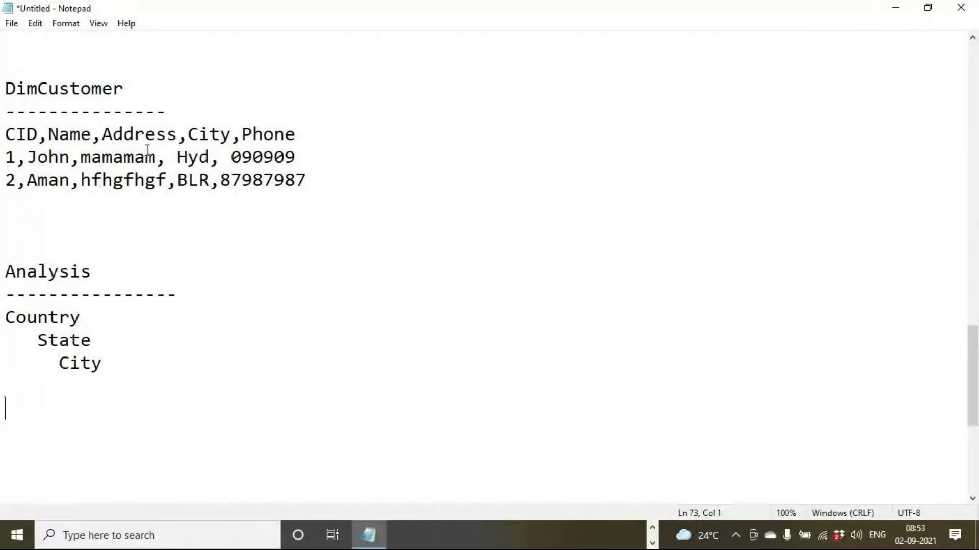
Highlight the address, city and phone values in the two DimCustomer sample rows to examine what customer data is stored.
left_click_drag(168, 134, 262, 134)
left_click_drag(167, 158, 284, 153)
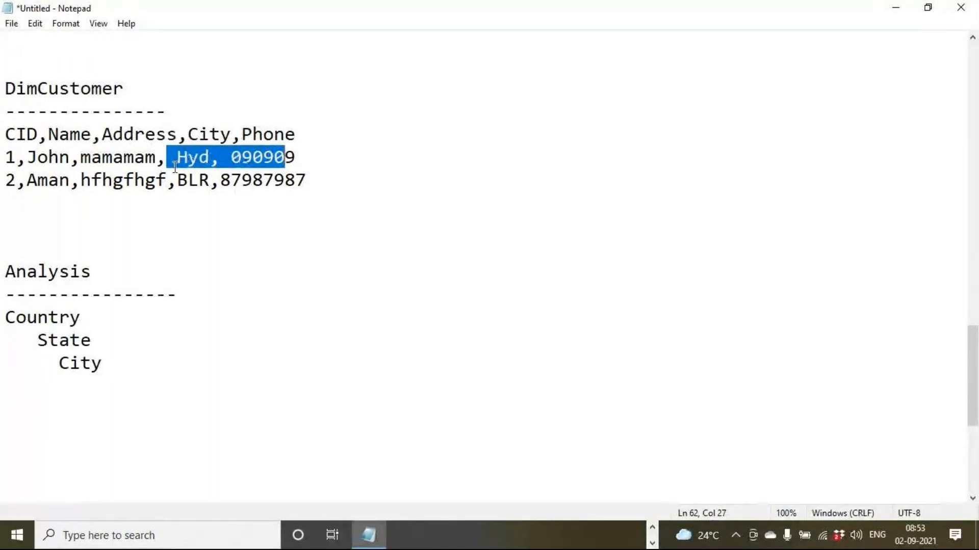
left_click_drag(155, 180, 305, 181)
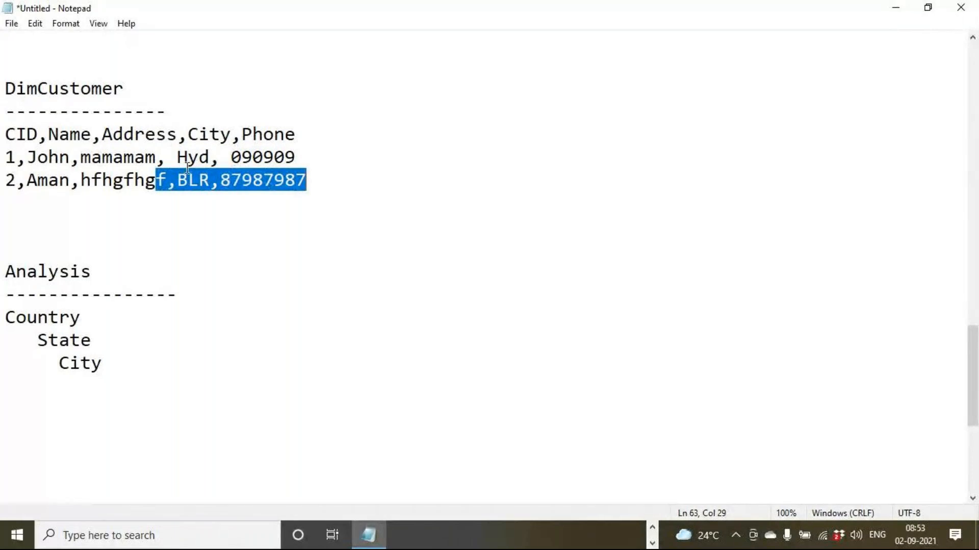
left_click_drag(82, 158, 156, 158)
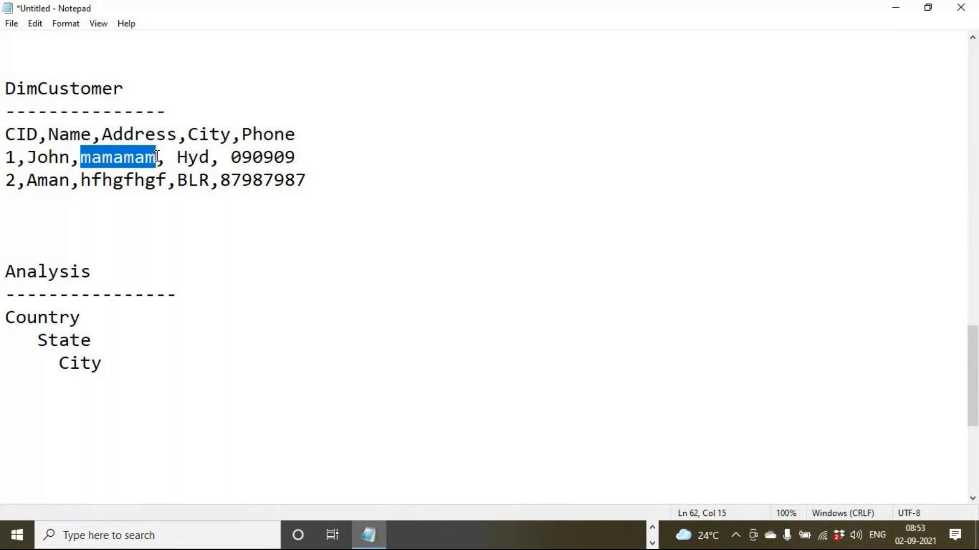
left_click_drag(80, 180, 164, 179)
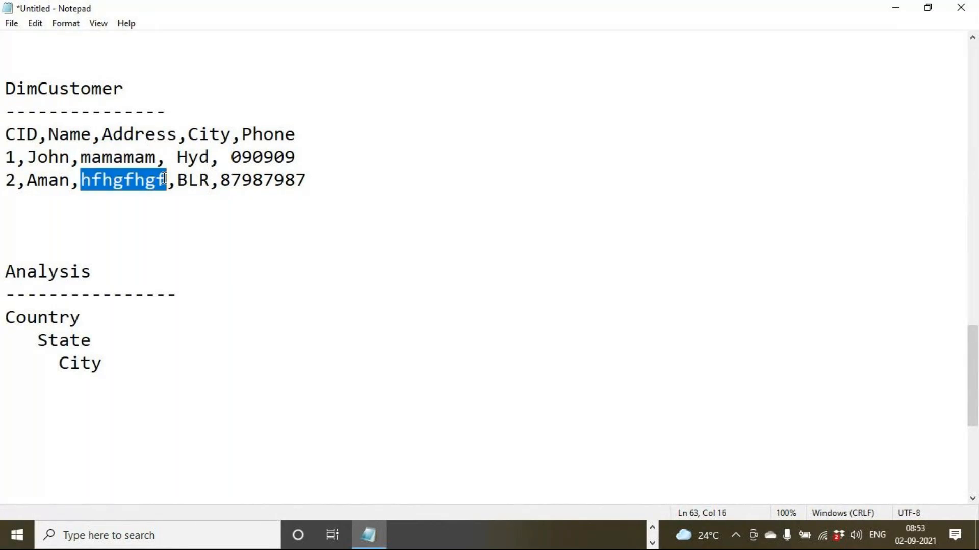
left_click(133, 156)
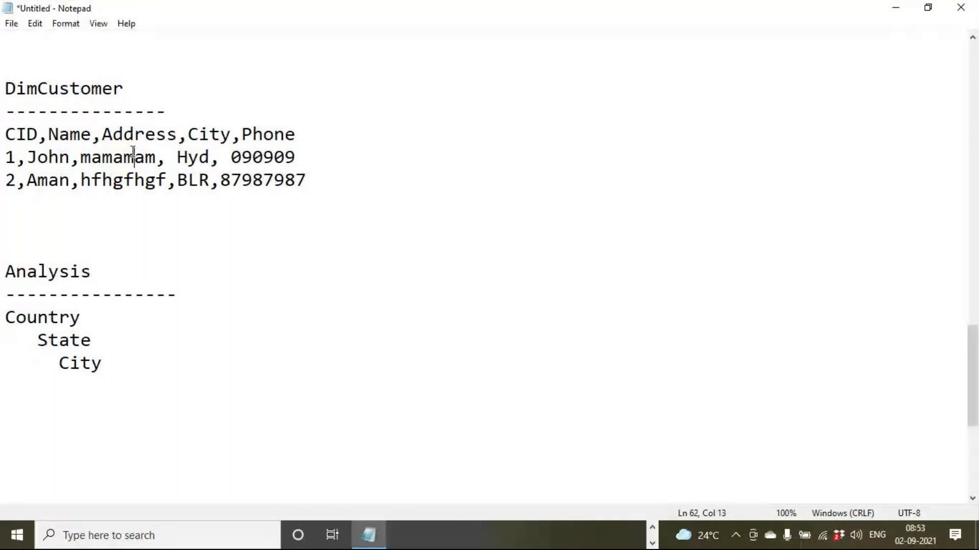
left_click_drag(177, 158, 2, 158)
left_click_drag(326, 176, 199, 158)
double_click(62, 161)
left_click(119, 356)
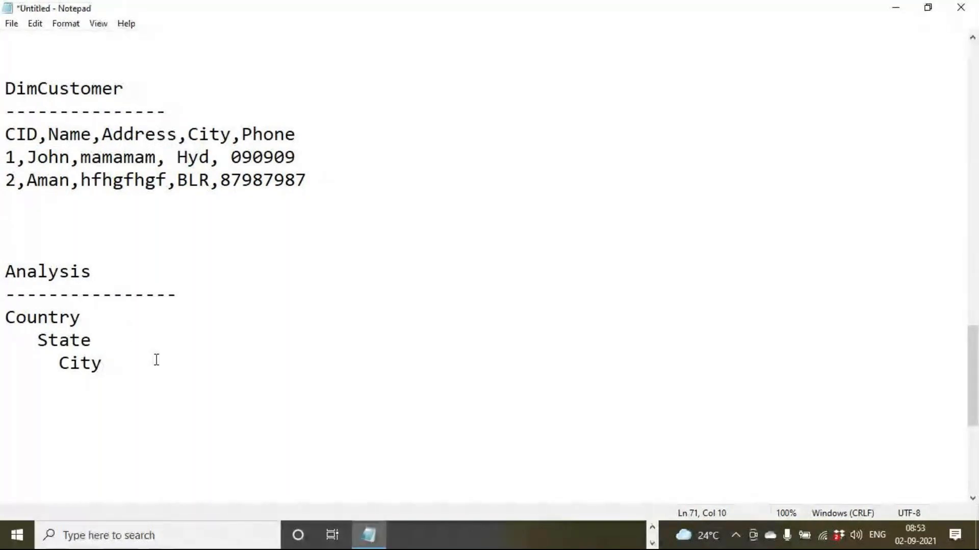
Highlight the whole DimCustomer block and the Analysis block to compare the table's columns with the Country-State-City hierarchy.
left_click_drag(323, 177, 11, 66)
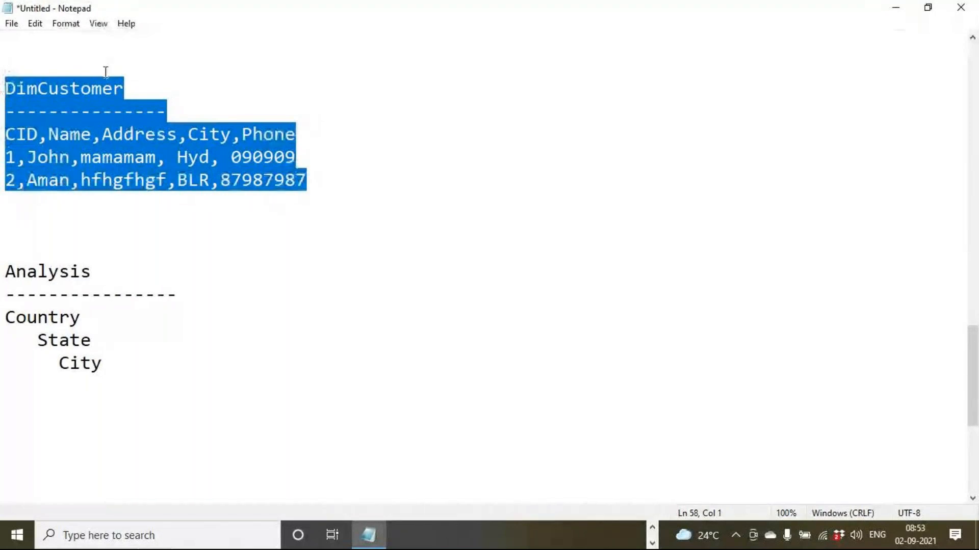
left_click(169, 181)
left_click_drag(182, 107, 11, 70)
left_click(126, 369)
left_click_drag(127, 369, 2, 262)
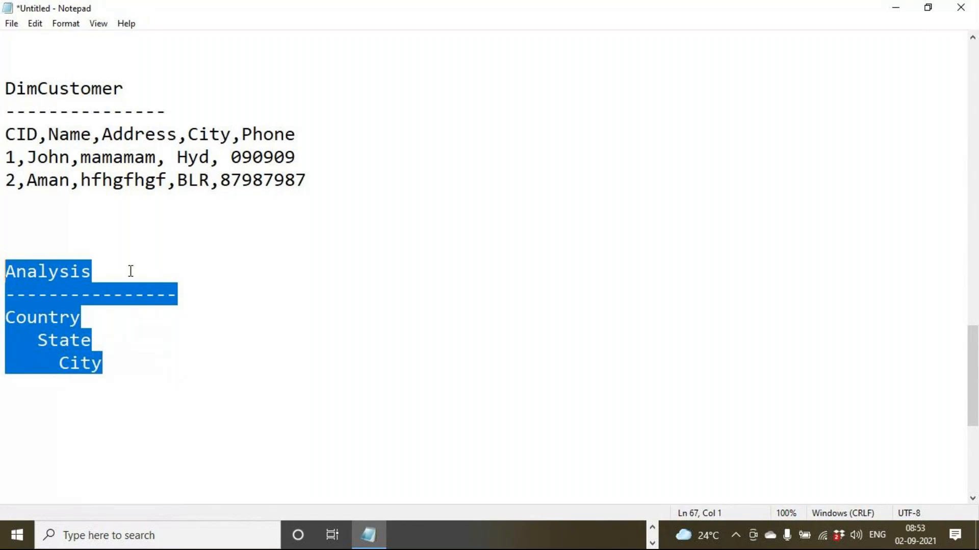
left_click_drag(319, 184, 198, 158)
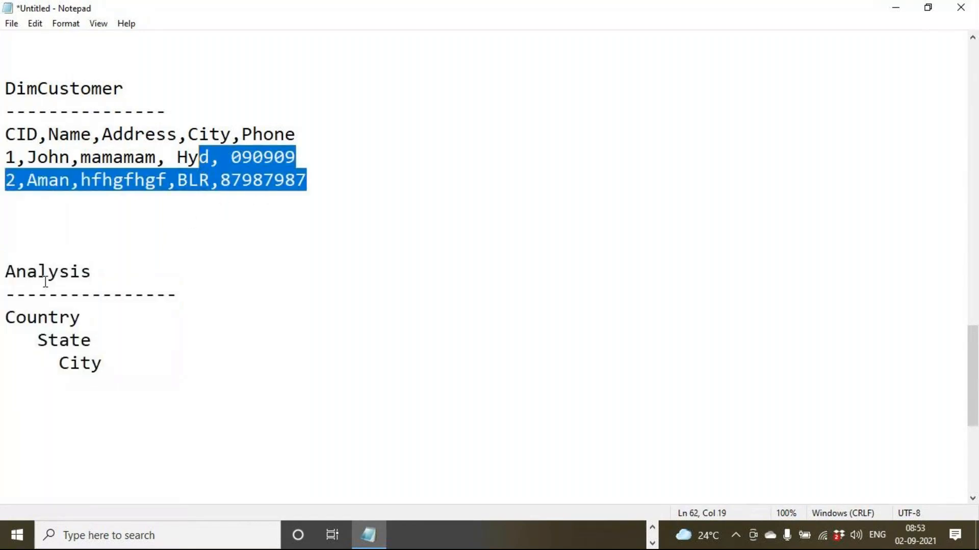
left_click_drag(107, 363, 5, 318)
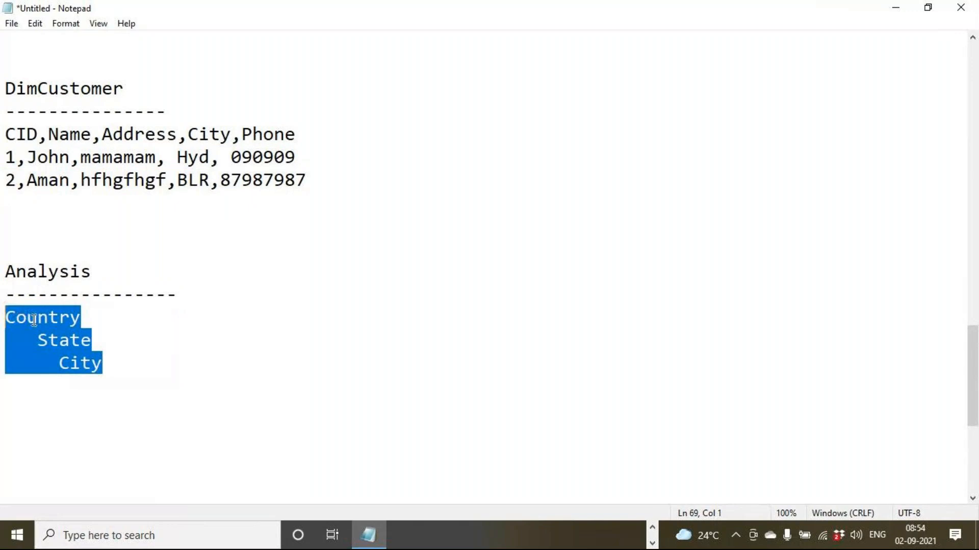
Add a "DimLocation" heading below the hierarchy, with the column list "LID, Country,State,City" on the line under it.
left_click(216, 372)
key("Return")
key("Return")
type("DimLocation")
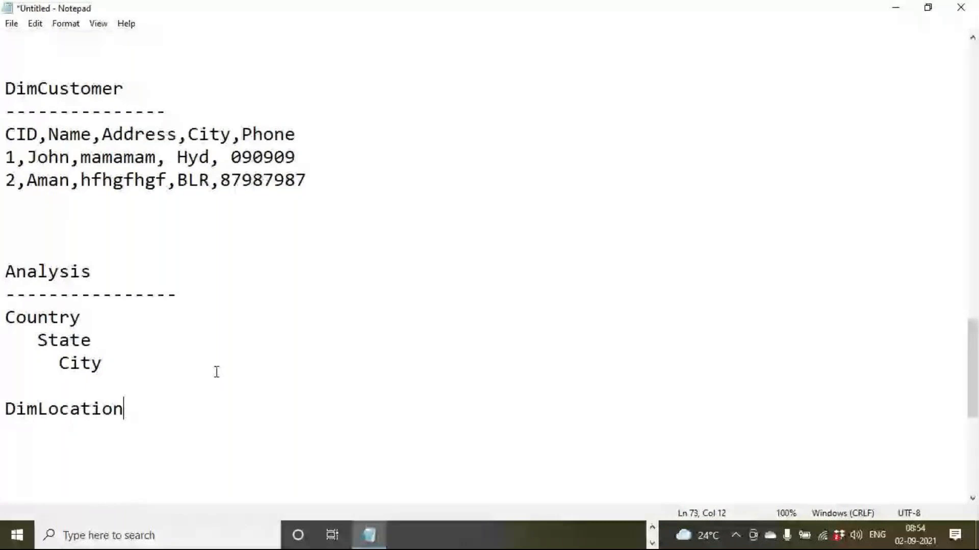
key("Return")
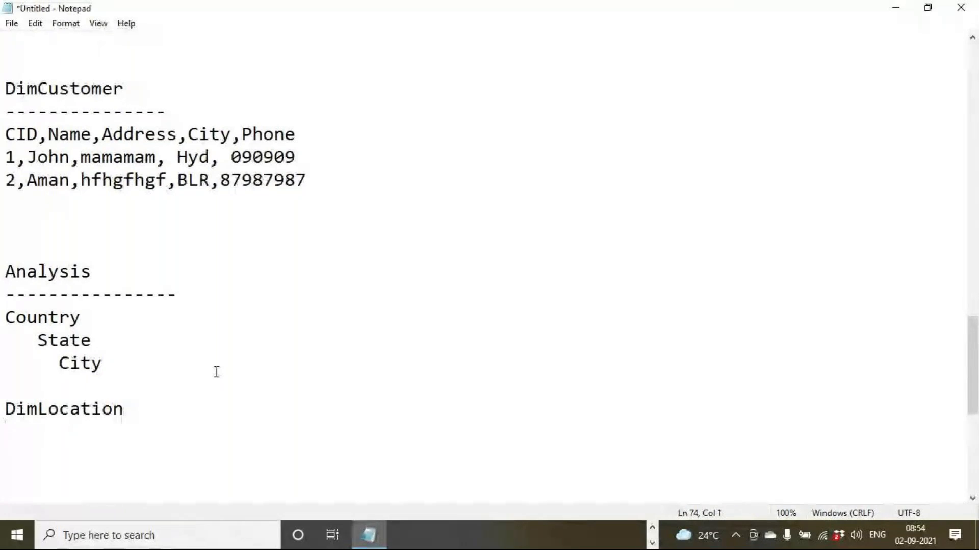
type("LID, Co")
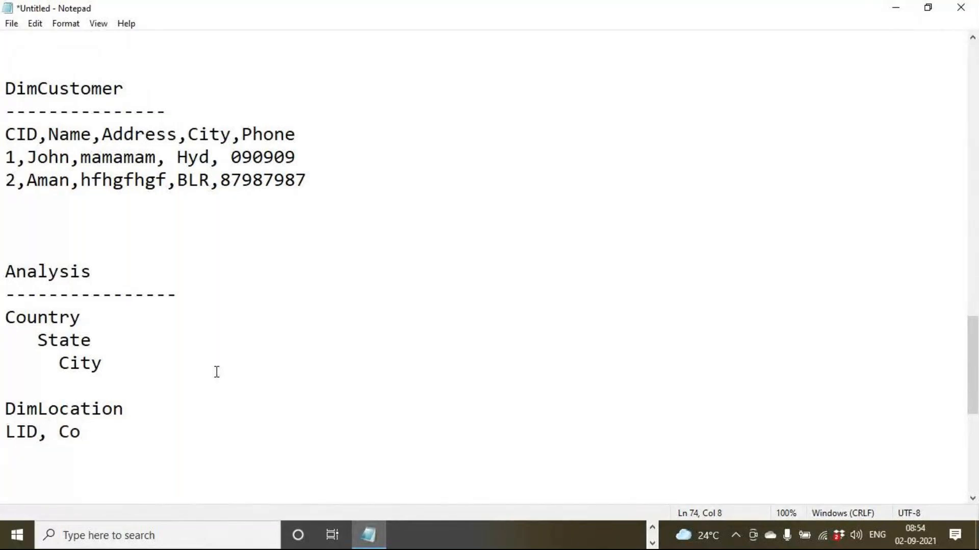
type("untry")
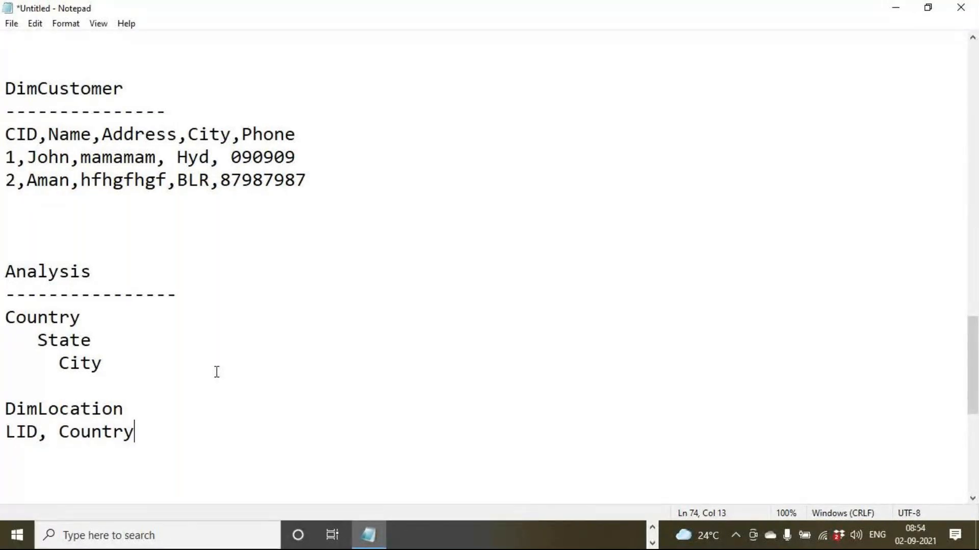
type(",Satte")
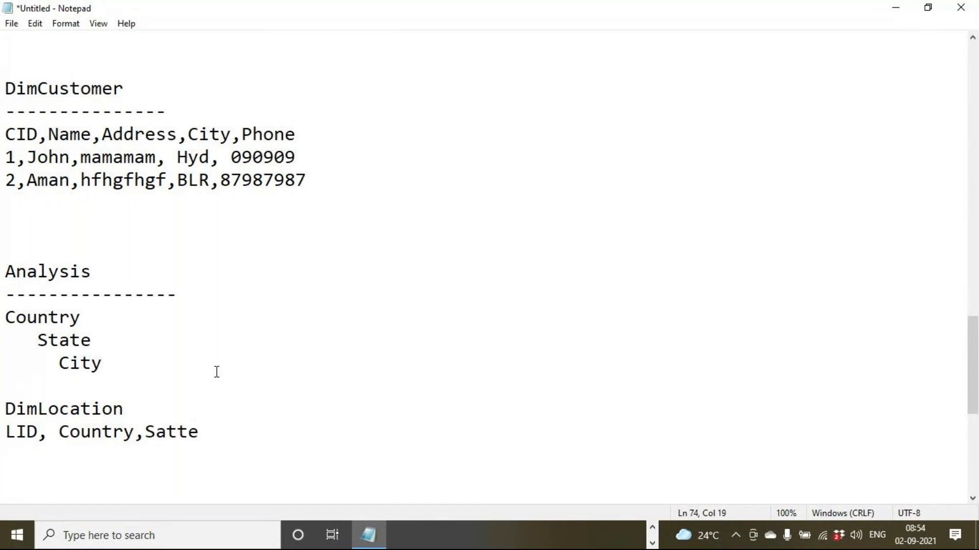
type("==")
key("BackSpace")
key("BackSpace")
key("BackSpace")
key("BackSpace")
key("BackSpace")
key("BackSpace")
type("tate,City")
key("Return")
key("Return")
key("Return")
key("Return")
scroll(217, 372, "down", 1)
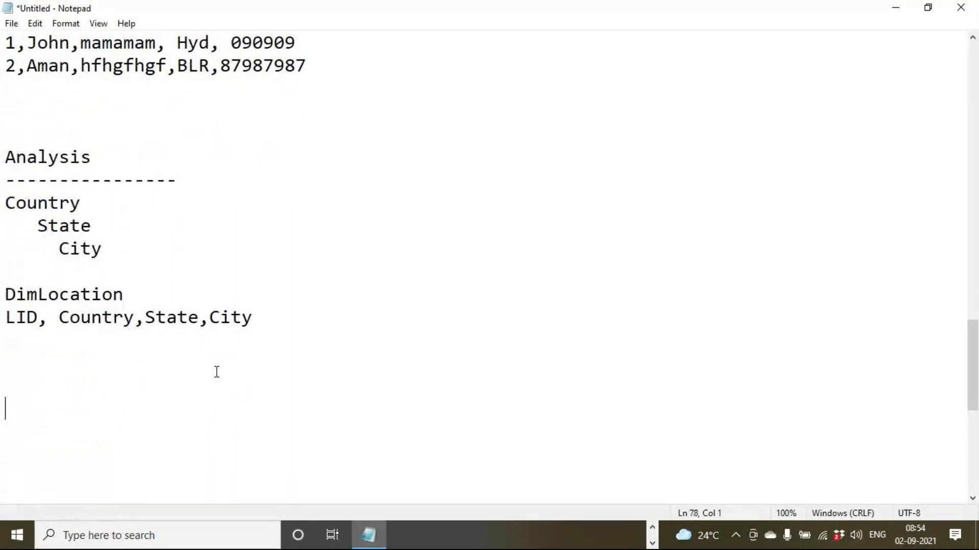
Add DimLocation rows 1 to 3 for India, TS, with the cities Hyd, Warangal and Secbad.
type("1,   India, TS, Hyd")
key("Return")
type("2,   India, ")
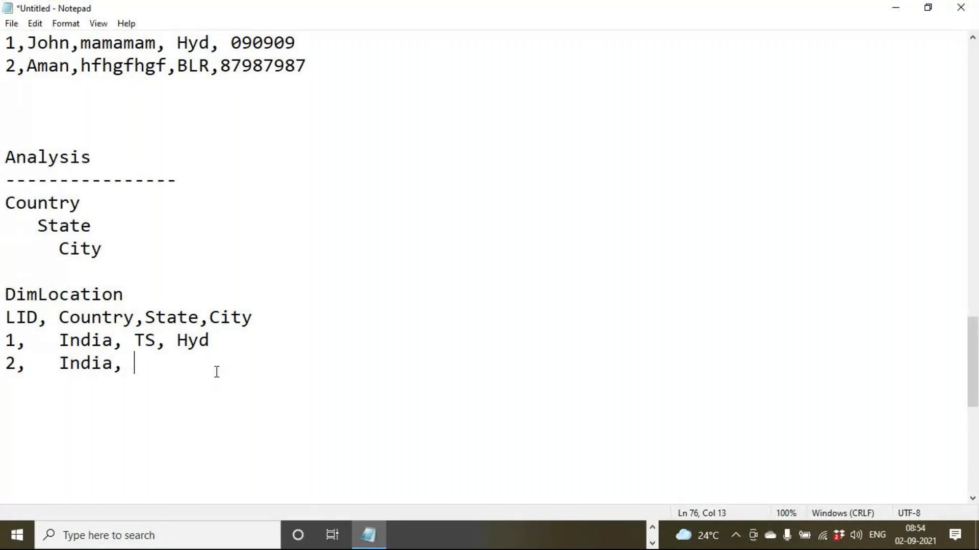
type("TS, Warangal")
key("Return")
type("3,")
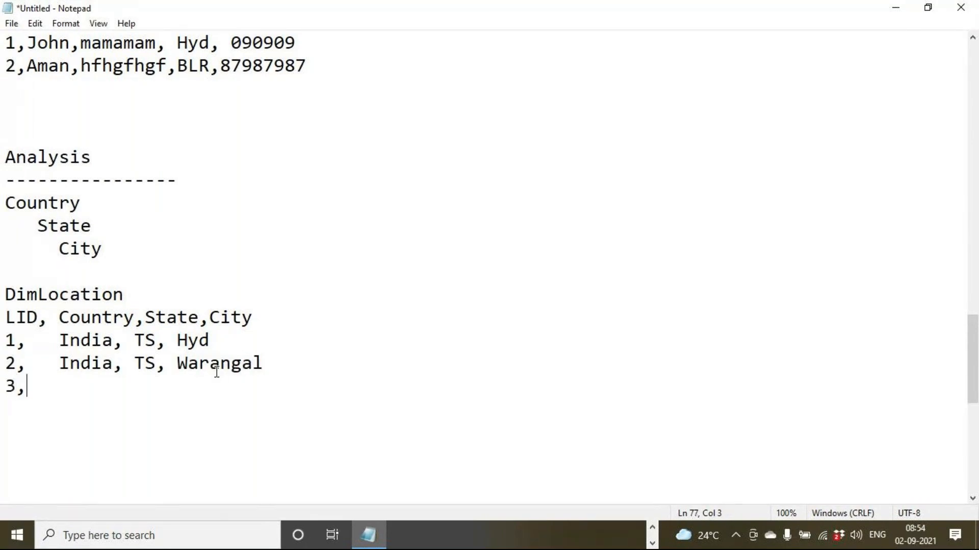
type("   India")
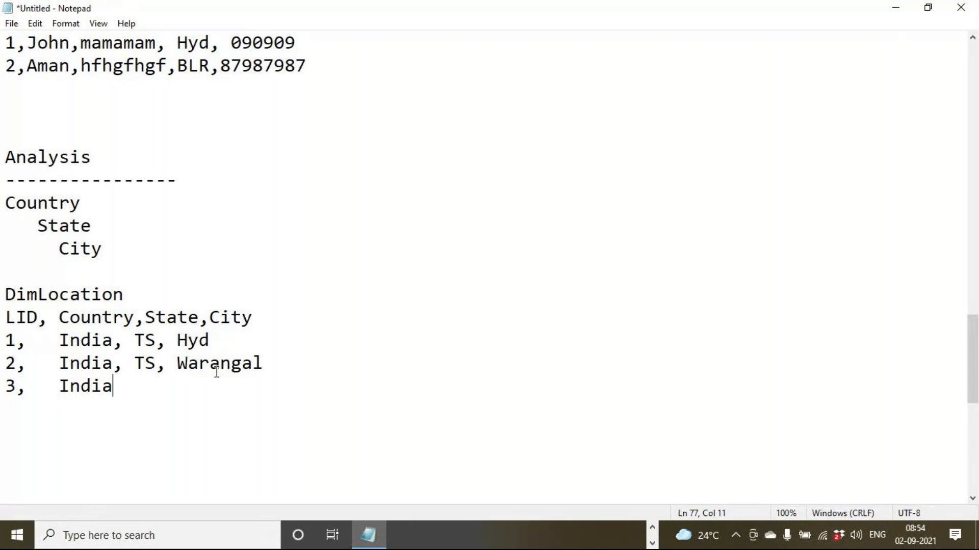
type(", TS, Secbad")
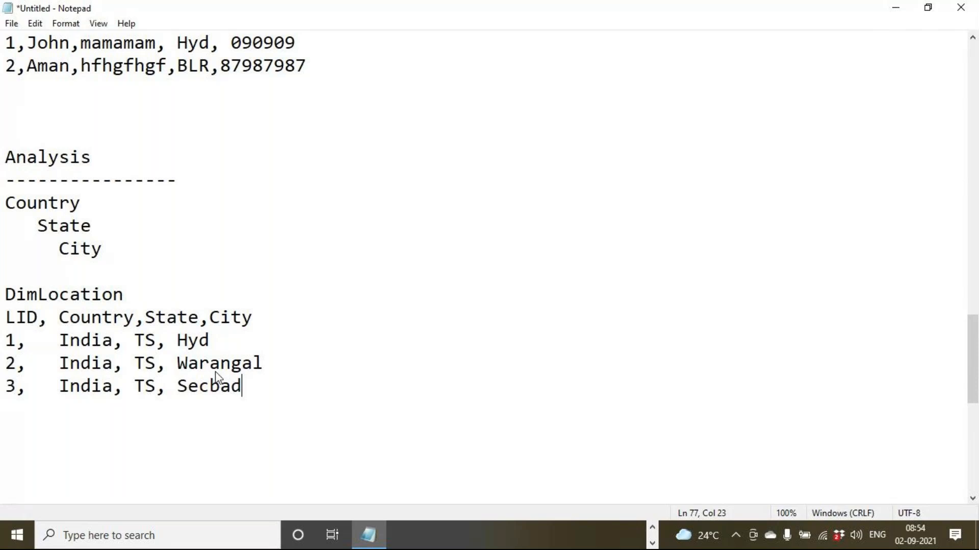
Add DimLocation rows 4 and 5 for India, AP, with the cities Vizag and Vijawada, and start row 6.
key("Return")
type("4,    India")
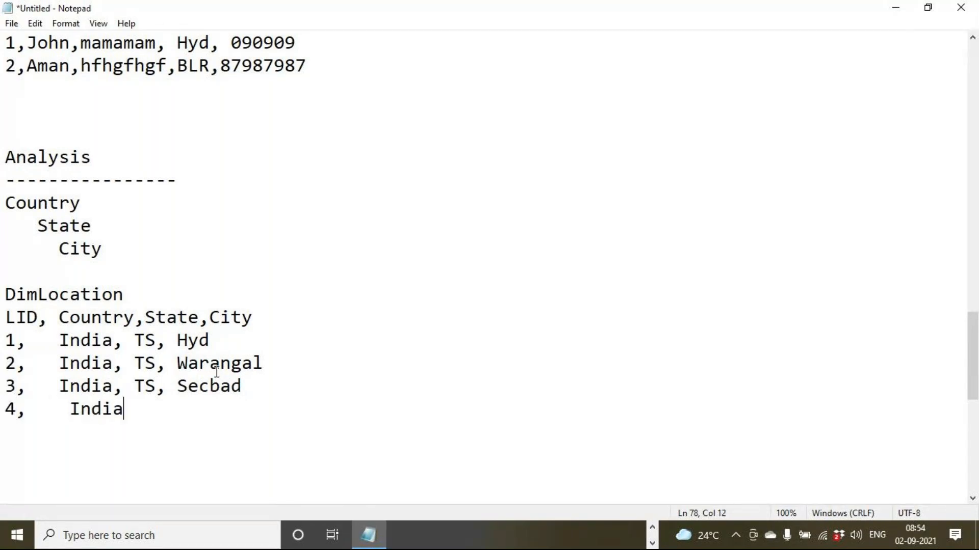
type(", T")
key("BackSpace")
type("Ap")
key("BackSpace")
type("P, Vizag")
key("Return")
type("5, ")
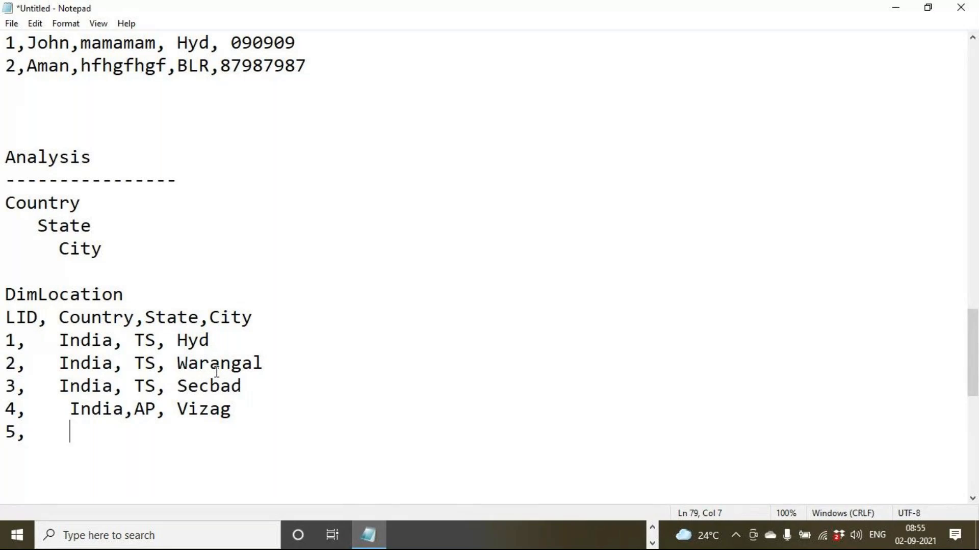
type("   India,A")
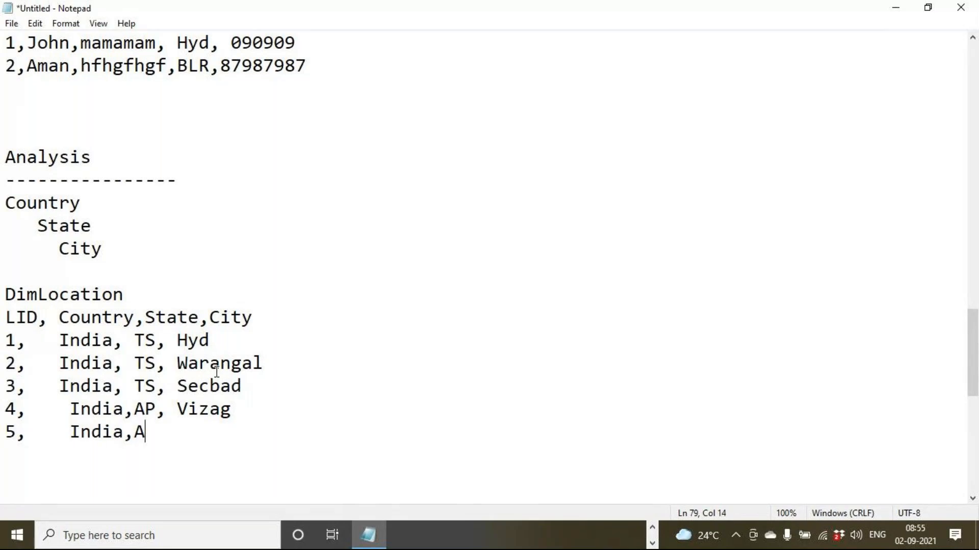
type("P, Vijawa")
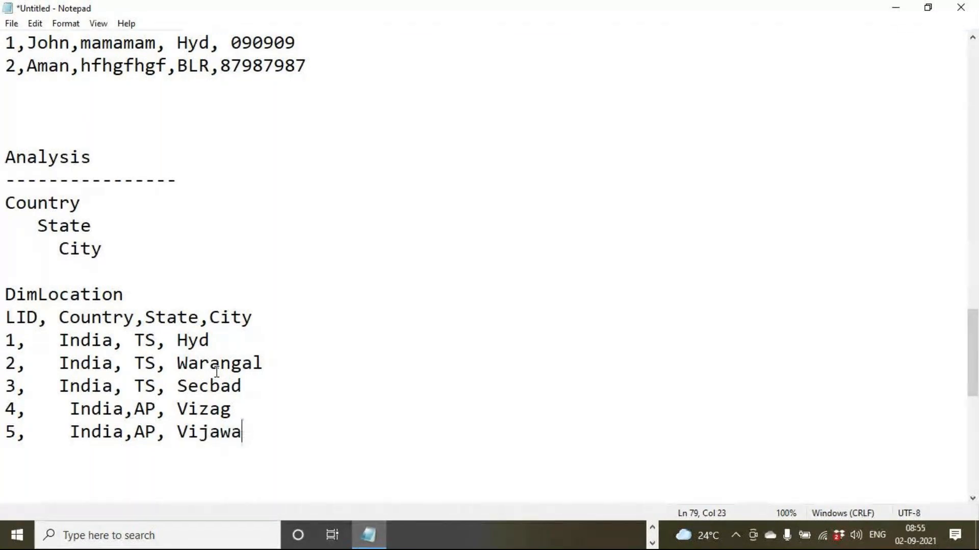
type("da")
key("Return")
type("6,")
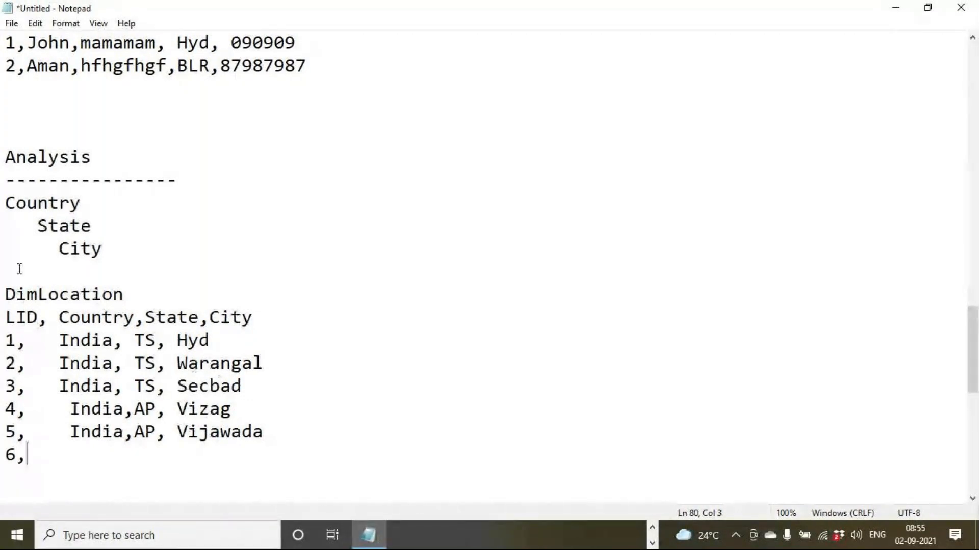
Highlight the DimLocation, Analysis and DimCustomer blocks in turn to compare how location data is held in each.
left_click_drag(6, 288, 107, 481)
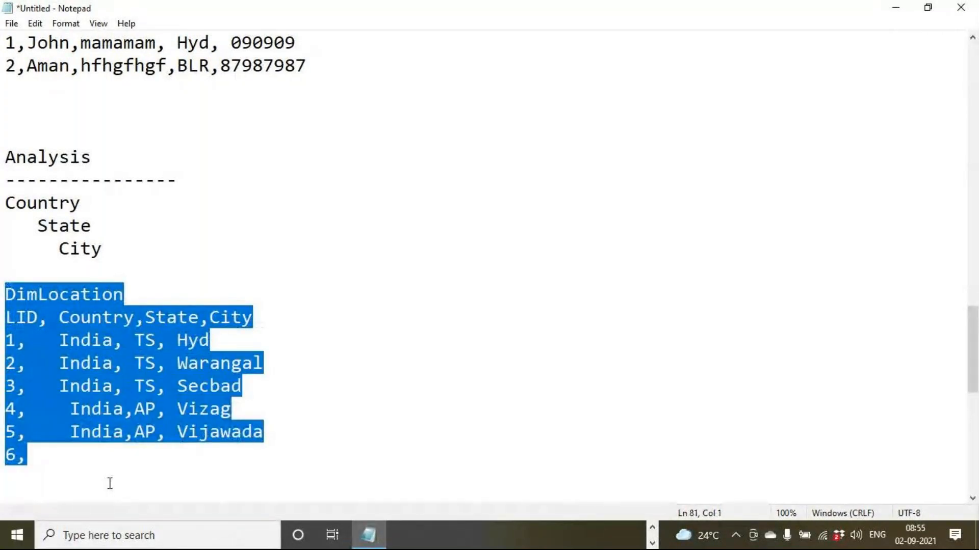
left_click_drag(115, 255, 4, 149)
scroll(196, 107, "up", 2)
left_click_drag(323, 200, 2, 121)
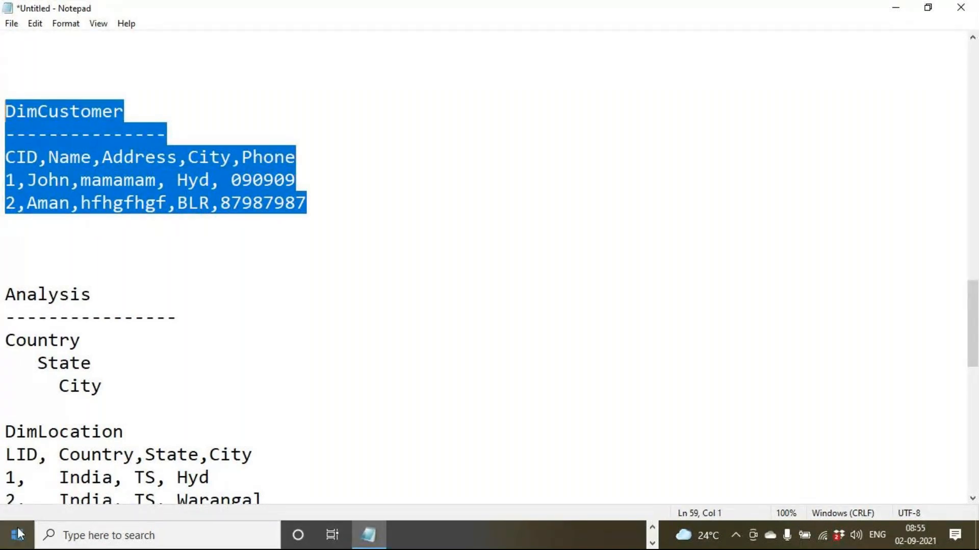
left_click_drag(11, 433, 254, 467)
scroll(253, 467, "down", 1)
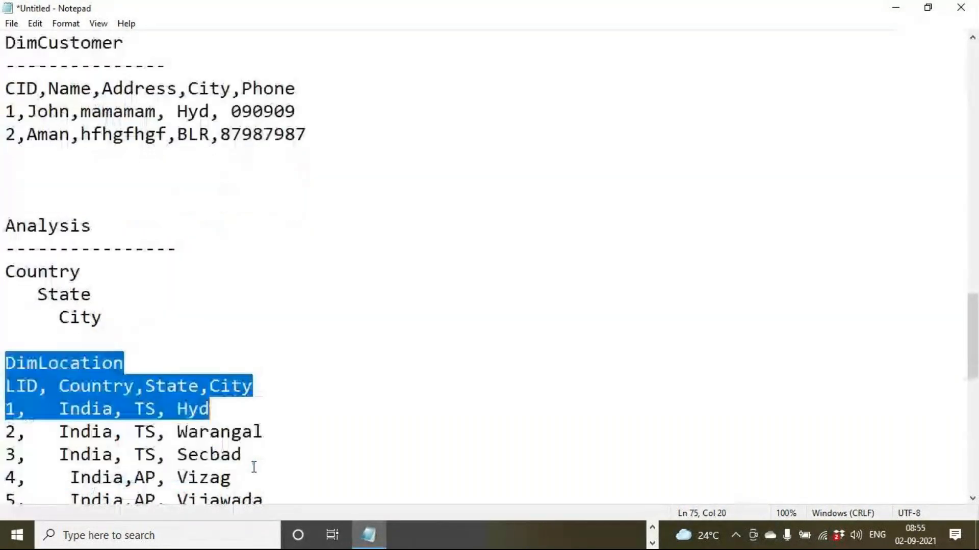
Complete DimLocation row 6 with country India, state KA and city BLR.
scroll(254, 467, "down", 3)
left_click(268, 294)
left_click(81, 326)
type("India,")
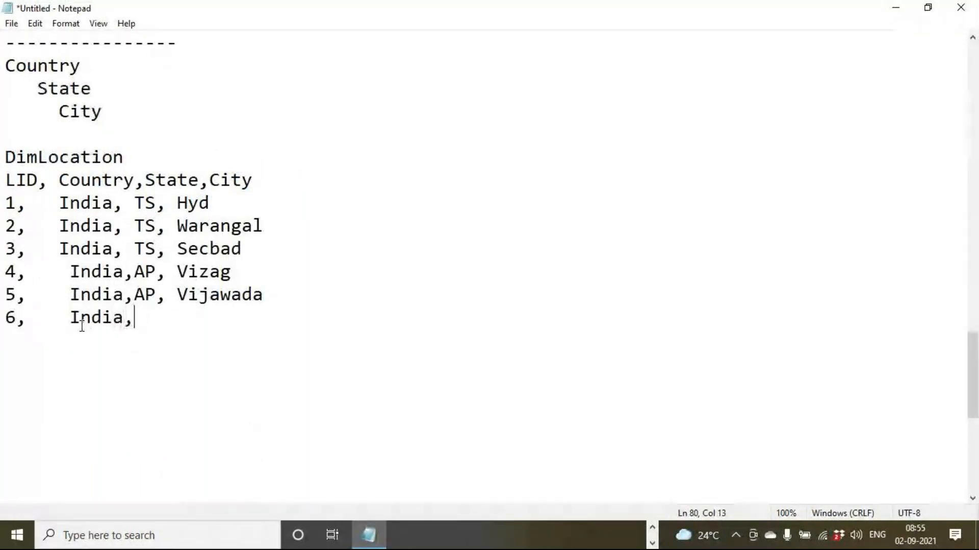
type("KA,,,")
key("BackSpace")
key("BackSpace")
type("Bna\\")
key("BackSpace")
key("BackSpace")
key("BackSpace")
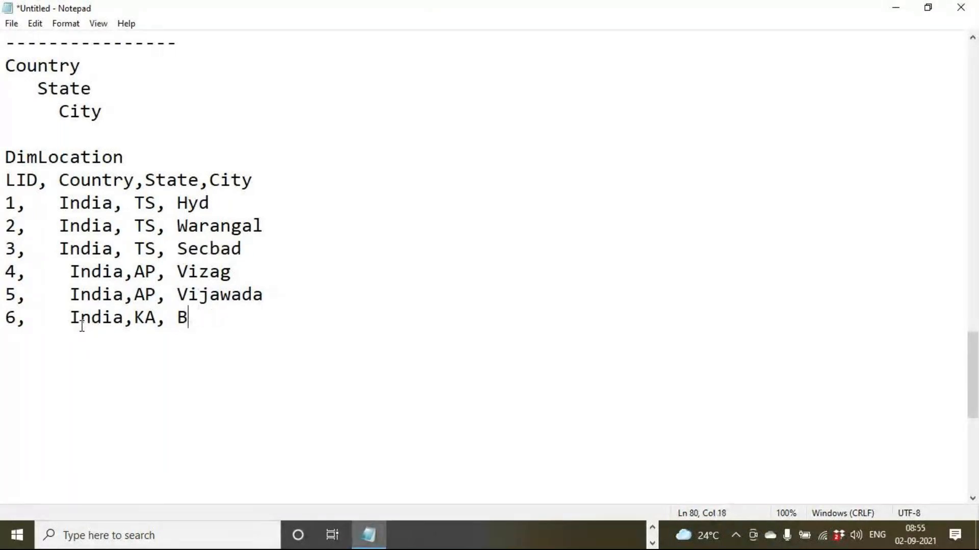
type("LR")
scroll(184, 413, "up", 5)
scroll(189, 387, "down", 1)
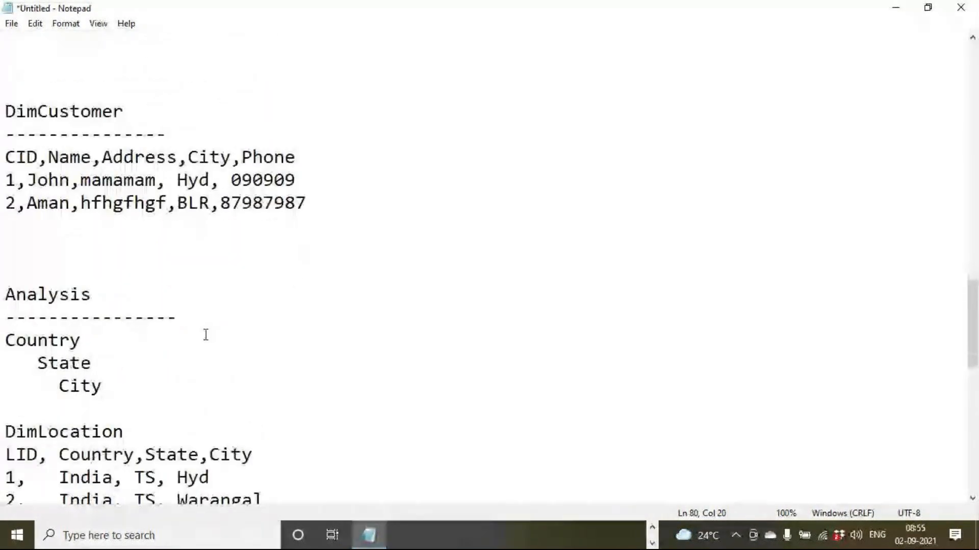
Add an LID column to the DimCustomer header and give the Hyd customer the matching DimLocation key 1.
left_click(310, 160)
type(",LID")
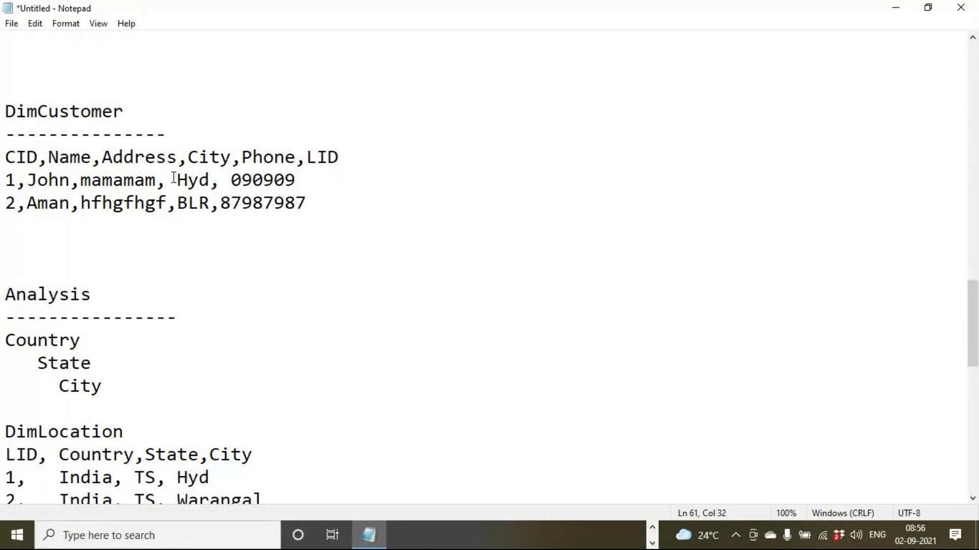
left_click_drag(177, 180, 201, 180)
scroll(205, 277, "down", 2)
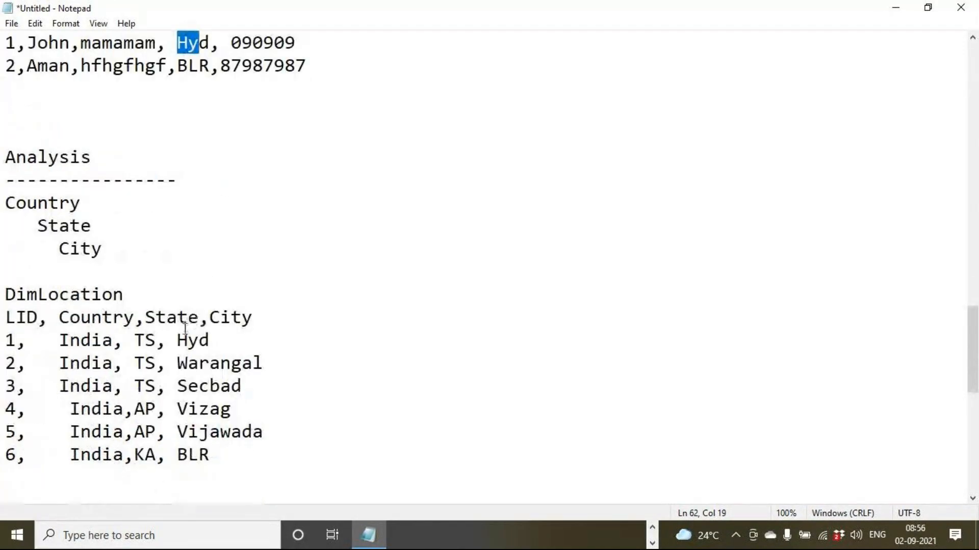
left_click_drag(177, 340, 210, 340)
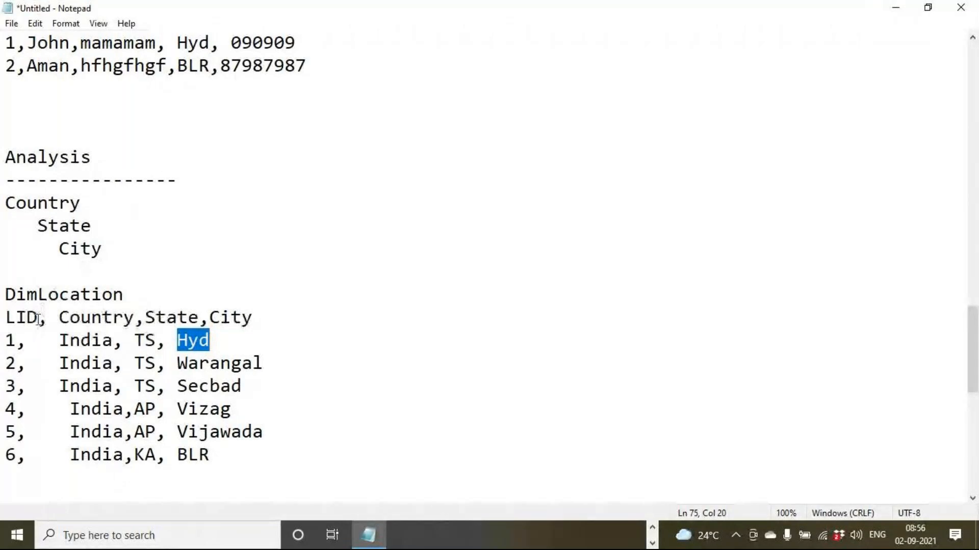
left_click_drag(16, 340, 5, 341)
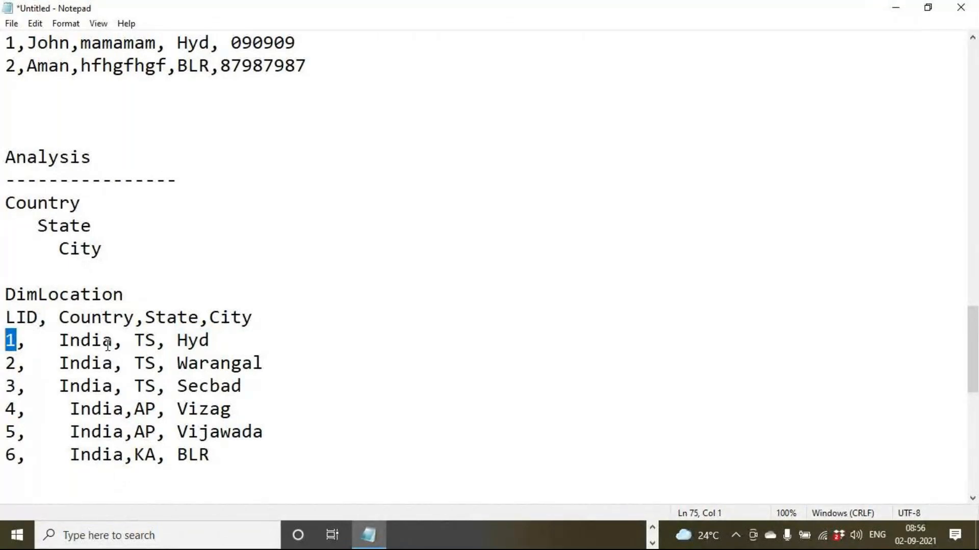
scroll(108, 345, "up", 2)
left_click(296, 183)
type(",1")
Highlight the LID in DimCustomer and DimLocation and the India, TS, Hyd row to trace how the tables link.
double_click(310, 181)
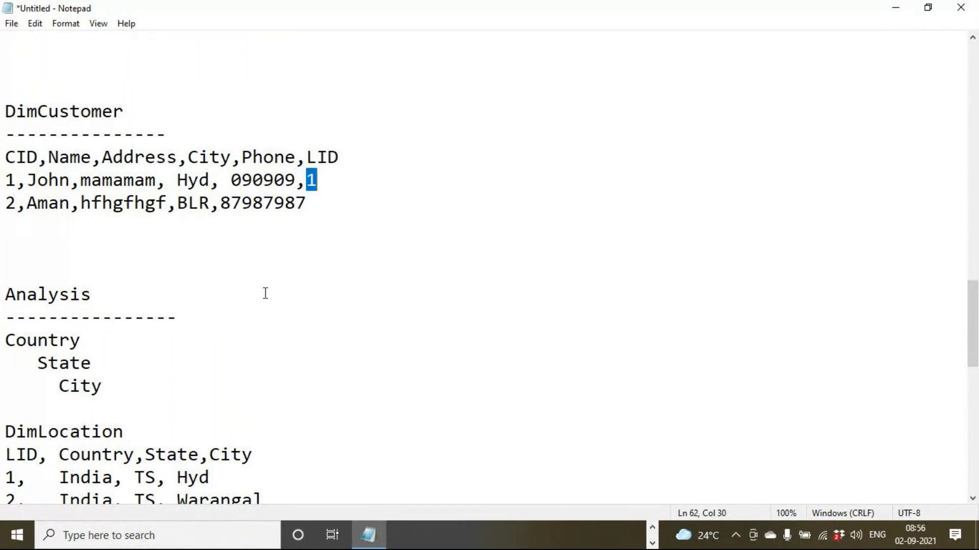
left_click_drag(306, 157, 330, 158)
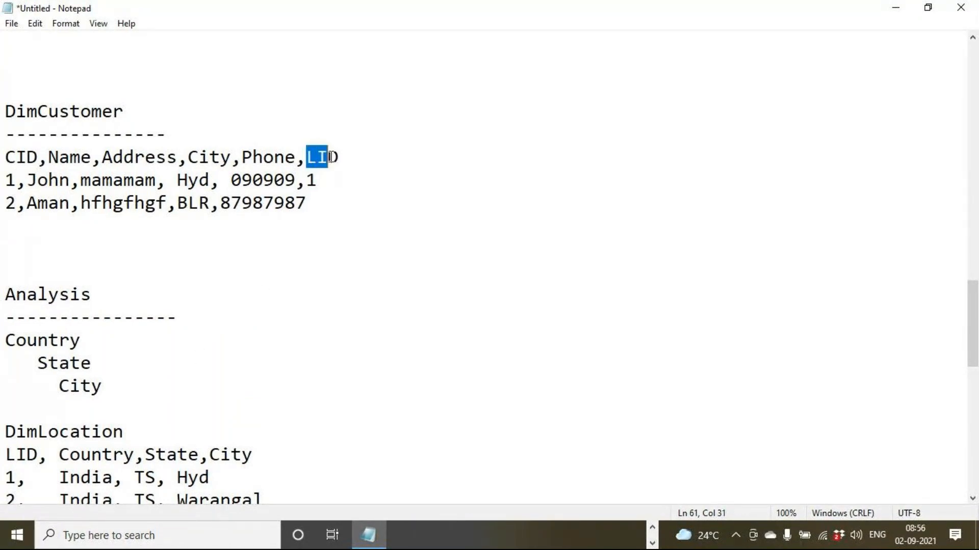
left_click_drag(49, 454, 2, 454)
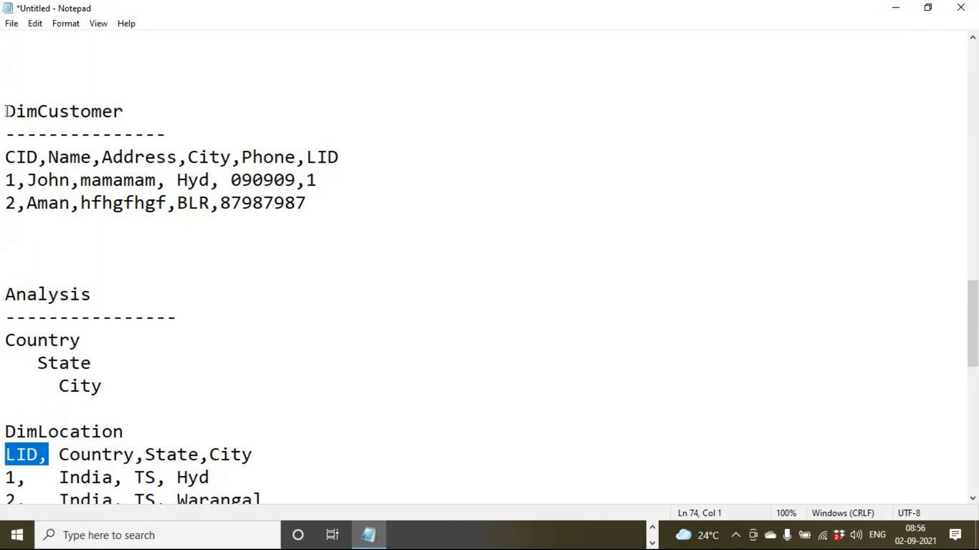
left_click(15, 94)
scroll(113, 289, "down", 1)
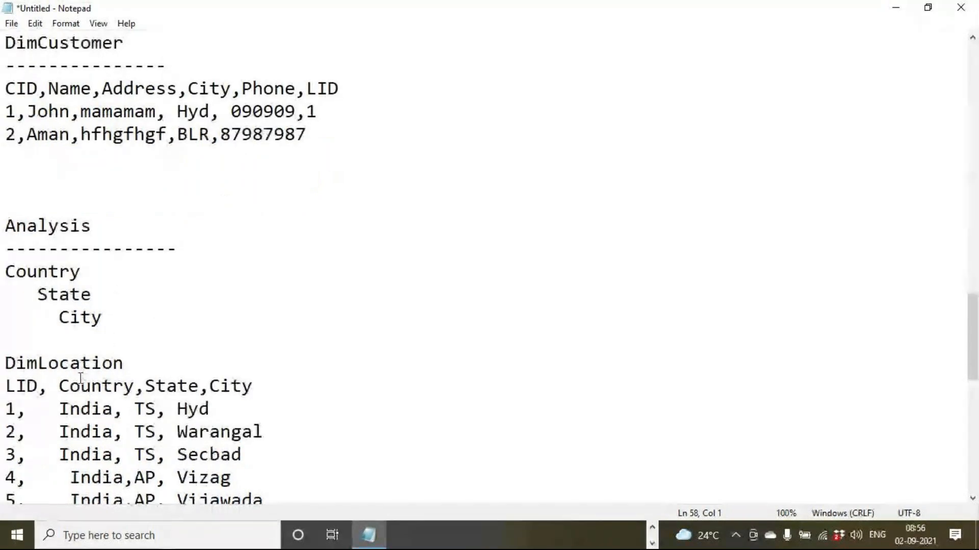
left_click_drag(59, 409, 227, 408)
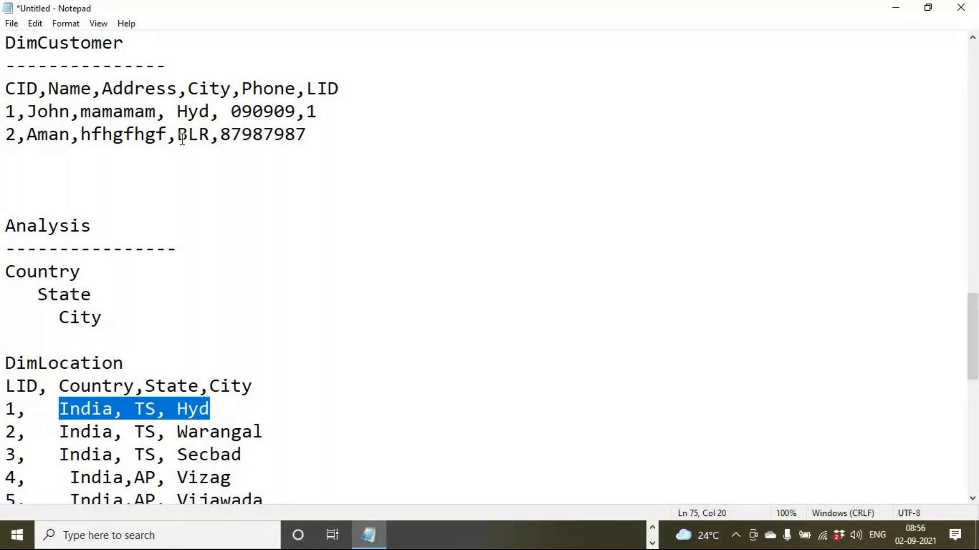
Look up BLR in DimLocation and append its LID 6 to the second DimCustomer row.
left_click_drag(176, 134, 218, 134)
scroll(190, 204, "down", 2)
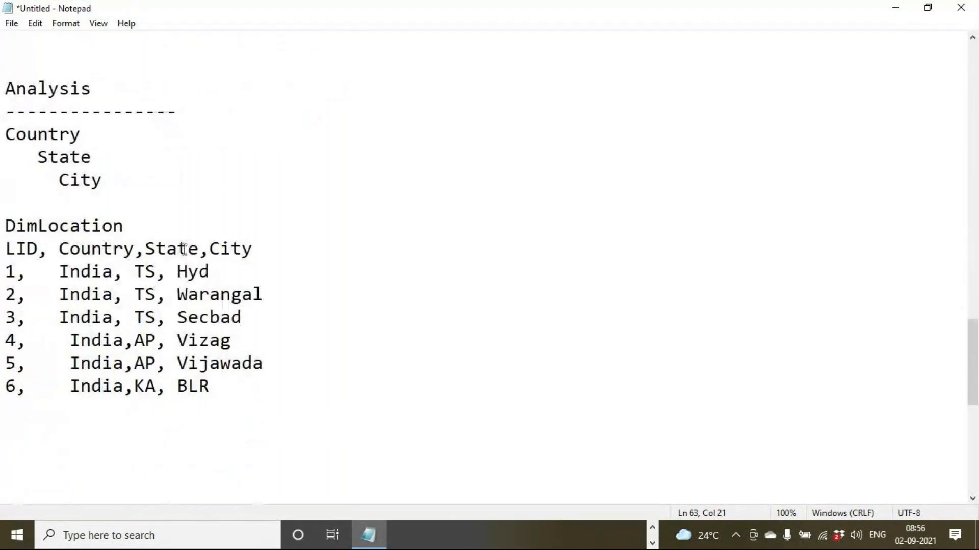
left_click_drag(177, 385, 209, 386)
left_click_drag(39, 388, 3, 388)
scroll(137, 284, "up", 1)
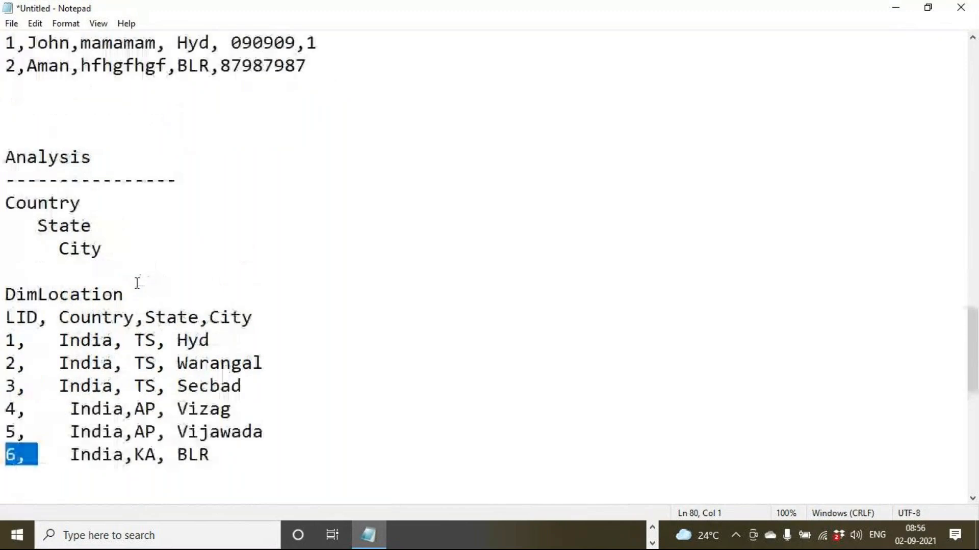
scroll(137, 283, "up", 1)
left_click(311, 135)
type(",6")
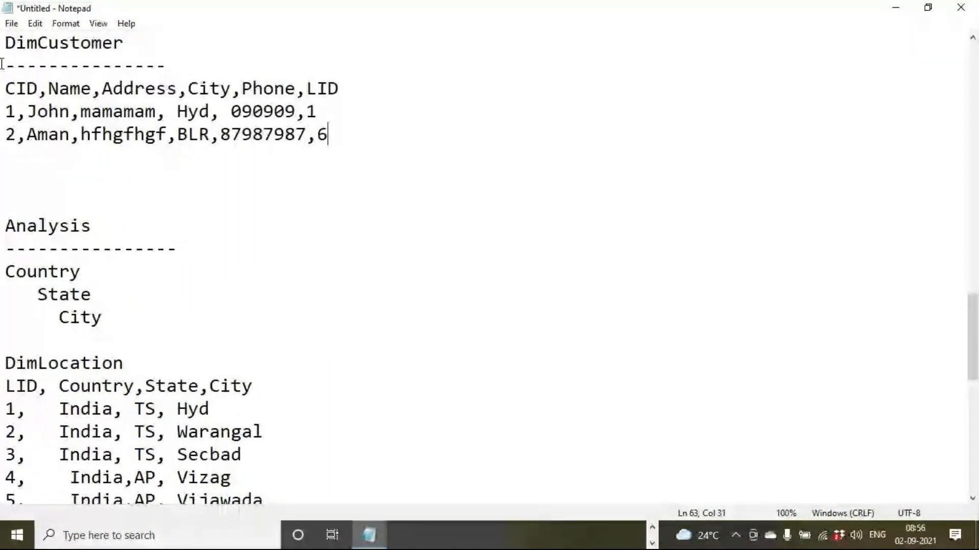
Add a dashed underline below the DimLocation heading, above its column names.
left_click_drag(4, 43, 162, 403)
left_click(183, 329)
left_click_drag(183, 329, 5, 224)
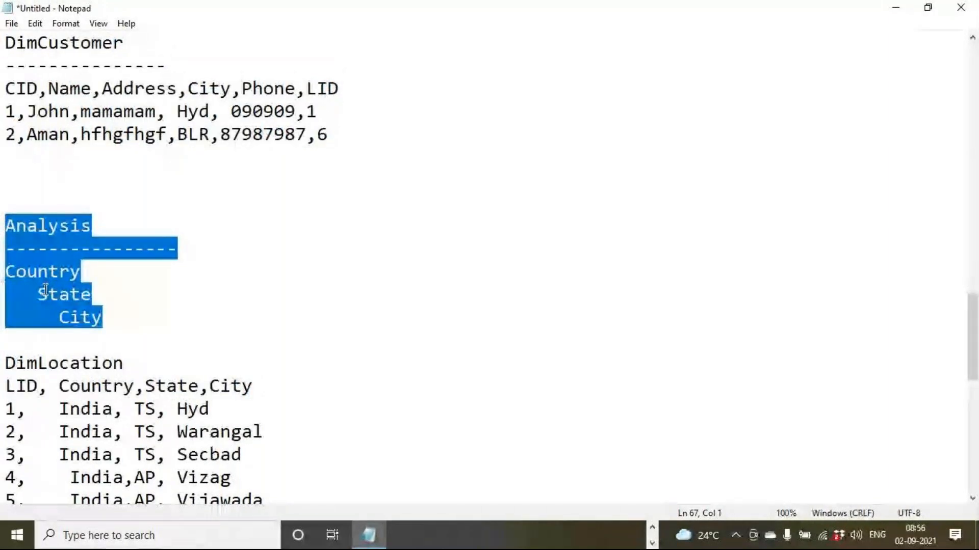
left_click_drag(123, 362, 5, 363)
left_click(151, 360)
key("Return")
type("----------------------")
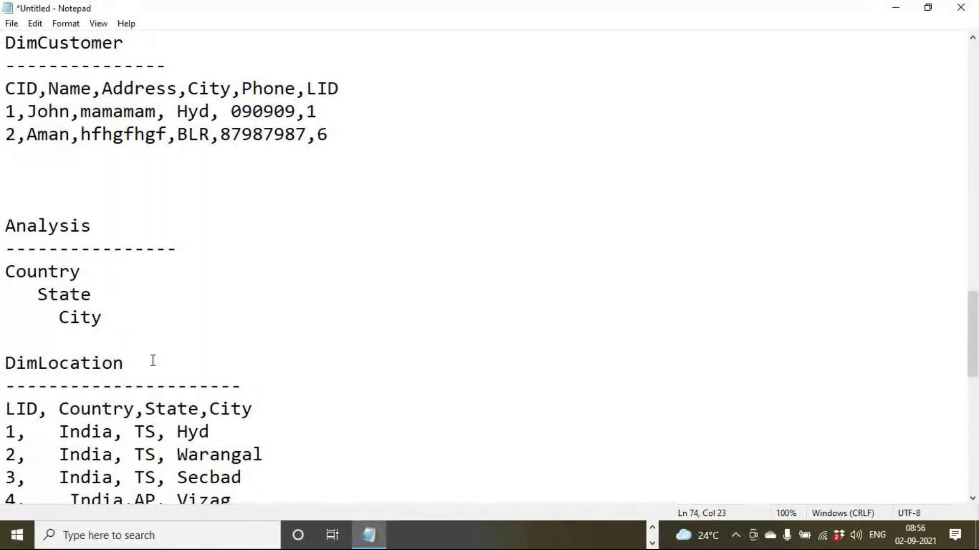
Replace the Analysis heading above the Country-State-City levels with LocationHierarchy.
scroll(153, 360, "down", 1)
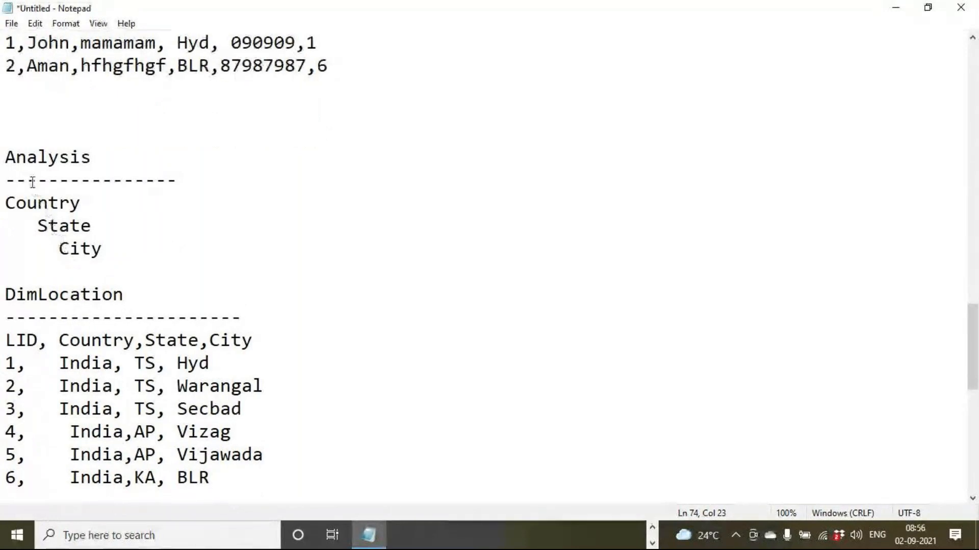
left_click_drag(2, 151, 121, 167)
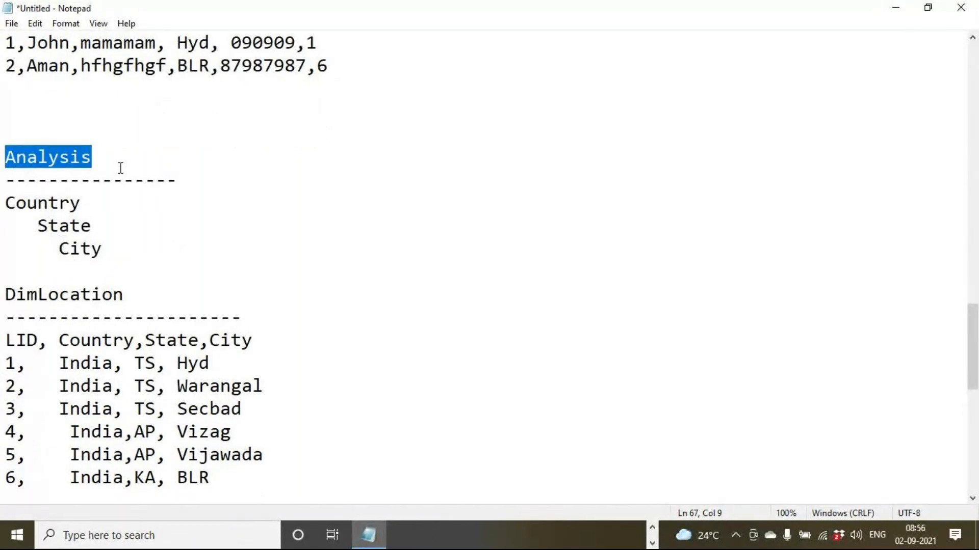
type("LocationHieta")
key("BackSpace")
key("BackSpace")
key("BackSpace")
type("erarchy")
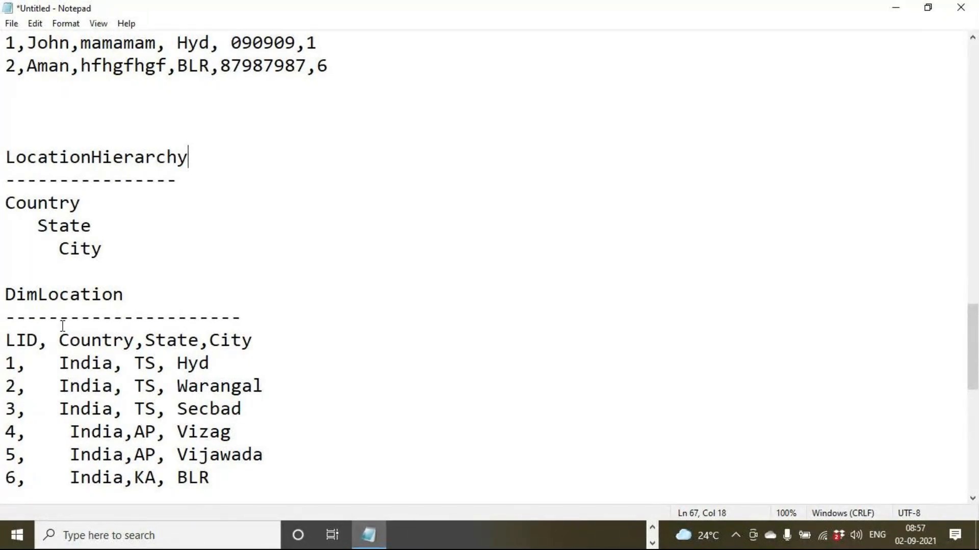
Switch to SQL Server Management Studio and insert the dbo.DimLocation table name two lines below the DimTime query.
left_click_drag(5, 294, 259, 485)
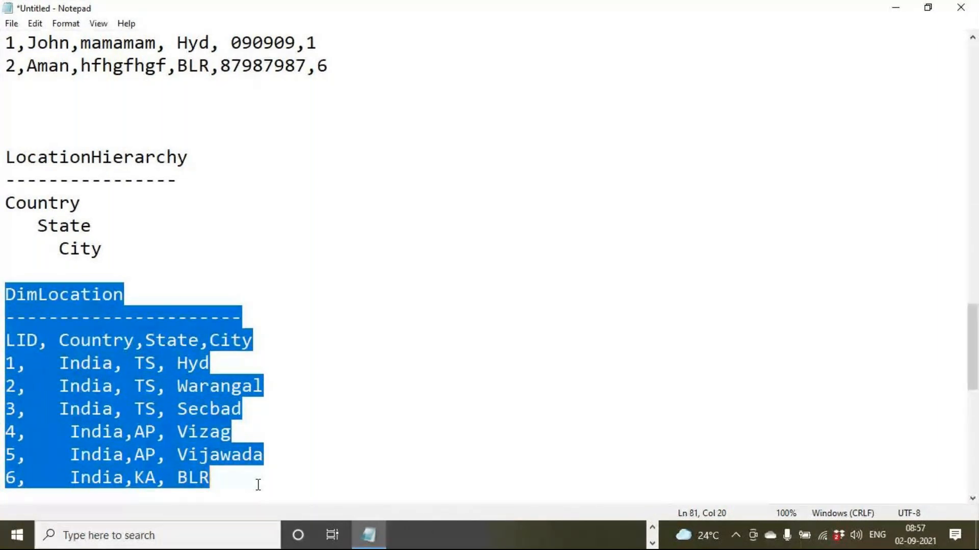
left_click(253, 306)
left_click(652, 528)
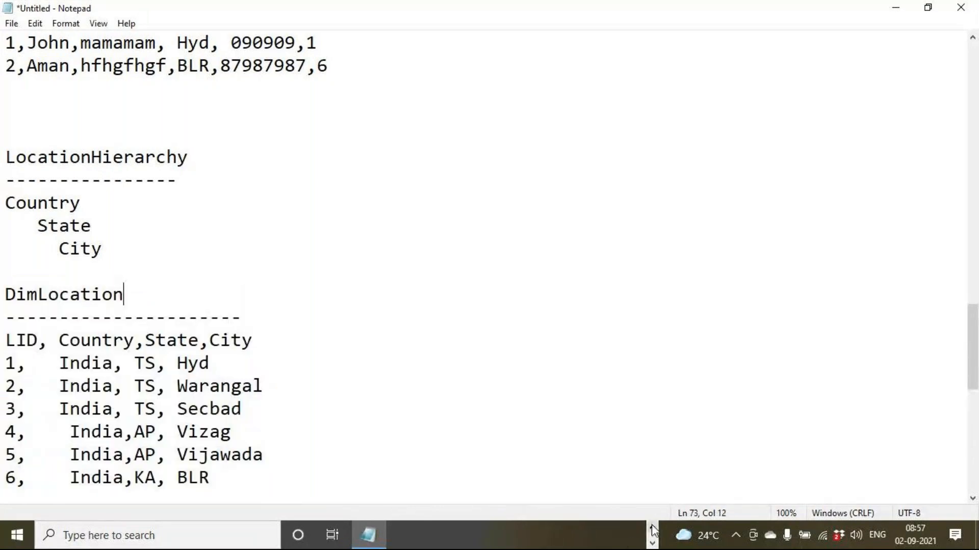
left_click(499, 526)
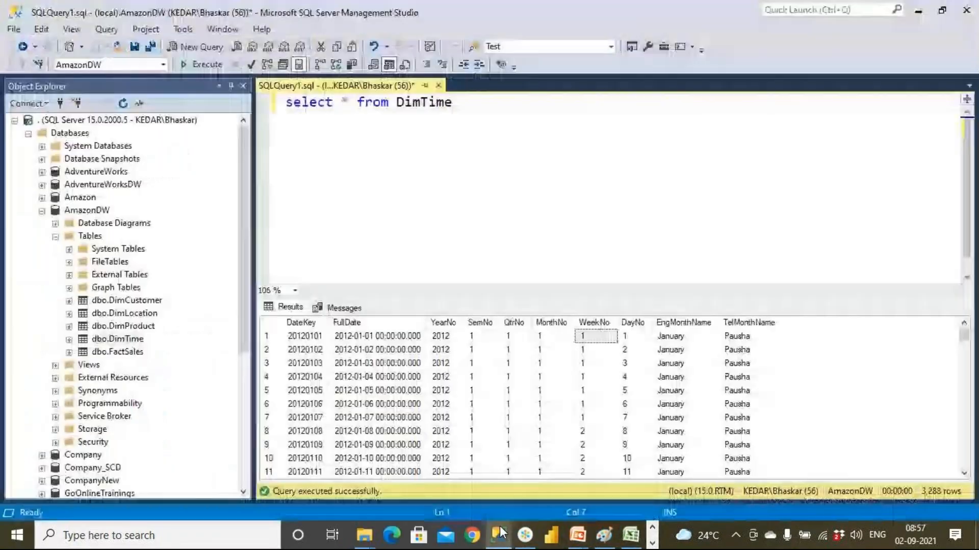
left_click_drag(124, 313, 470, 186)
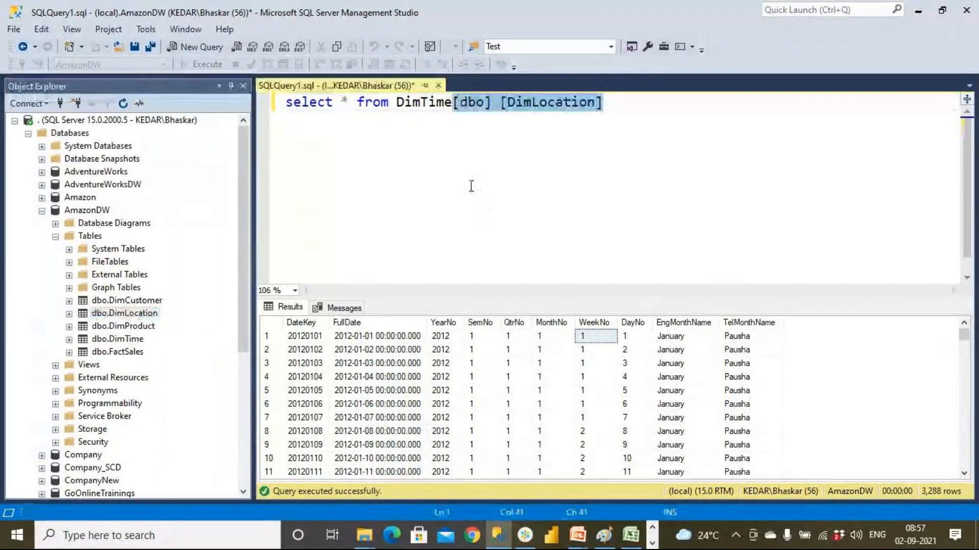
key("Return")
key("Return")
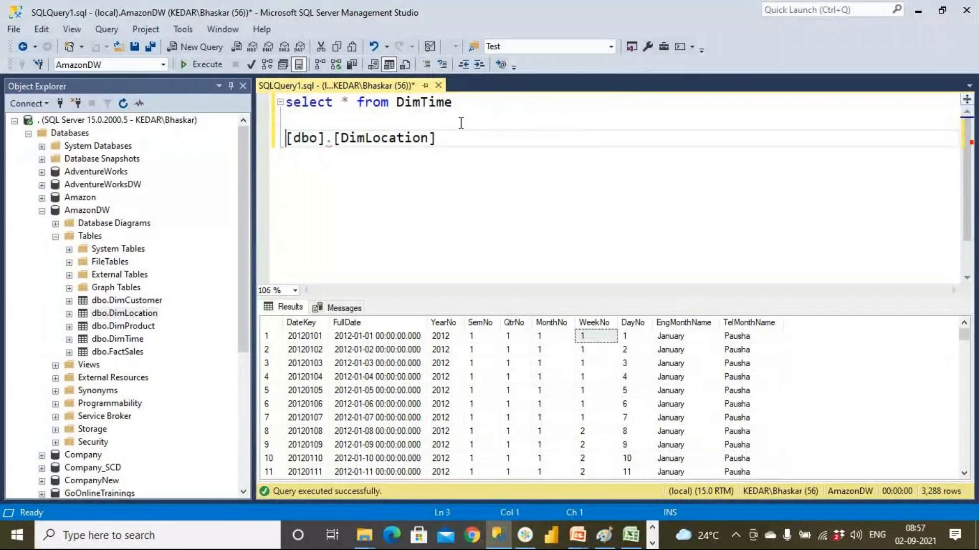
Turn the inserted table name into the query select * from DimLocation and run only that statement.
key("Delete")
key("Delete")
key("Delete")
key("Delete")
key("Delete")
key("Delete")
key("Delete")
type("select ")
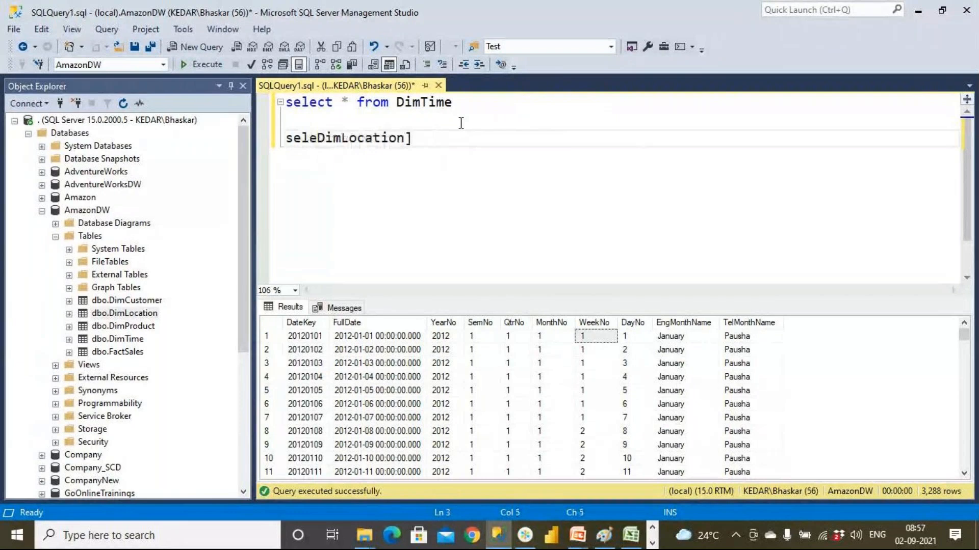
type("* from")
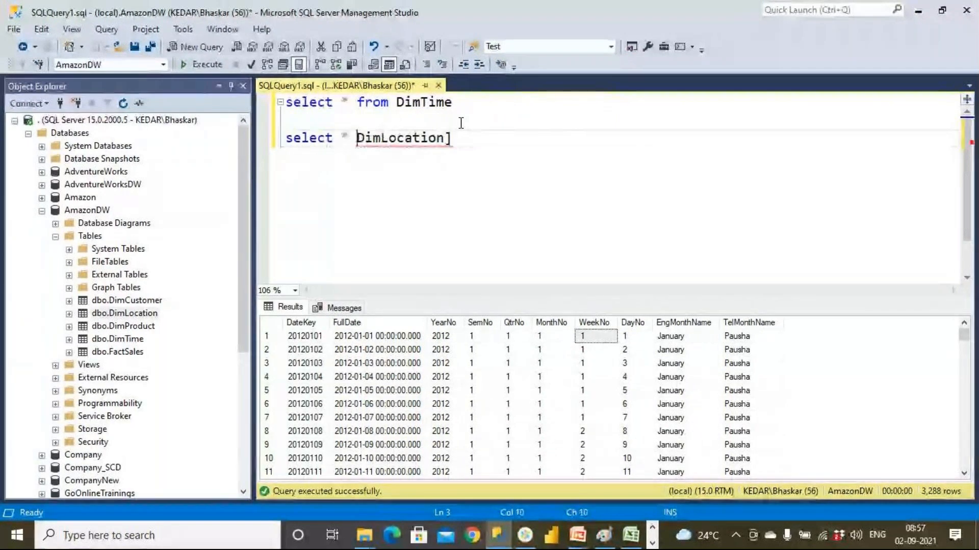
left_click(503, 133)
key("BackSpace")
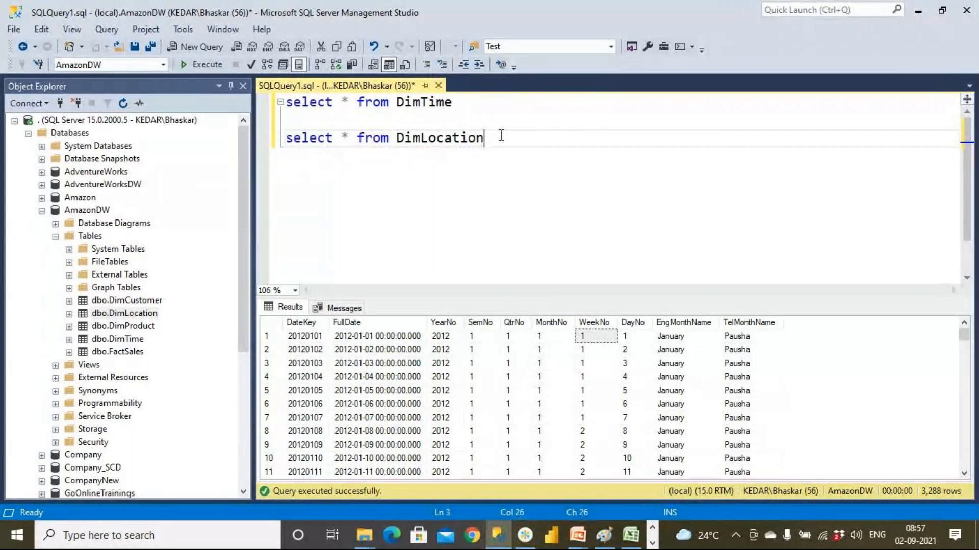
key("shift+Home")
key("F5")
Examine the country, state and city values in the first ten rows of the DimLocation results.
left_click_drag(350, 336, 448, 430)
left_click(458, 418)
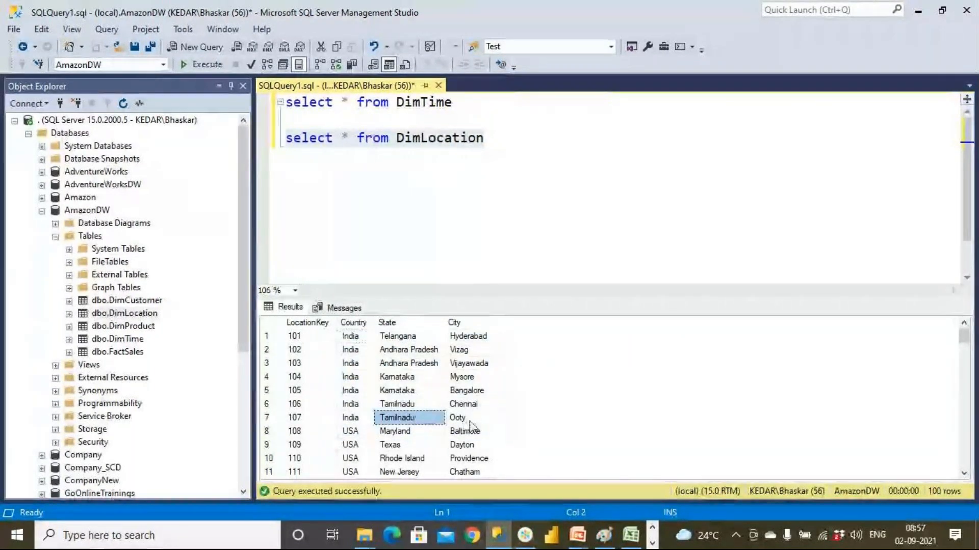
left_click(411, 434)
key("Right")
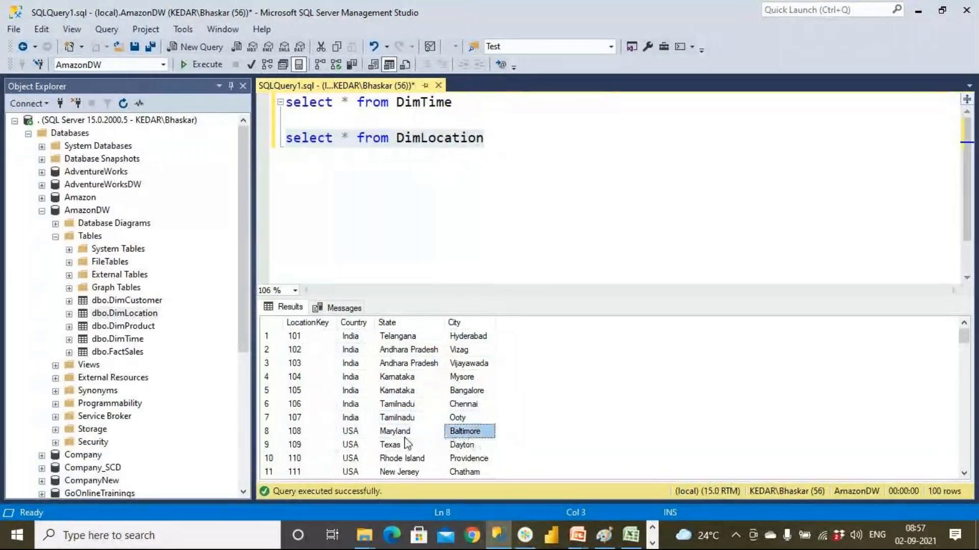
key("Down")
key("Down")
key("Up")
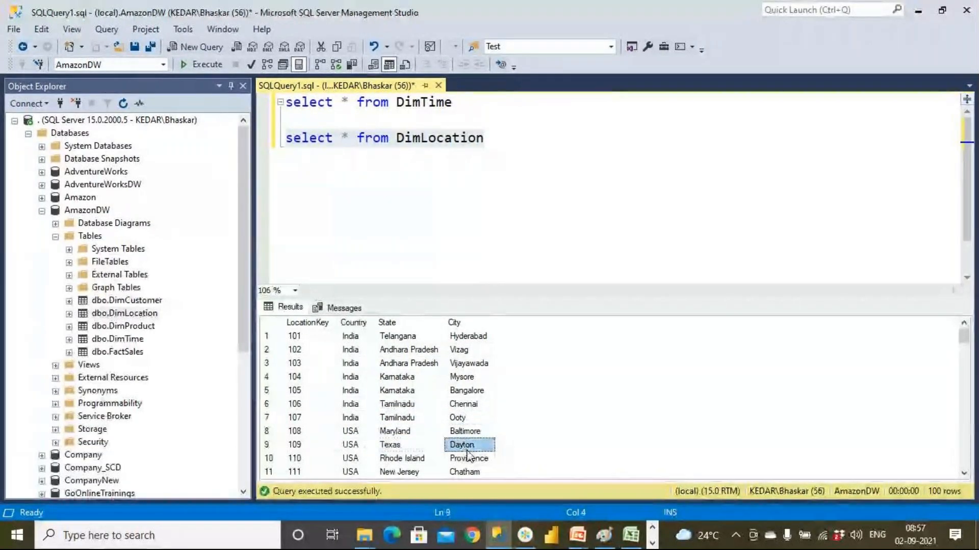
scroll(369, 424, "down", 1)
left_click_drag(368, 420, 467, 424)
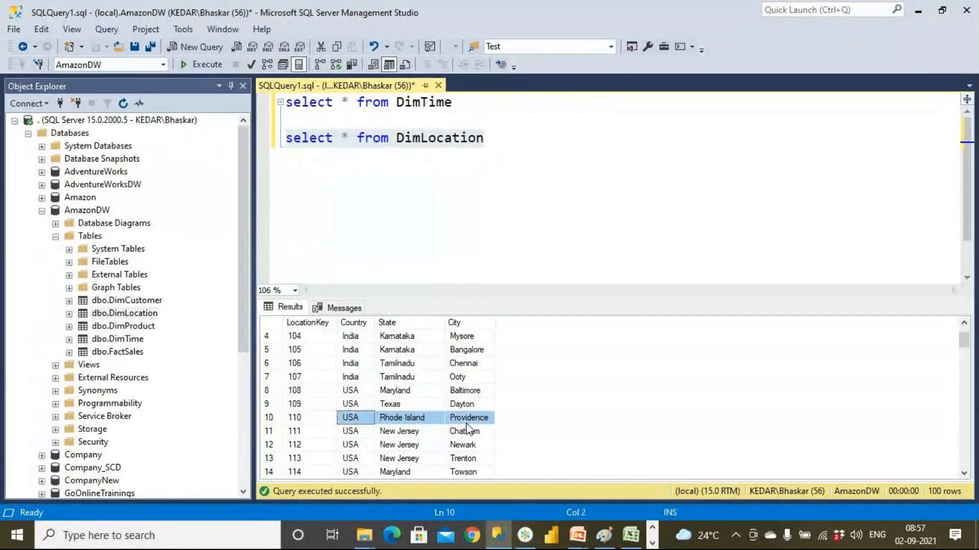
Compare the cities listed under the US states further down, and highlight the India rows at the start of the results.
scroll(408, 438, "down", 2)
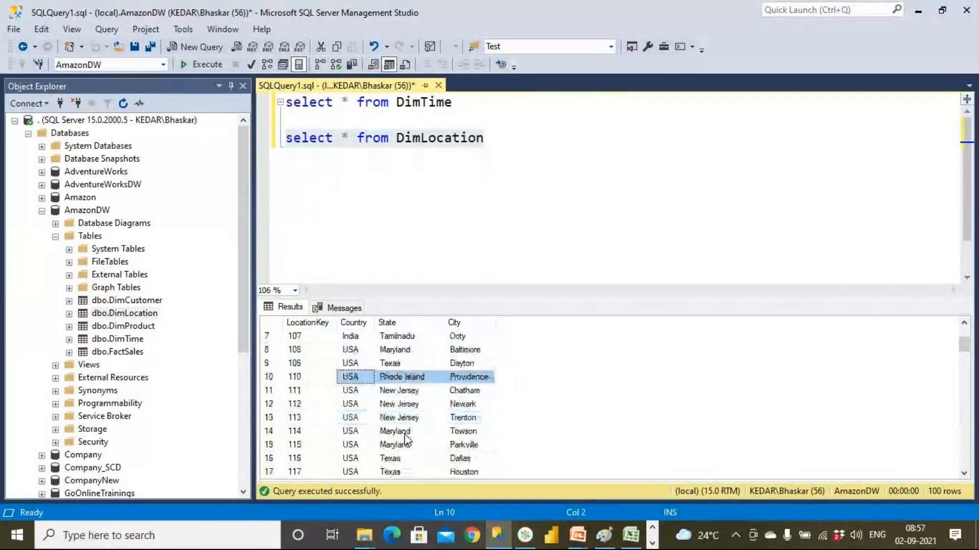
left_click_drag(367, 420, 406, 437)
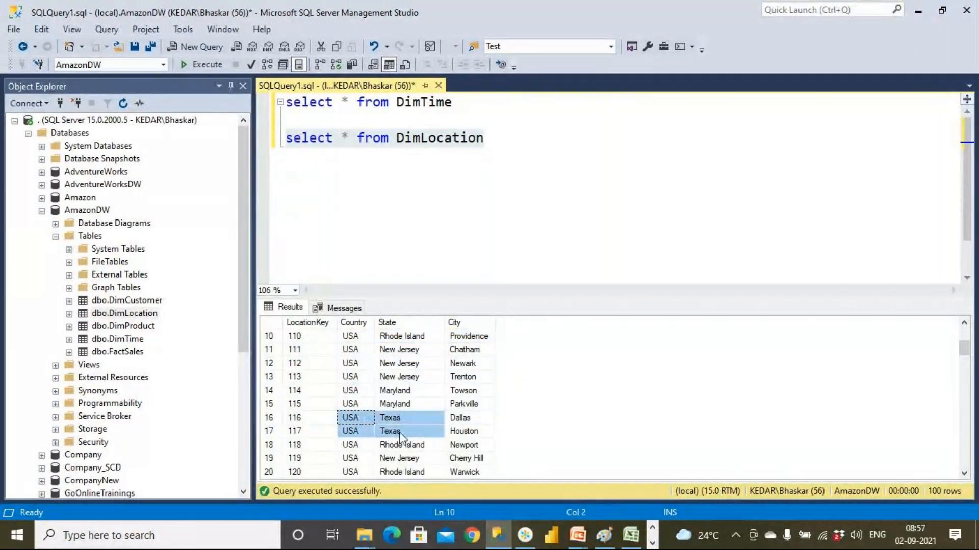
left_click_drag(461, 418, 462, 433)
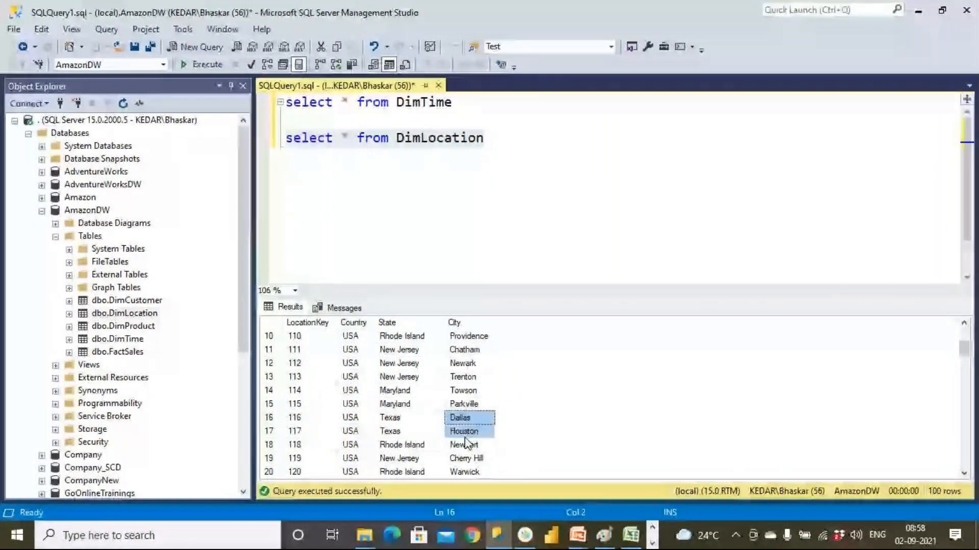
left_click(396, 445)
key("Right")
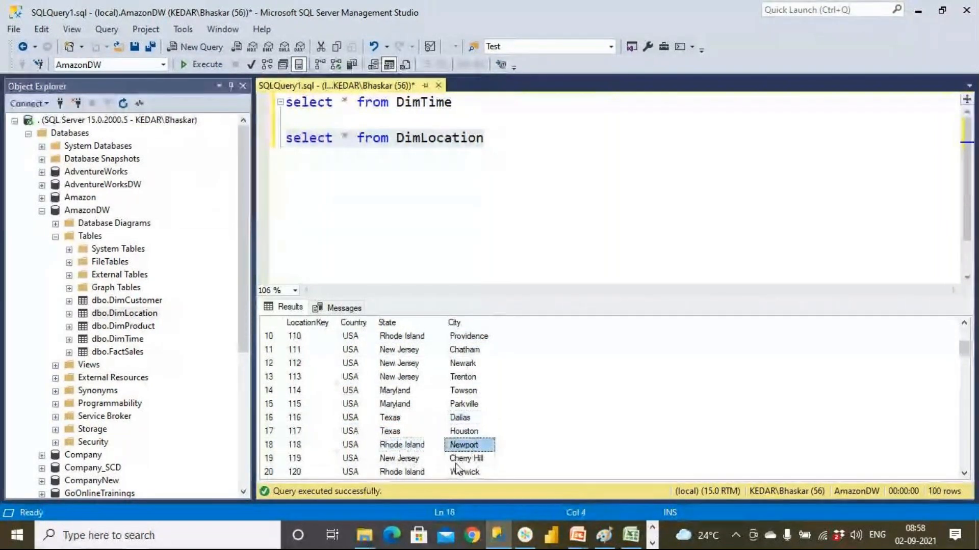
scroll(456, 468, "down", 1)
key("Down")
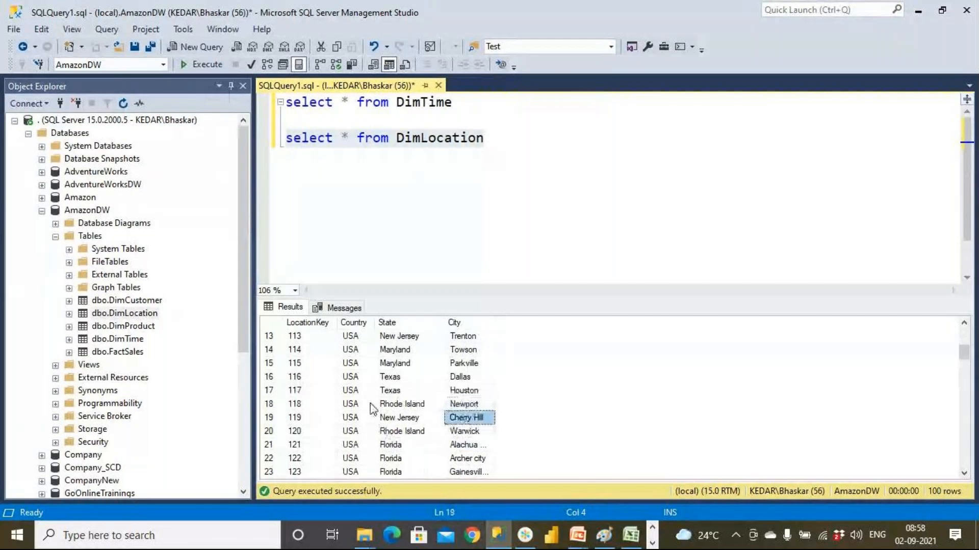
scroll(372, 408, "up", 4)
left_click_drag(351, 336, 458, 423)
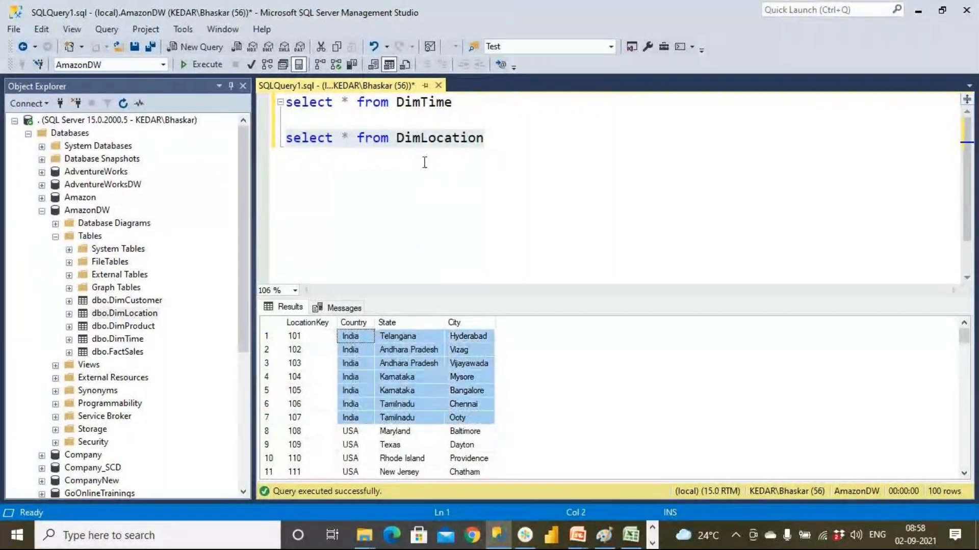
Add the query select * from [dbo].[DimCustomer] two lines below the DimLocation query and run only that statement.
left_click_drag(127, 300, 483, 139)
key("Return")
key("Return")
type("select * fro")
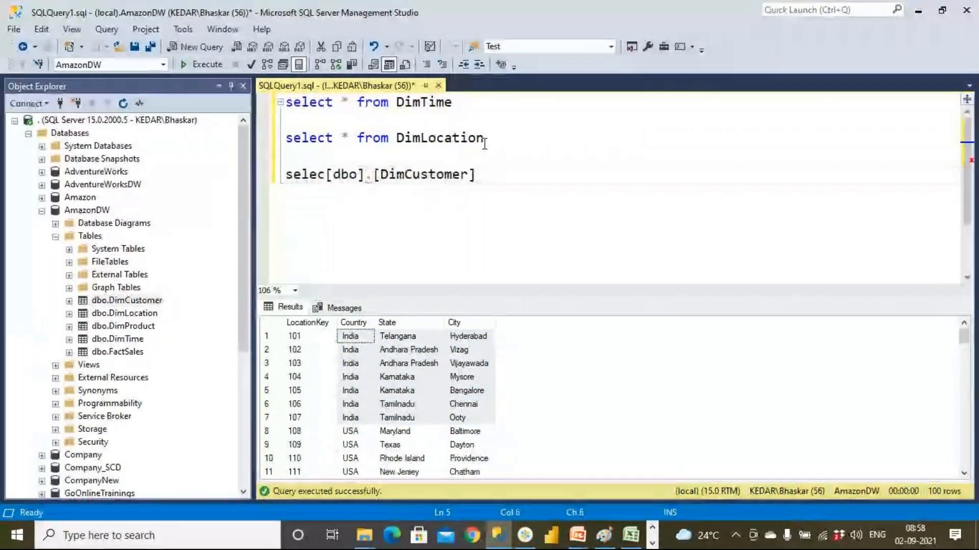
type("m")
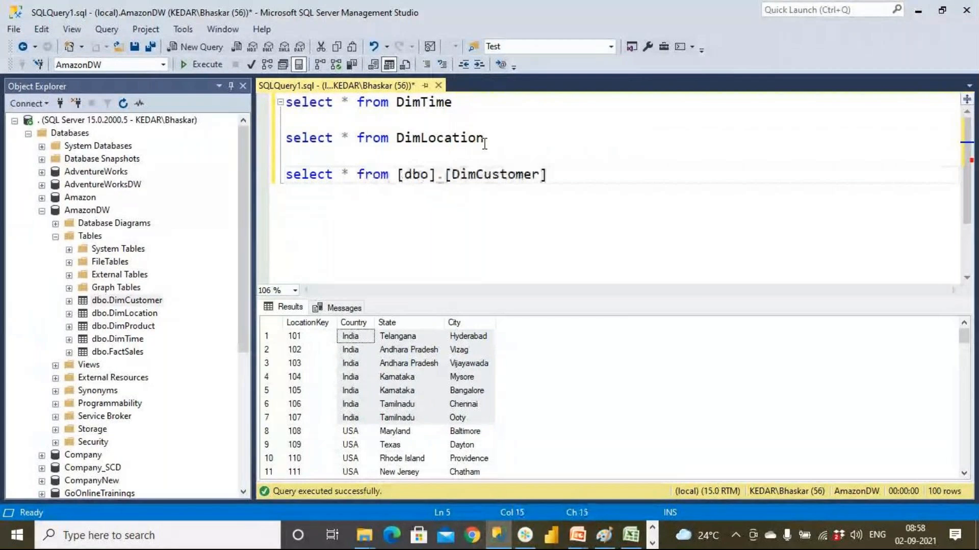
left_click(567, 175)
left_click_drag(568, 176, 225, 162)
left_click(201, 65)
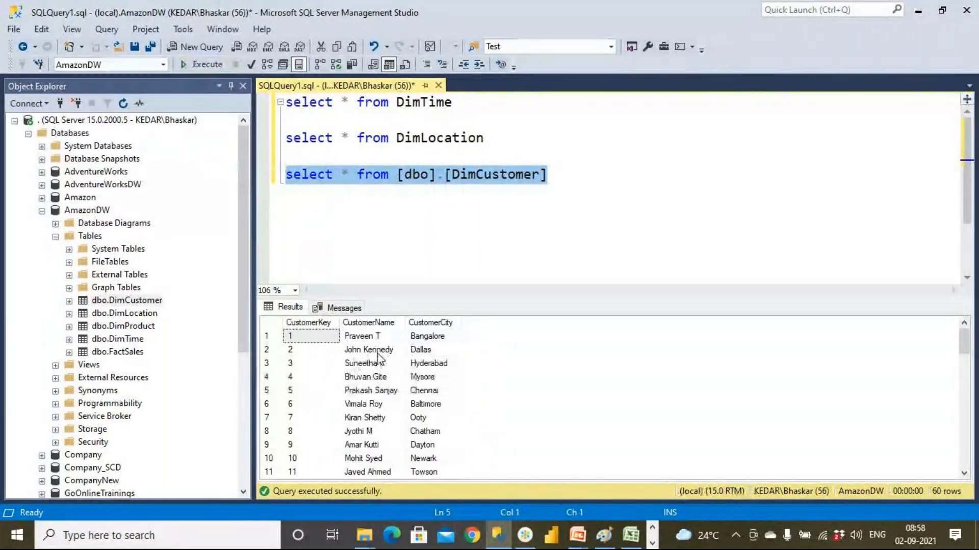
Examine the CustomerCity values in the first nine rows of the DimCustomer results.
left_click(426, 339)
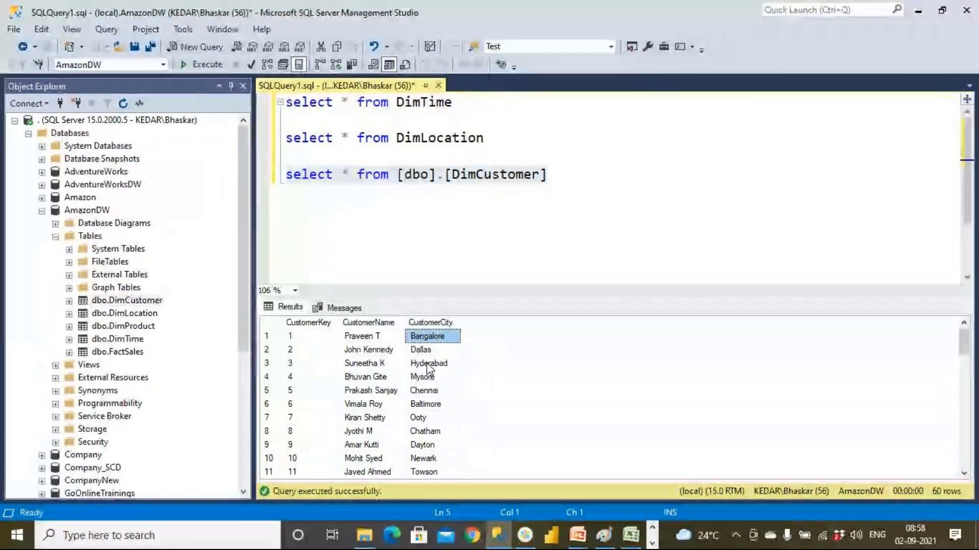
left_click(430, 352)
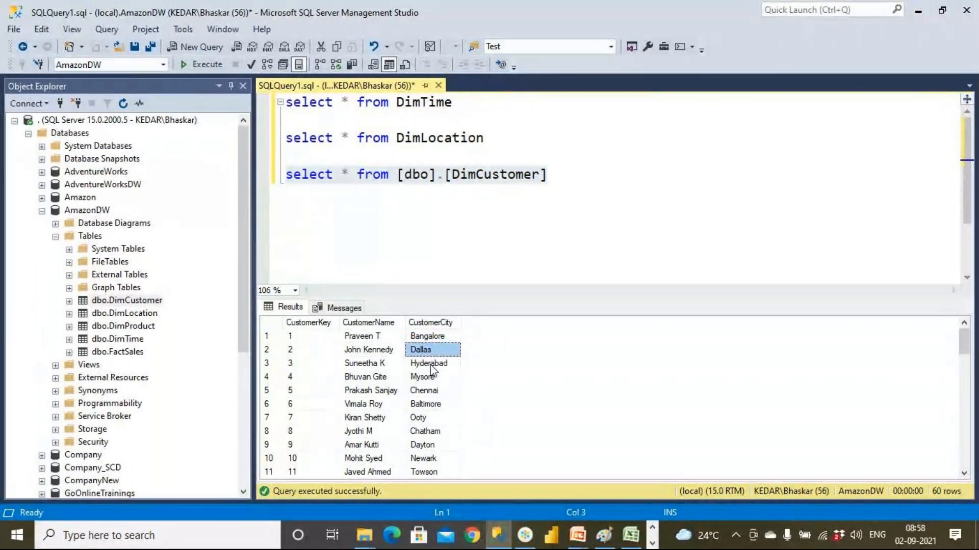
left_click(431, 378)
left_click(433, 391)
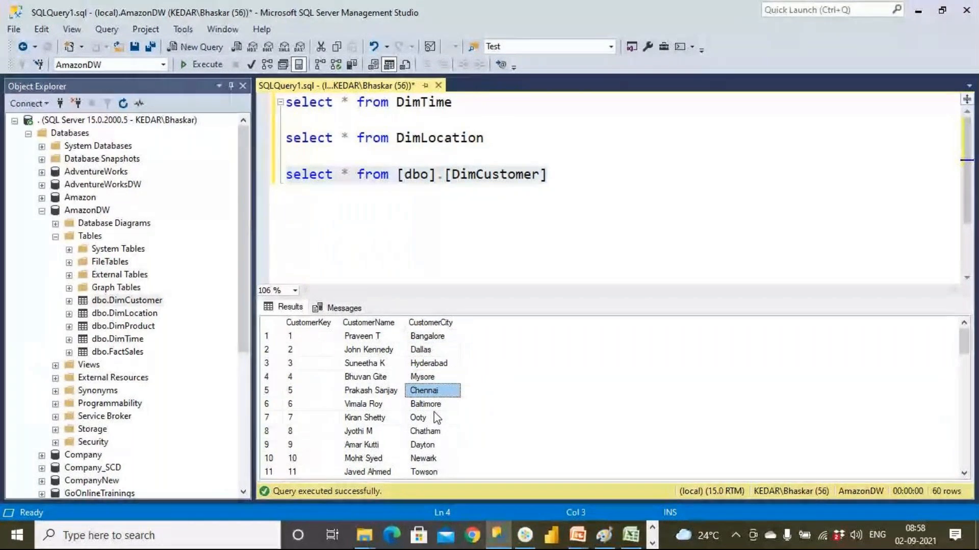
left_click(433, 414)
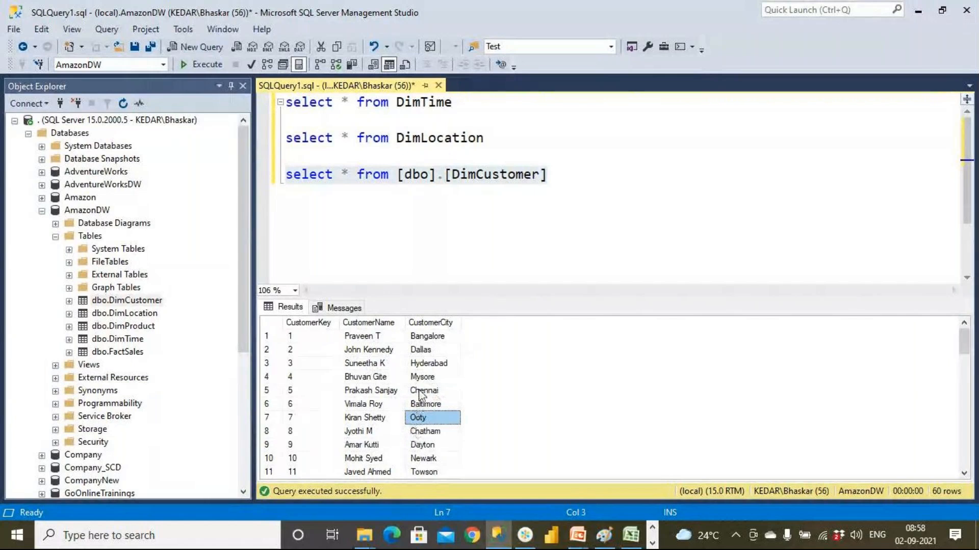
left_click(423, 349)
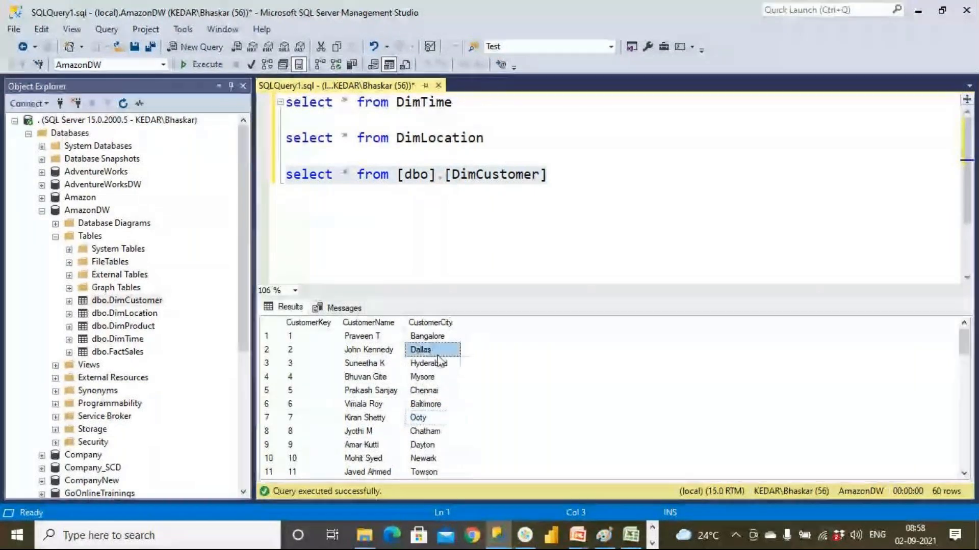
left_click(431, 416)
left_click(431, 445)
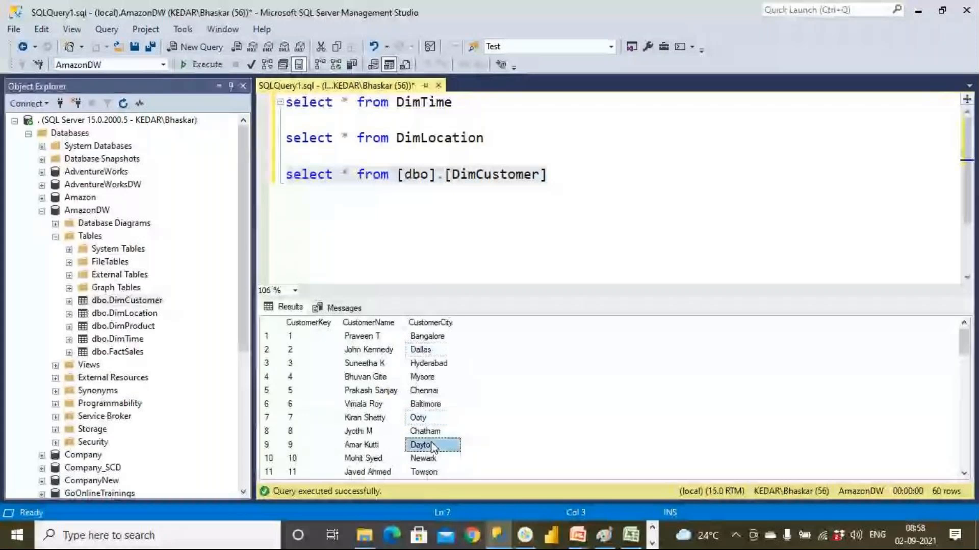
Widen the CustomerCity column to read the full city names and highlight the cities in rows 28 to 38.
scroll(431, 446, "down", 8)
scroll(430, 450, "down", 1)
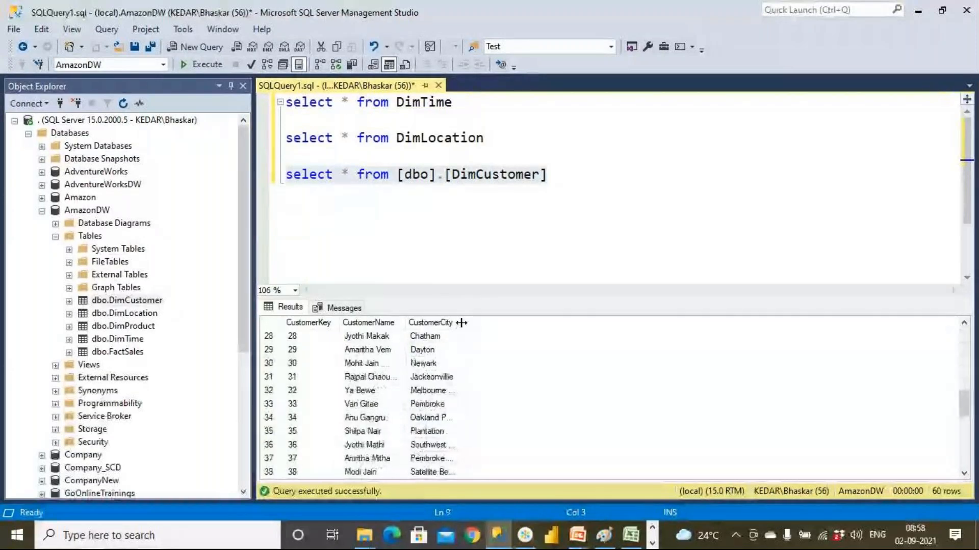
left_click_drag(459, 336, 464, 479)
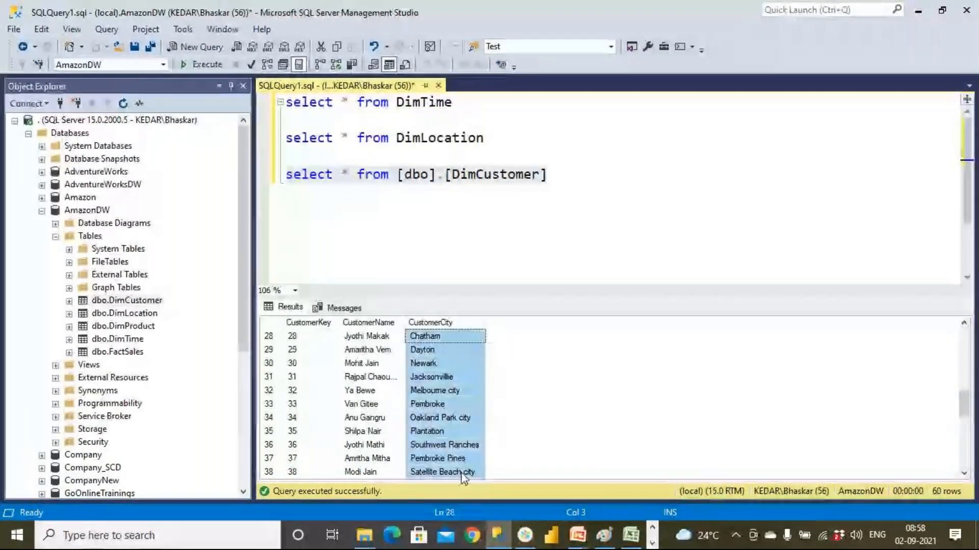
left_click(368, 376)
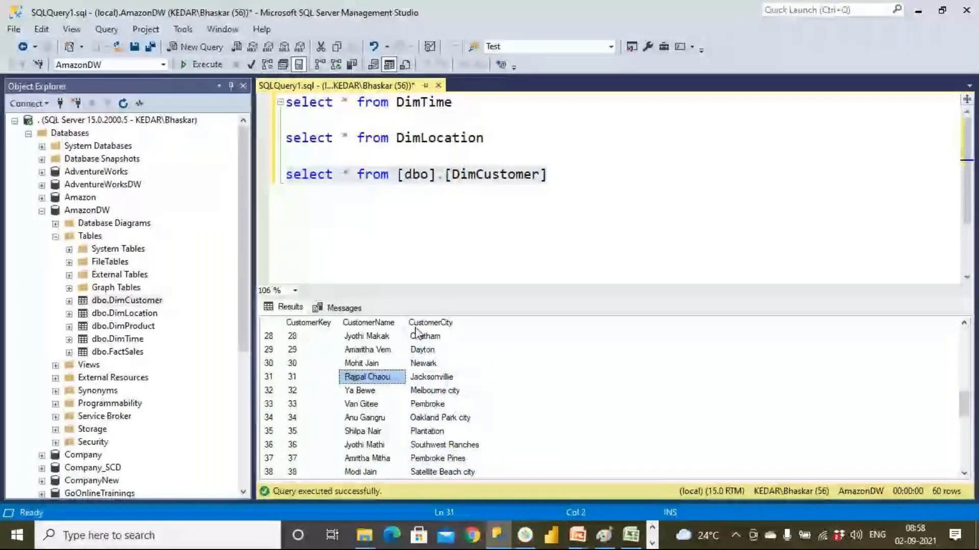
left_click(296, 377)
Add the query select * from FactSales two lines below the DimCustomer query and run only that statement.
left_click(623, 180)
key("Return")
key("Return")
type("select * from Fact")
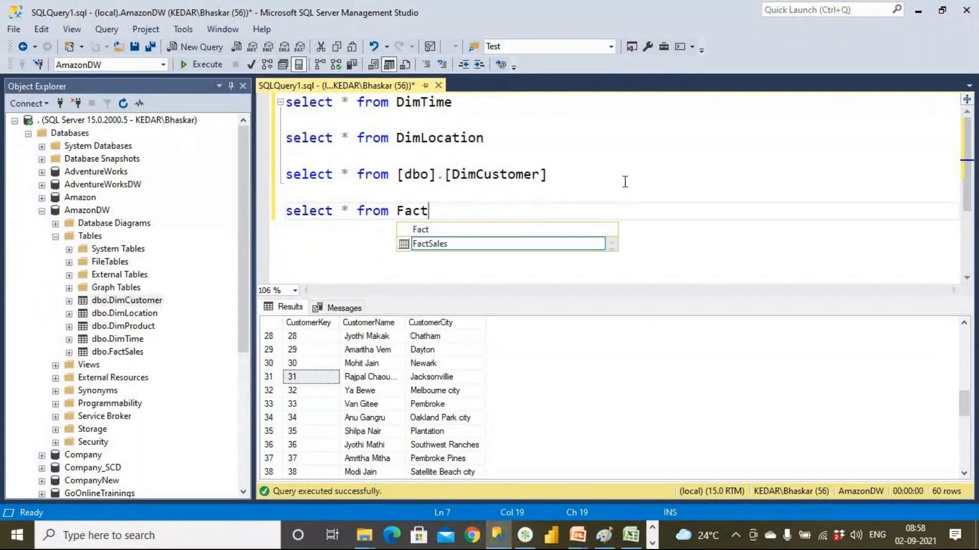
key("Return")
key("Return")
left_click_drag(471, 210, 284, 210)
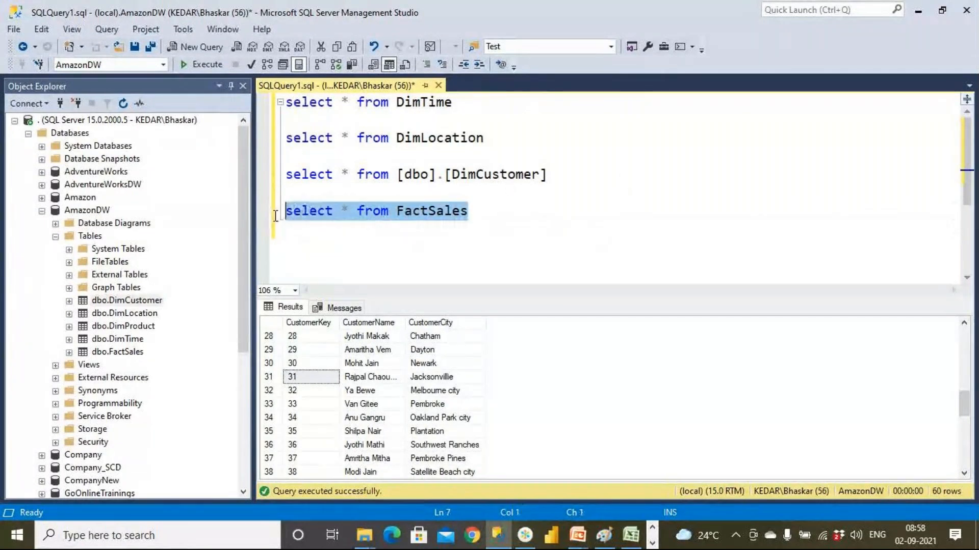
left_click(199, 66)
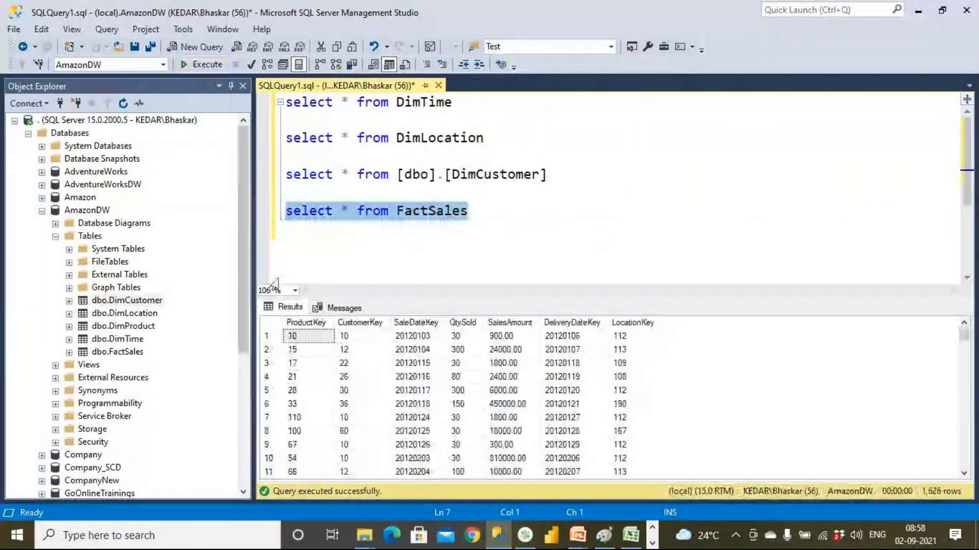
Examine the CustomerKey, QtySold and SalesAmount values in the first row of the FactSales results.
left_click(357, 327)
left_click(359, 339)
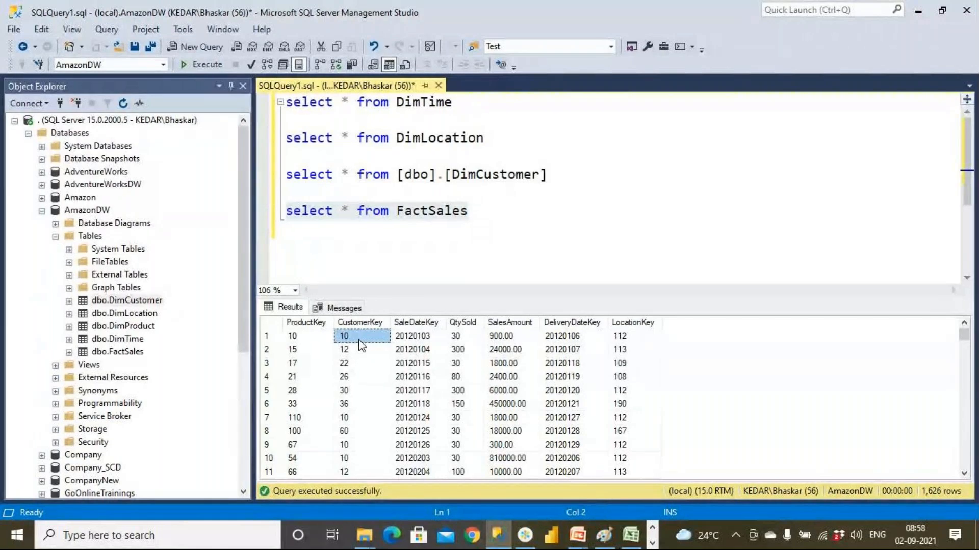
left_click(453, 337)
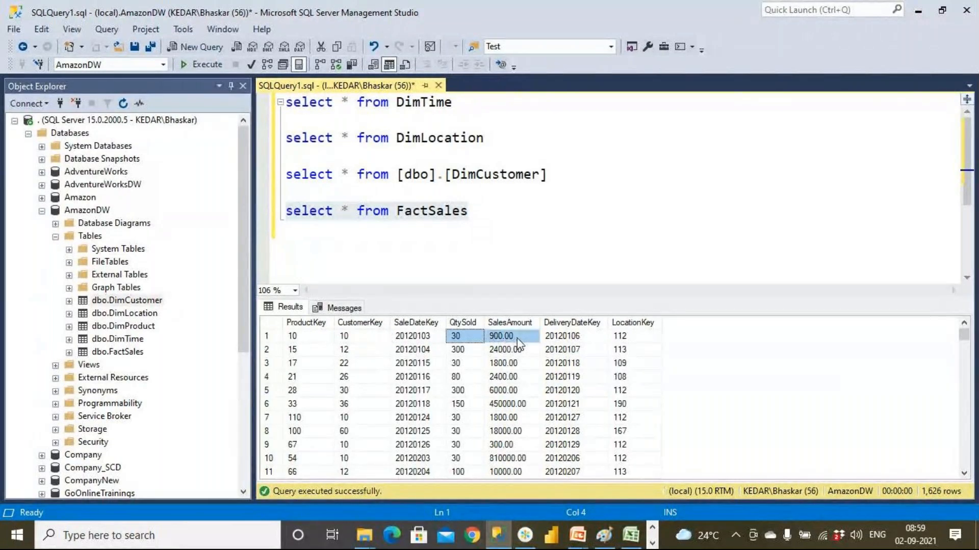
left_click(378, 337)
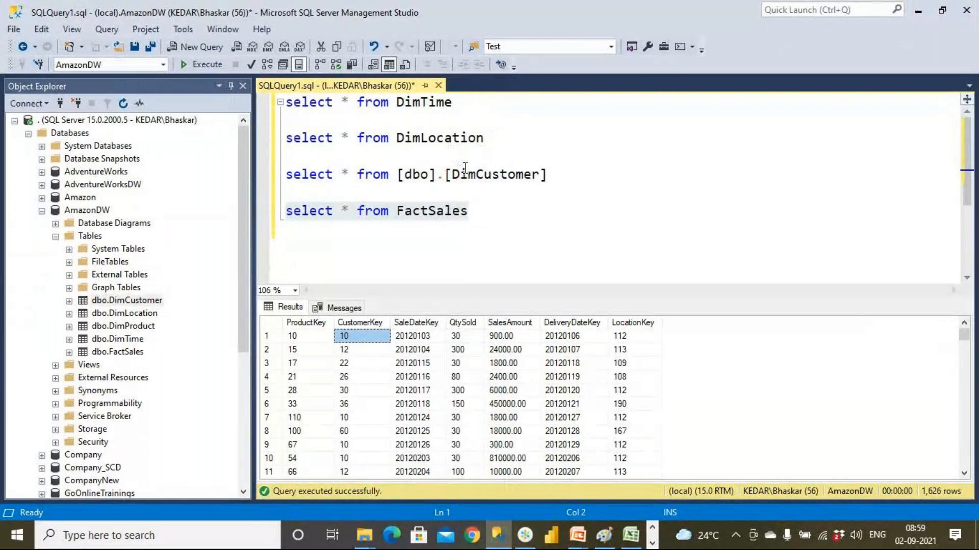
Run only the DimCustomer query again and trace the row 9 customer to the city Dayton.
left_click_drag(557, 175, 286, 175)
left_click(198, 64)
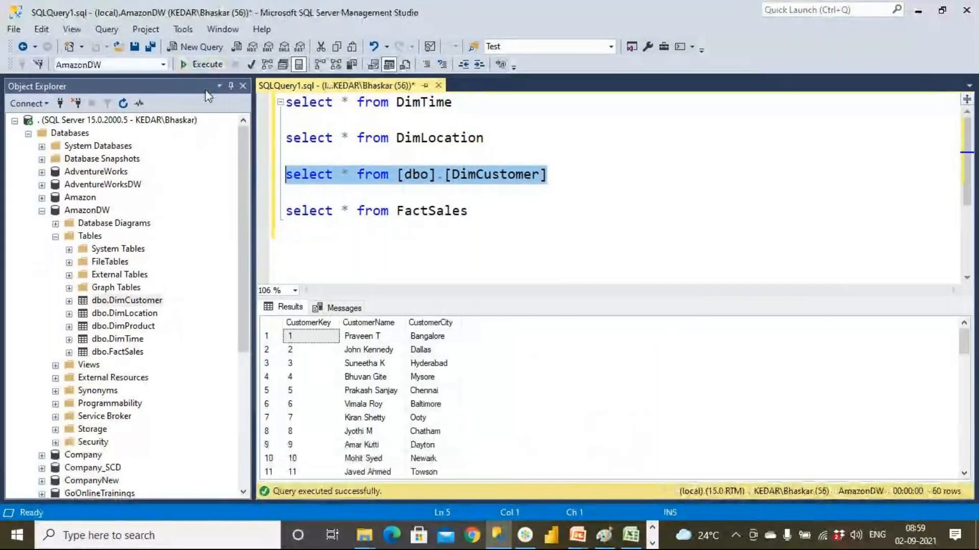
left_click_drag(312, 444, 432, 447)
left_click(432, 448)
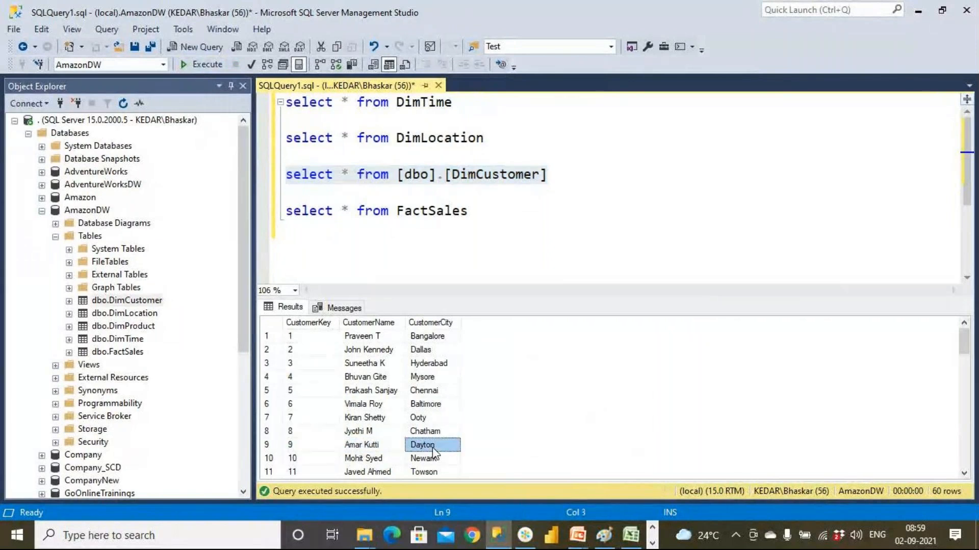
Run only the DimLocation query again and trace the city Dayton back to its LocationKey.
left_click_drag(483, 138, 285, 138)
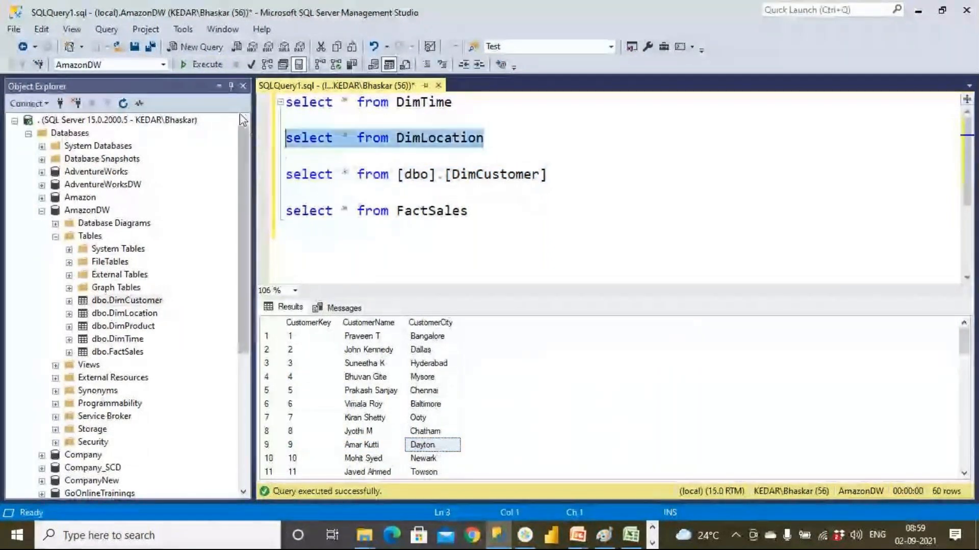
left_click(213, 65)
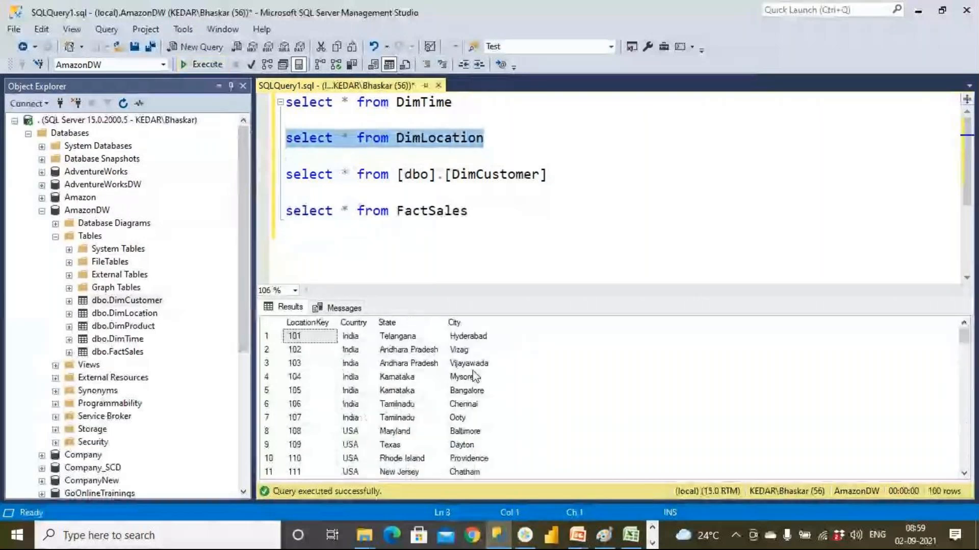
left_click_drag(462, 445, 304, 446)
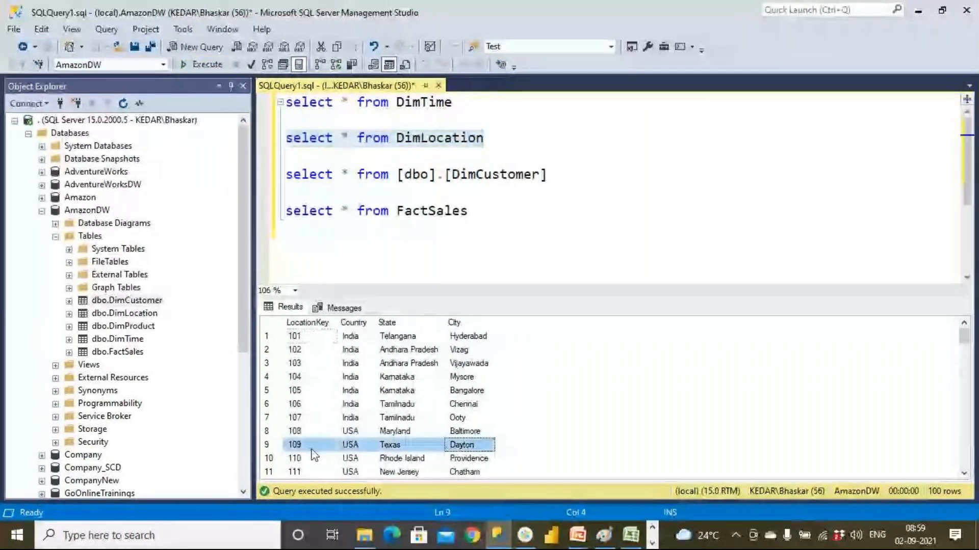
left_click(309, 445)
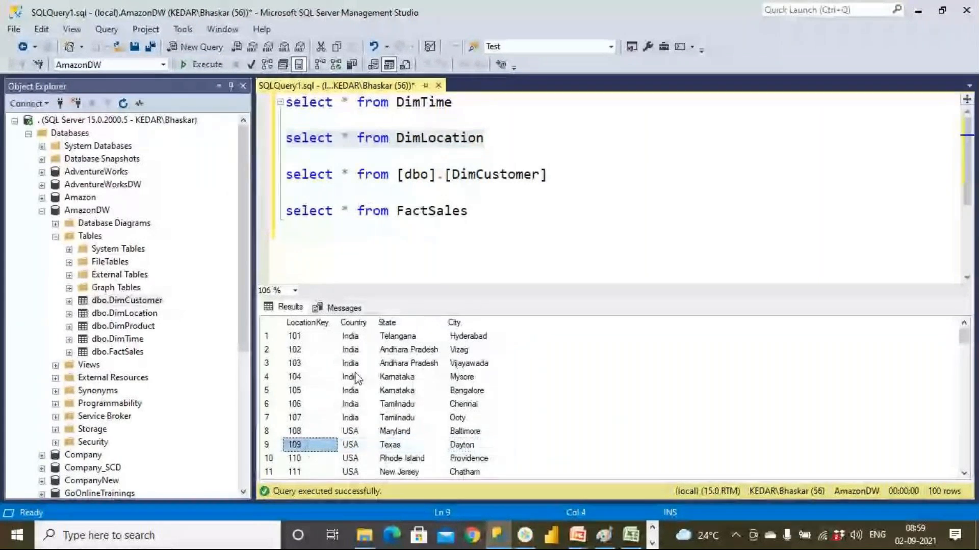
Run only the FactSales query again and compare the CustomerKey and LocationKey values in its first three rows.
left_click_drag(468, 210, 285, 211)
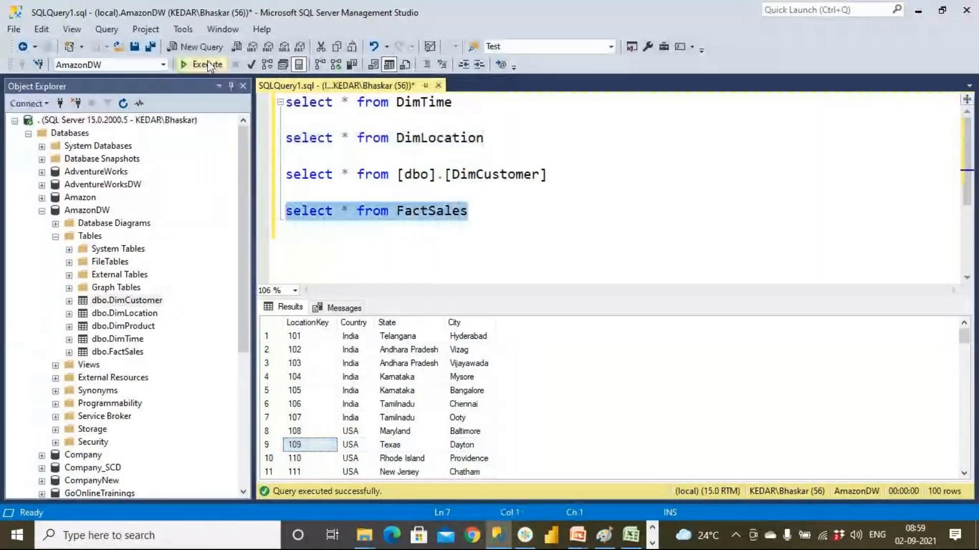
left_click(210, 66)
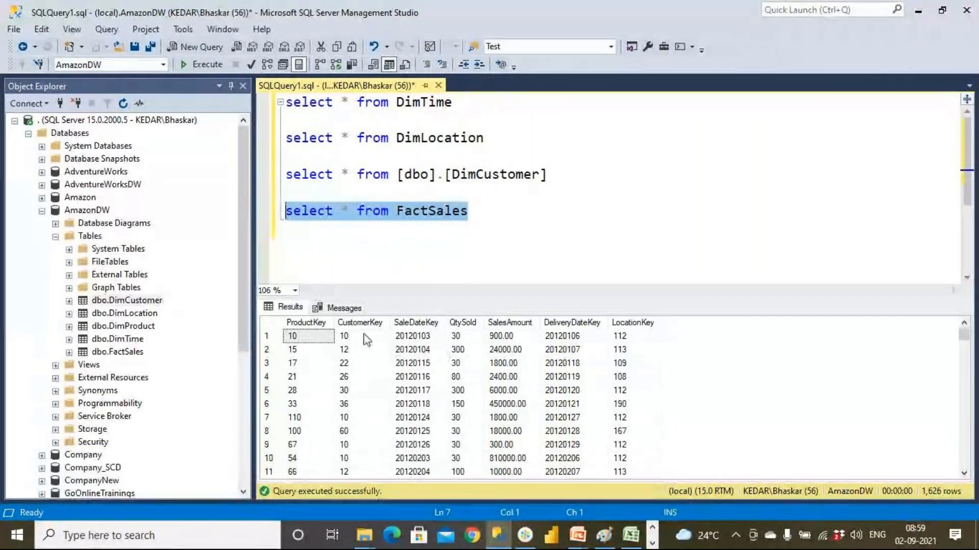
left_click(357, 336)
left_click(623, 338)
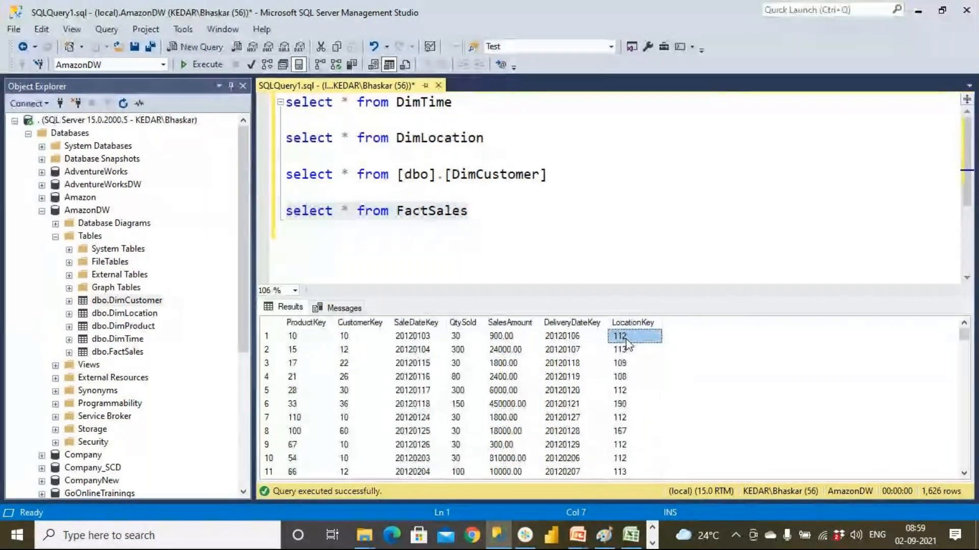
left_click(624, 352)
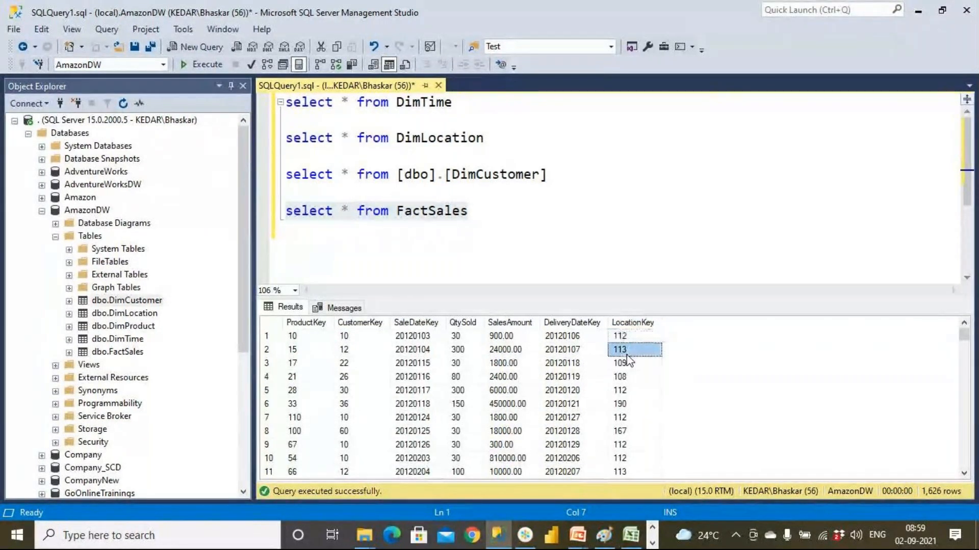
left_click(350, 360)
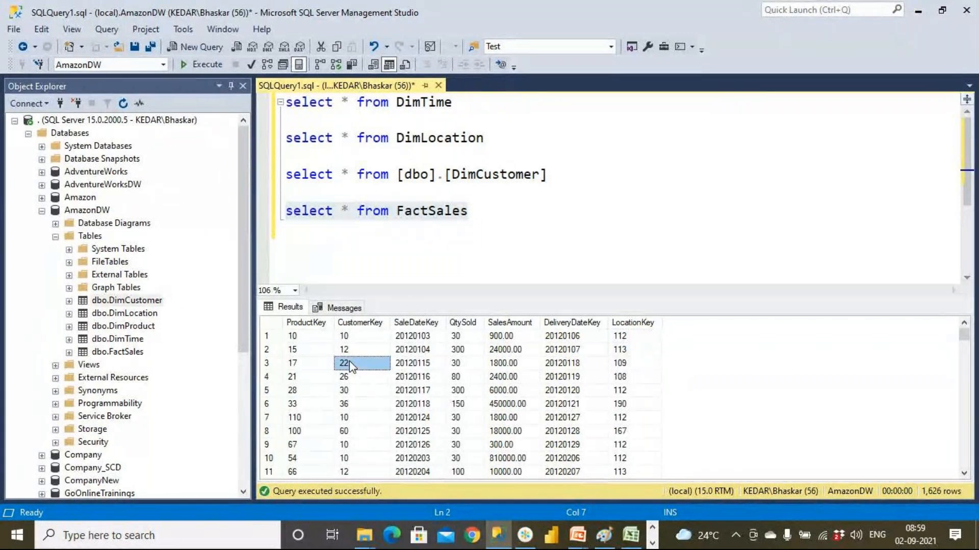
left_click_drag(628, 342, 624, 419)
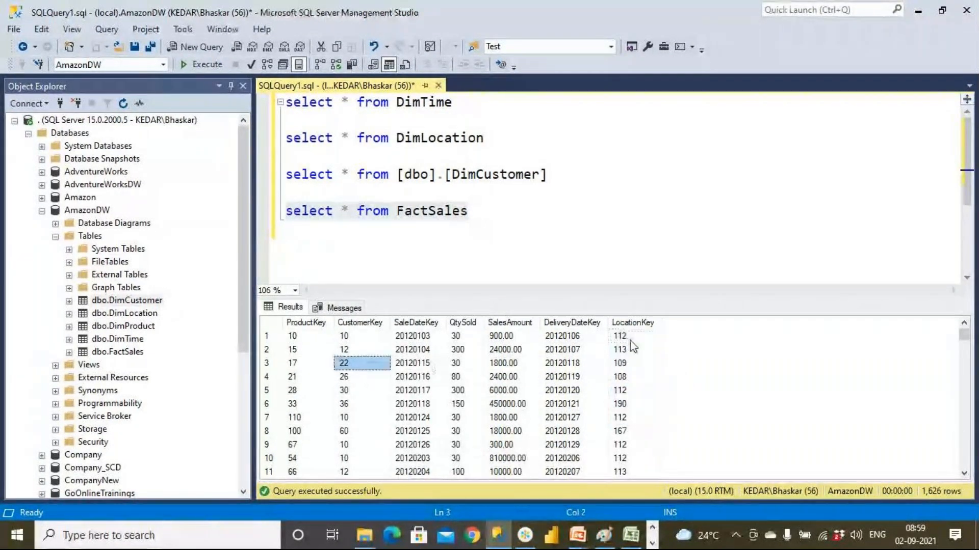
left_click_drag(625, 337, 625, 363)
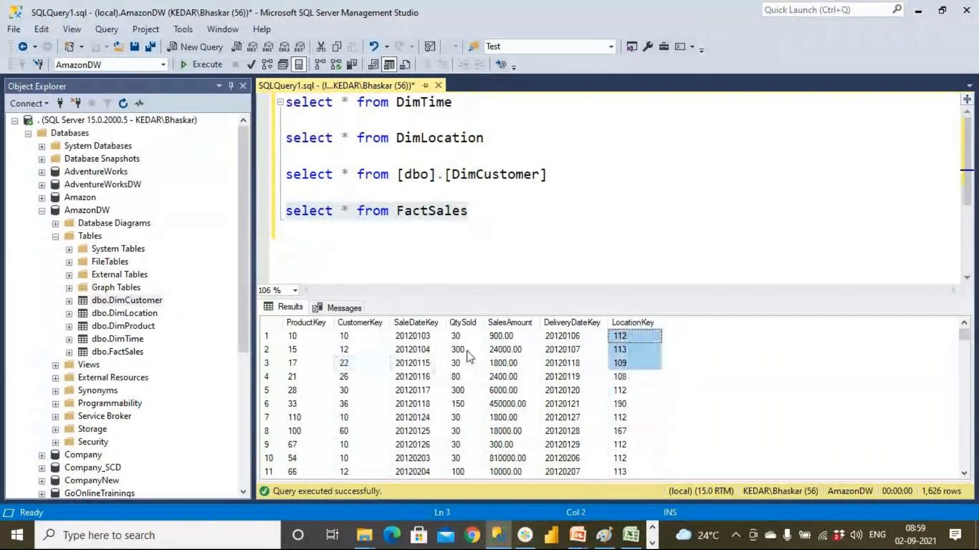
Check which LocationKey accompanies the CustomerKey in the third row of the FactSales results.
left_click(360, 338)
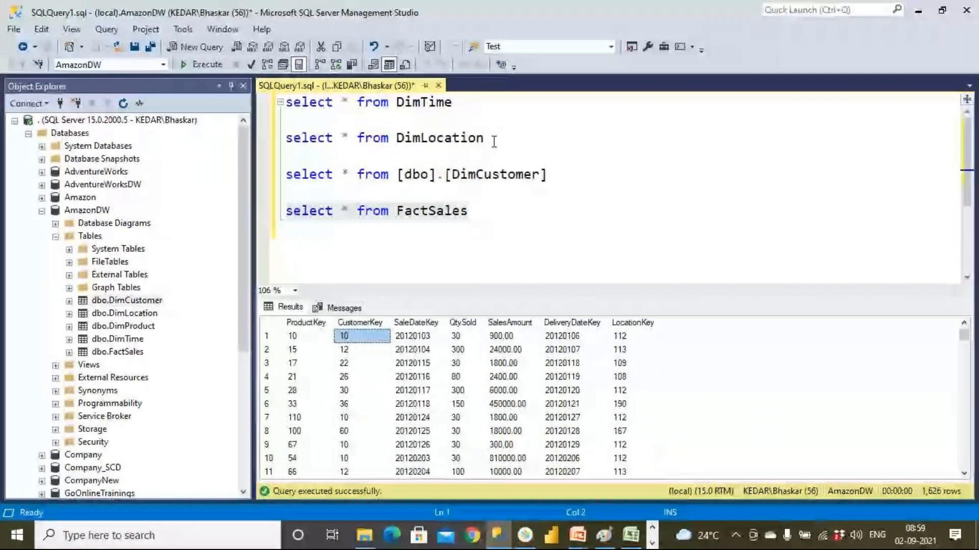
left_click(356, 363)
left_click(629, 363)
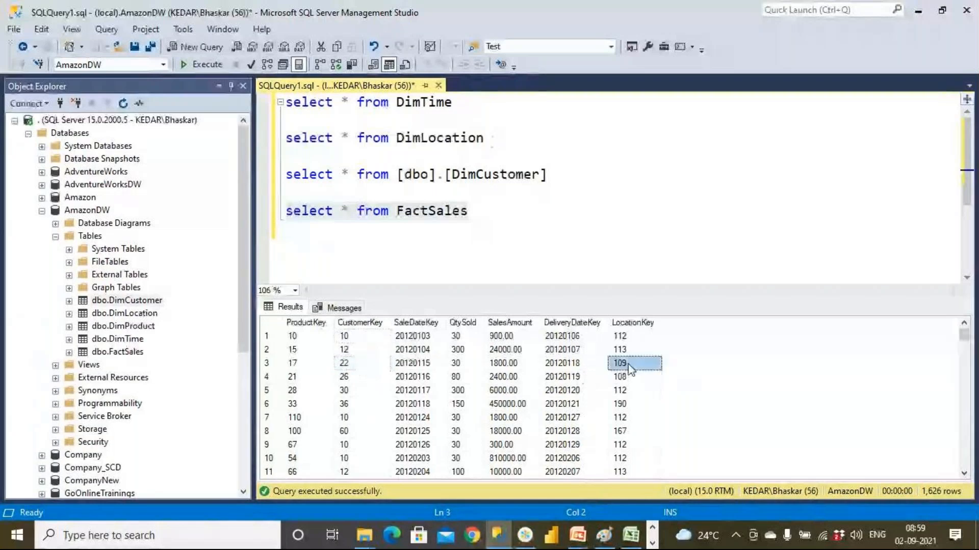
left_click(360, 363)
left_click(449, 230)
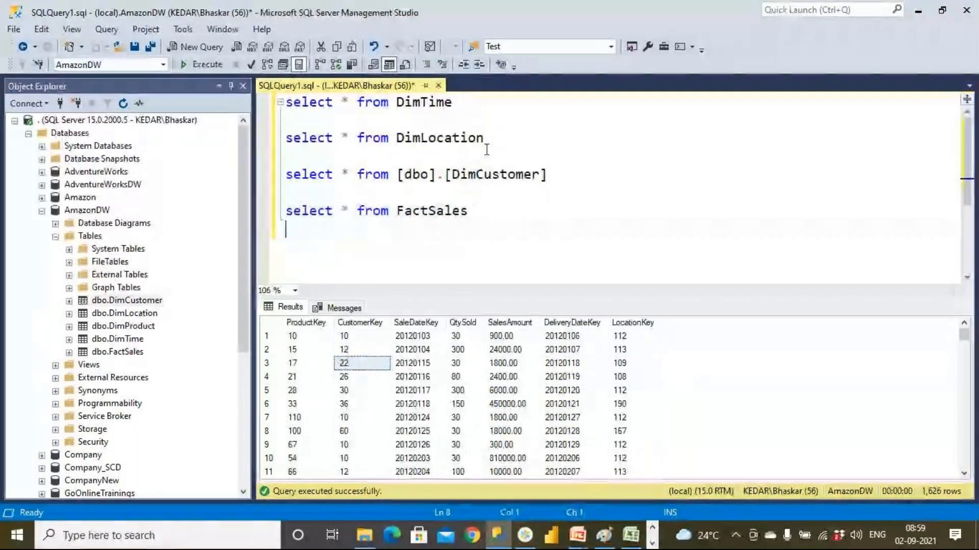
left_click(348, 365)
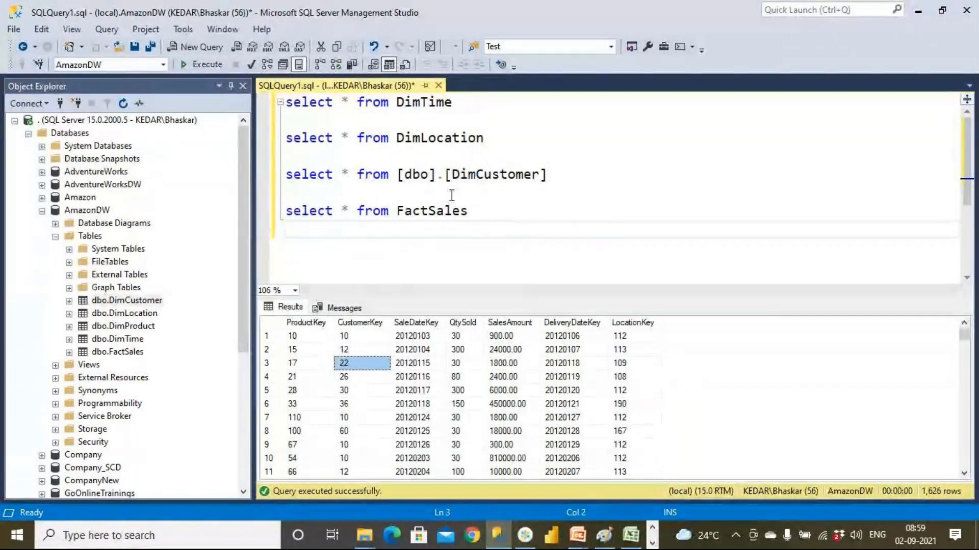
Run only the DimCustomer query again and look up the city of the customer from the third FactSales row.
left_click_drag(561, 175, 231, 185)
left_click_drag(547, 175, 285, 174)
key("F5")
left_click(308, 418)
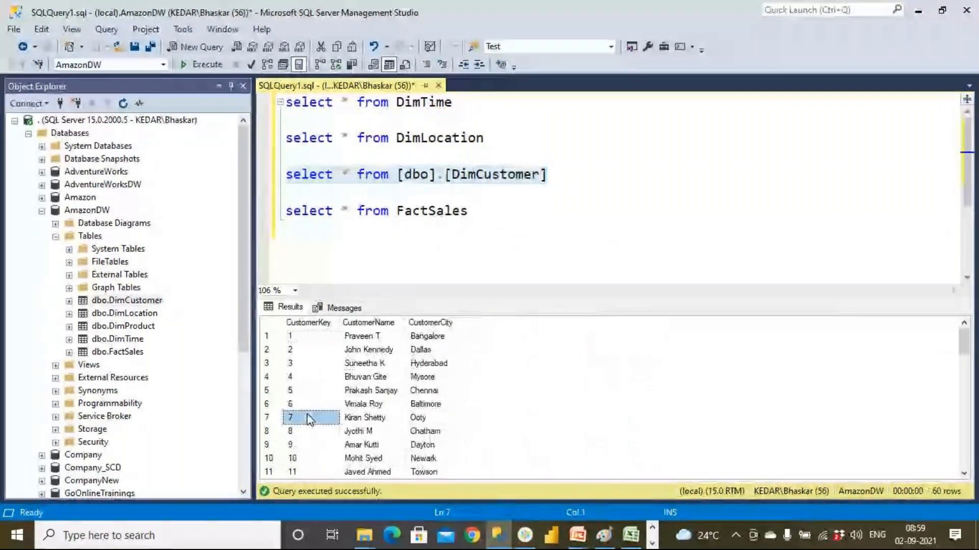
scroll(307, 414, "down", 4)
left_click(336, 459)
left_click_drag(335, 462, 423, 462)
left_click(424, 462)
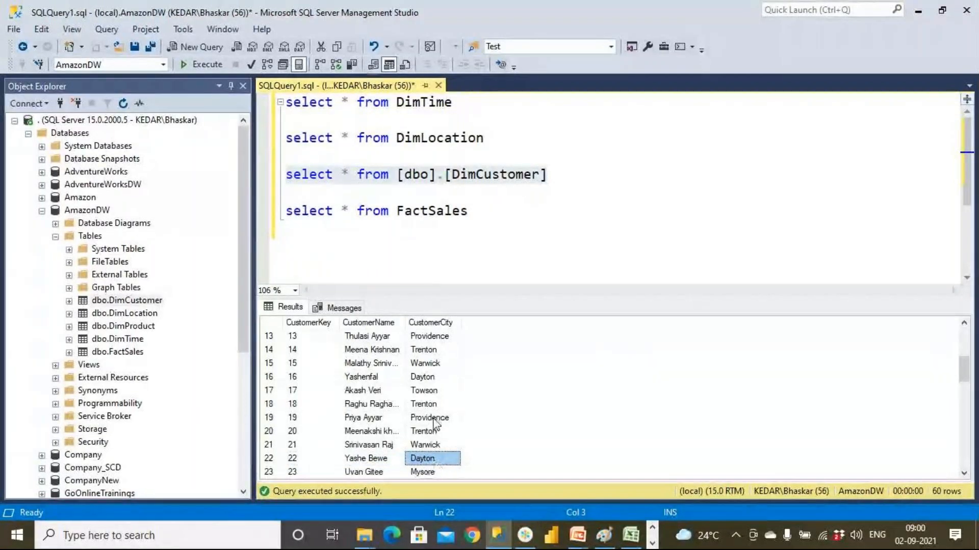
Run only the DimLocation query again and trace that customer's city, Dayton, back to its LocationKey.
left_click_drag(484, 139, 286, 138)
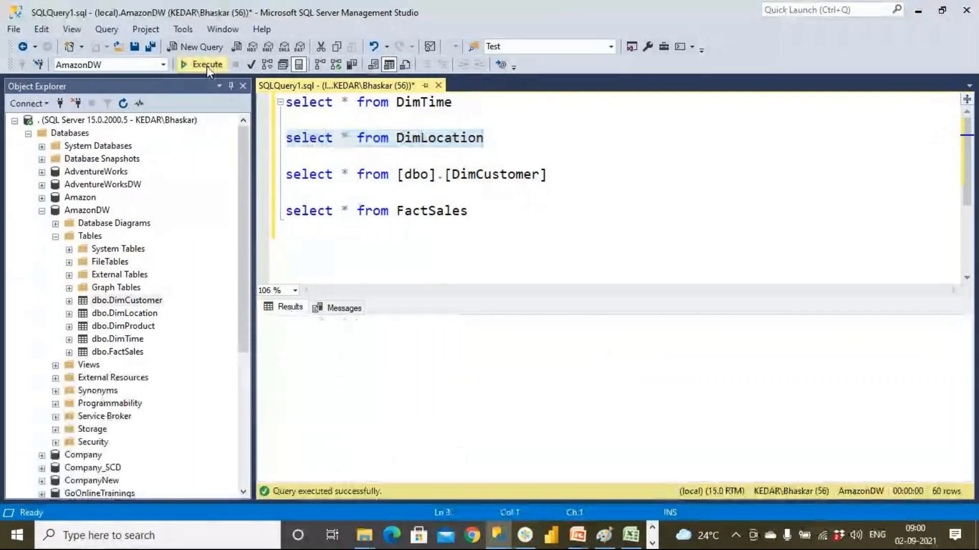
left_click(205, 65)
left_click_drag(461, 445, 302, 448)
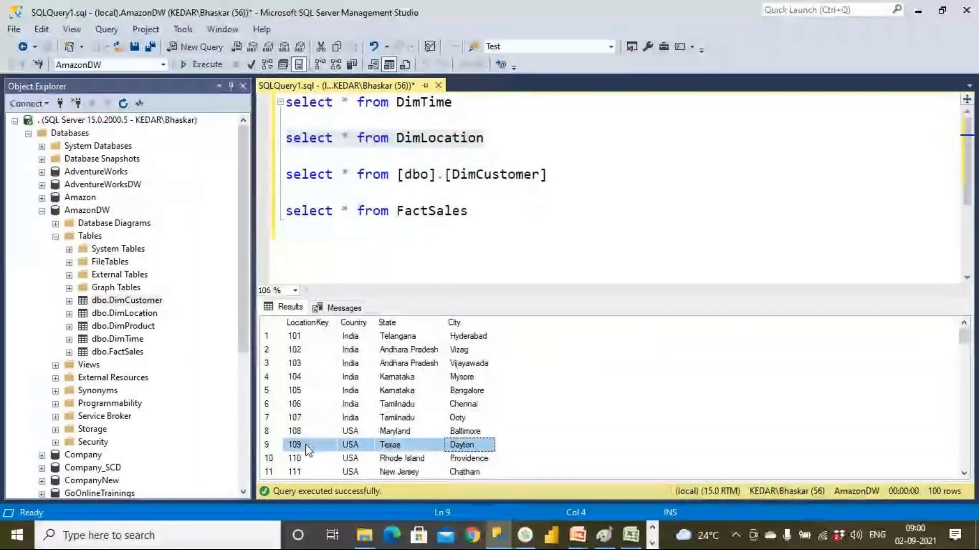
Run only the FactSales query again and match the third row's CustomerKey with its LocationKey.
left_click_drag(550, 175, 445, 175)
left_click(343, 209)
left_click_drag(467, 211, 285, 210)
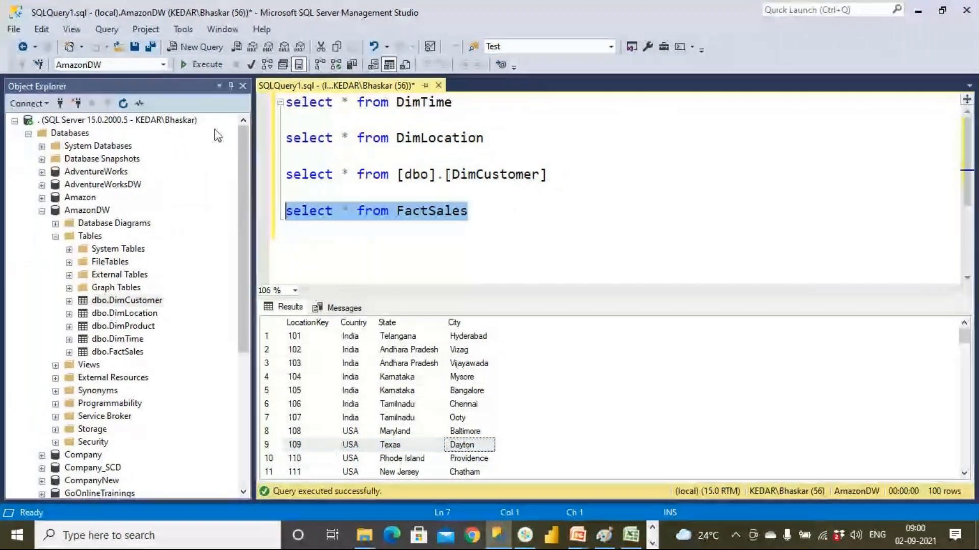
left_click(210, 65)
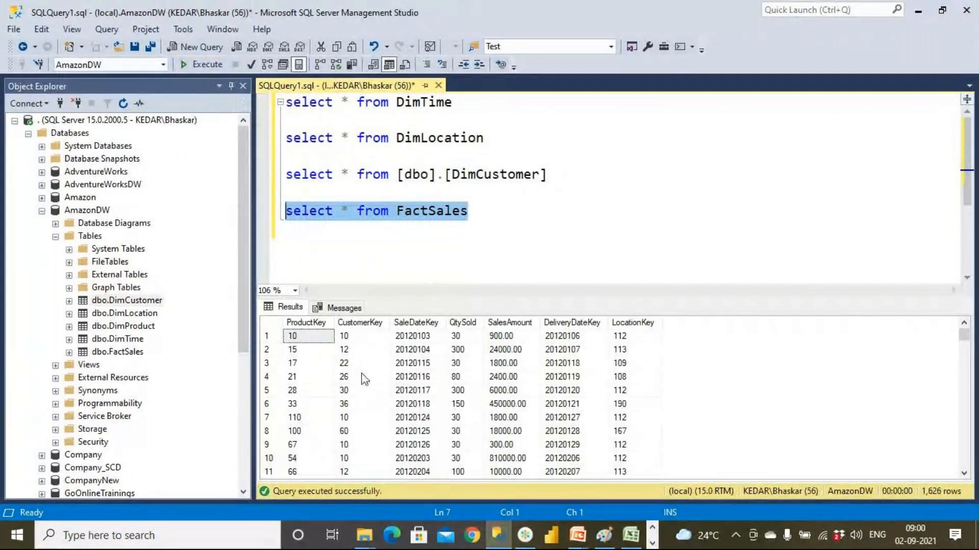
left_click_drag(351, 364, 624, 368)
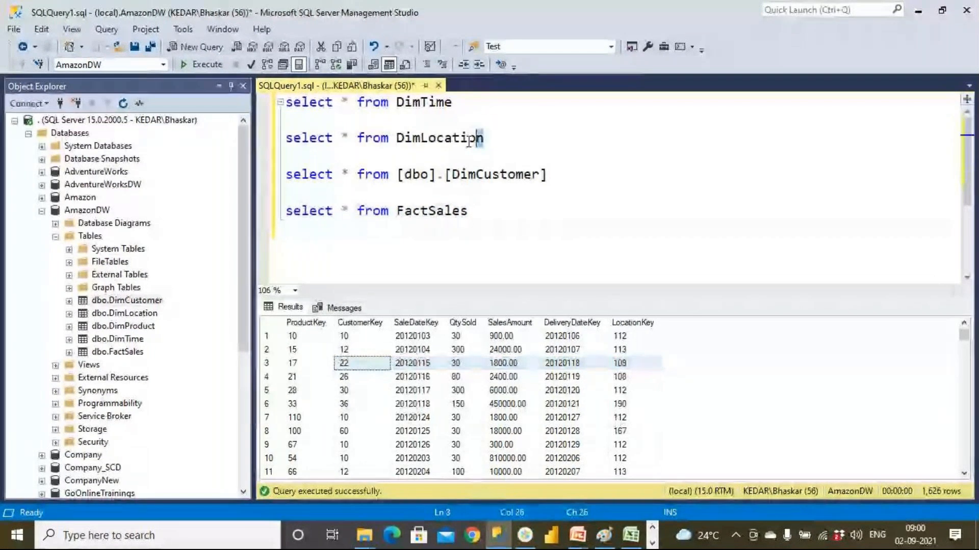
Run only the DimLocation query again and examine the State and City columns.
left_click_drag(520, 136, 286, 138)
left_click(209, 66)
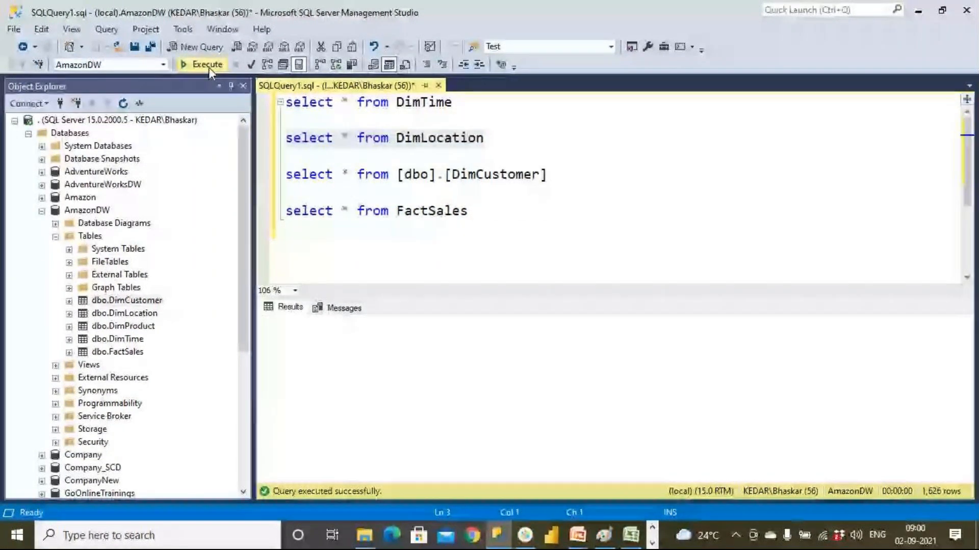
left_click(404, 324)
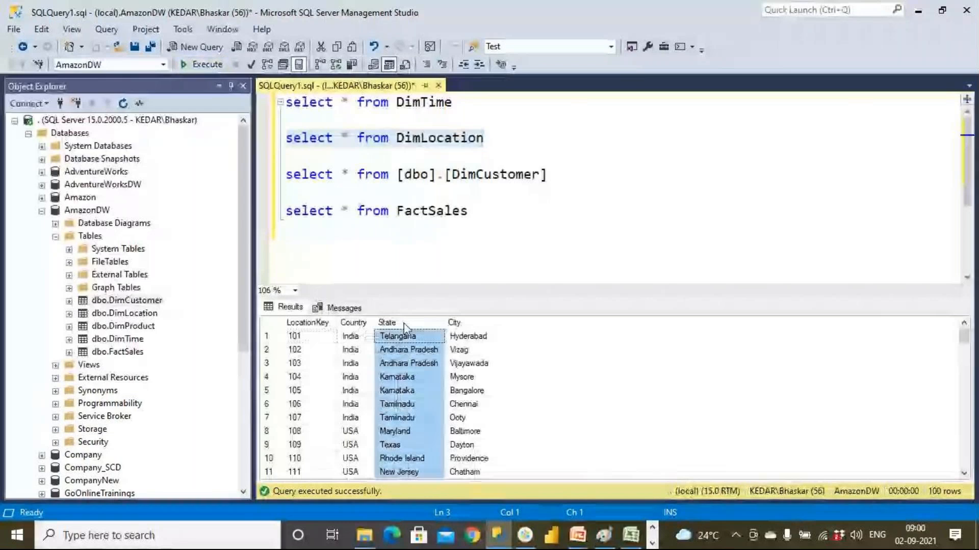
left_click(463, 323)
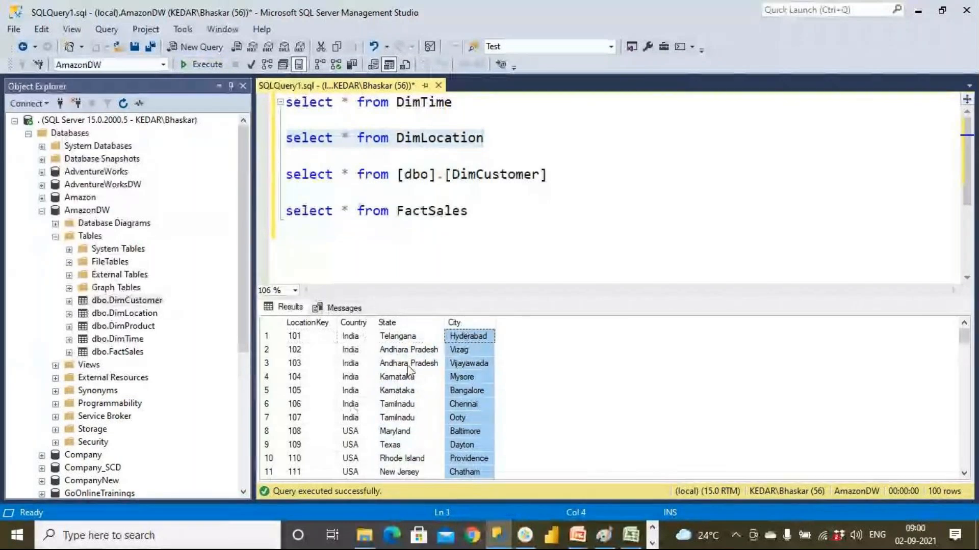
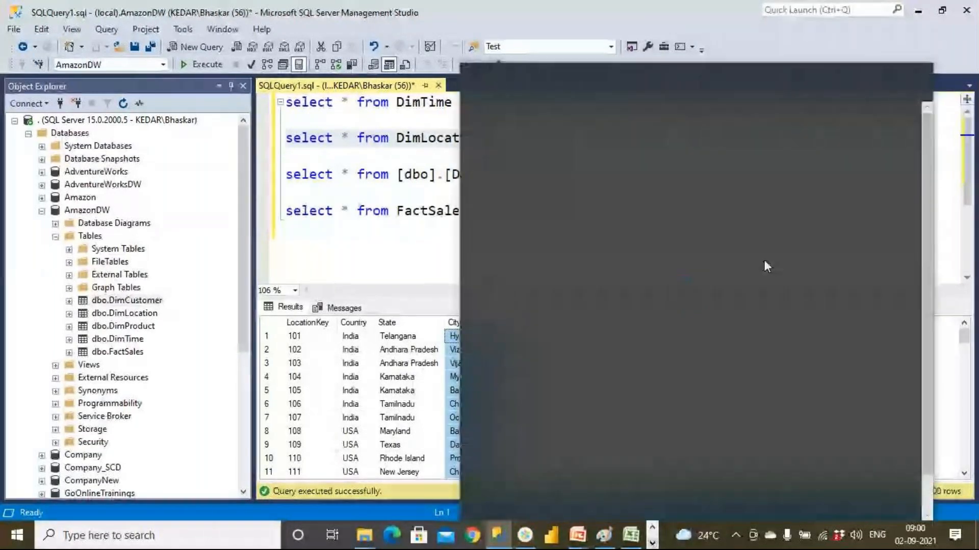
Close the Amazon OLTP workbook, switch to the Notepad notes and find the Year-to-Day level list near the beginning.
left_click(388, 244)
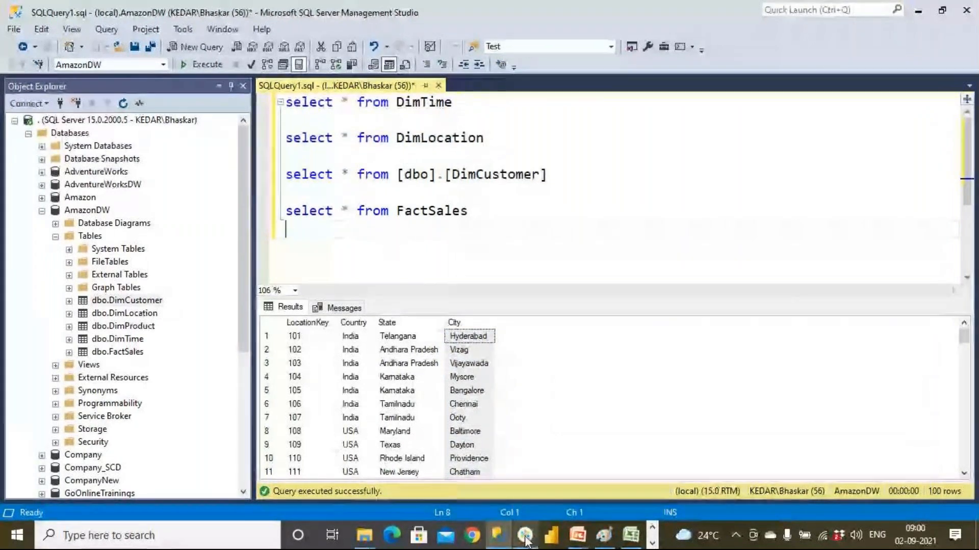
key("alt+Tab")
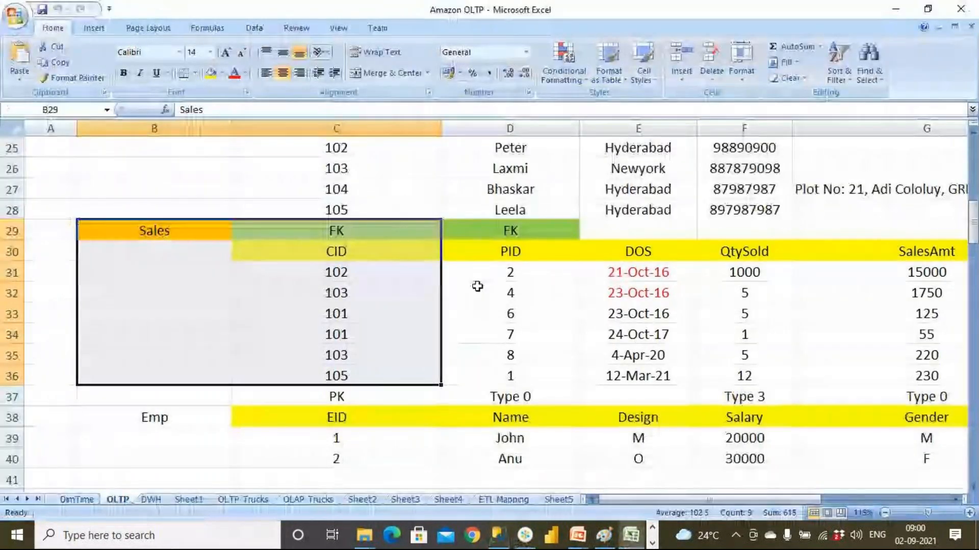
left_click(960, 11)
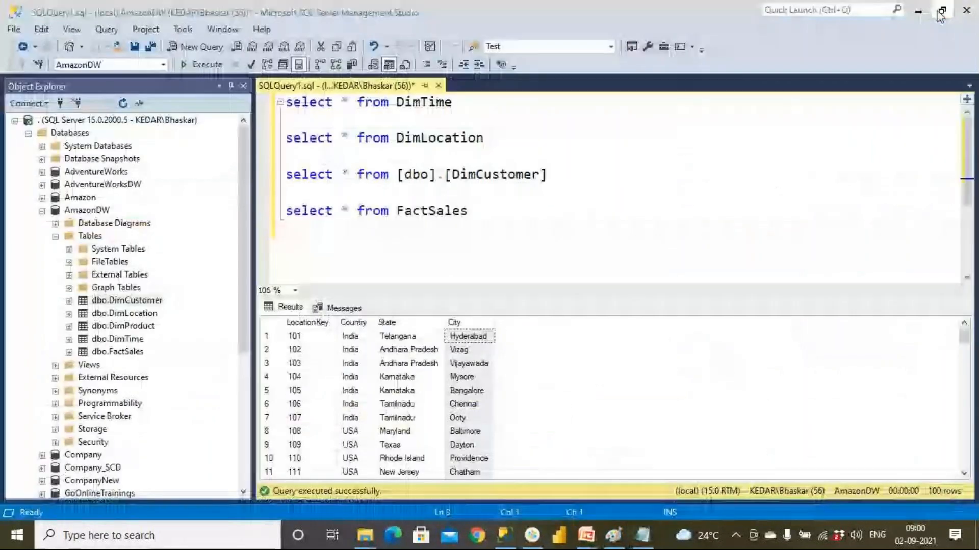
left_click(642, 535)
scroll(380, 376, "up", 5)
scroll(380, 376, "up", 15)
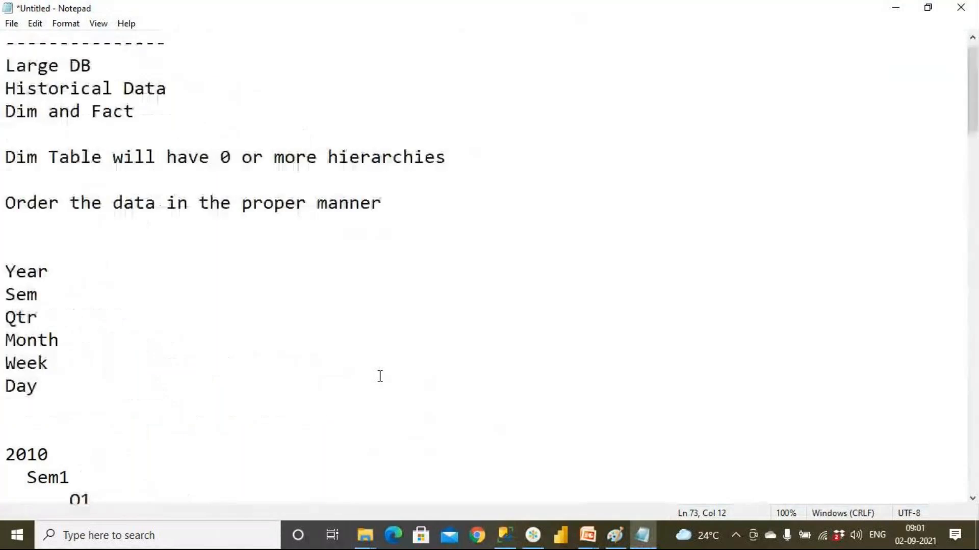
left_click_drag(11, 302, 83, 406)
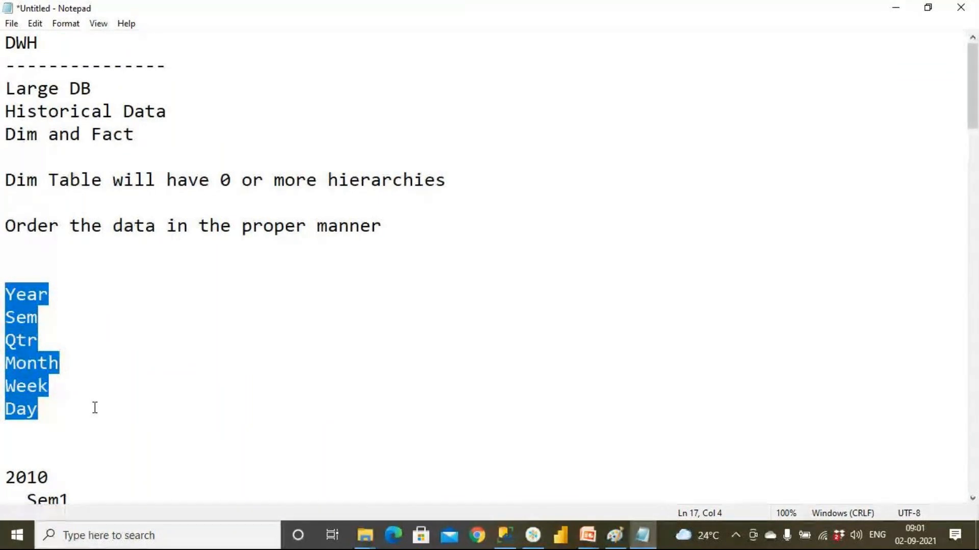
Add the heading YearHierarchy with a dashed underline directly above the Year-to-Day list.
left_click(39, 272)
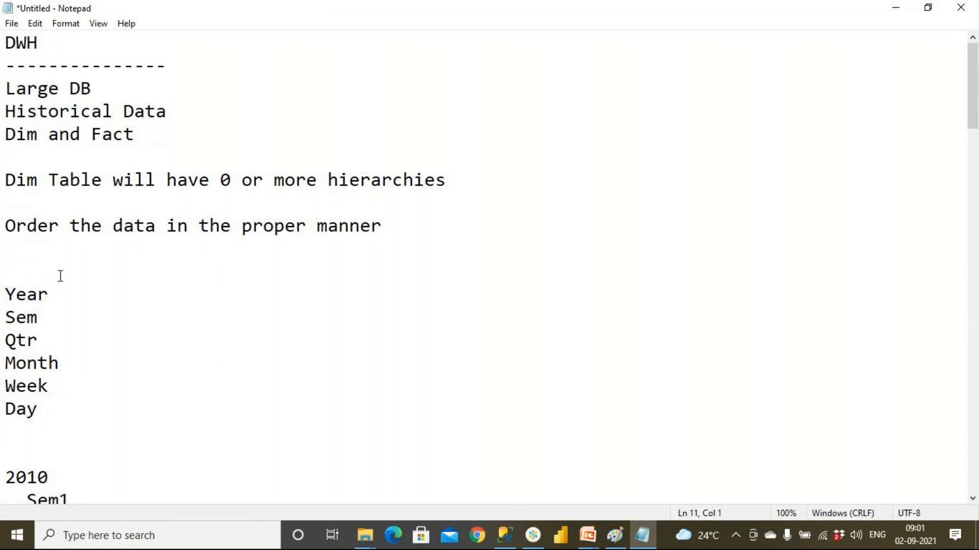
type("YearHierac")
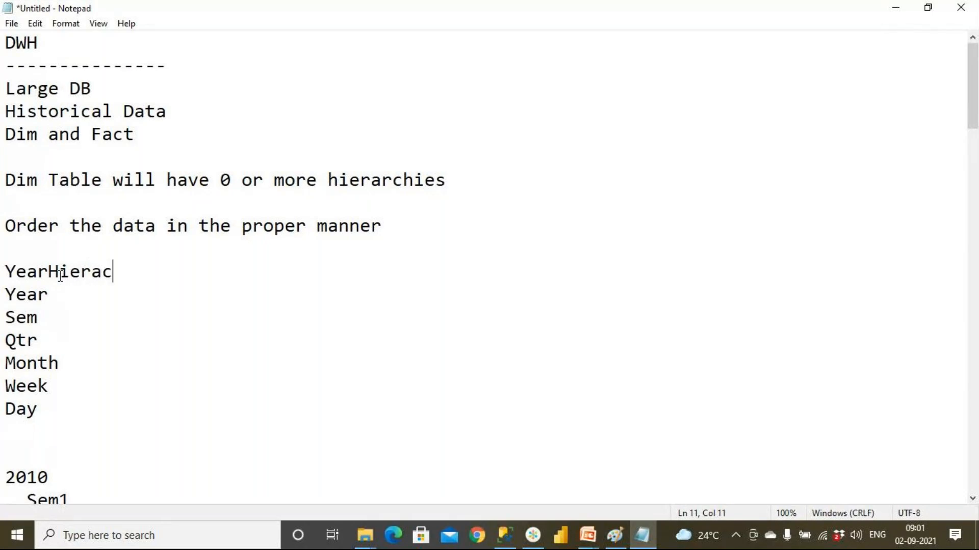
key("BackSpace")
type("rchy")
key("Return")
type("---------------------")
Insert a blank line before "Order the data in the proper manner" and add the line DimDate/DimTime/OrderDate above YearHierarchy.
key("Up")
key("Up")
key("Up")
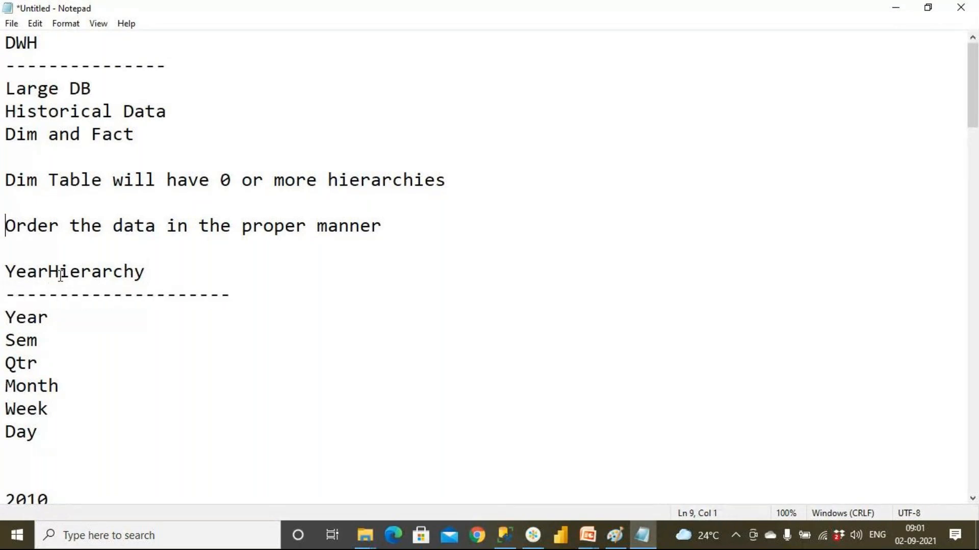
key("Return")
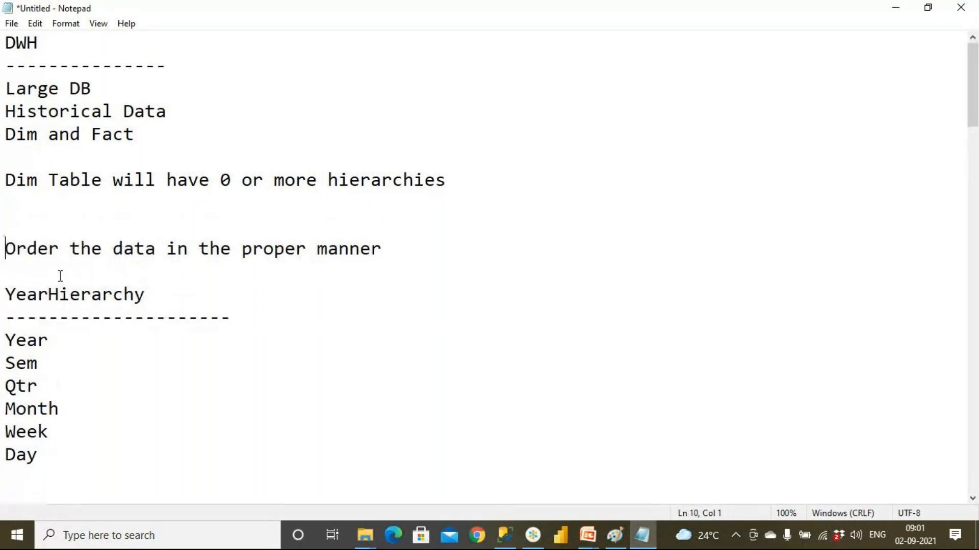
key("End")
key("Return")
key("Return")
type("DimDate/DimTime")
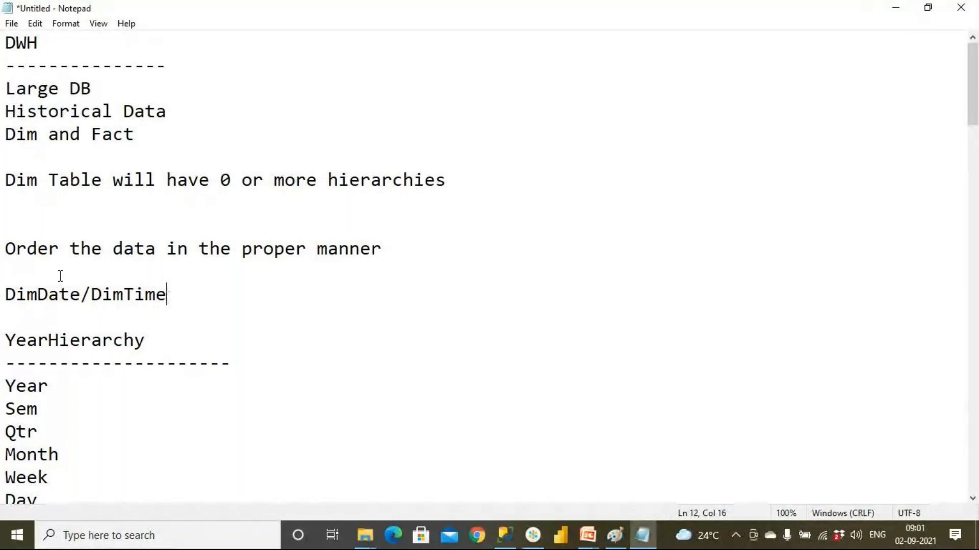
type("/OrderDate")
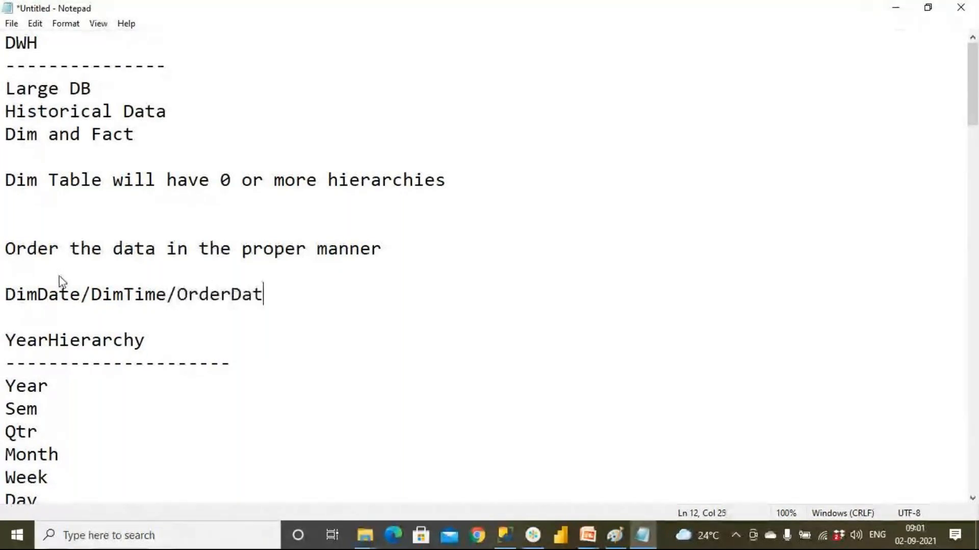
left_click(181, 293, "shift")
left_click(168, 338)
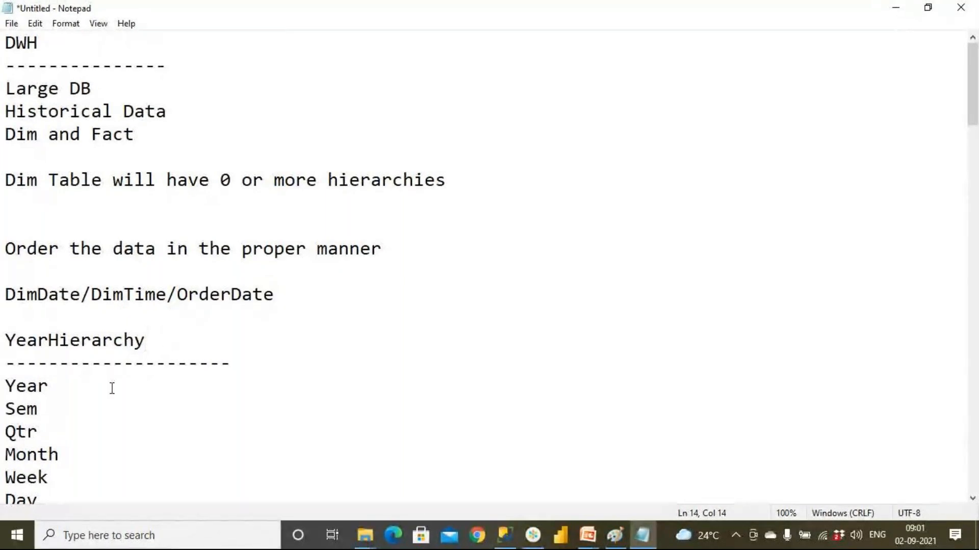
Duplicate the whole YearHierarchy block, heading and levels included, below the original list.
scroll(112, 387, "down", 2)
left_click(61, 369)
key("Return")
key("Return")
key("Return")
key("Return")
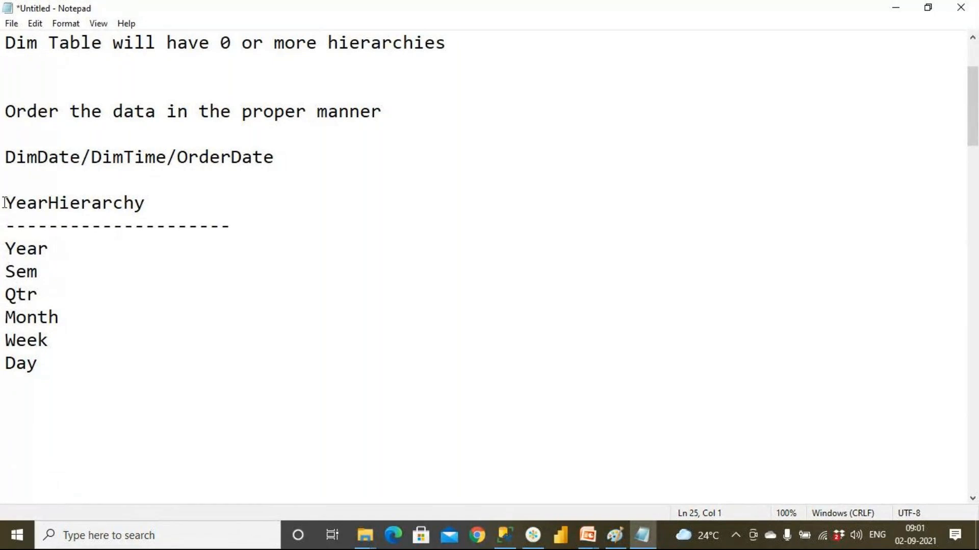
left_click_drag(5, 201, 44, 395)
key("ctrl+c")
left_click(44, 414)
key("ctrl+v")
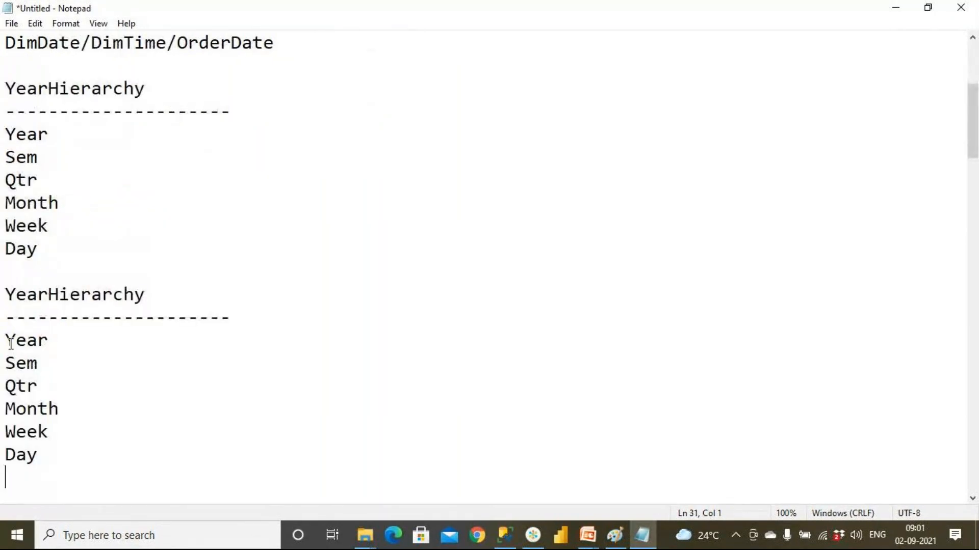
Reduce the copied block to the levels Year, Qtr and Week, and rename its heading to WeekHierarchy.
left_click_drag(6, 340, 50, 341)
left_click_drag(5, 364, 70, 365)
key("BackSpace")
key("Delete")
left_click_drag(6, 386, 85, 387)
key("BackSpace")
left_click_drag(41, 432, 2, 434)
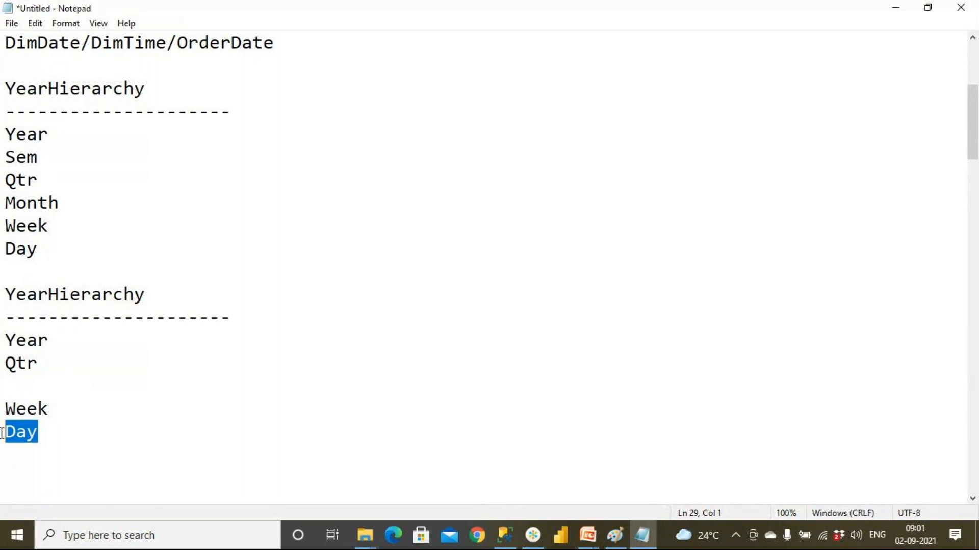
key("BackSpace")
left_click(15, 379)
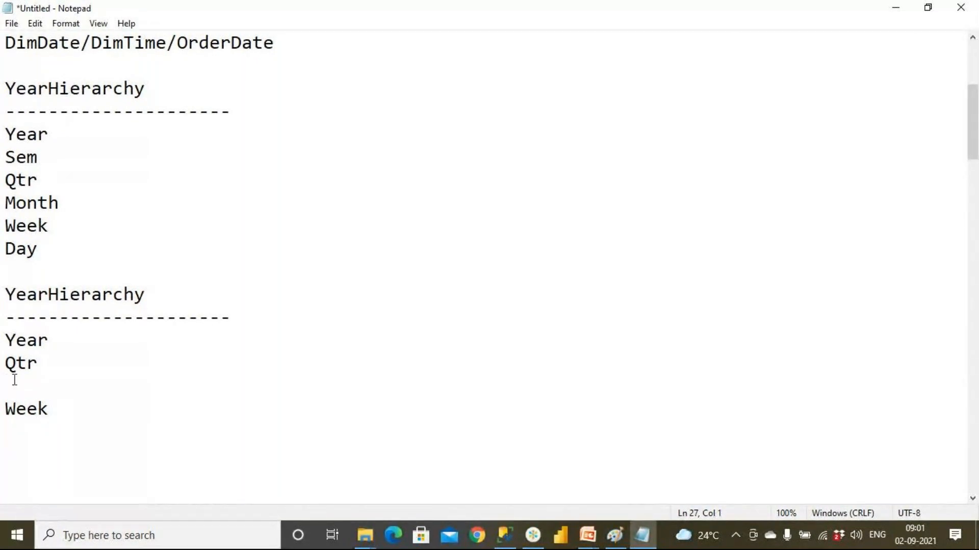
key("Delete")
left_click_drag(48, 295, 4, 298)
type("Week")
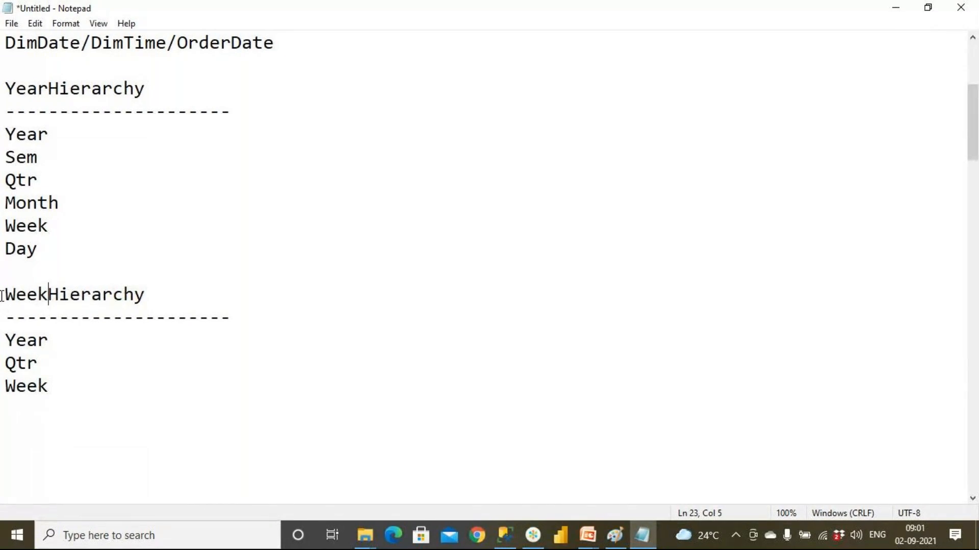
Review the YearHierarchy and WeekHierarchy blocks as two hierarchies of the same date dimension.
left_click_drag(27, 43, 56, 43)
left_click_drag(64, 252, 3, 92)
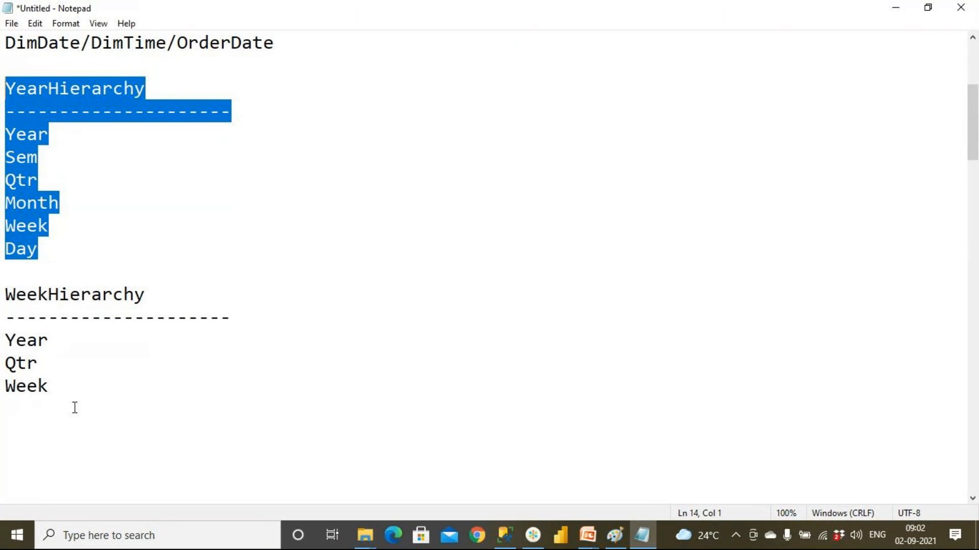
left_click_drag(74, 408, 4, 294)
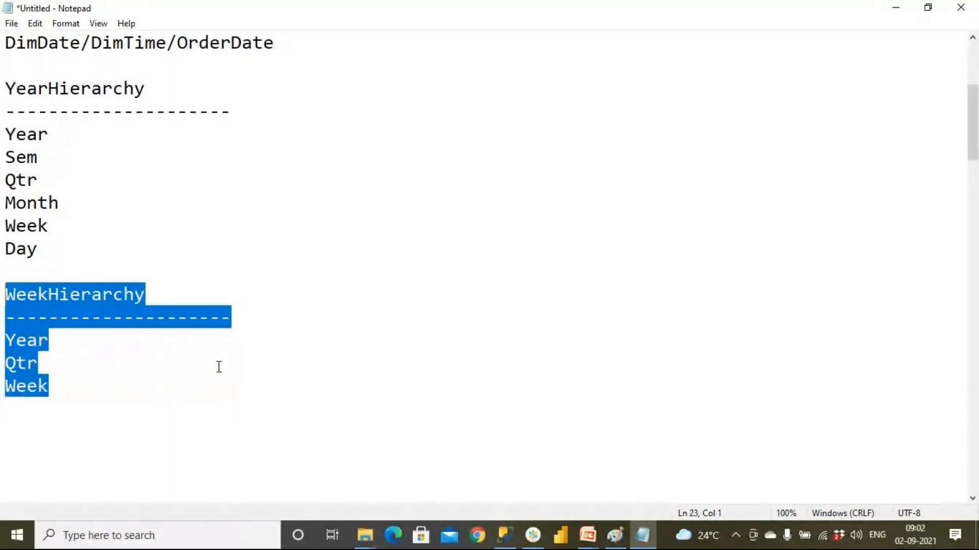
Add a DimEmp heading with a dashed underline below WeekHierarchy, followed by the column line EId,NAme,Sal.
left_click(111, 405)
type("DimEmp")
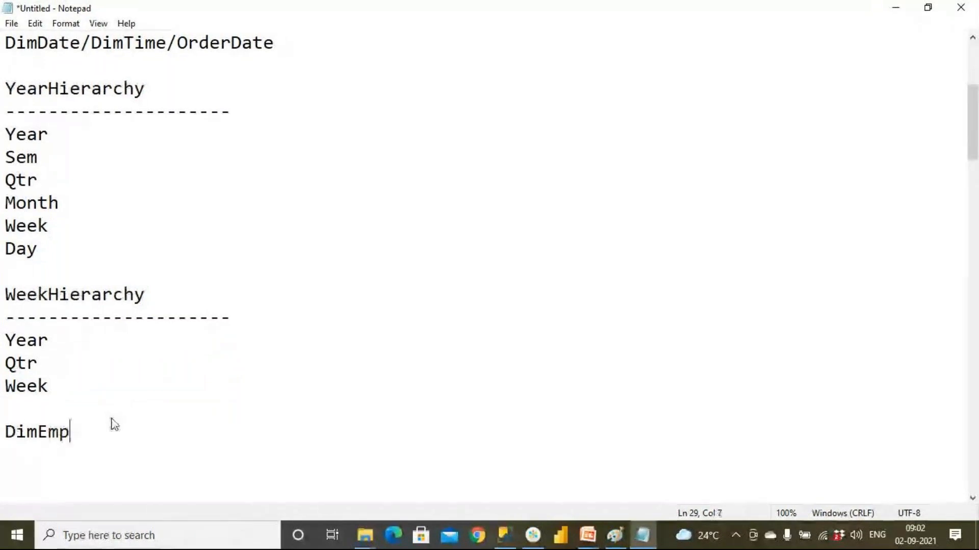
key("Return")
type("--------------")
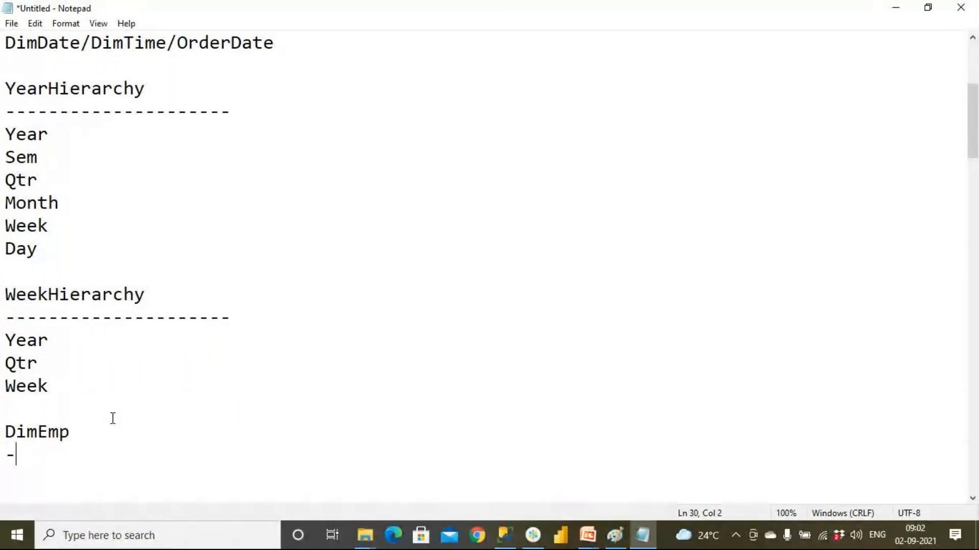
key("Return")
type("EId")
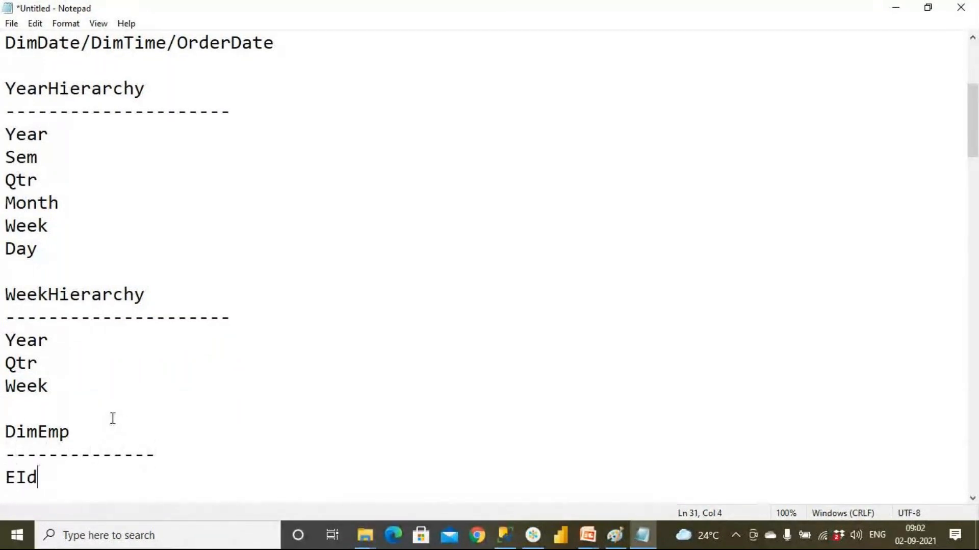
type(",NAme,Sal")
Add two comma-separated sample employee rows with IDs 1 and 2, first names, and salaries 1000 and 12000.
key("Return")
type("1,John,1000")
key("Return")
type("2,")
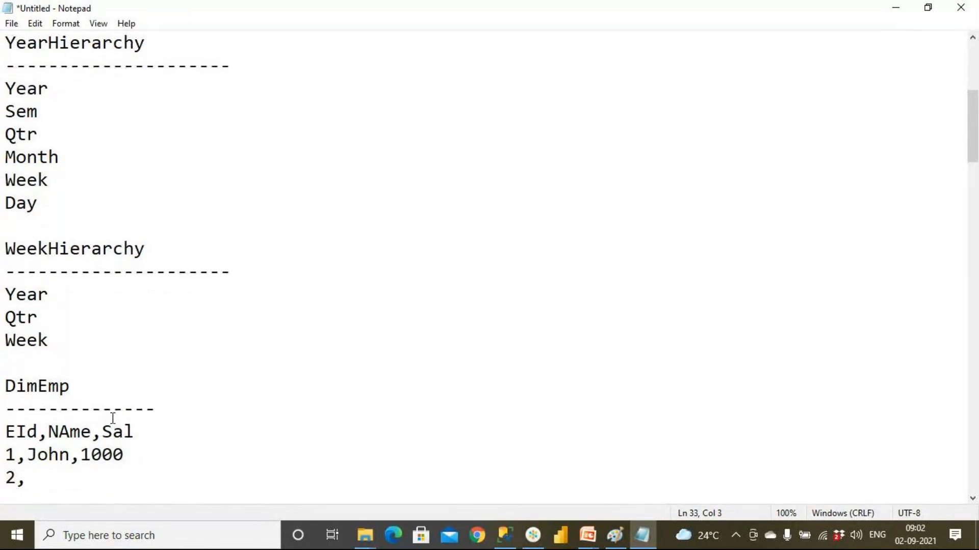
type("David,12000")
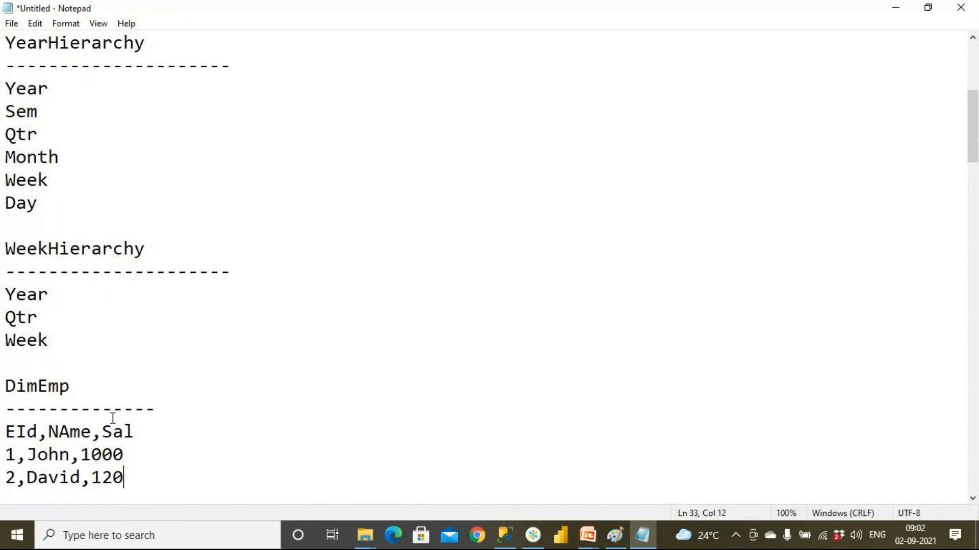
Correct the second employee's salary to 1200 and add blank lines below the DimEmp rows.
key("BackSpace")
key("BackSpace")
type("0")
key("Return")
key("Return")
key("Return")
key("Return")
key("Return")
left_click_drag(5, 271, 210, 380)
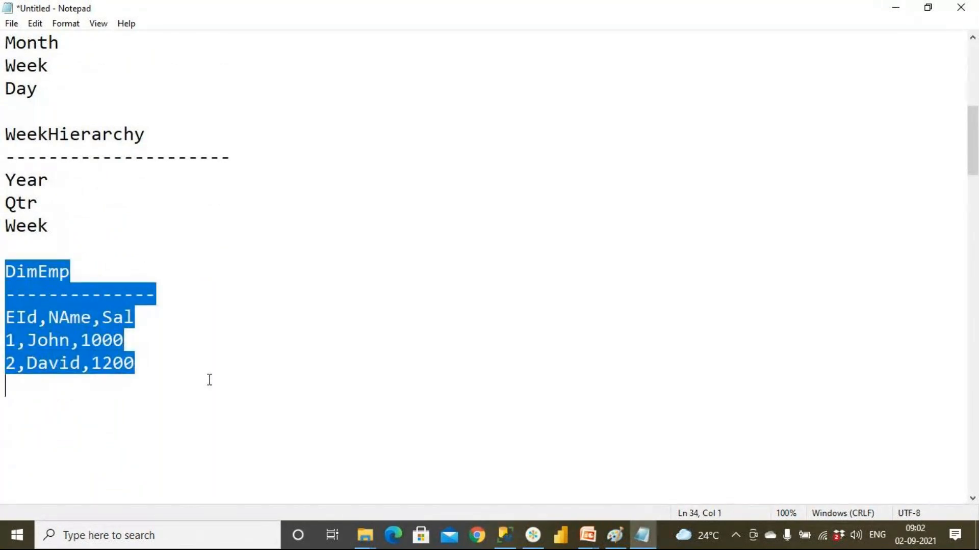
Add a Product heading with a dashed underline below the DimEmp block.
left_click(210, 380)
key("Return")
key("Return")
type("Product")
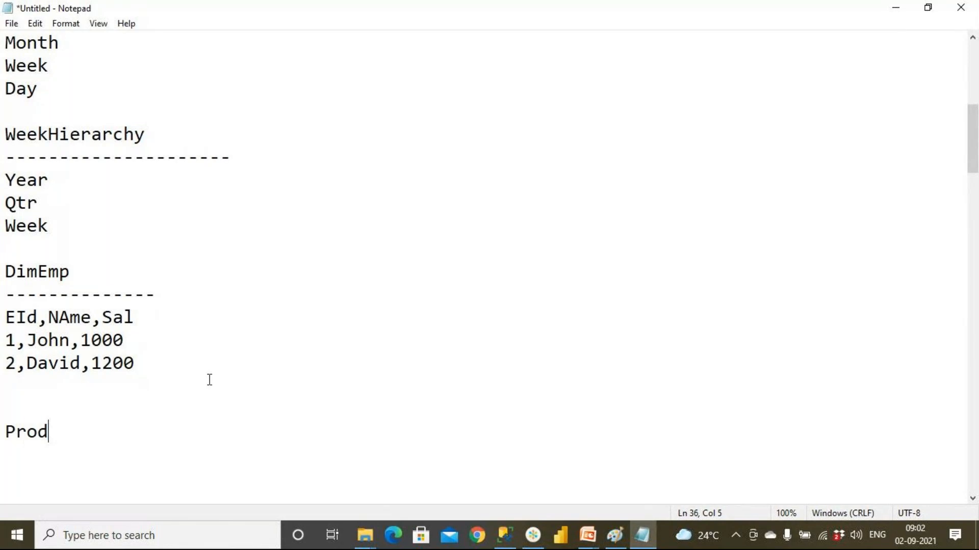
key("Return")
type("---------------")
key("Return")
key("Return")
key("Return")
Prefix the Product heading with Dim so it reads DimProduct, leaving no text below its underline.
type("cate")
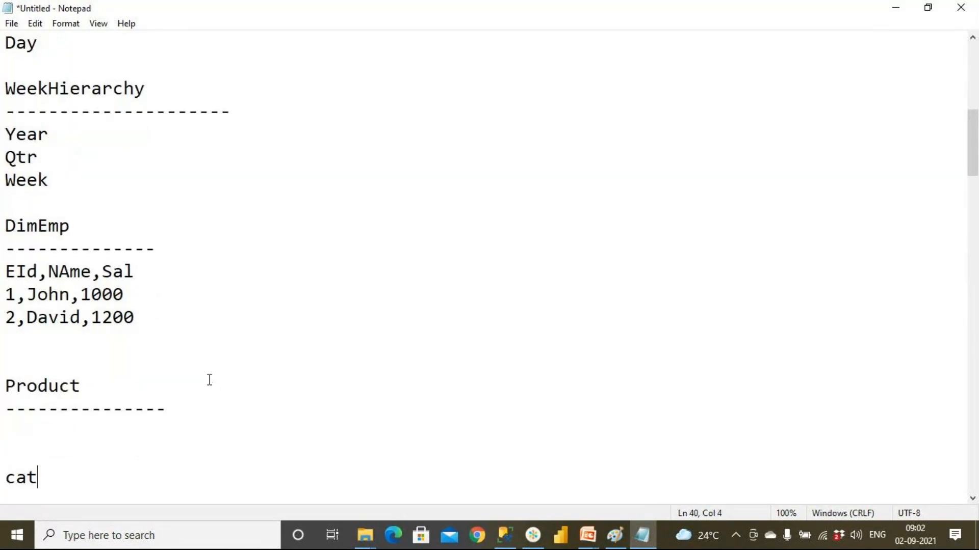
key("BackSpace")
key("BackSpace")
key("BackSpace")
key("BackSpace")
key("BackSpace")
type("Dim")
key("Down")
key("Down")
key("Down")
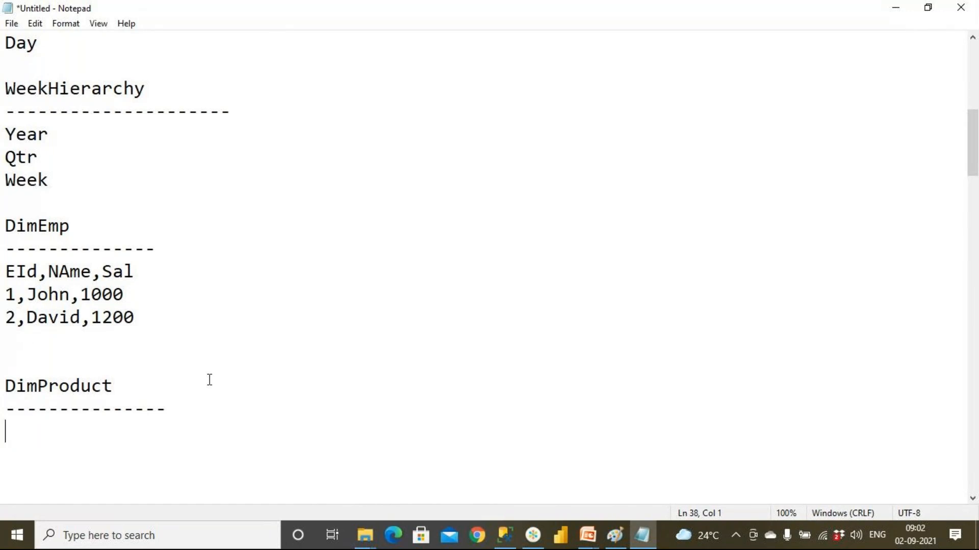
List the levels Category, SubCategory and Product on separate lines under DimProduct.
type("Categ")
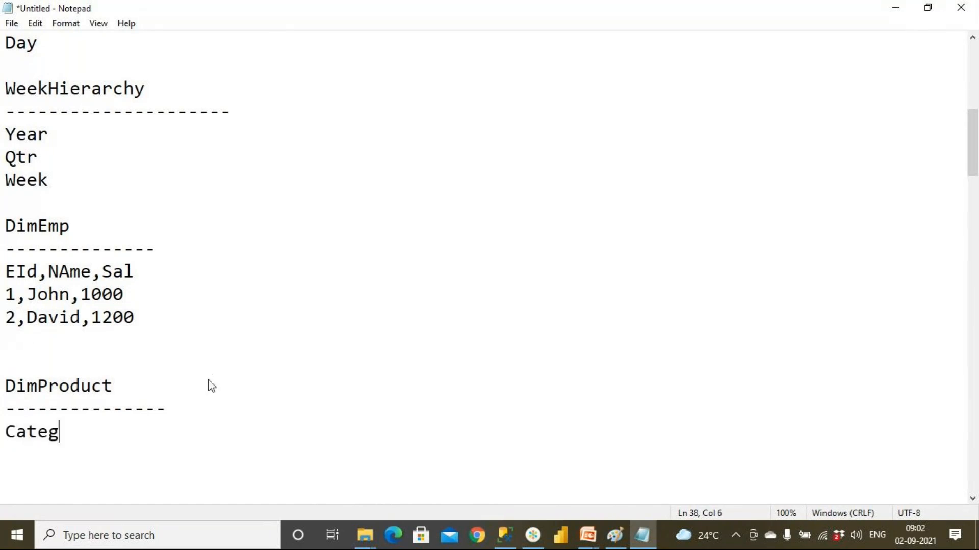
type("ory")
key("Return")
type("SubCategory")
key("Return")
type("Product")
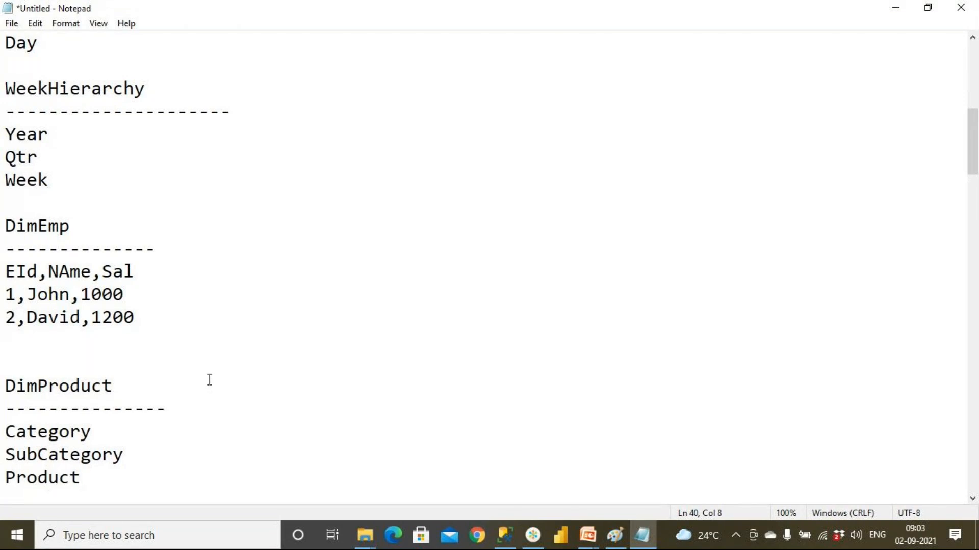
Duplicate the Category, SubCategory and Product lines a few lines below the original list.
key("Return")
key("Return")
key("Return")
key("Return")
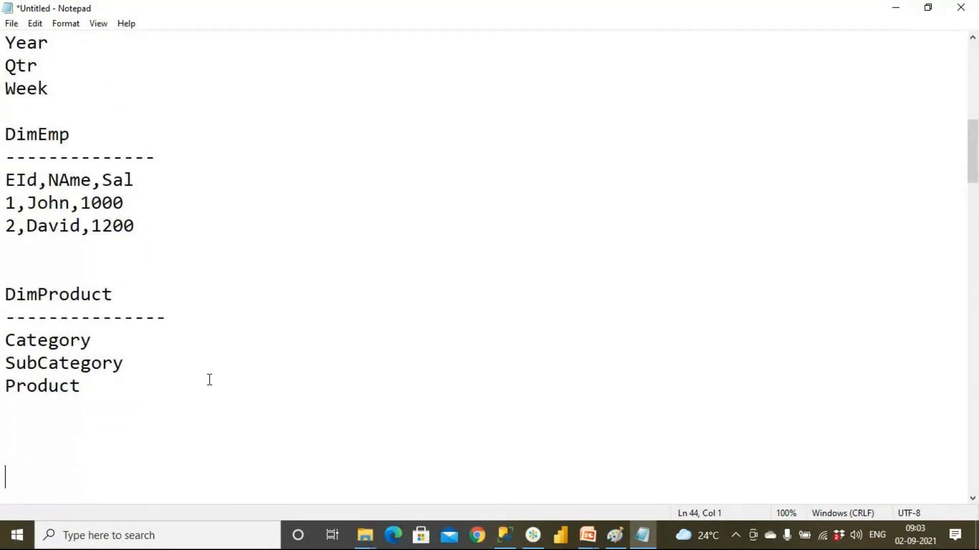
left_click_drag(109, 382, 5, 317)
left_click_drag(81, 386, 2, 346)
key("ctrl+c")
left_click(92, 391)
key("Down")
key("Down")
key("Down")
key("ctrl+v")
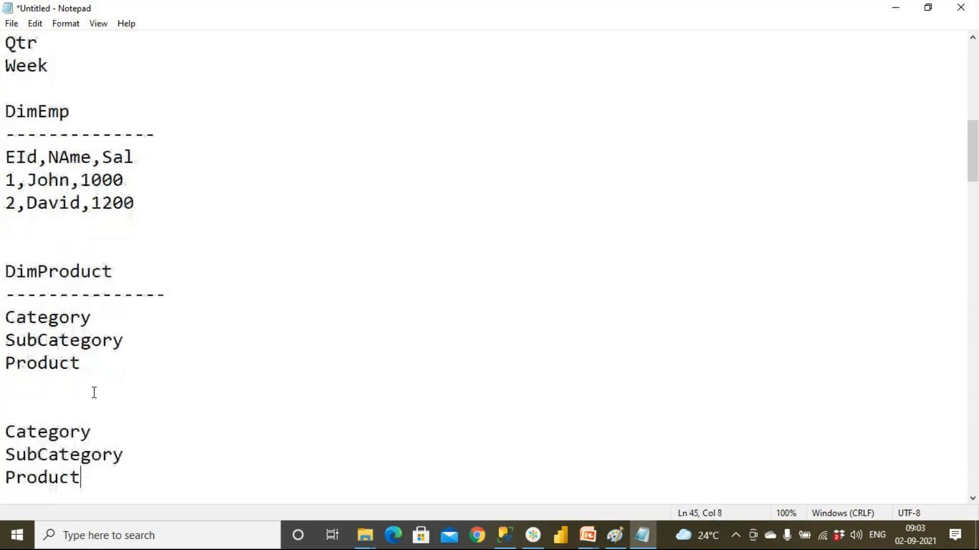
Remove the SubCategory line from the copied level list.
left_click_drag(124, 455, 2, 451)
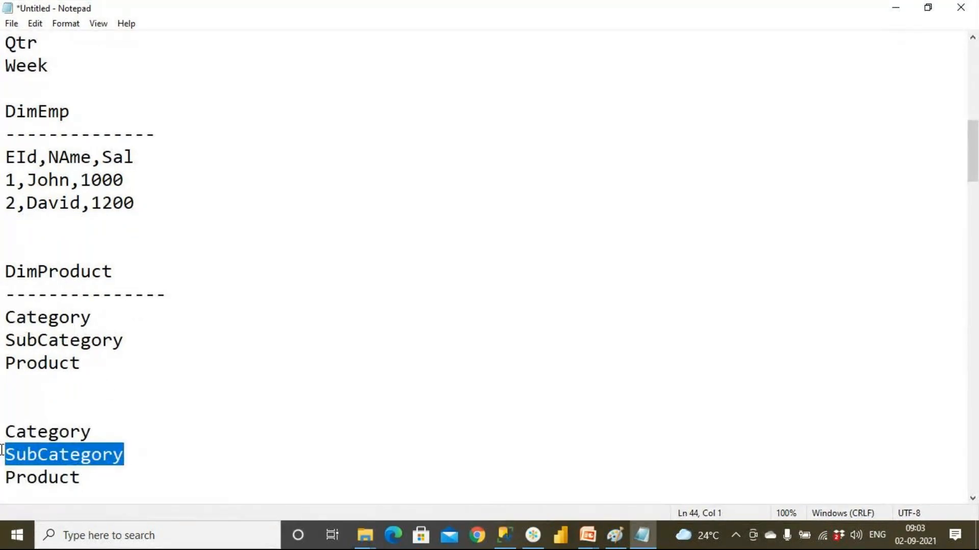
key("Delete")
key("Delete")
Insert a CatHierarchy heading with a dashed underline above the Category, SubCategory and Product list.
left_click(5, 317)
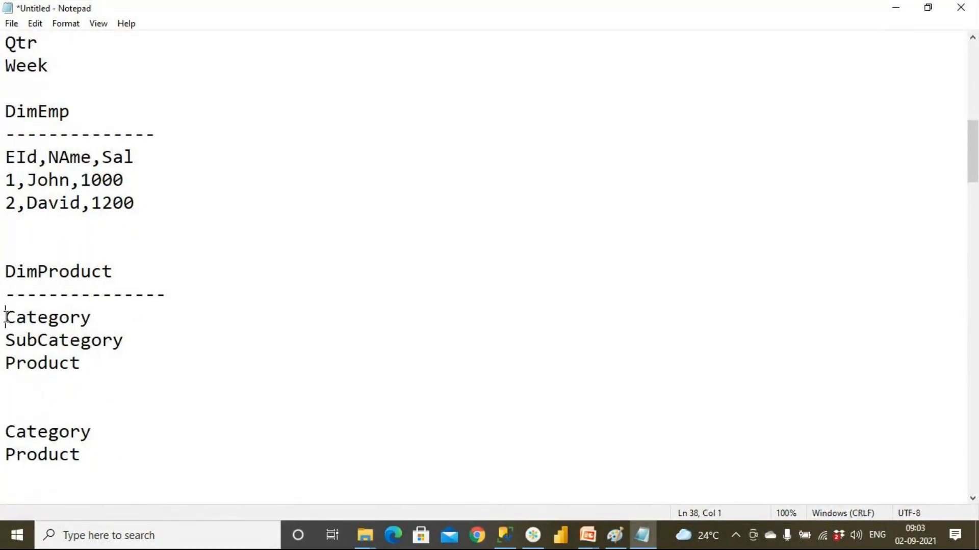
key("Return")
key("Return")
key("Up")
type("cat")
key("BackSpace")
key("BackSpace")
key("BackSpace")
type("Cat")
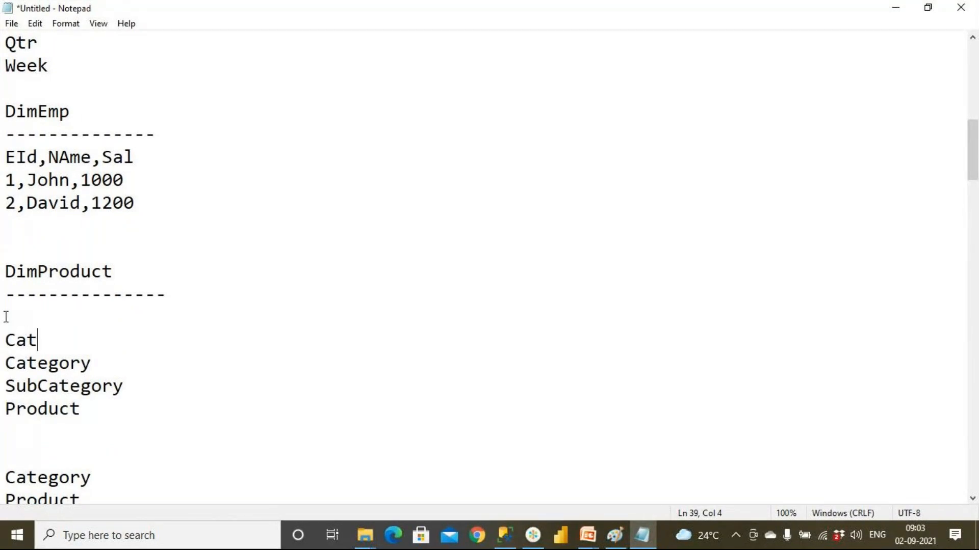
type("Hierarchy")
key("Return")
type("-----------------")
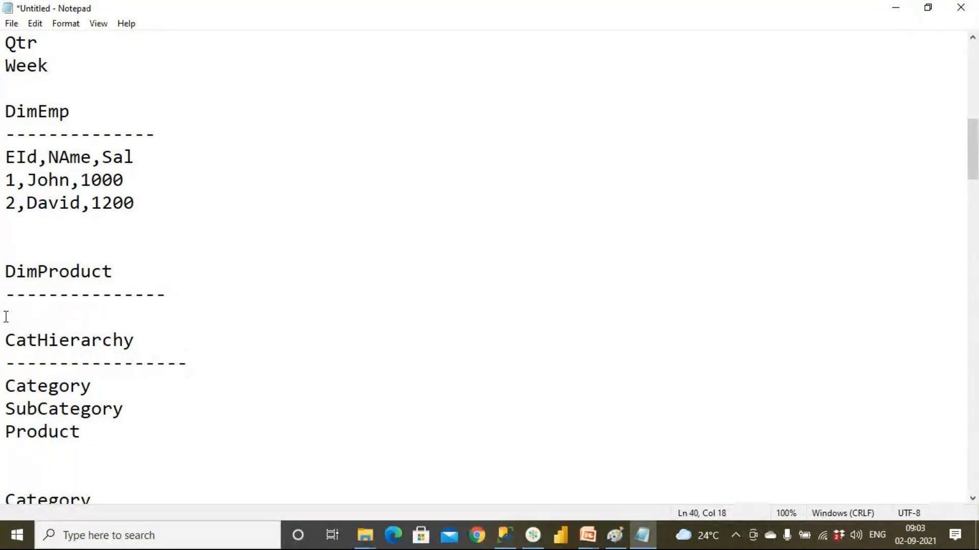
Insert a ProdHierarchy heading with a dashed underline above the two-level Category and Product list.
scroll(6, 317, "down", 2)
left_click(24, 349)
type("Pro")
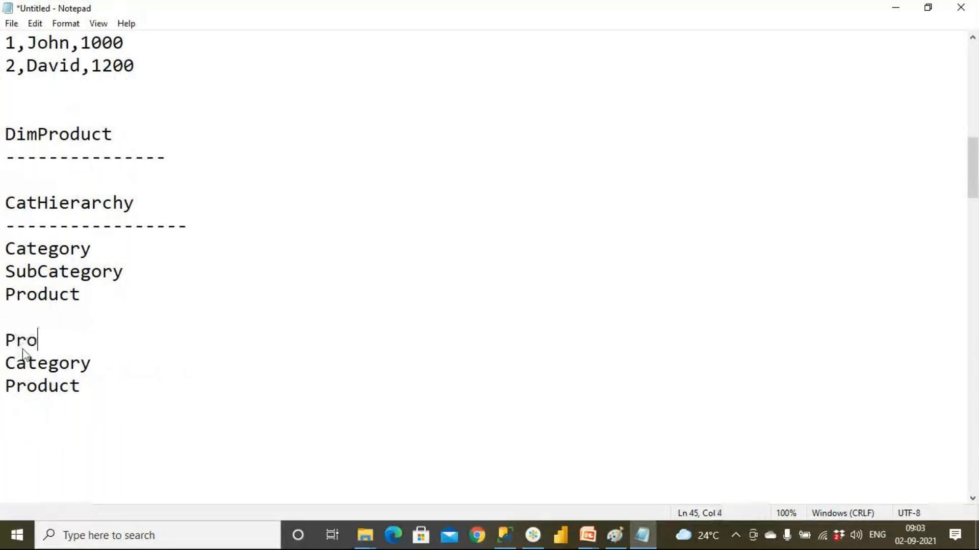
type("dHier")
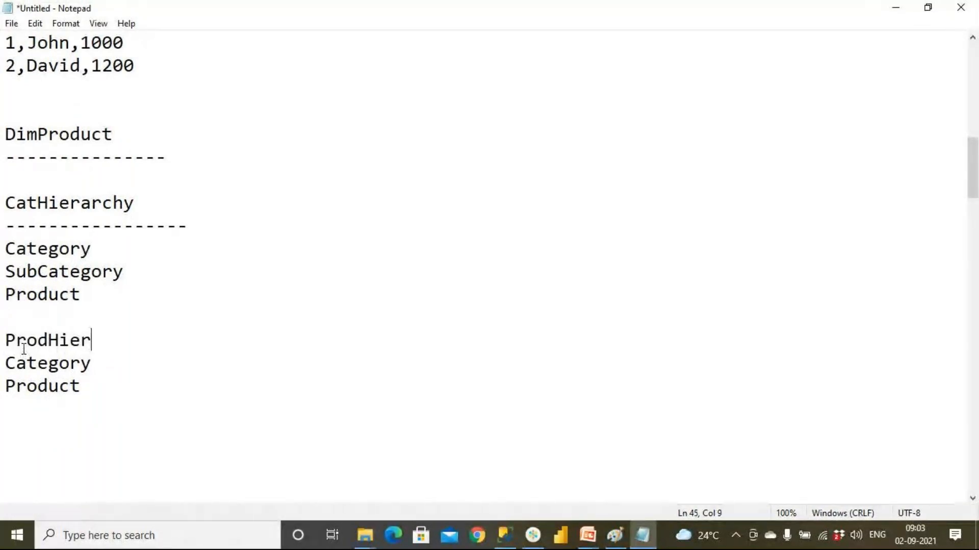
type("archy")
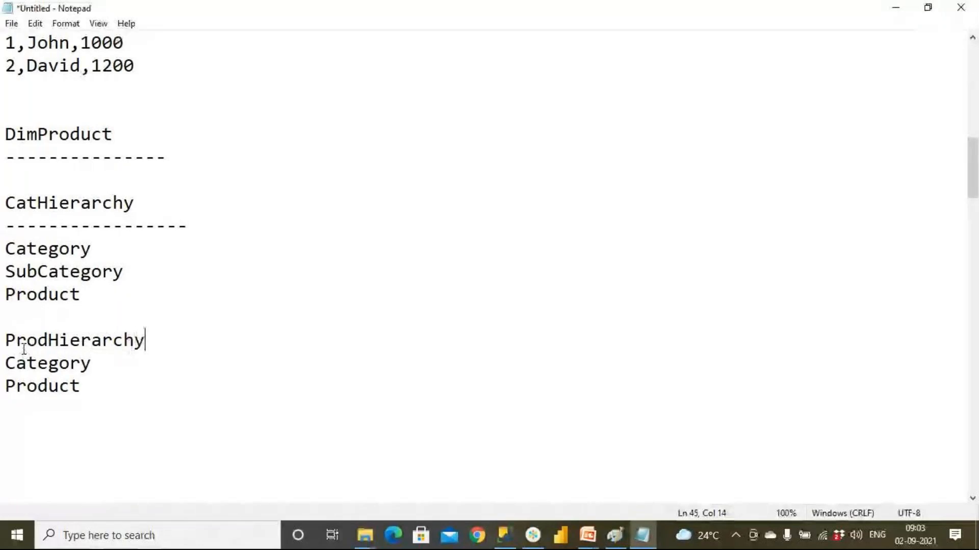
key("Return")
type("------------------")
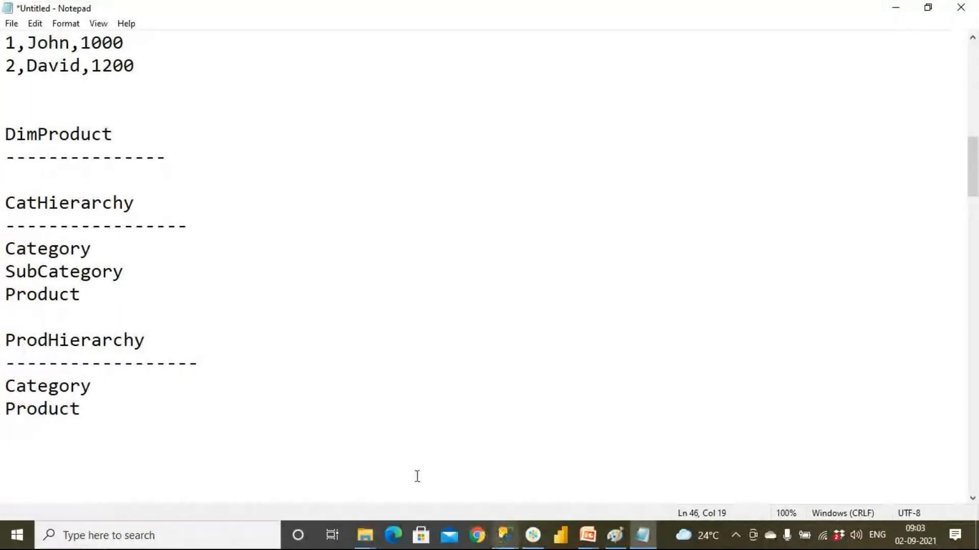
Compare the CatHierarchy and ProdHierarchy blocks, paying attention to the SubCategory level.
left_click_drag(6, 203, 77, 304)
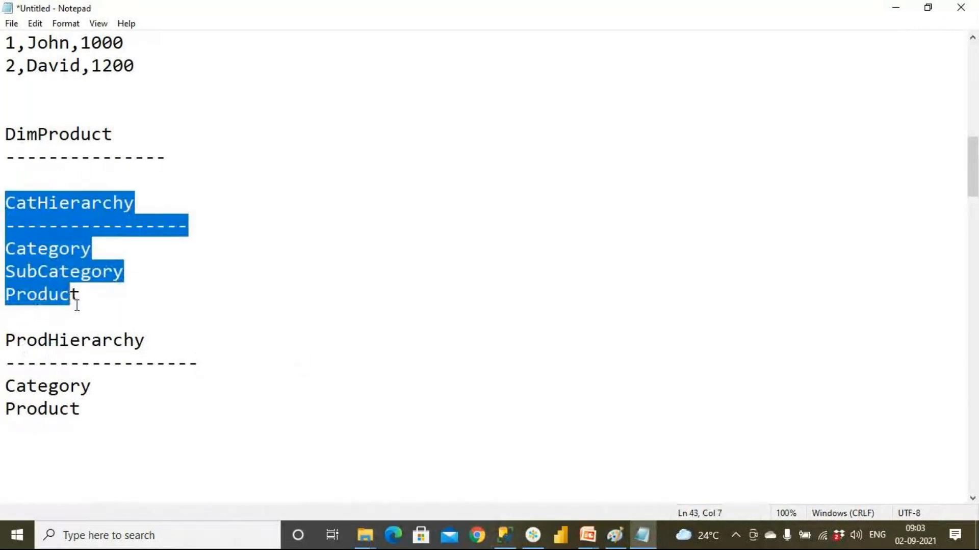
left_click_drag(91, 413, 2, 320)
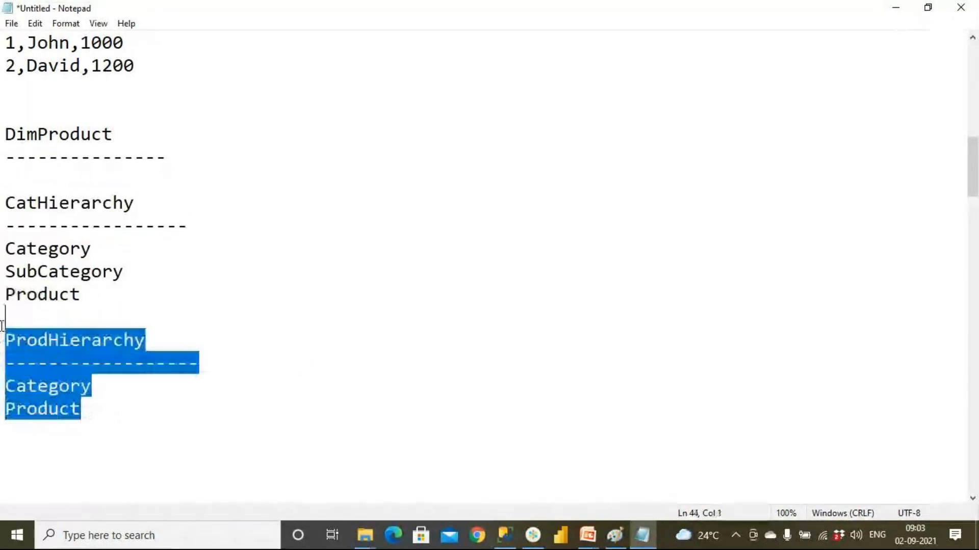
left_click(27, 362)
left_click(99, 387)
left_click_drag(100, 388, 59, 363)
left_click(7, 273)
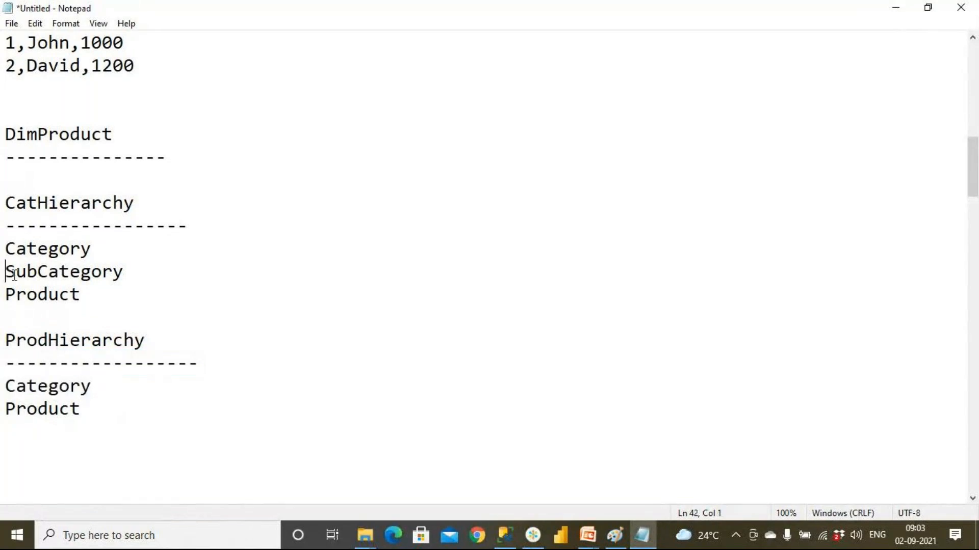
left_click_drag(13, 275, 188, 277)
Write the line "Note: Dim have 0 or more hierarchies" below the ProdHierarchy block.
scroll(189, 280, "down", 3)
left_click(90, 300)
type("Note: Dim have ")
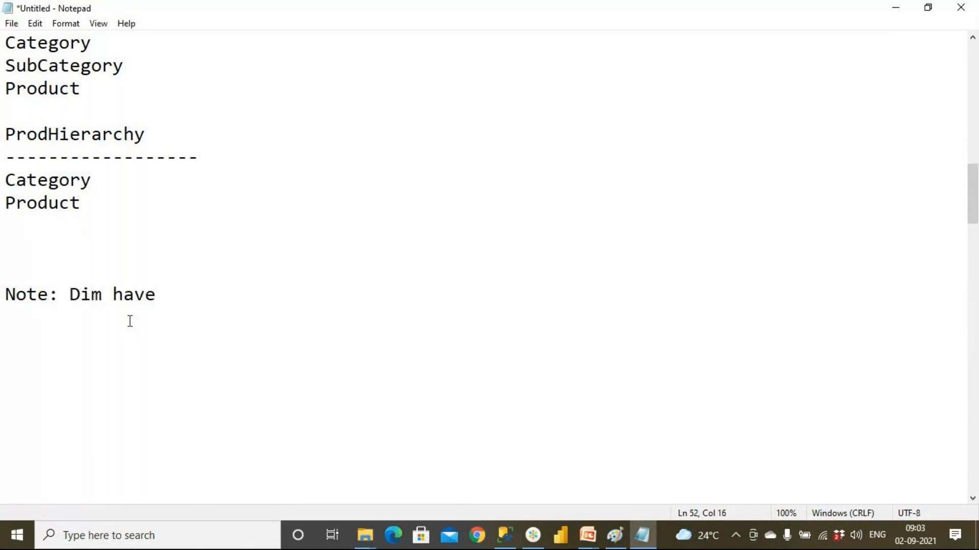
type("0 or more hiear")
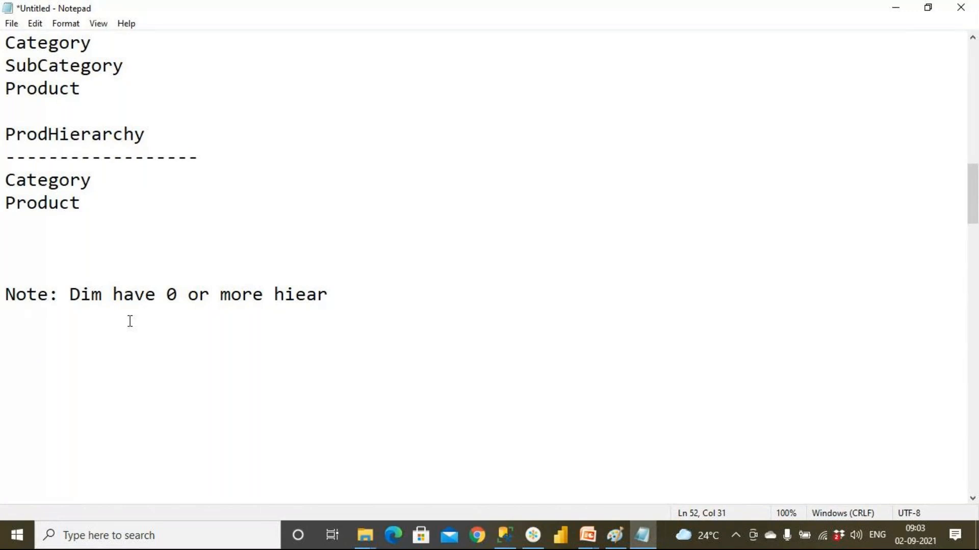
key("BackSpace")
key("BackSpace")
type("rarchies")
key("Return")
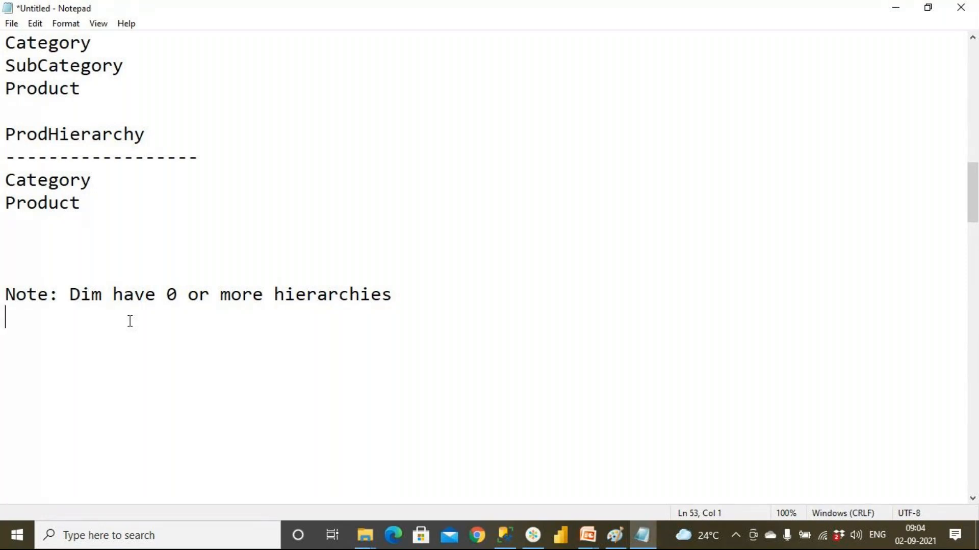
List the unordered date levels Qrt, Year, Sem, Mon, Da and Week on separate lines below the note.
key("Return")
type("Qrt")
key("Return")
type("Ya")
key("BackSpace")
type("ear")
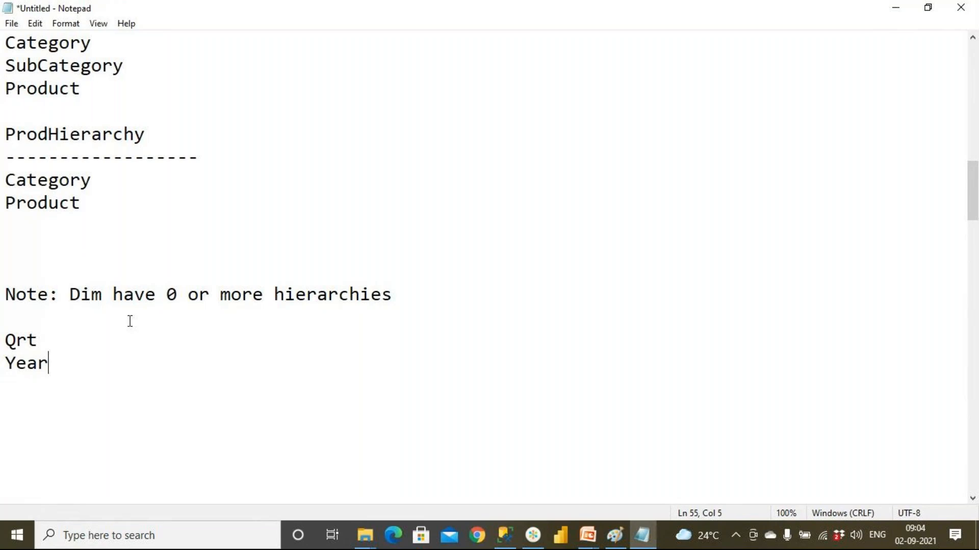
key("Return")
type("Sem")
key("Return")
type("Mon")
key("Return")
type("Da")
key("Return")
type("Week")
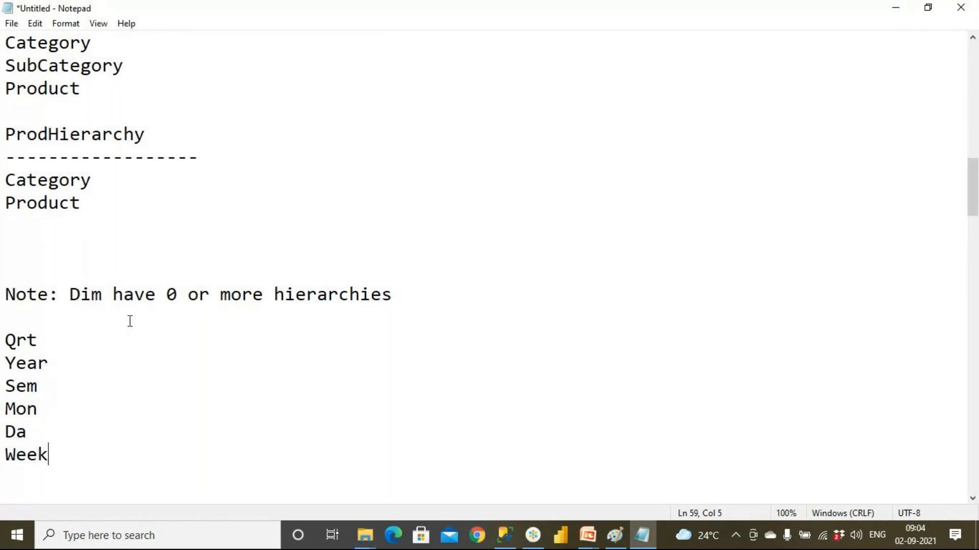
Review the unordered date levels, the 0 in the note, and the LocationHierarchy block elsewhere in the notes.
left_click_drag(77, 459, 2, 347)
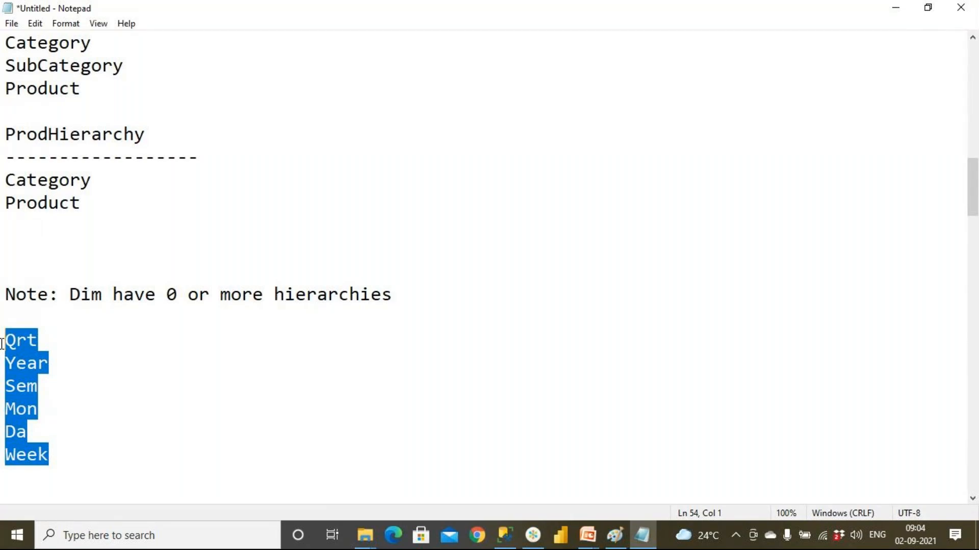
left_click_drag(166, 294, 186, 295)
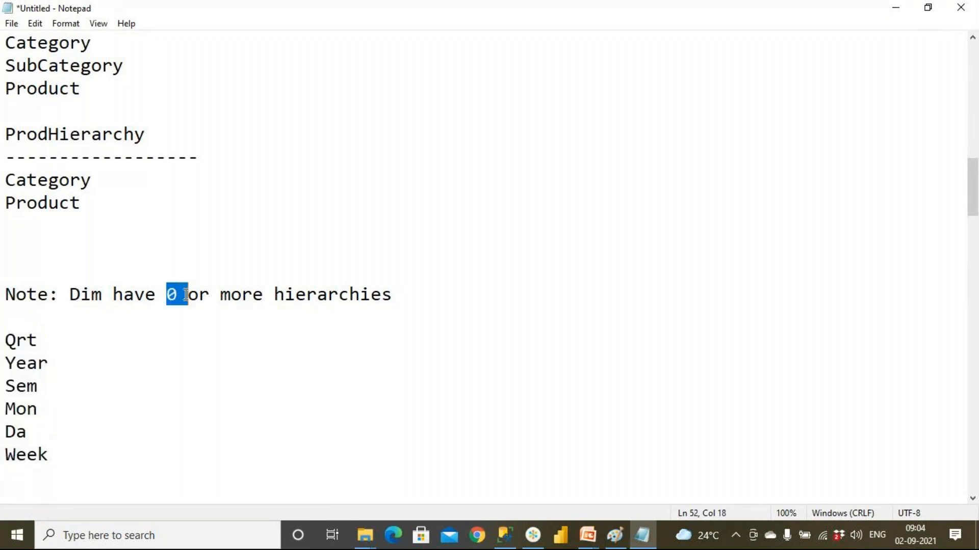
scroll(186, 294, "down", 14)
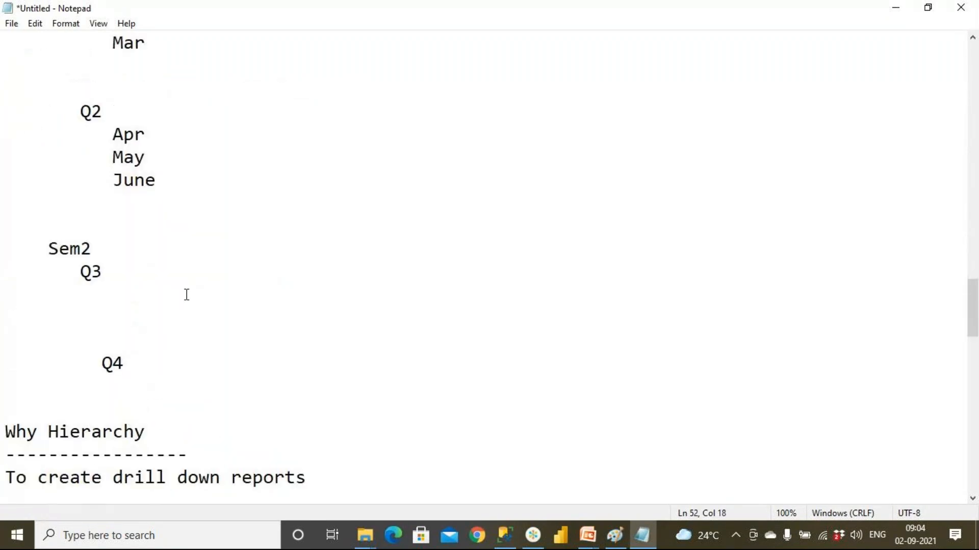
scroll(187, 295, "down", 12)
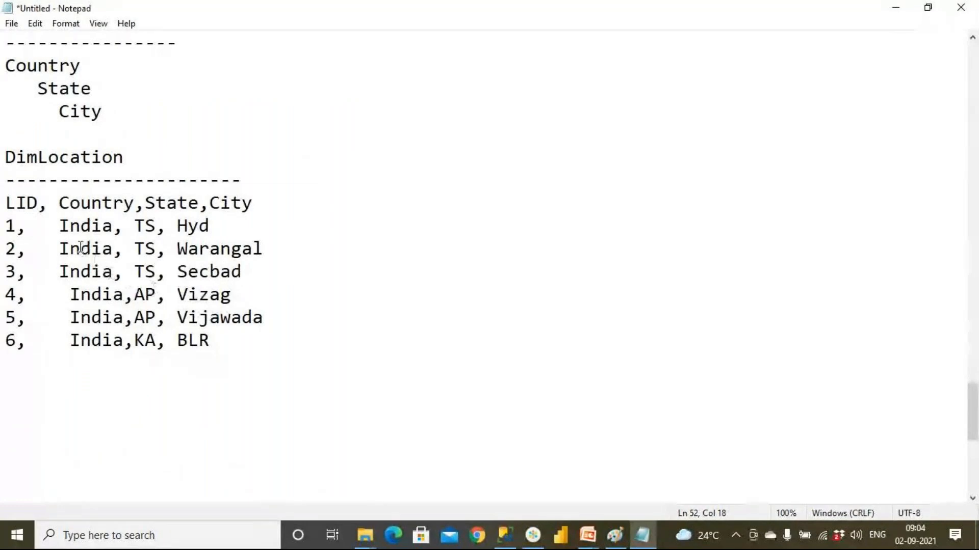
scroll(81, 248, "up", 2)
scroll(80, 245, "up", 2)
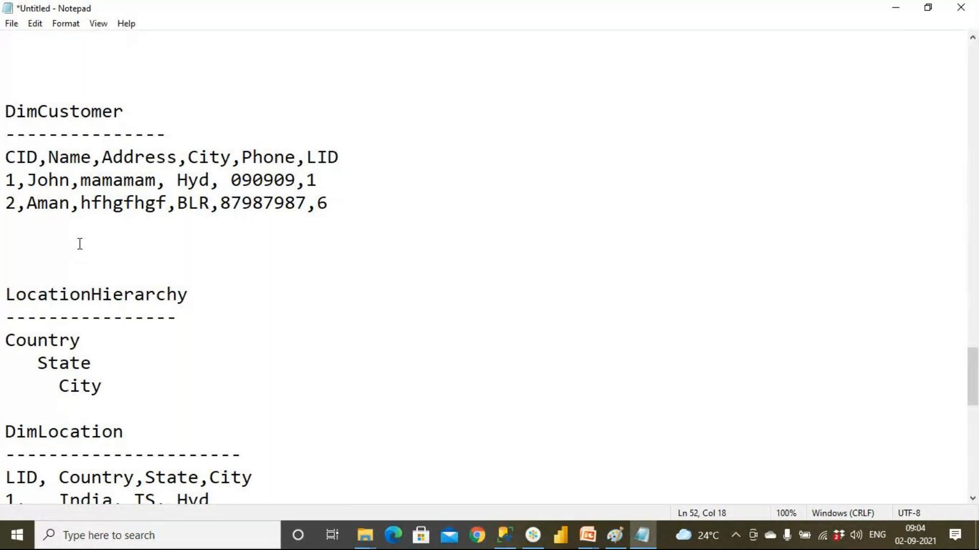
left_click_drag(104, 387, 3, 288)
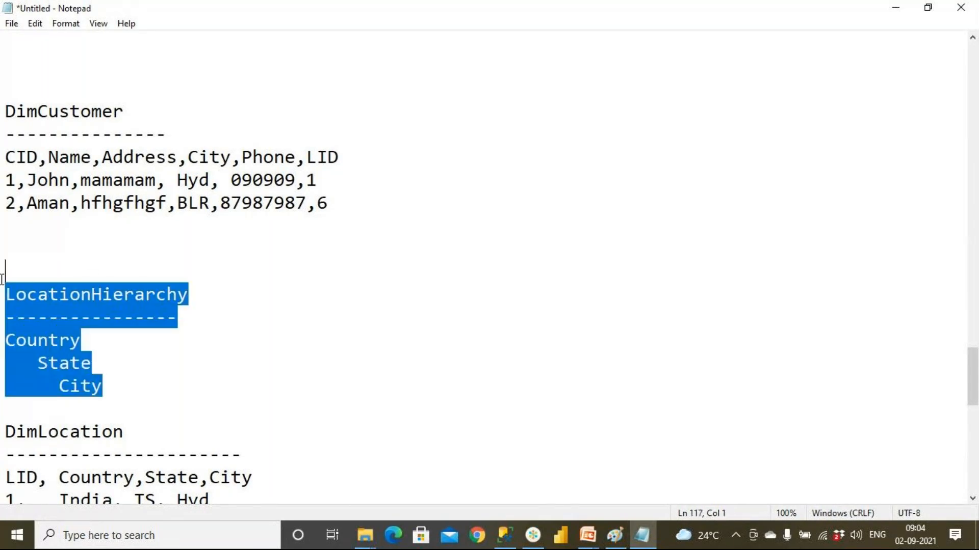
scroll(79, 311, "up", 15)
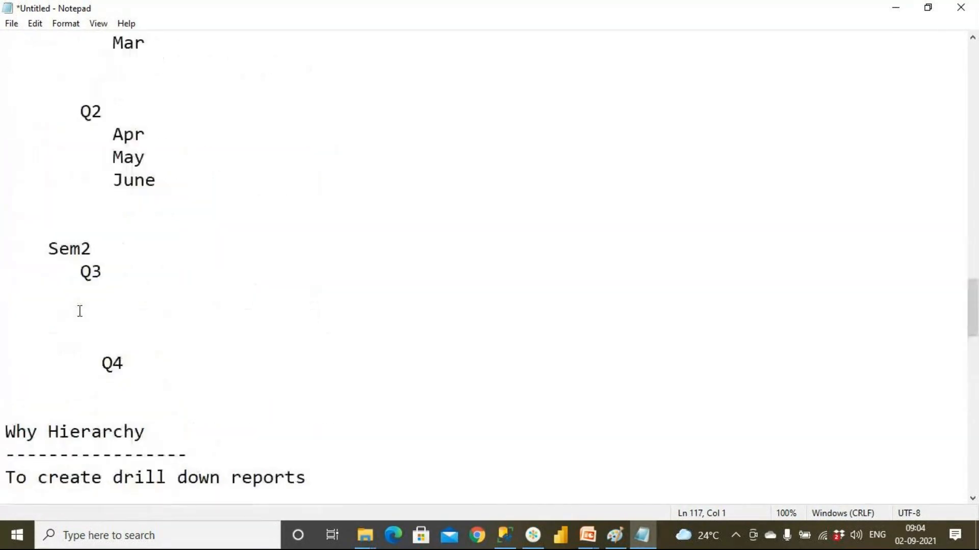
scroll(79, 311, "up", 8)
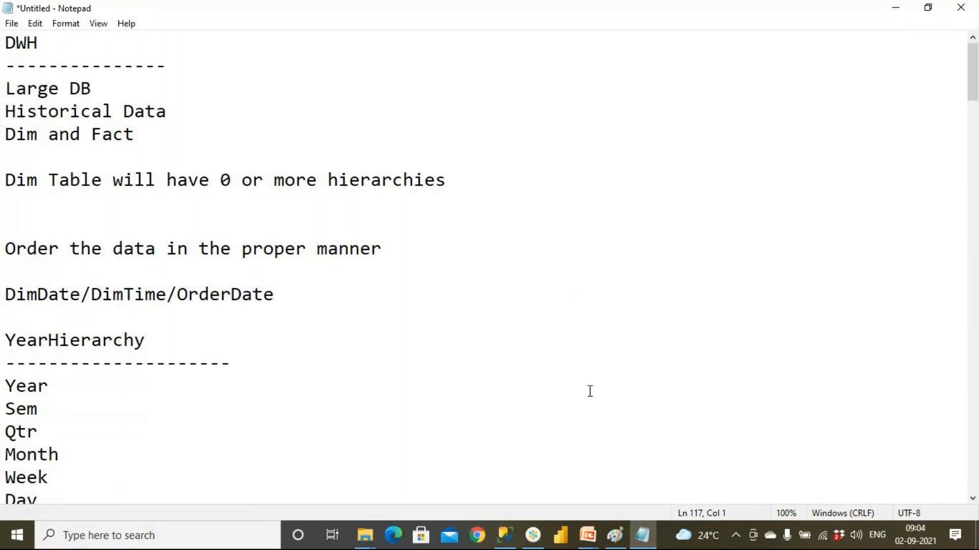
Bring up the OLTP-to-DWH diagram in Paint and switch to the Power View Topics slide in PowerPoint.
left_click(615, 540)
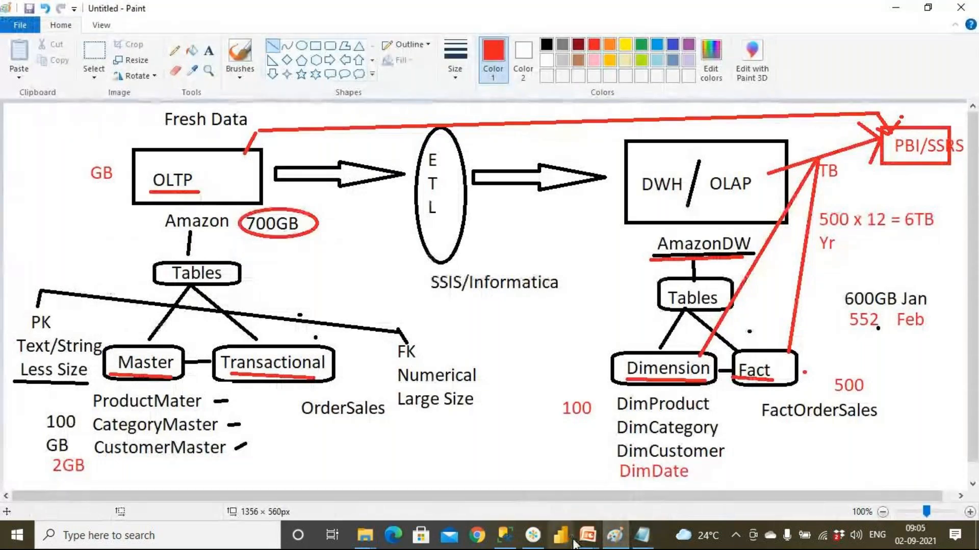
left_click(586, 542)
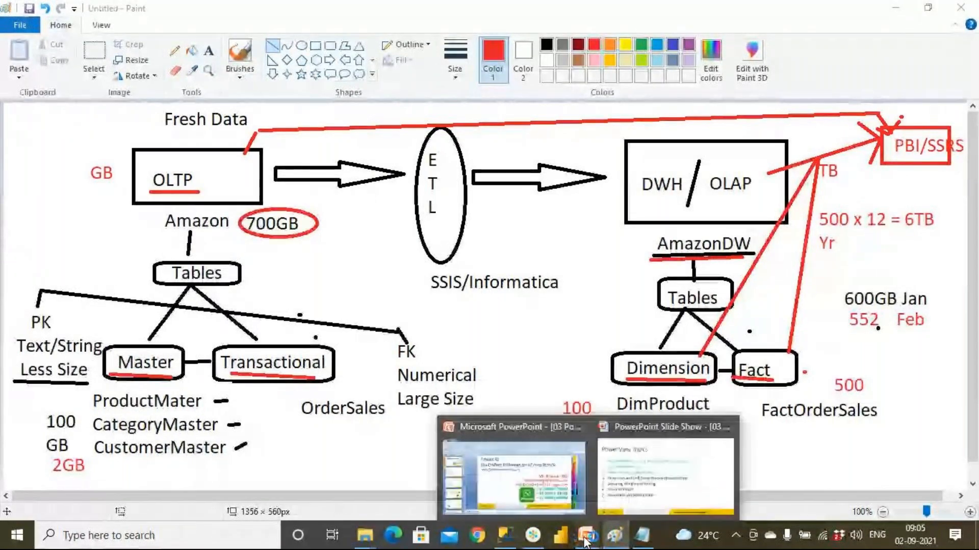
left_click(515, 476)
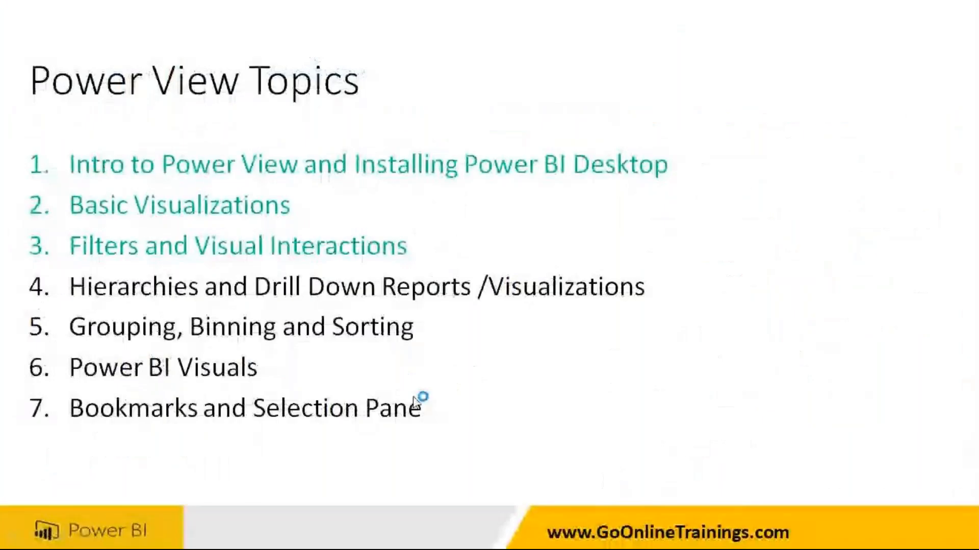
Advance the slide show to the Agenda slide and switch to Power BI Desktop.
left_click(236, 386)
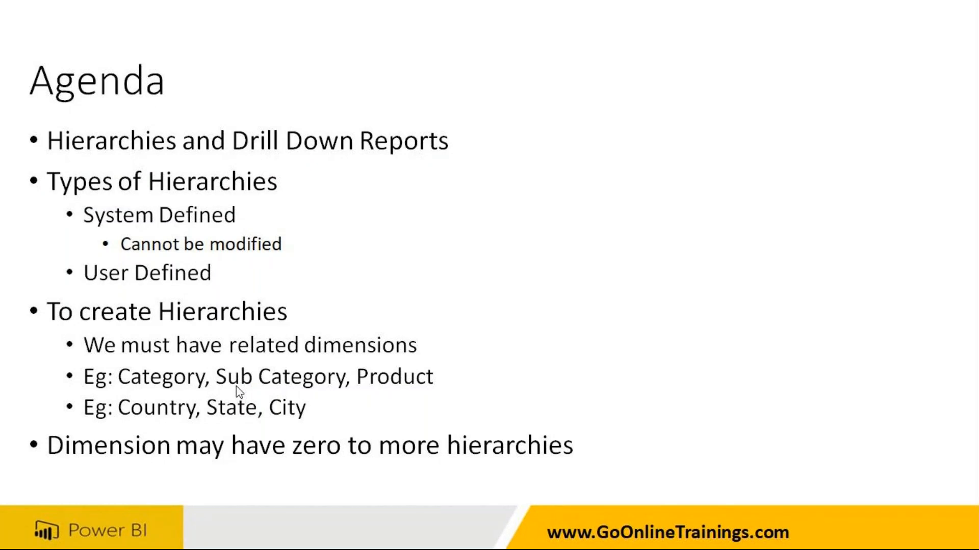
key("super")
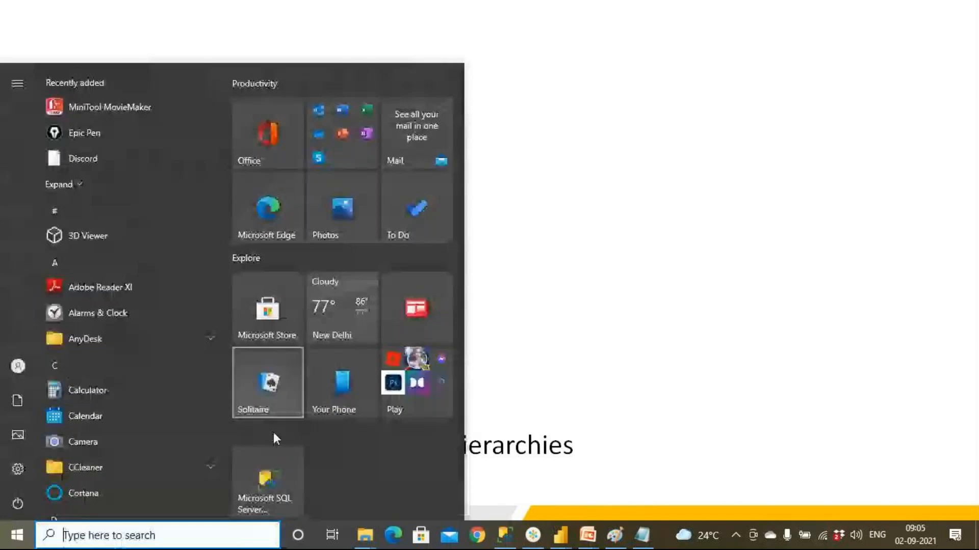
mouse_move(559, 535)
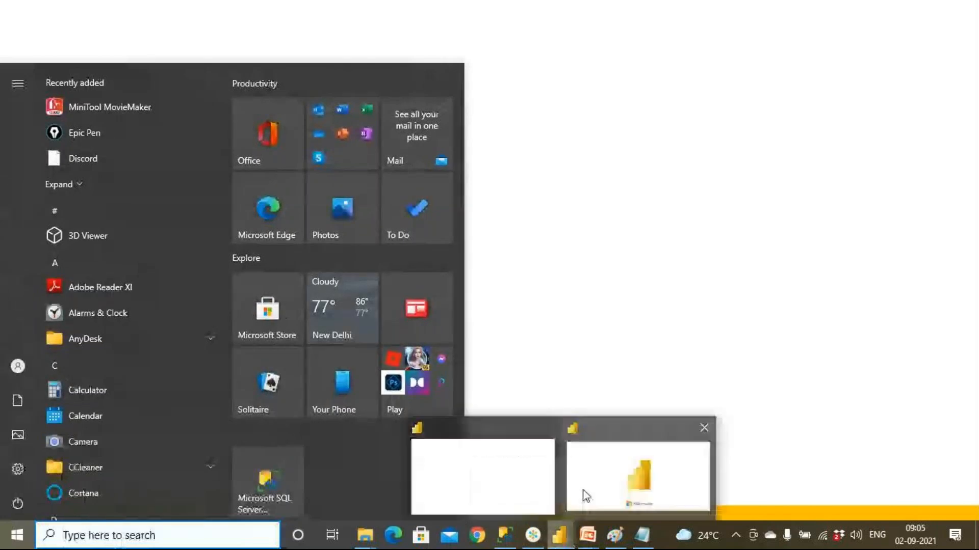
left_click(586, 496)
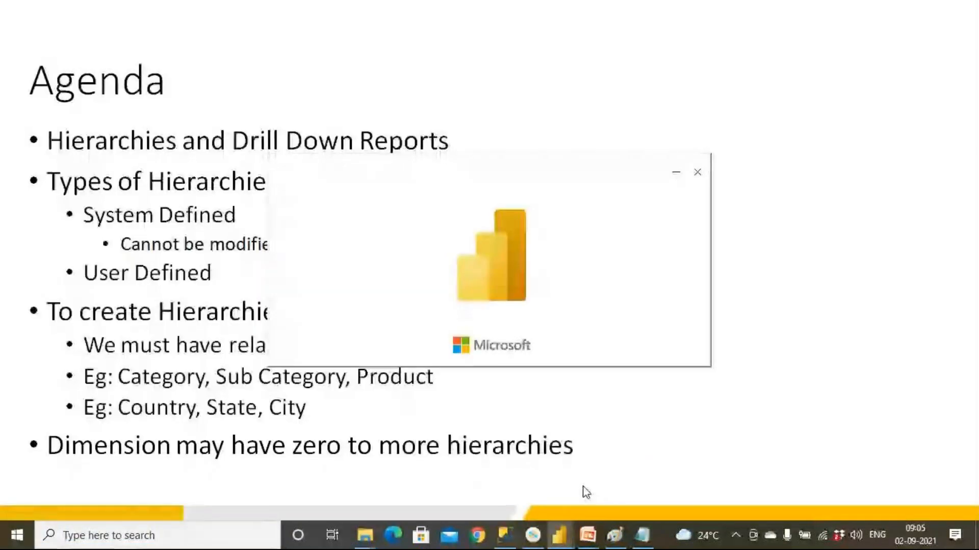
left_click(537, 547)
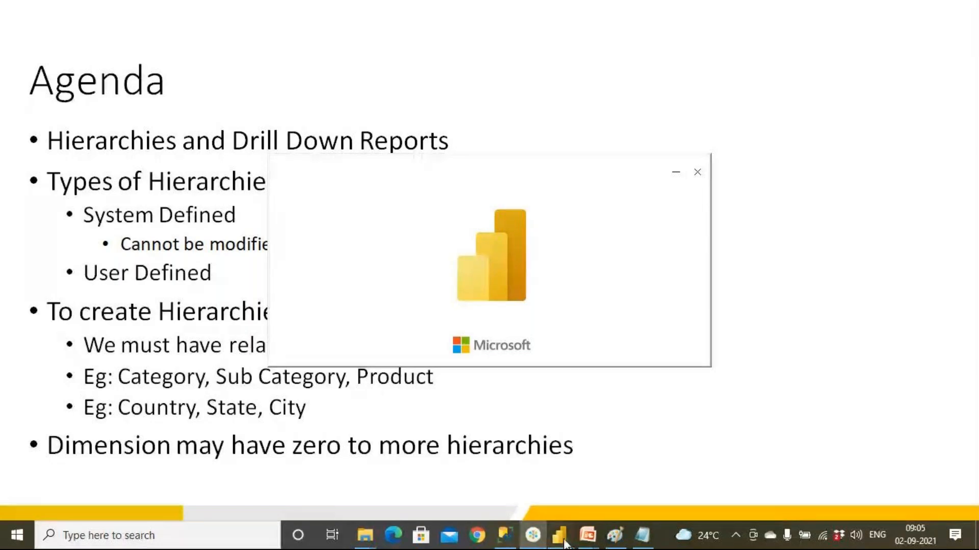
left_click(546, 489)
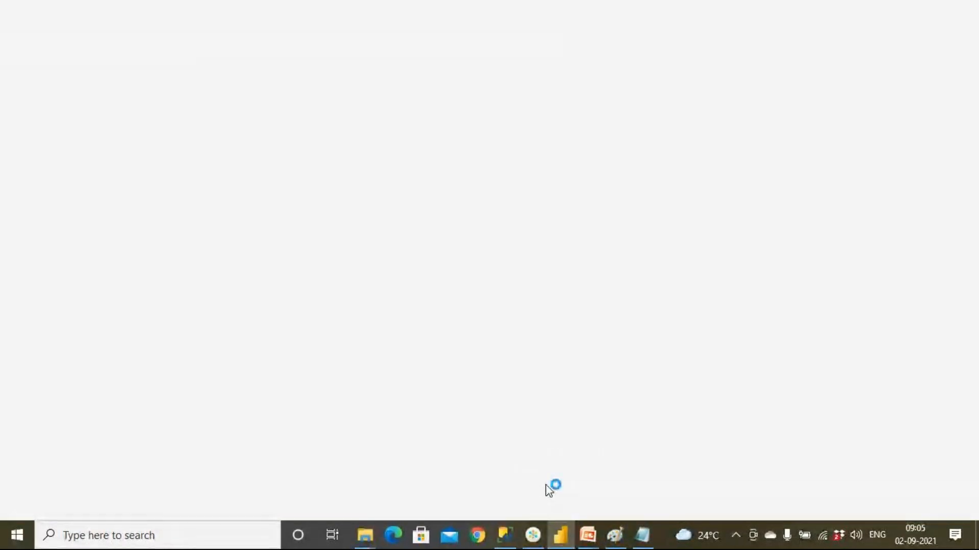
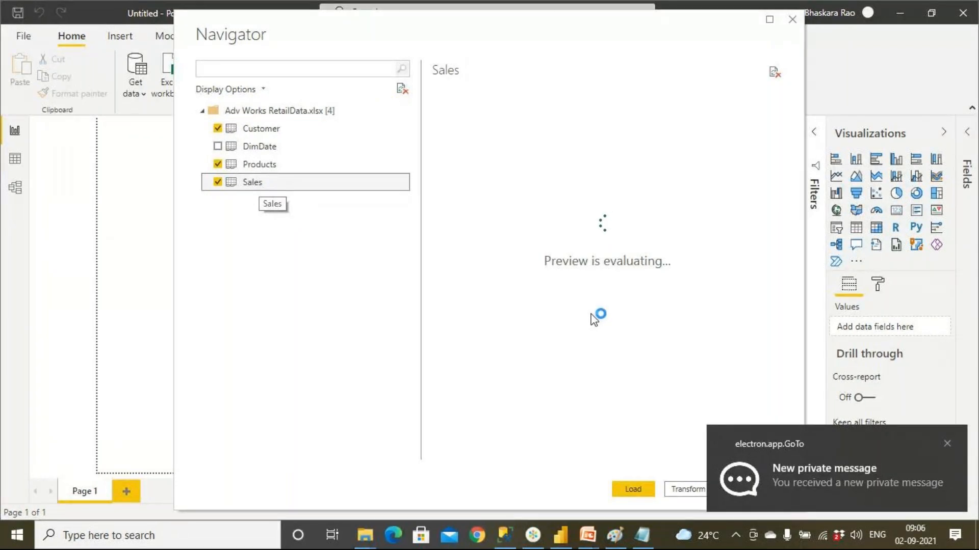
Load the Customer, Products and Sales tables from Adv Works RetailData.xlsx and expand the Fields pane.
left_click(629, 488)
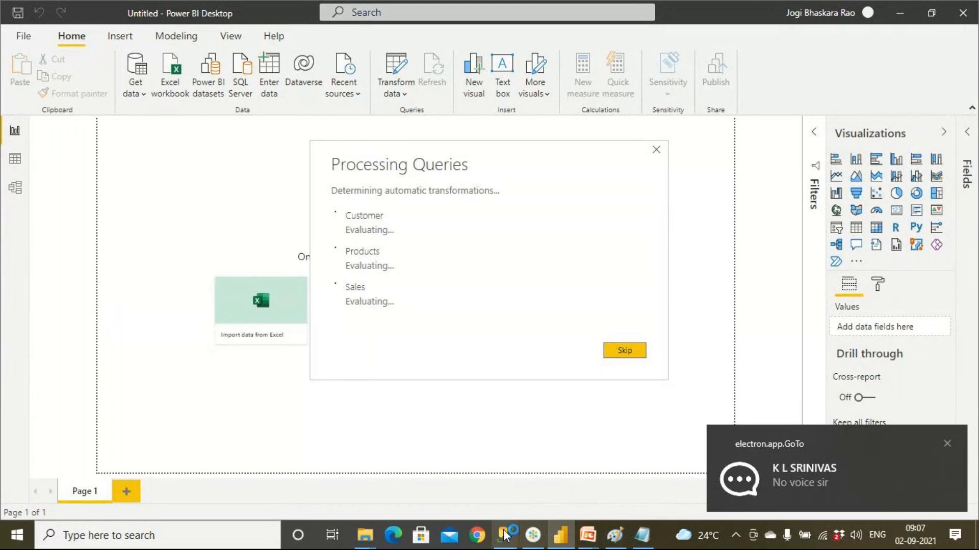
mouse_move(643, 540)
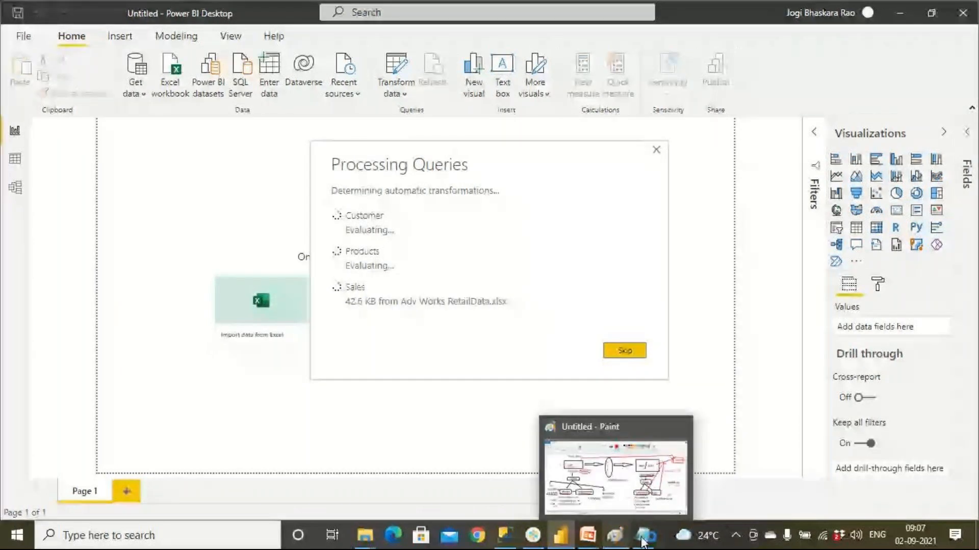
mouse_move(538, 537)
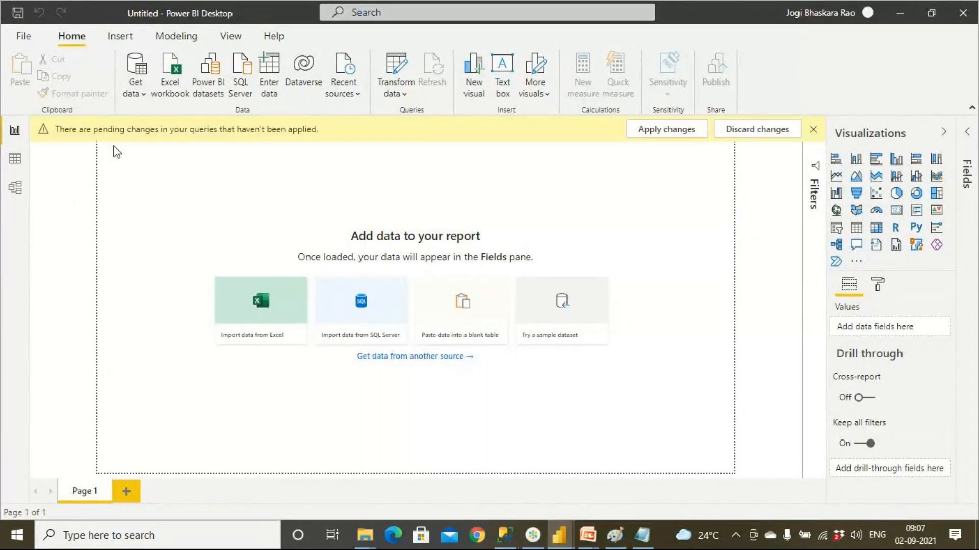
left_click(767, 134)
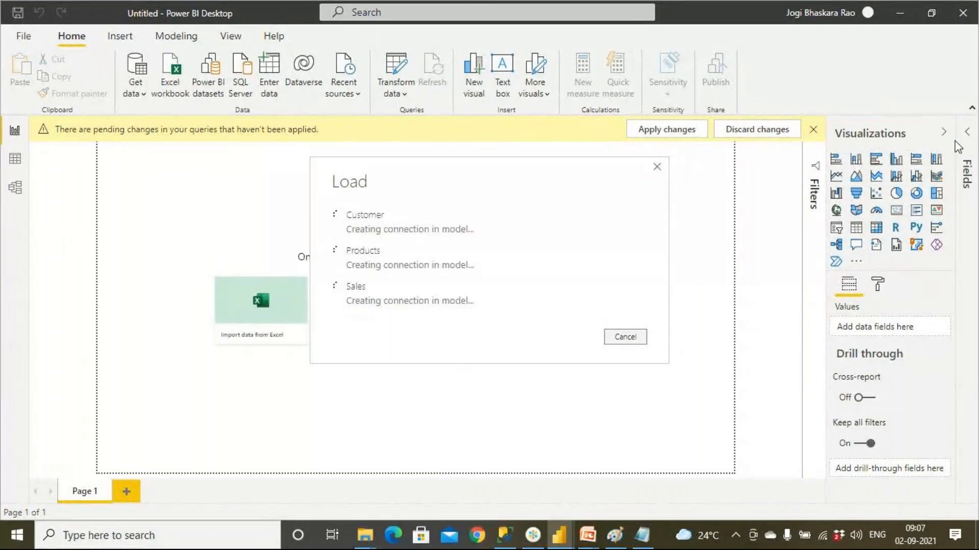
left_click(962, 145)
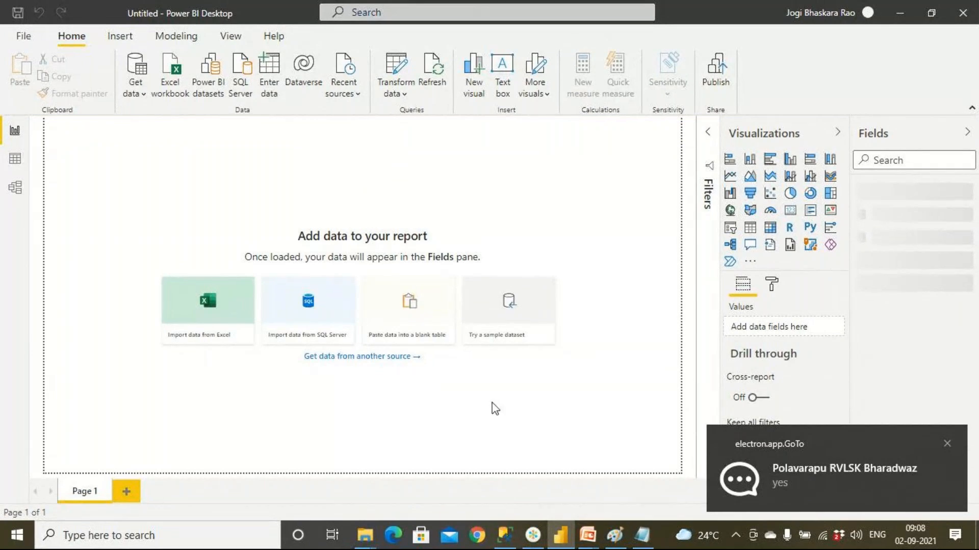
Switch to the OLTP-to-DWH diagram in Paint, check the GoTo meeting, and dismiss the chat notification.
left_click(614, 535)
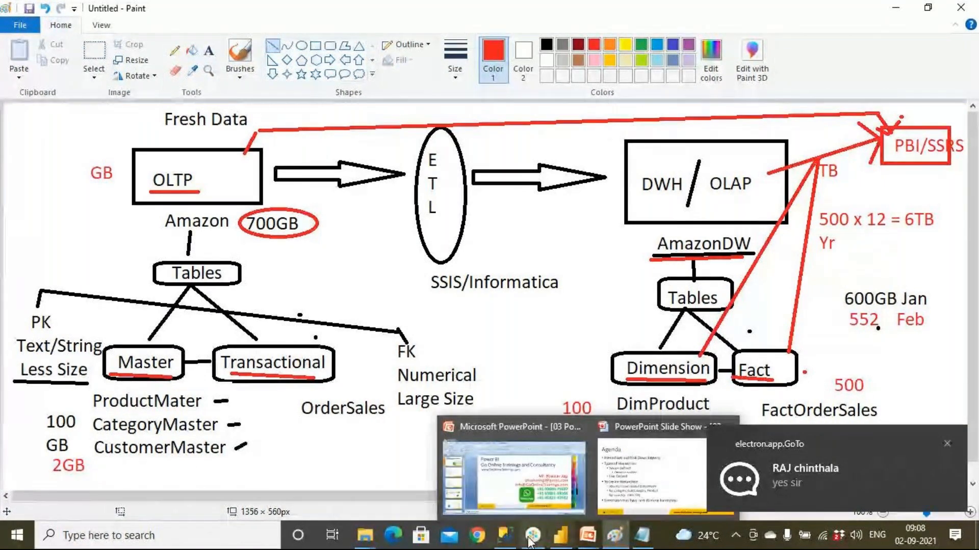
mouse_move(559, 542)
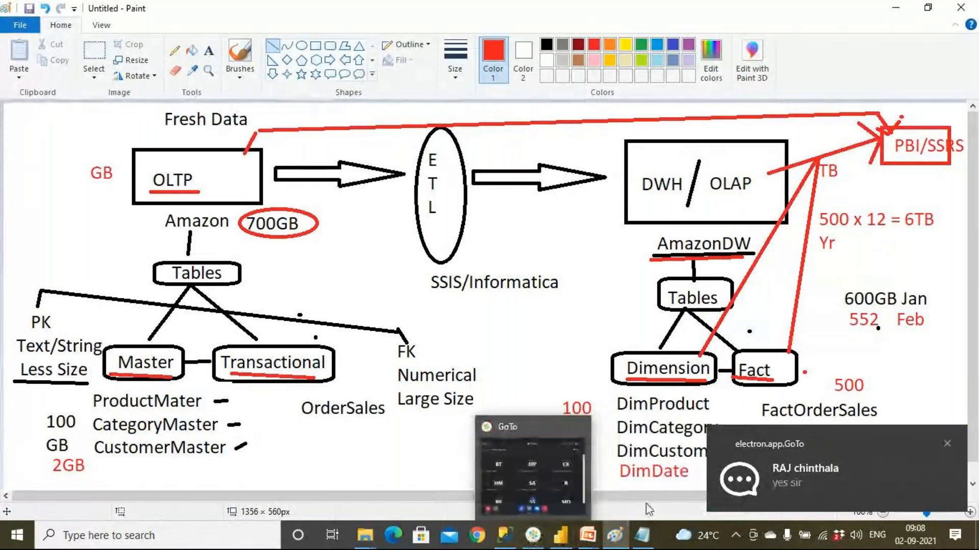
left_click(539, 543)
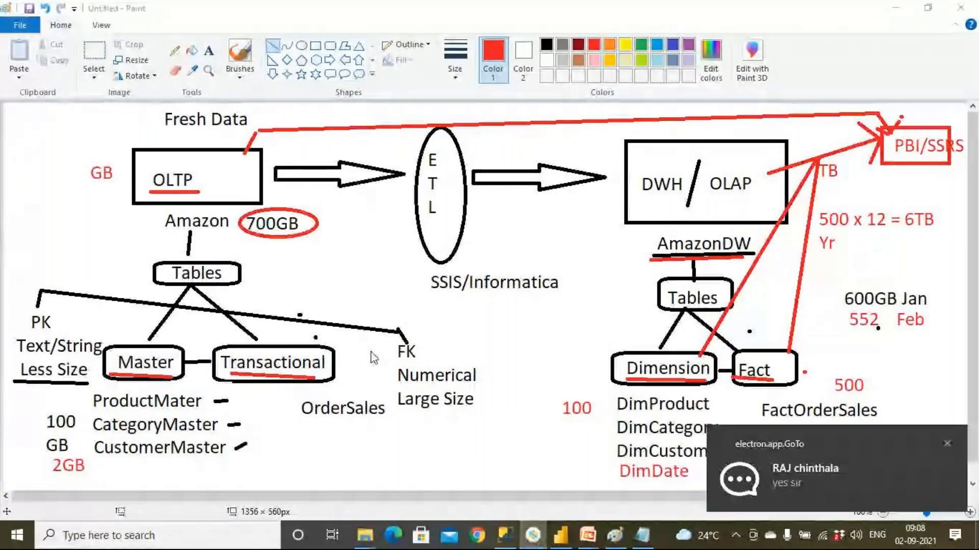
left_click(96, 217)
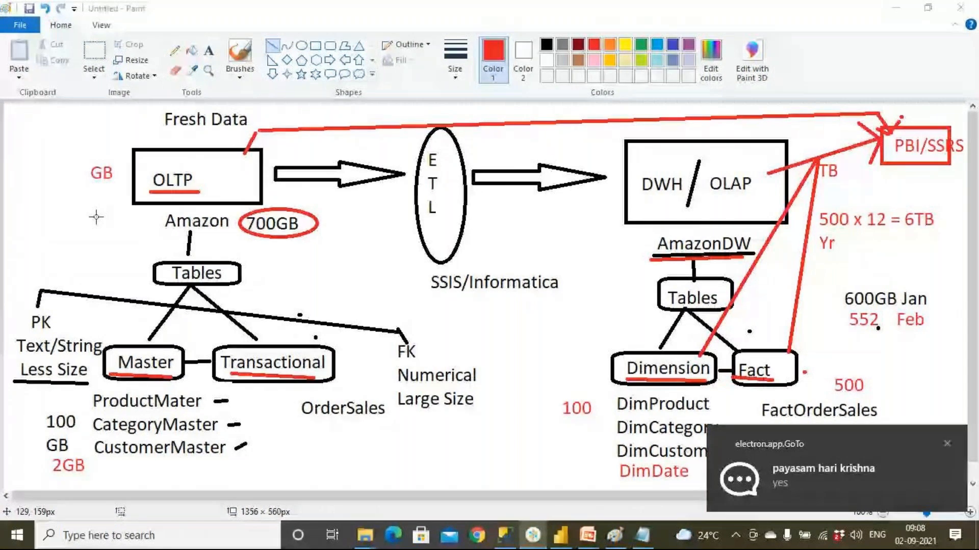
left_click(947, 446)
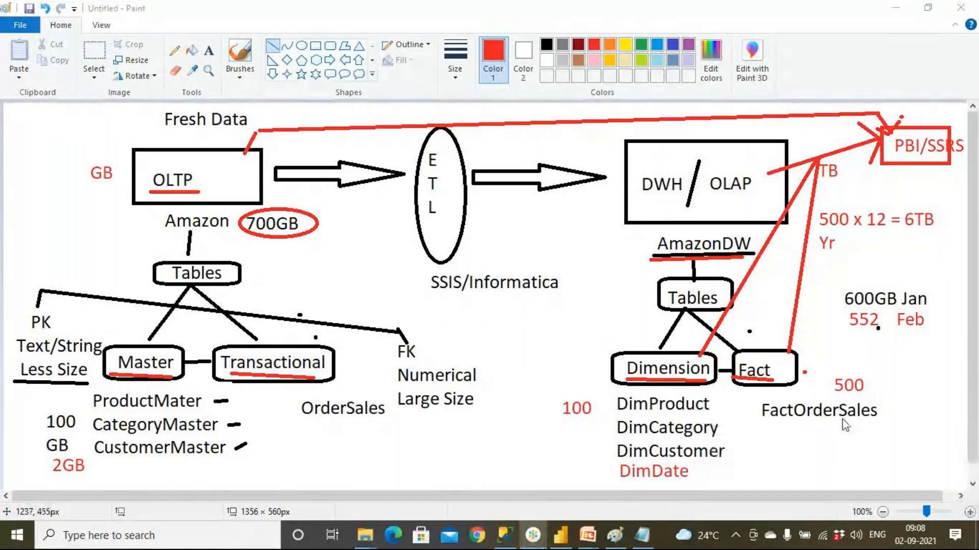
left_click(41, 208)
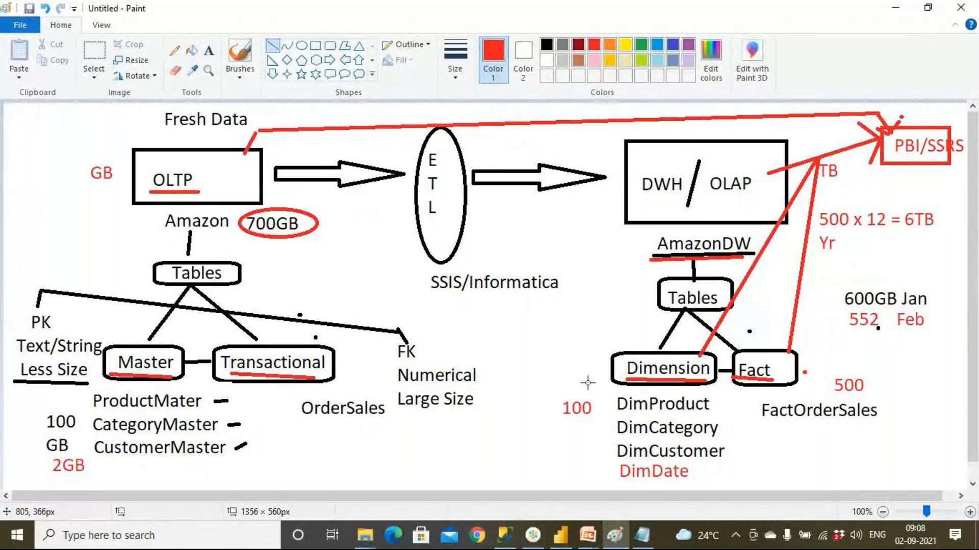
Switch to the Notepad notes and review them from the YearHierarchy block down to the Country, State, City table.
left_click(642, 535)
left_click(316, 356)
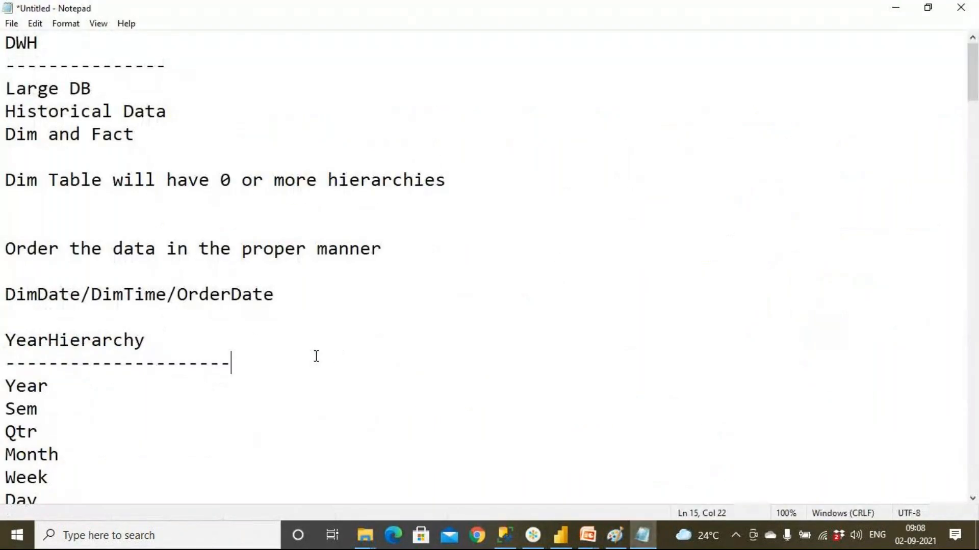
scroll(316, 357, "down", 9)
scroll(316, 357, "down", 20)
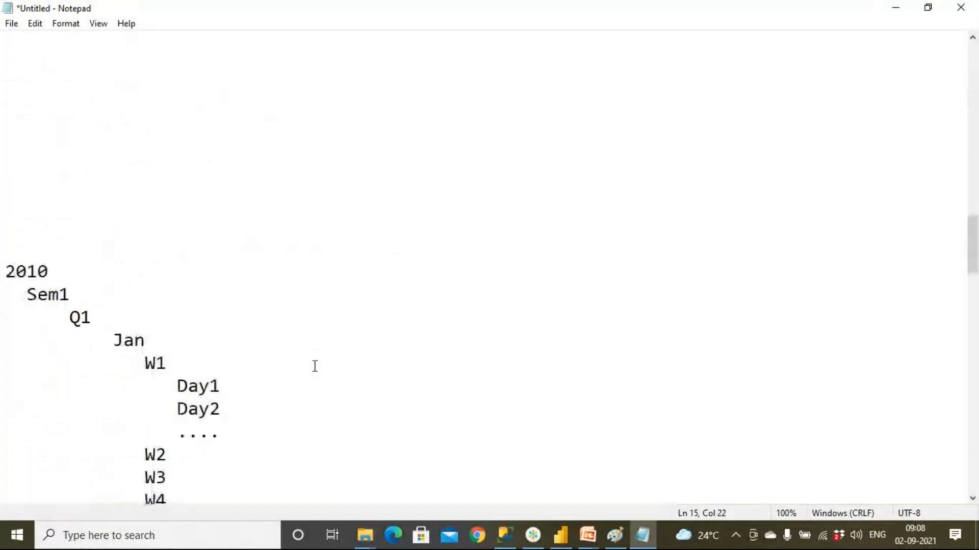
scroll(315, 375, "down", 5)
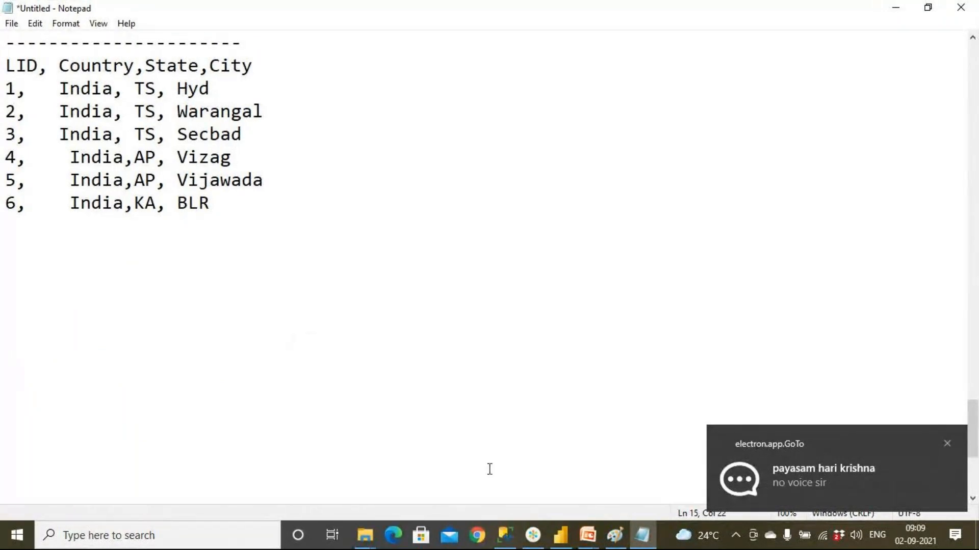
left_click(533, 533)
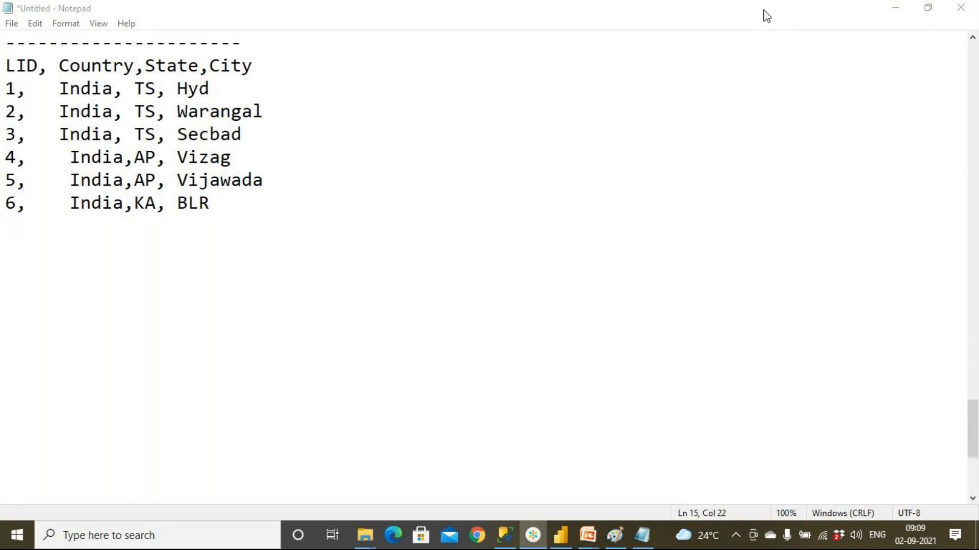
left_click(69, 244)
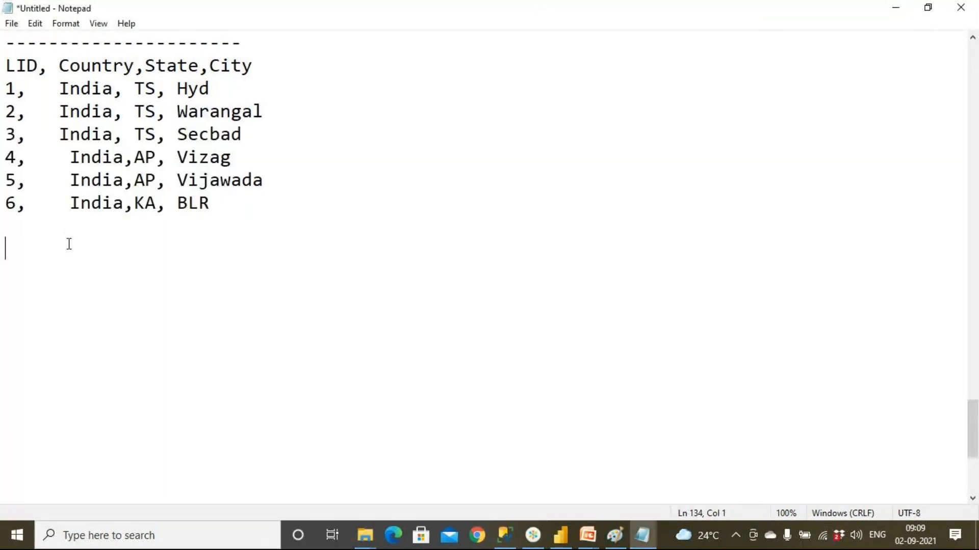
Switch to Power BI Desktop and examine the fields of the Customer and Products tables.
left_click(567, 542)
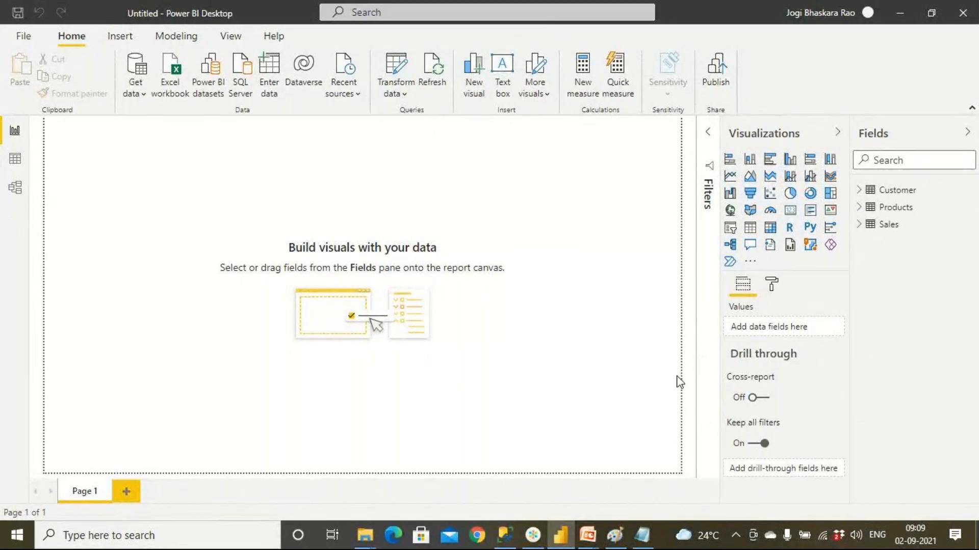
left_click(860, 194)
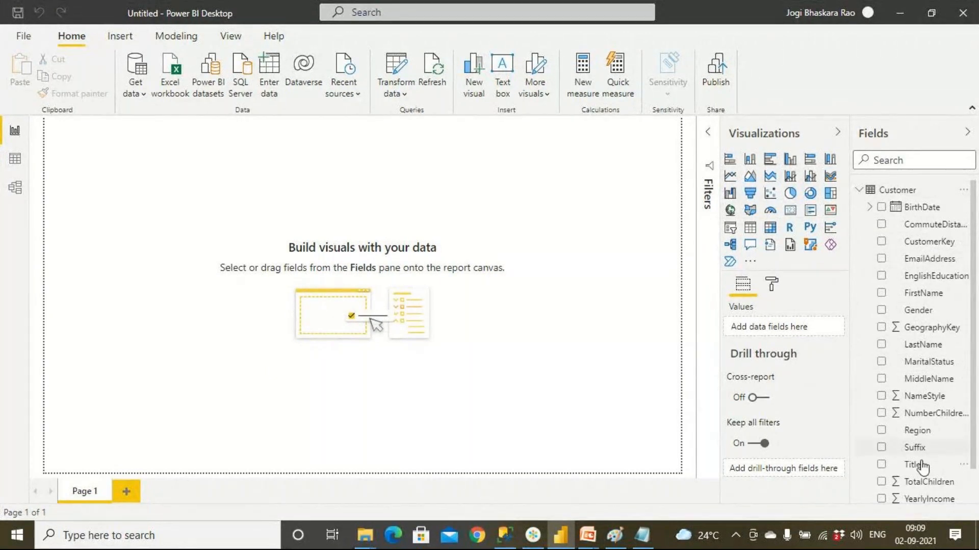
left_click(860, 190)
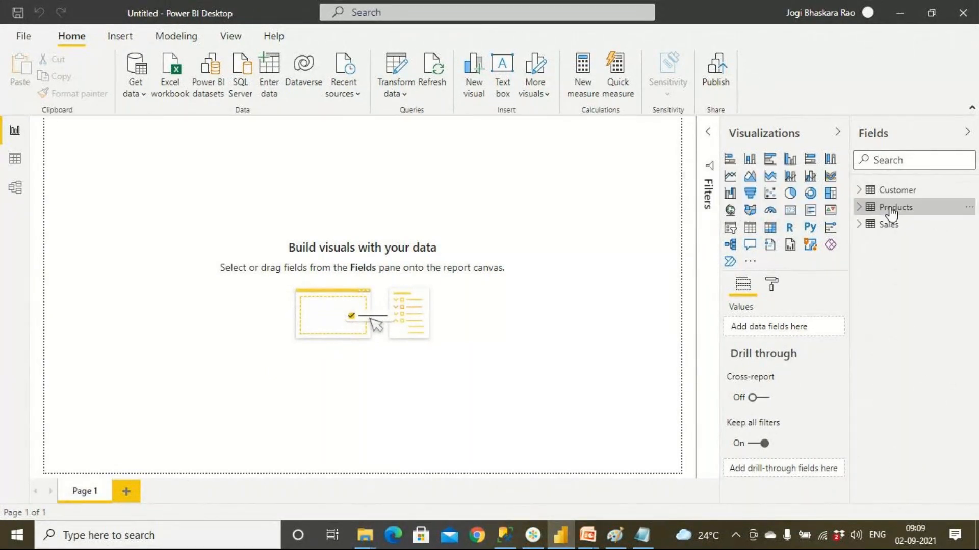
left_click(861, 209)
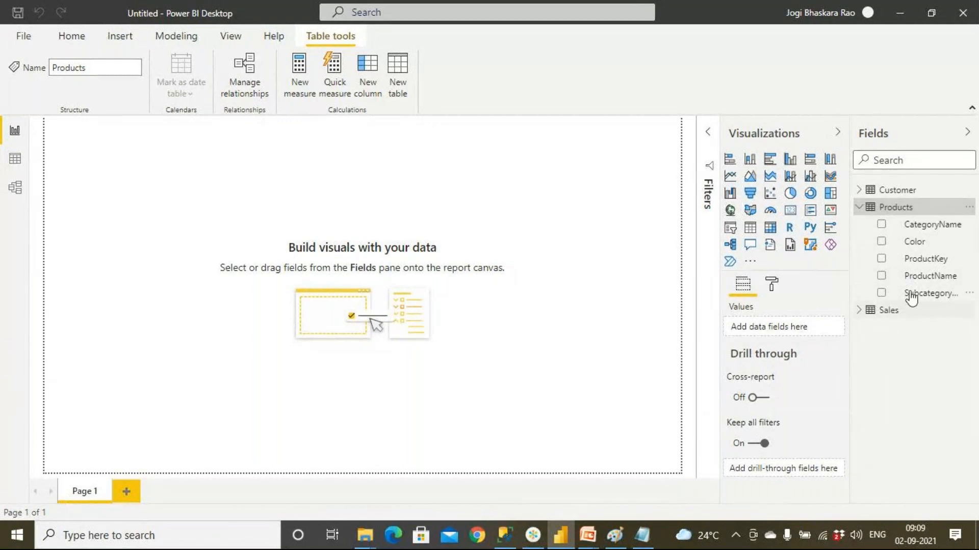
mouse_move(905, 215)
Bring up the Notepad notes and switch to the PowerPoint Agenda slide to review the types of hierarchies.
left_click(642, 535)
mouse_move(601, 541)
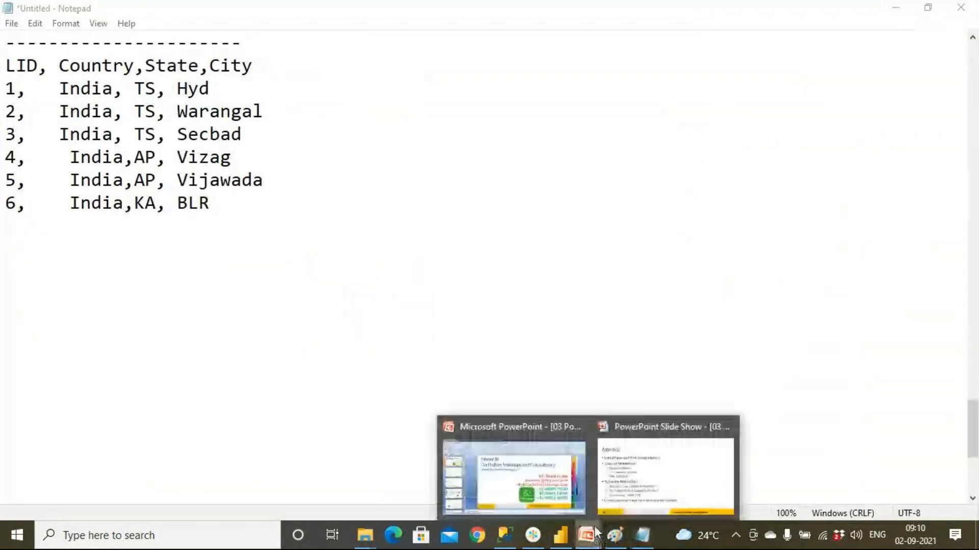
left_click(665, 469)
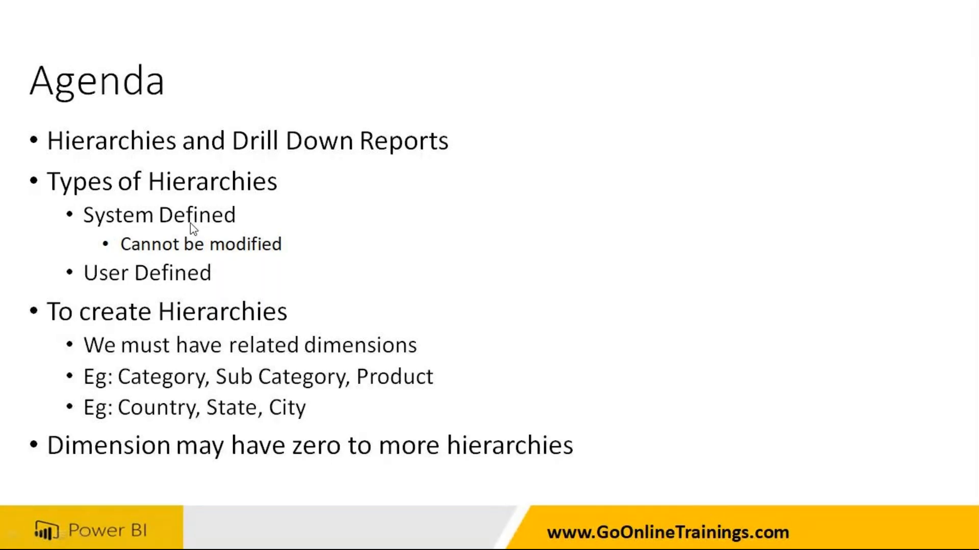
Return to Power BI Desktop and examine the levels of the OrderDate date hierarchy in the Sales table.
key("alt+Tab")
key("super")
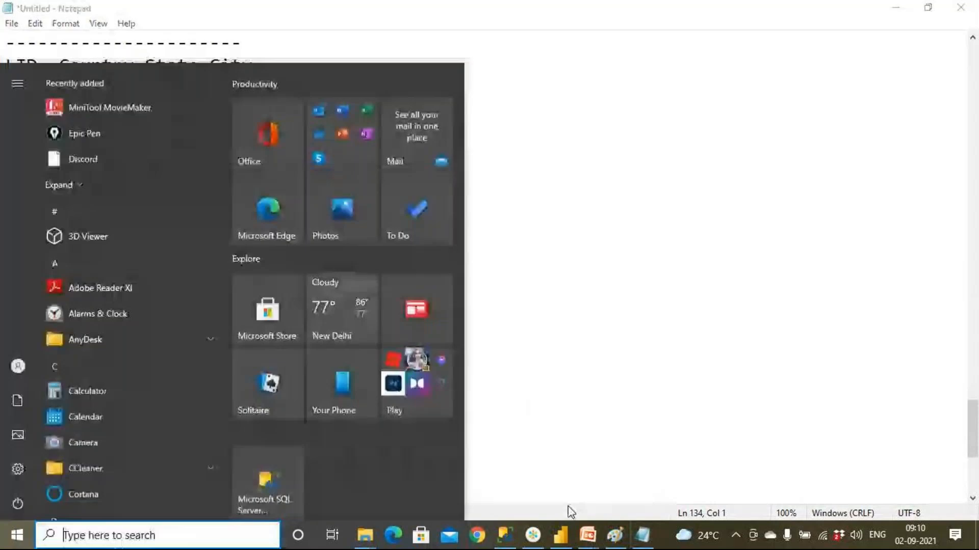
left_click(561, 535)
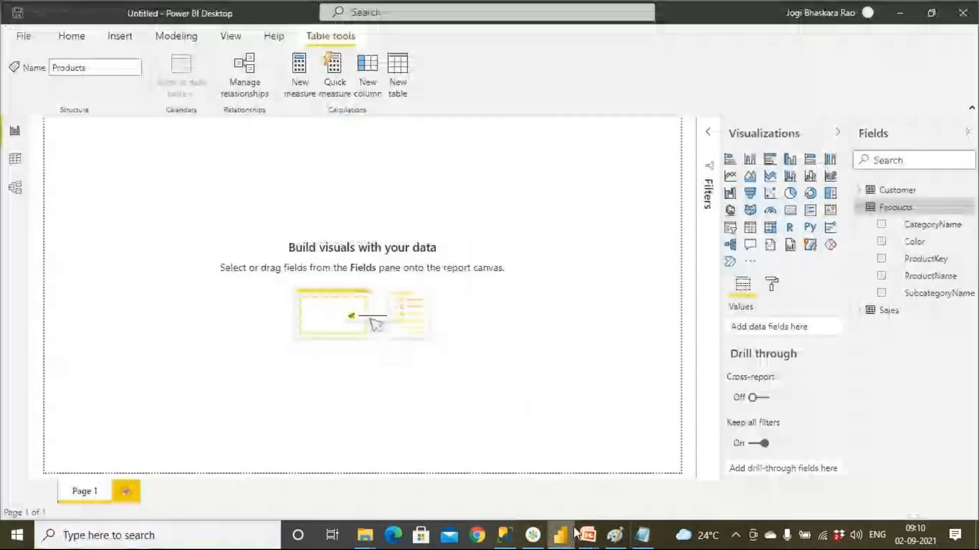
left_click(859, 207)
left_click(860, 225)
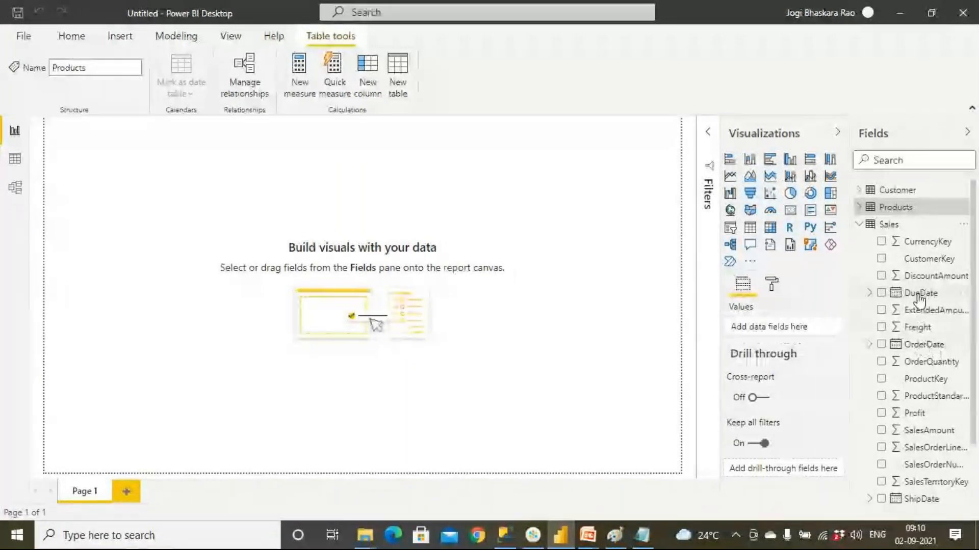
left_click(869, 344)
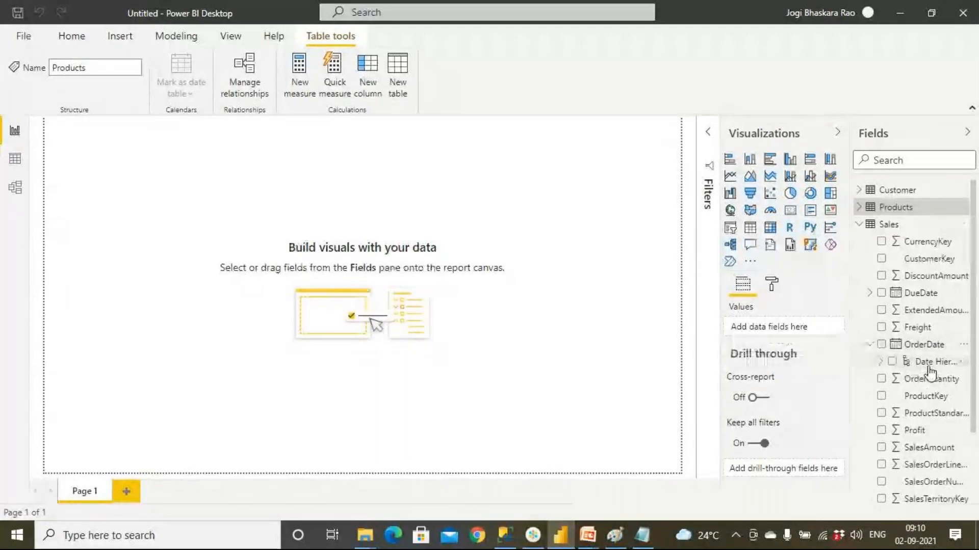
left_click(880, 362)
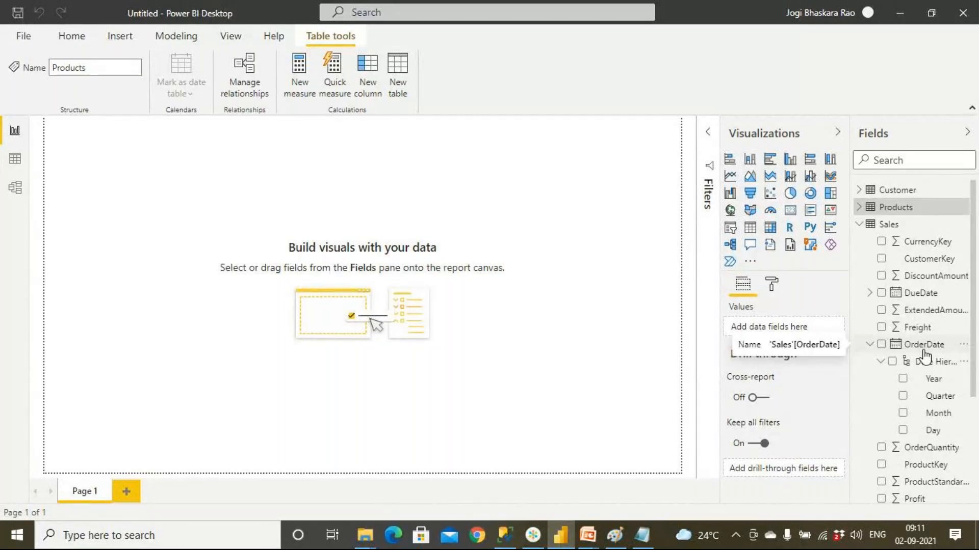
left_click(869, 344)
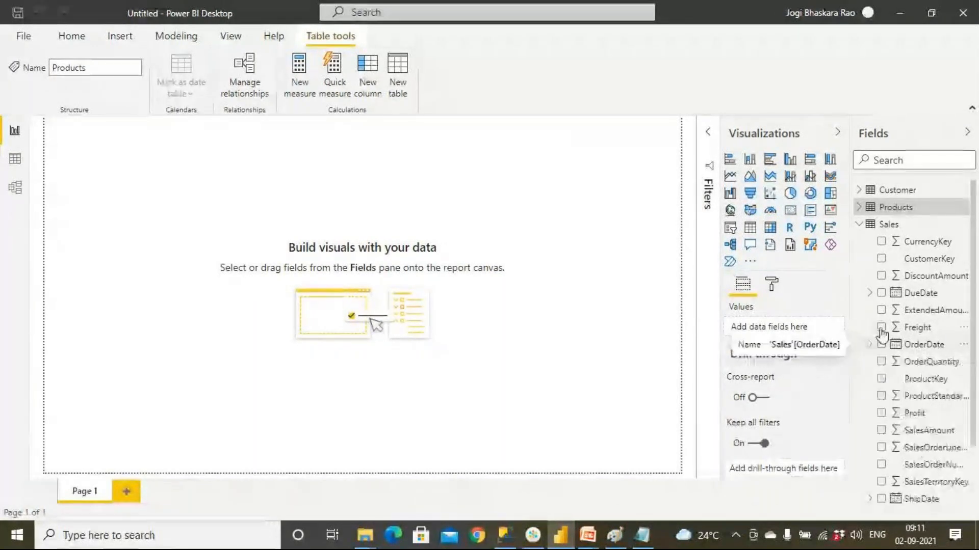
Examine the levels of the DueDate date hierarchy in the Sales table, then collapse the table.
left_click(870, 294)
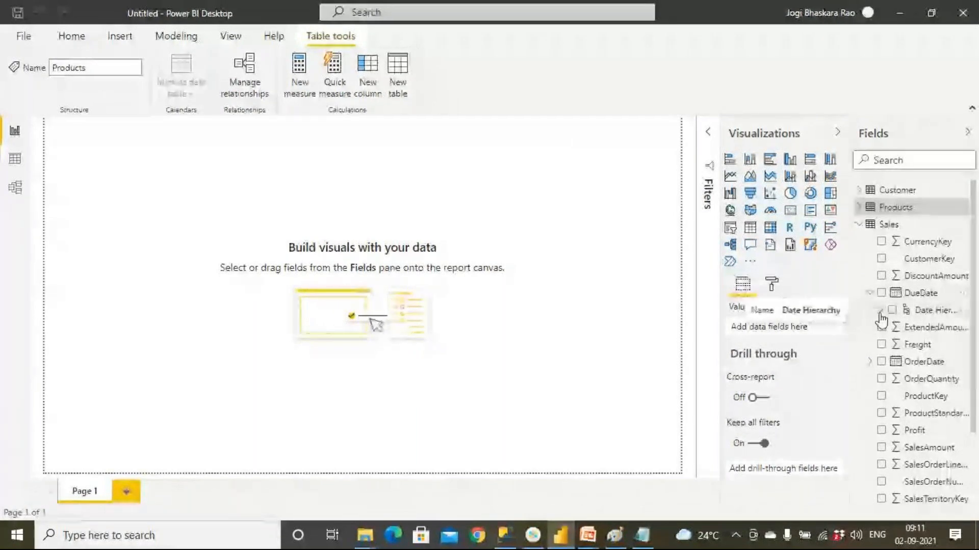
left_click(881, 310)
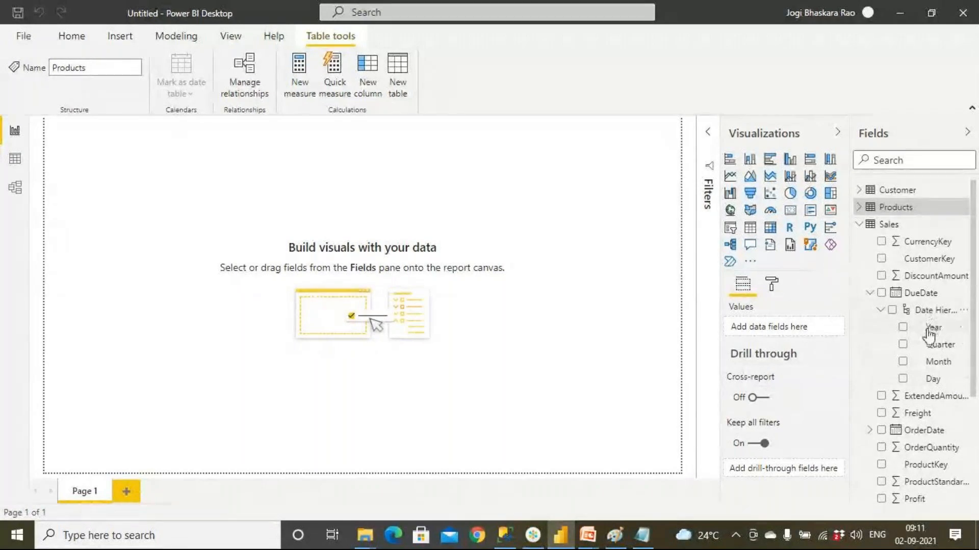
left_click(870, 293)
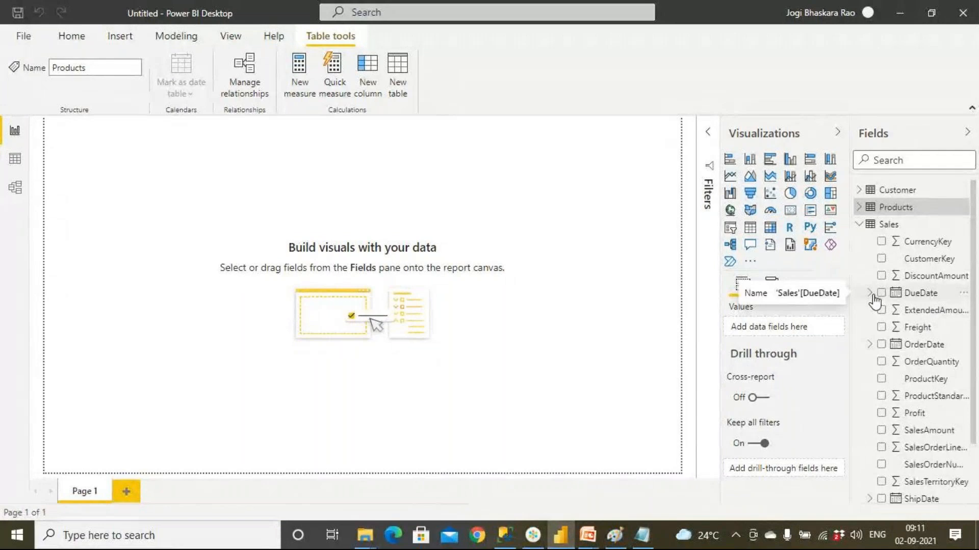
left_click(859, 225)
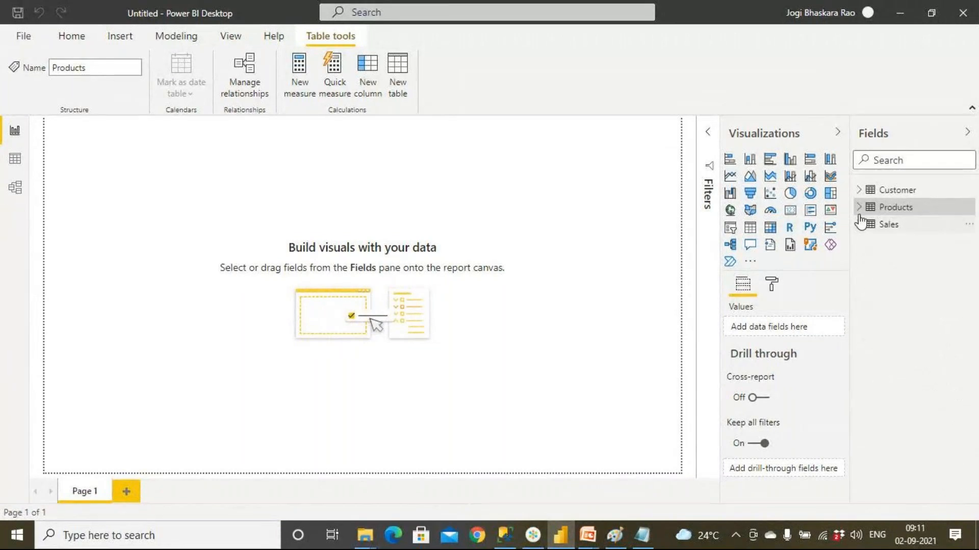
Create a hierarchy from the CategoryName field of the Products table and expand it to show its level.
left_click(859, 207)
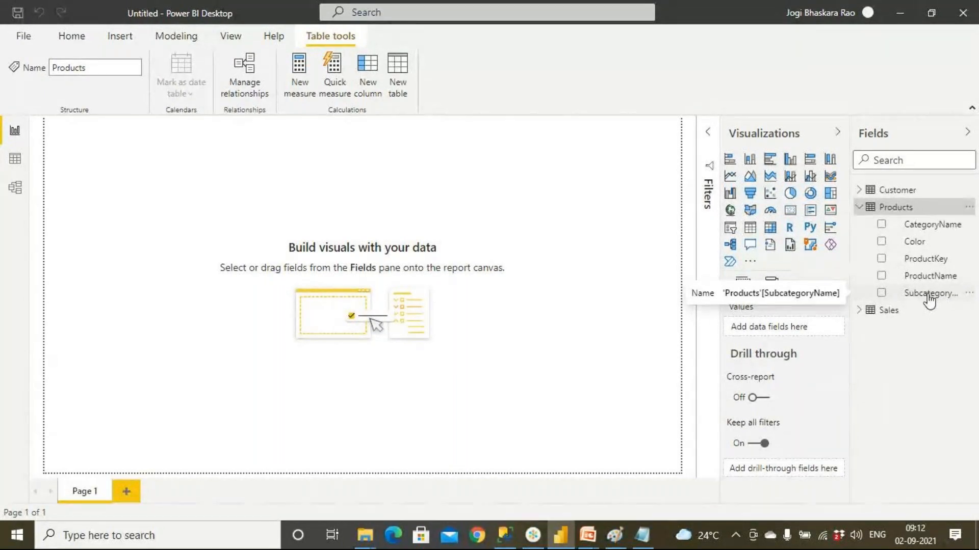
left_click(921, 232)
right_click(921, 232)
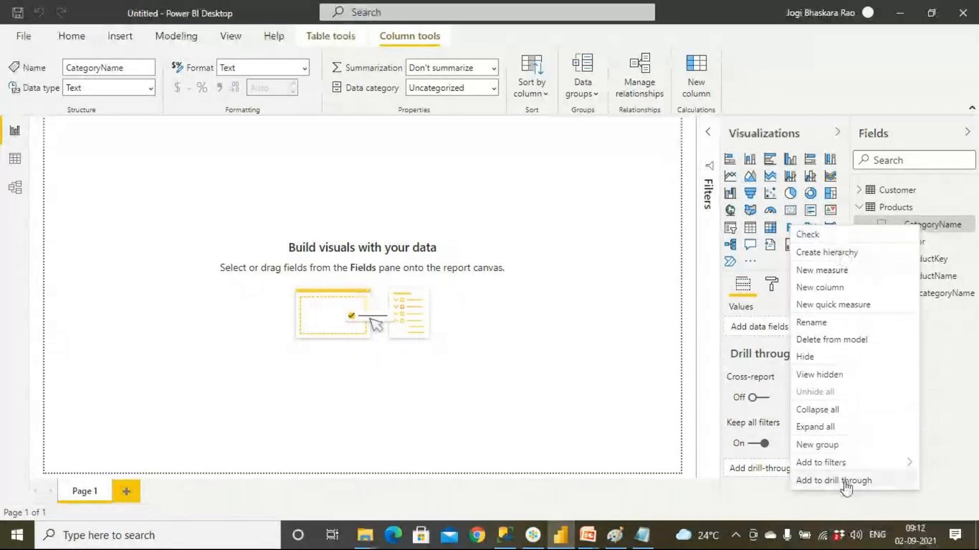
left_click(915, 230)
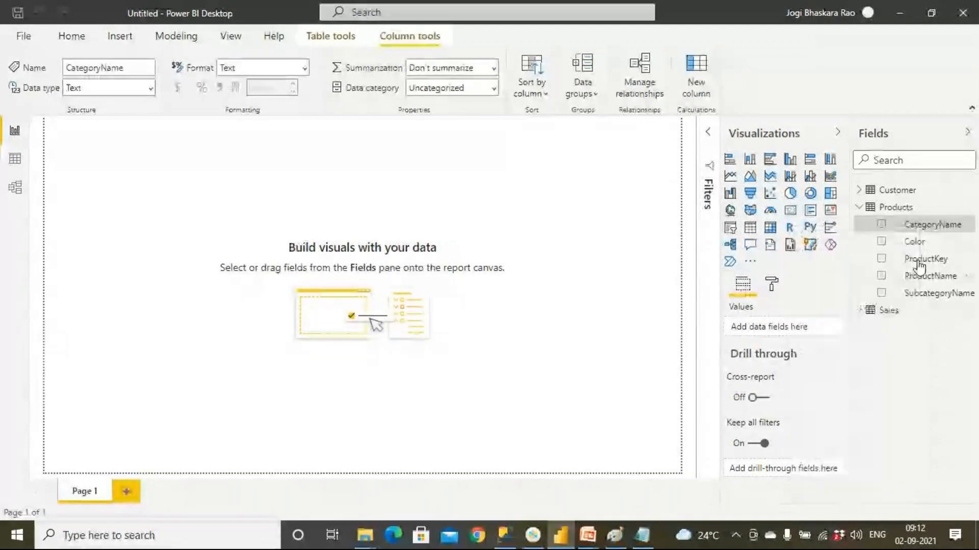
right_click(917, 231)
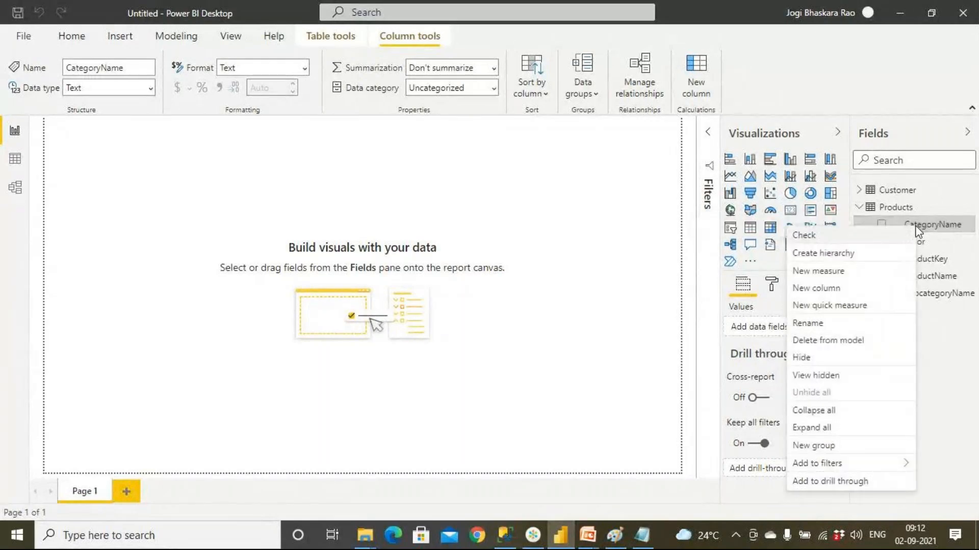
left_click(823, 253)
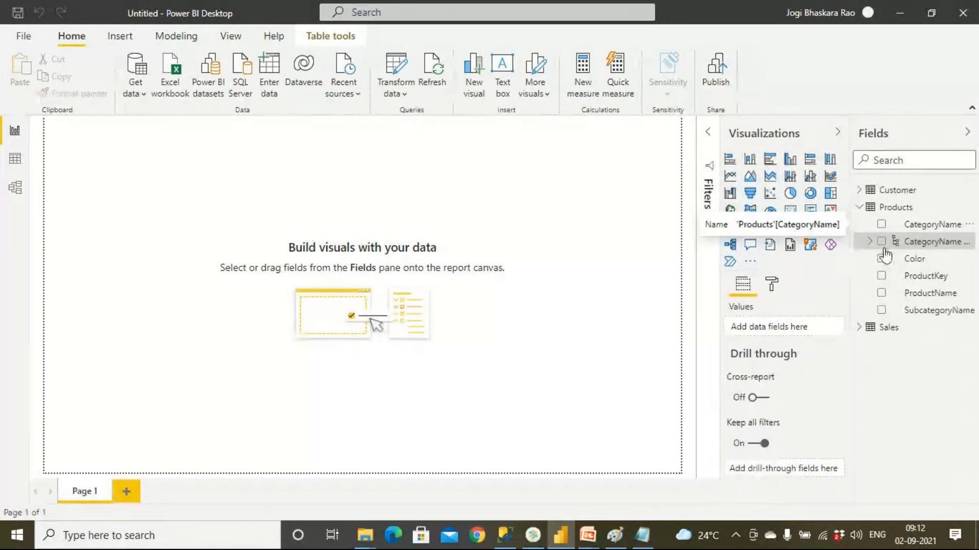
left_click(870, 243)
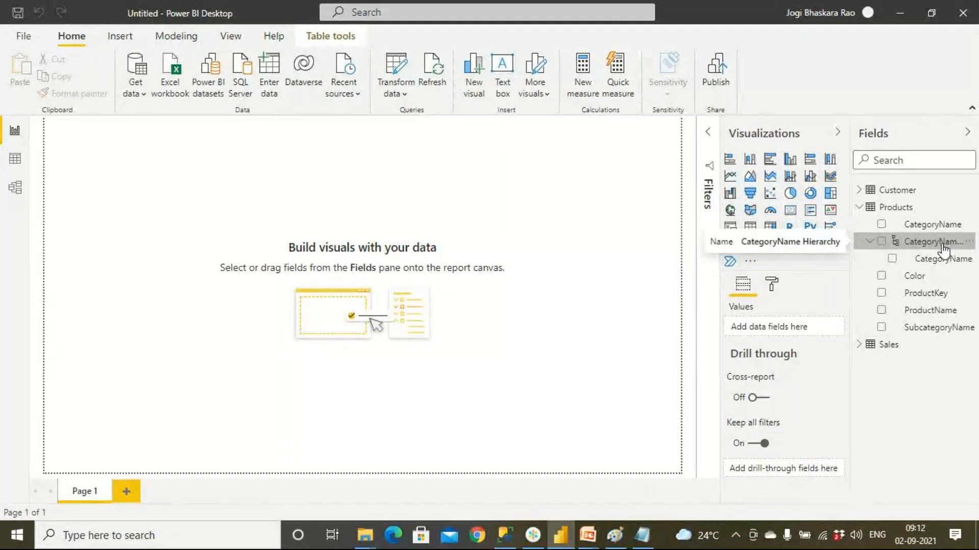
Add the SubcategoryName and ProductName fields, in that order, as lower levels of the CategoryName hierarchy.
left_click(927, 332)
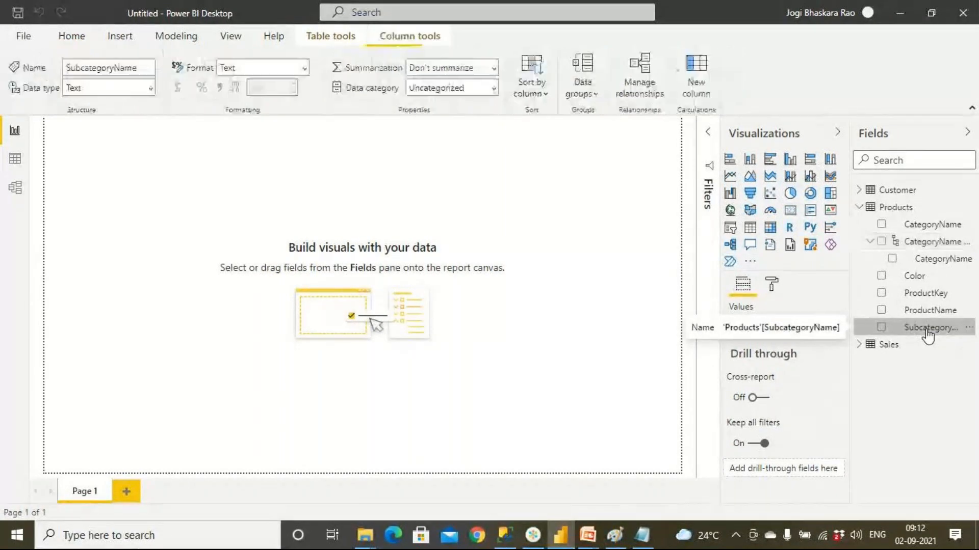
right_click(928, 332)
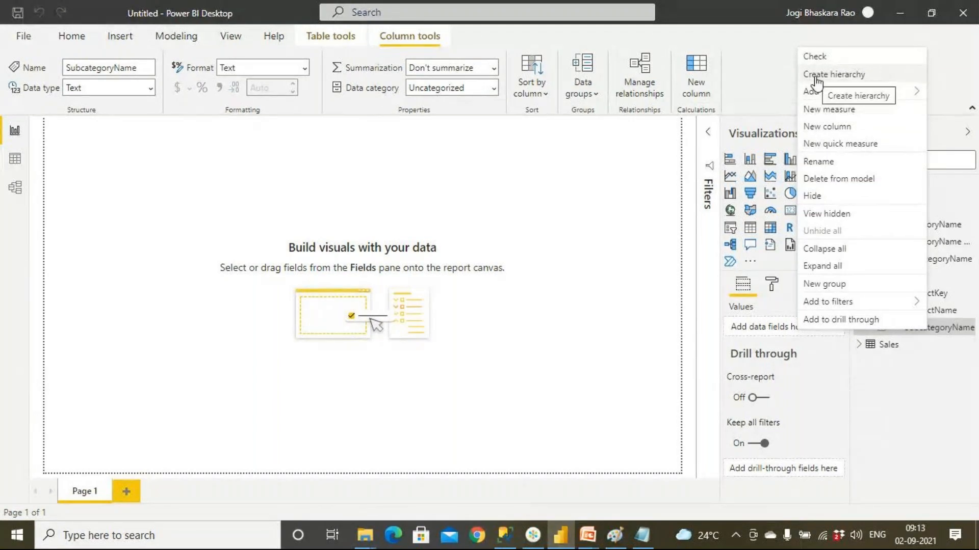
mouse_move(822, 101)
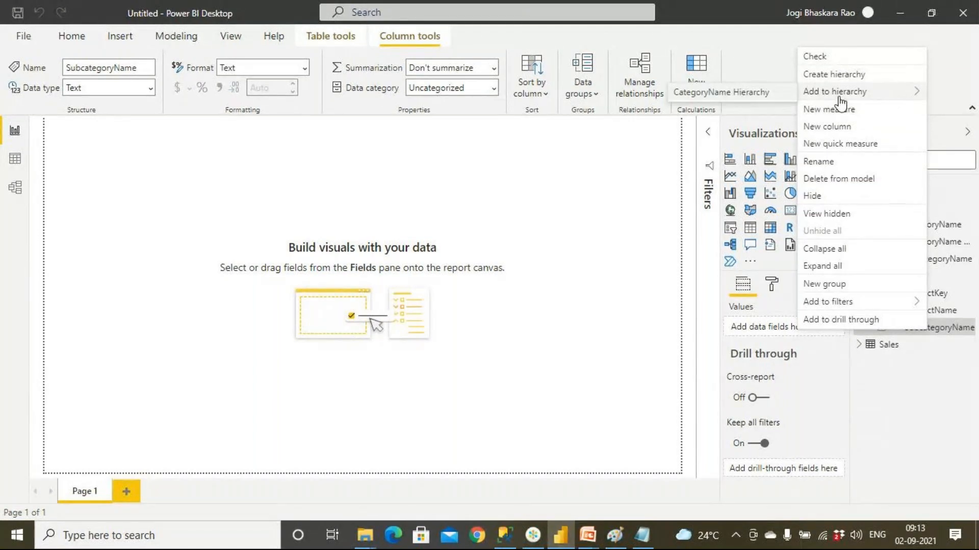
left_click(760, 93)
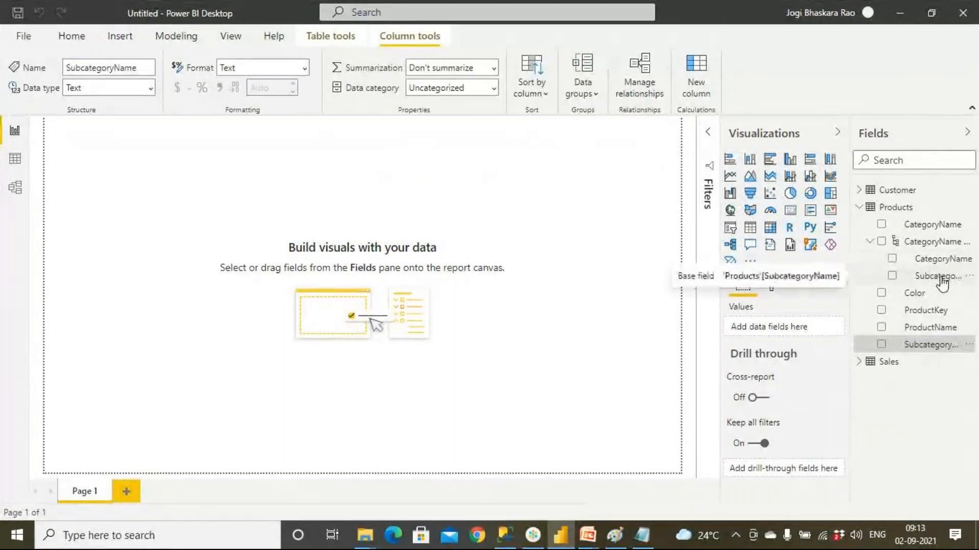
left_click(936, 331)
right_click(936, 332)
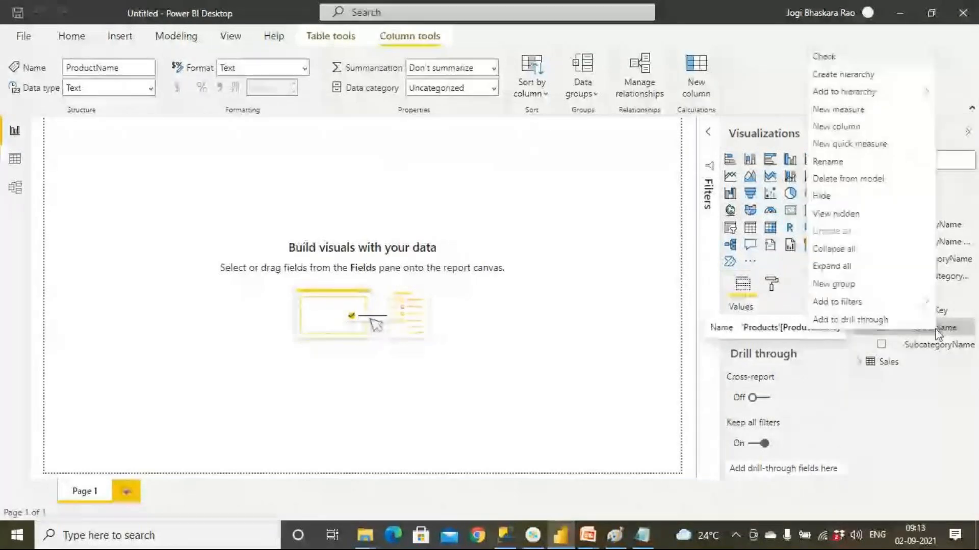
mouse_move(862, 93)
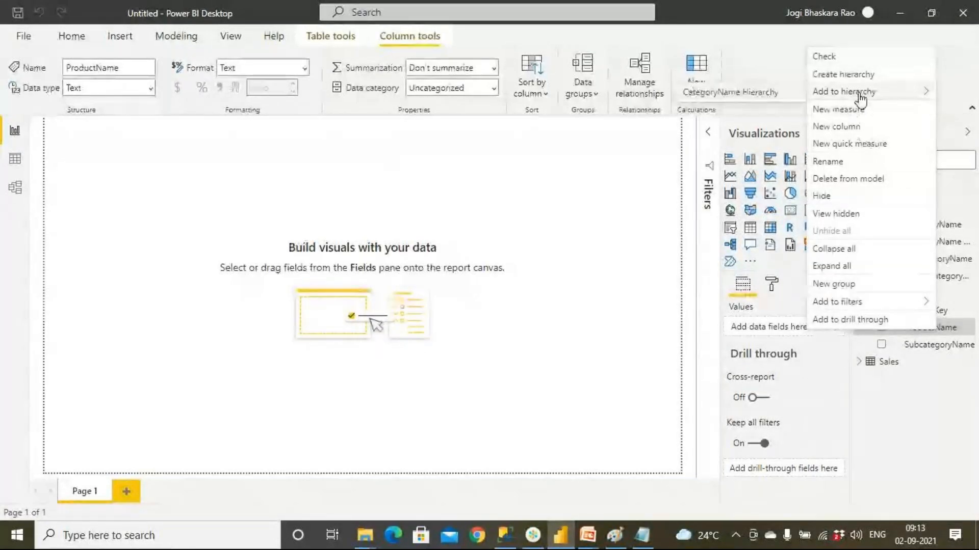
left_click(776, 96)
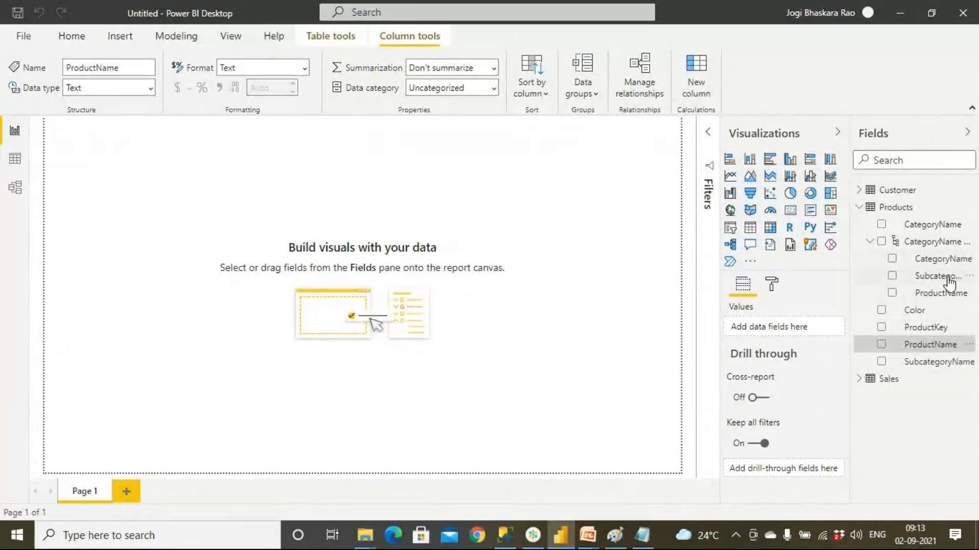
Rename the CategoryName hierarchy in the Products table as ProdHierarchy.
left_click(926, 250)
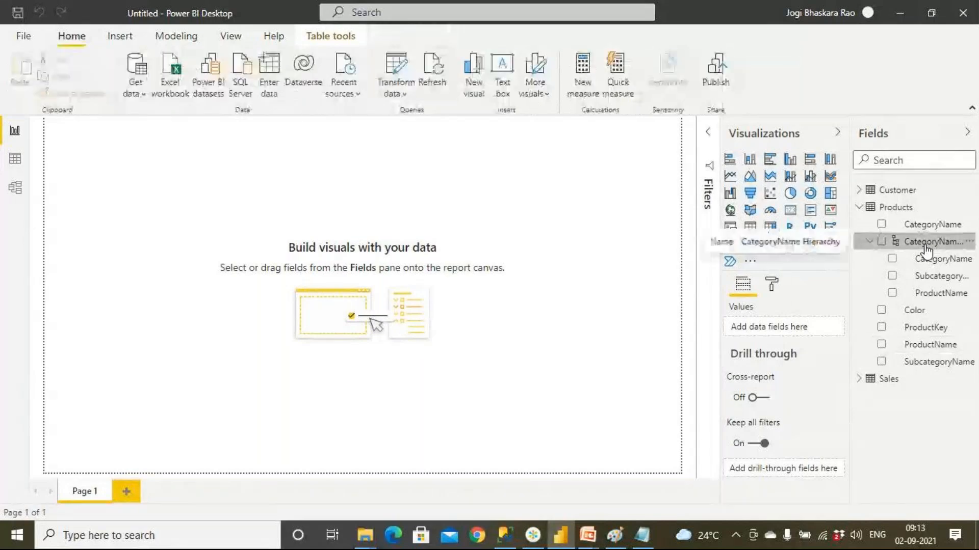
right_click(925, 246)
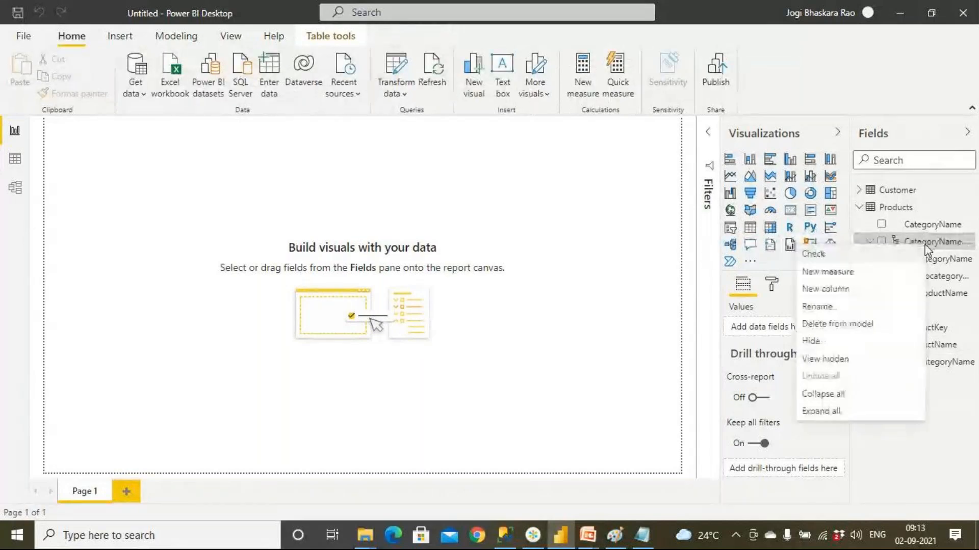
left_click(831, 307)
type("Pro")
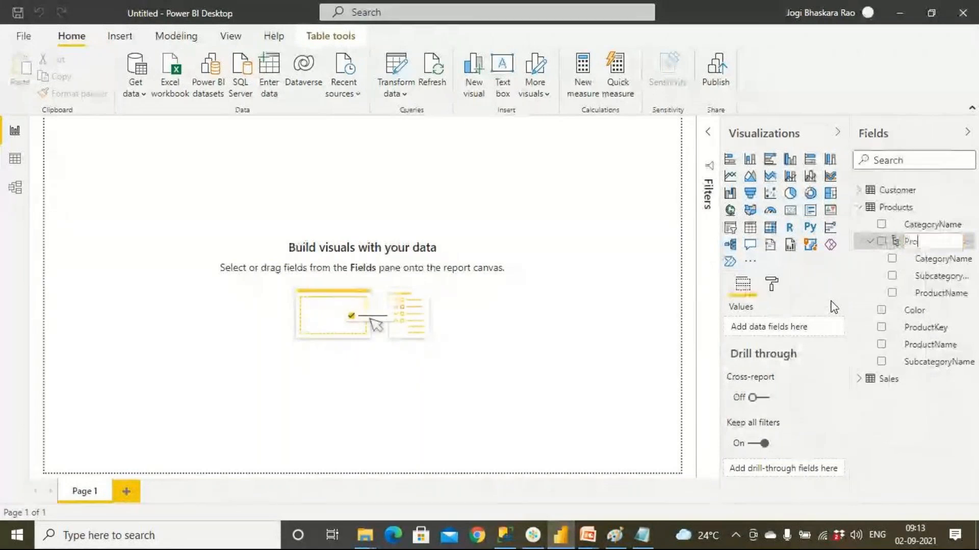
type("dH")
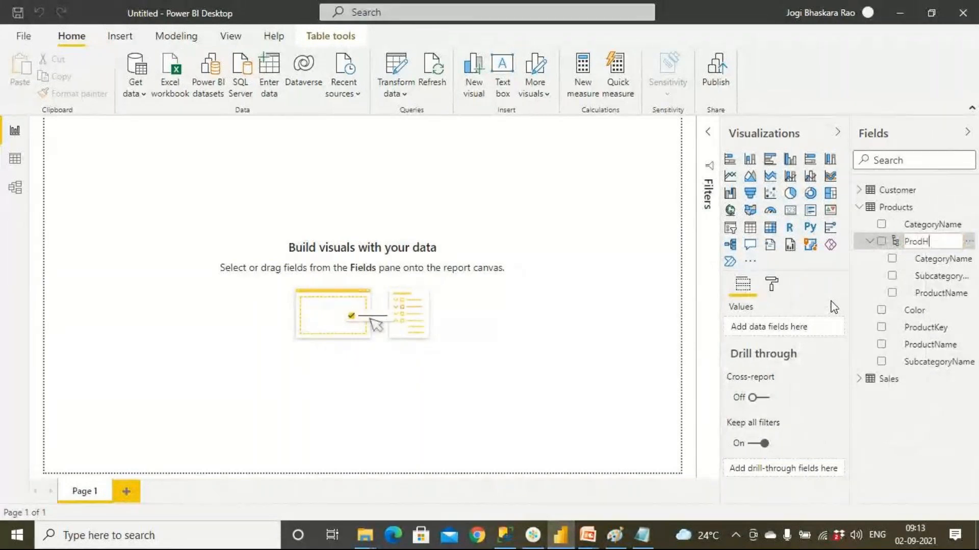
type("ierarchy")
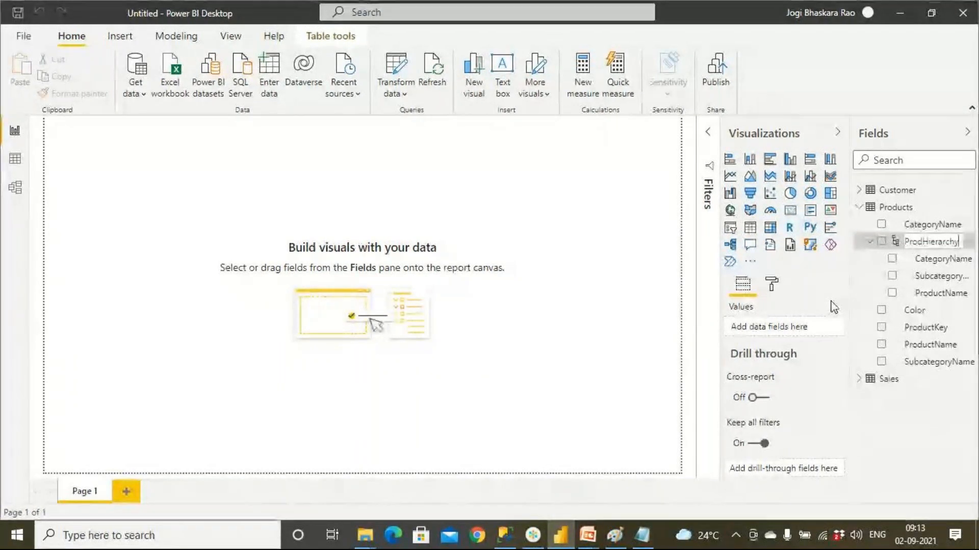
key("Return")
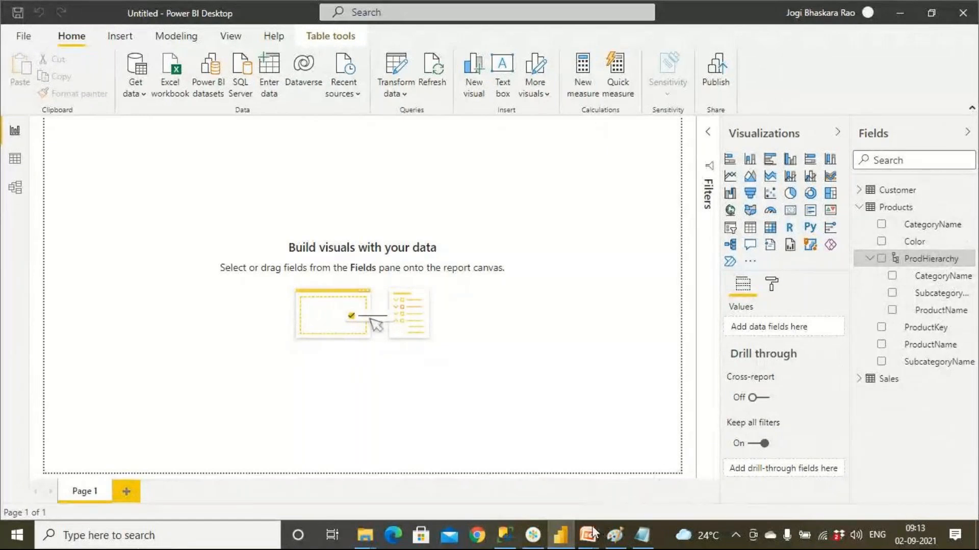
Switch to the PowerPoint Agenda slide and review the points on creating hierarchies from related dimensions.
mouse_move(593, 533)
left_click(658, 474)
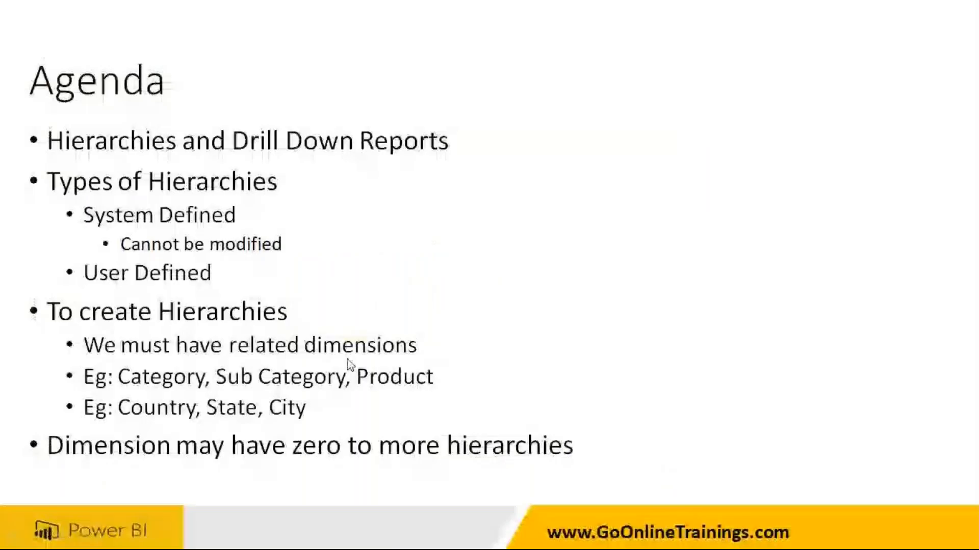
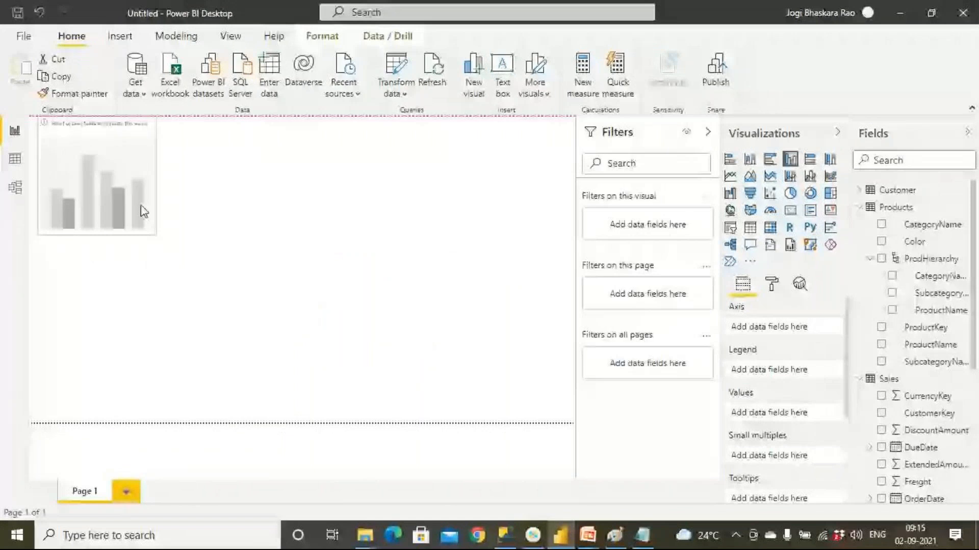
Move the empty clustered column chart away from the page corner and enlarge it to span most of the page width.
left_click_drag(144, 211, 224, 265)
left_click_drag(236, 289, 518, 350)
left_click_drag(460, 312, 447, 291)
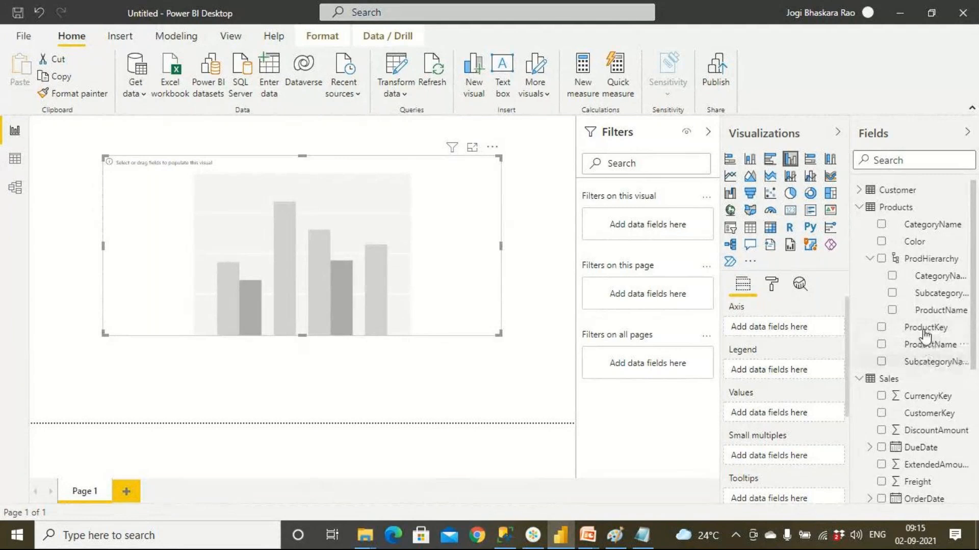
Plot SalesAmount from the Sales table by ProductName from the Products table in the clustered column chart.
left_click(869, 258)
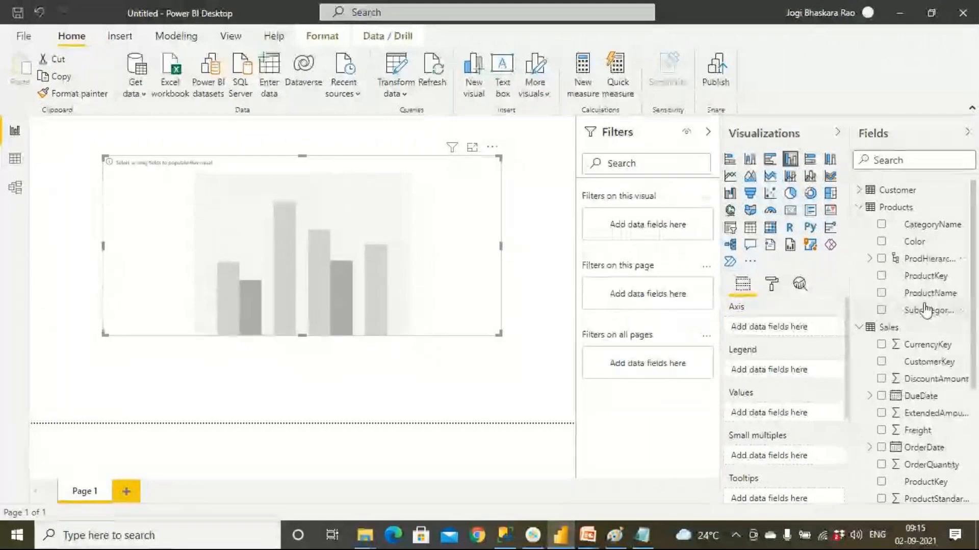
left_click_drag(928, 298, 323, 295)
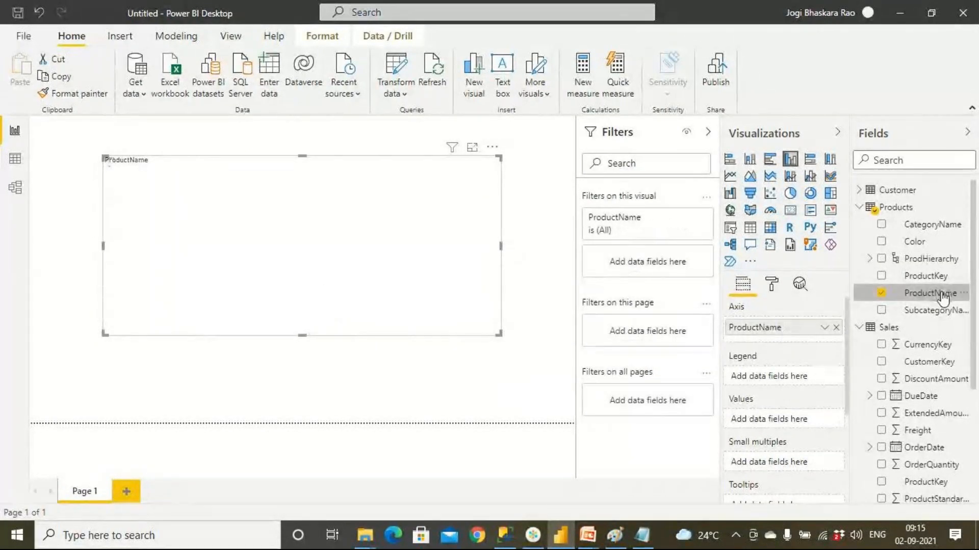
left_click(859, 208)
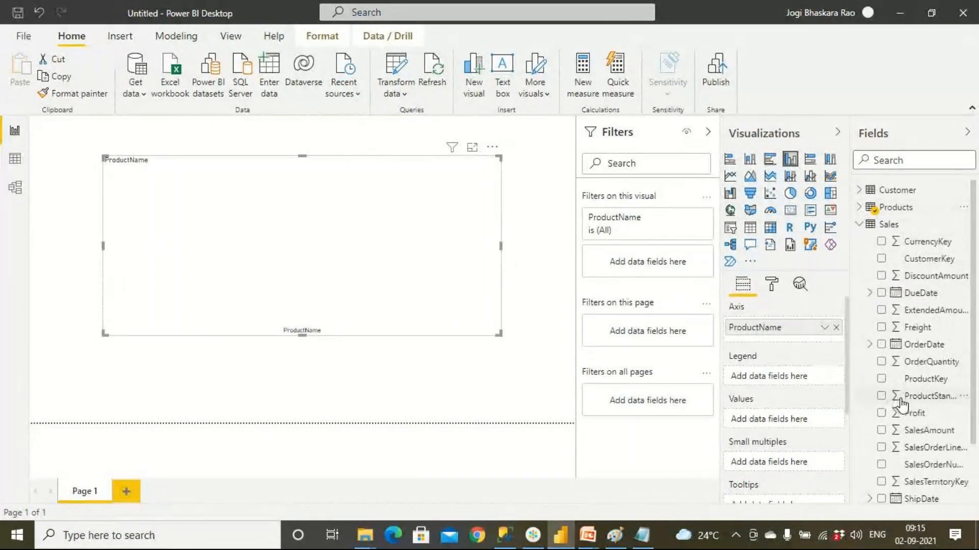
scroll(912, 378, "down", 2)
left_click_drag(929, 357, 452, 293)
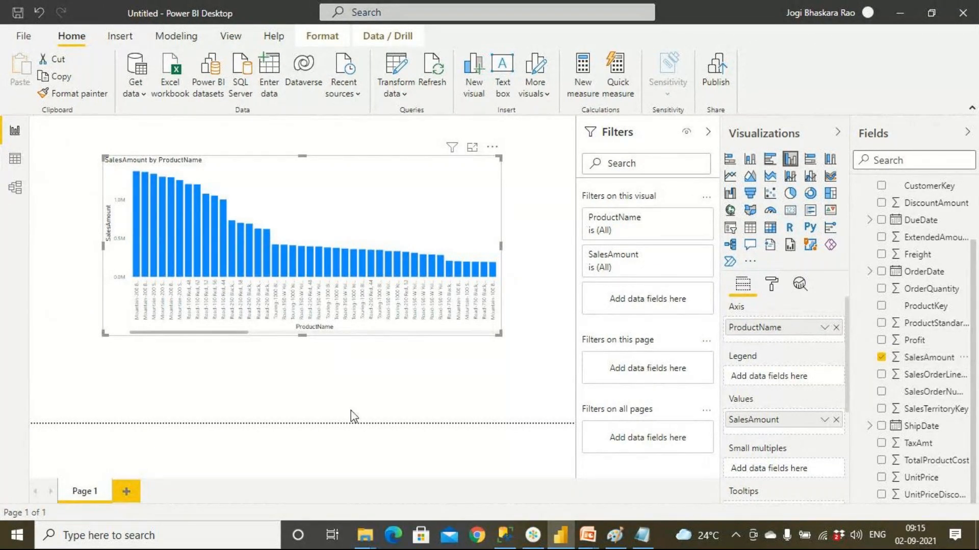
Remove ProductName from the chart and add CategoryName from the Products table in its place.
scroll(861, 349, "up", 2)
scroll(862, 348, "up", 1)
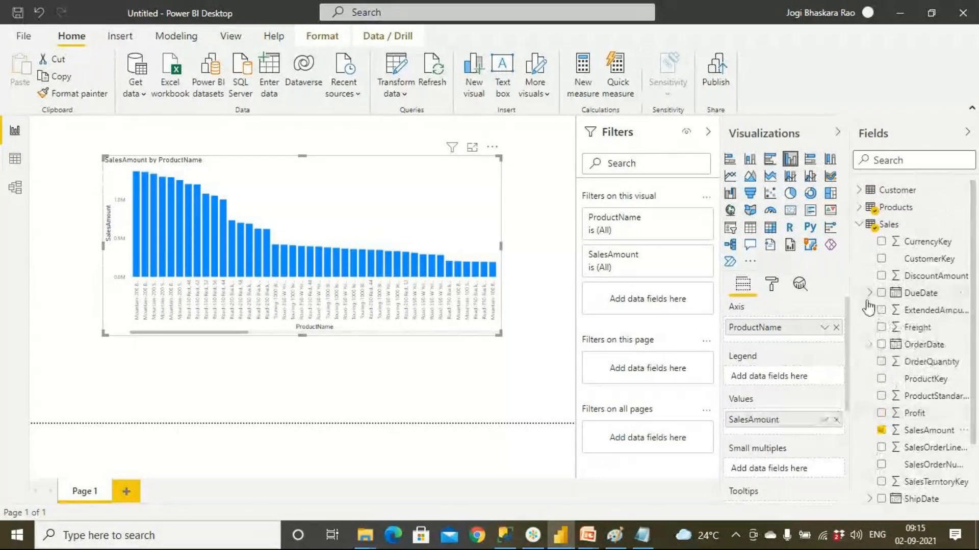
left_click(860, 208)
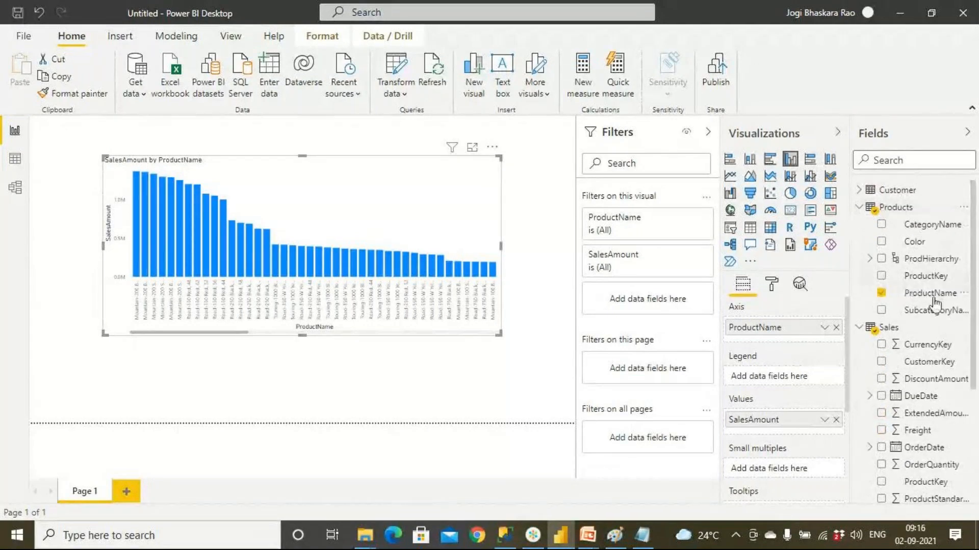
left_click(882, 294)
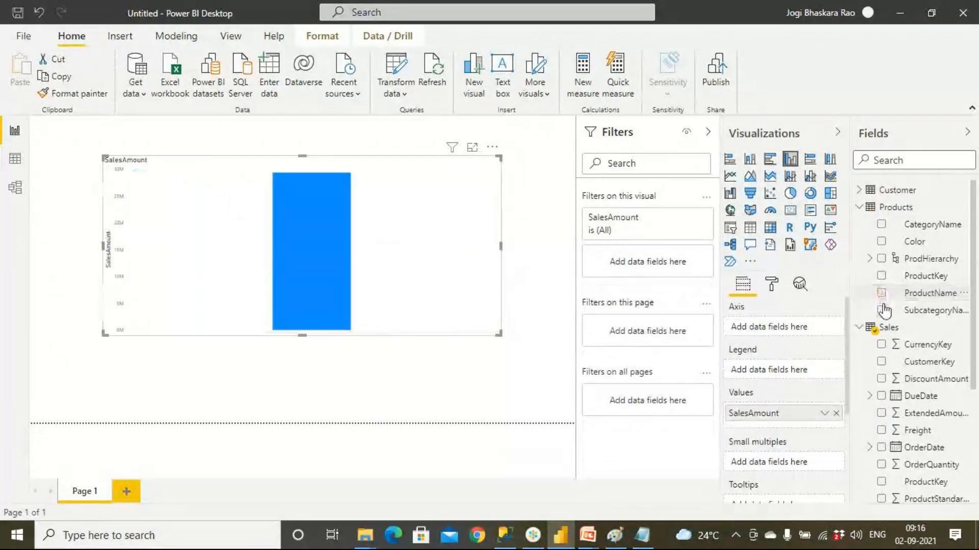
left_click(881, 225)
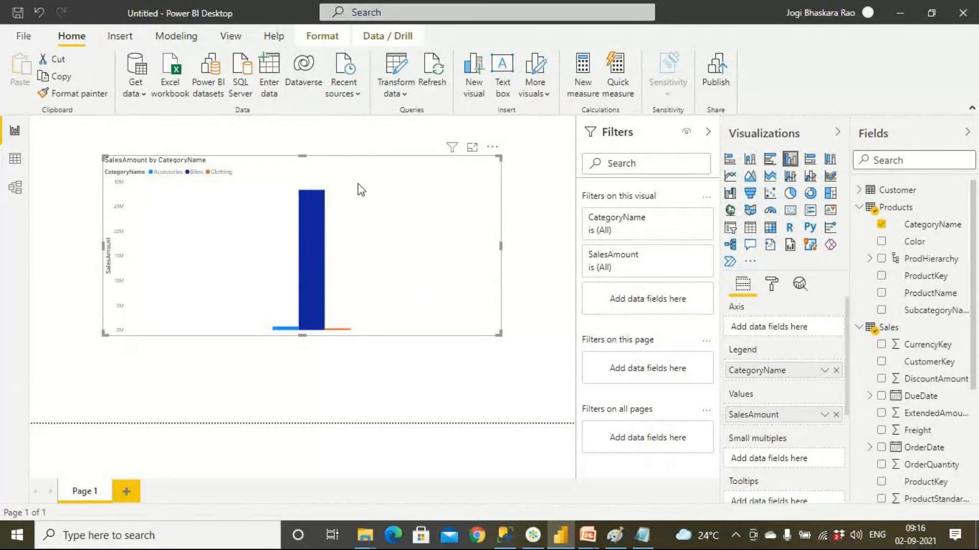
Show the report page at actual size with the Filters pane collapsed, and open the SalesAmount column chart's formatting options.
left_click(219, 35)
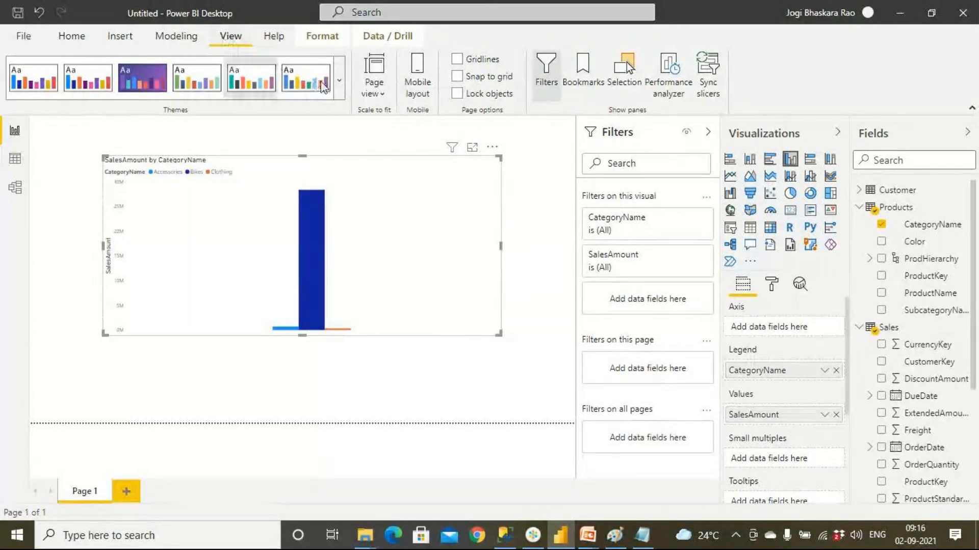
left_click(377, 93)
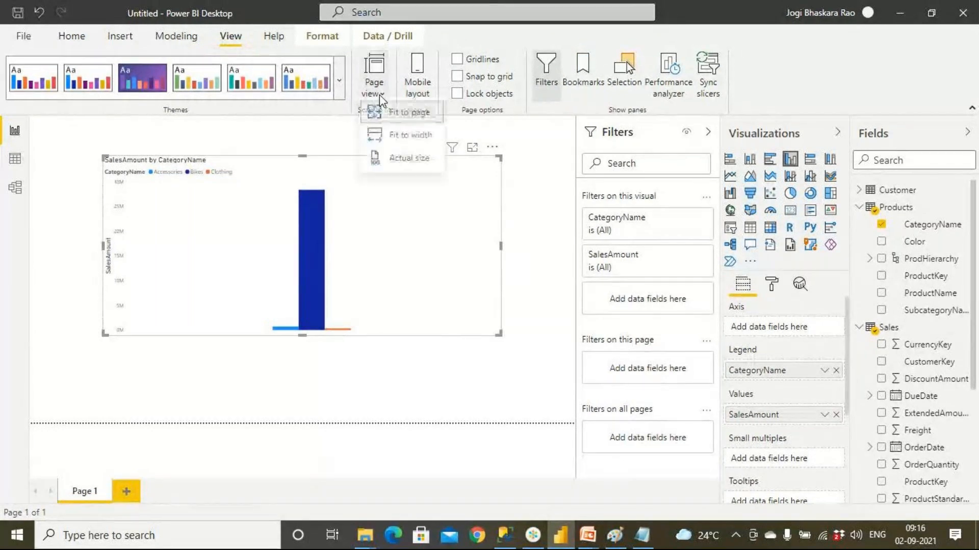
left_click(406, 159)
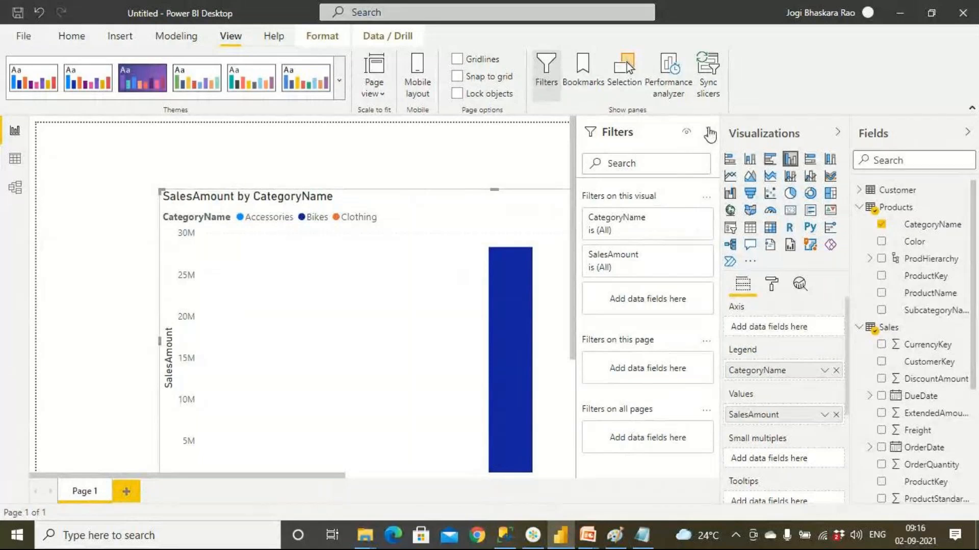
left_click(708, 132)
left_click_drag(485, 476, 542, 476)
left_click_drag(692, 357, 696, 443)
left_click(415, 337)
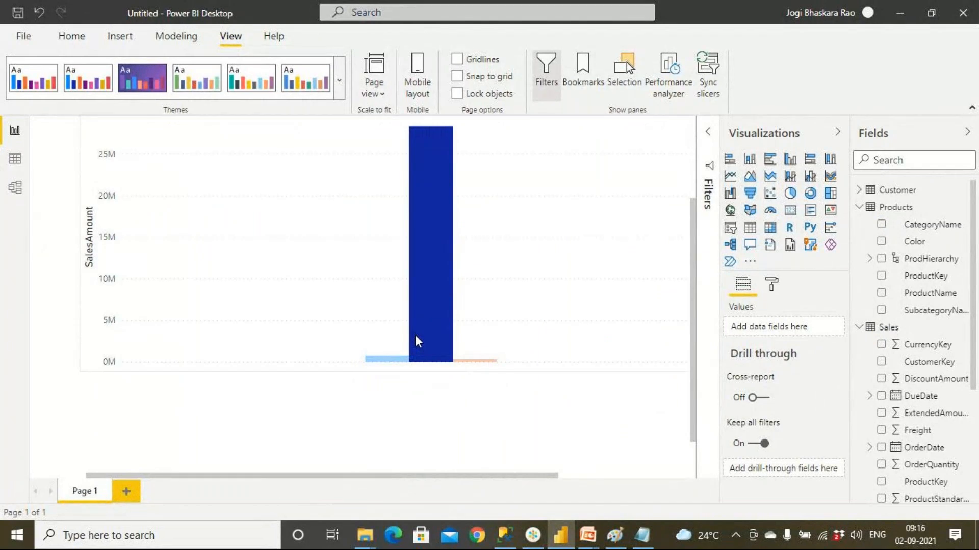
left_click(474, 327)
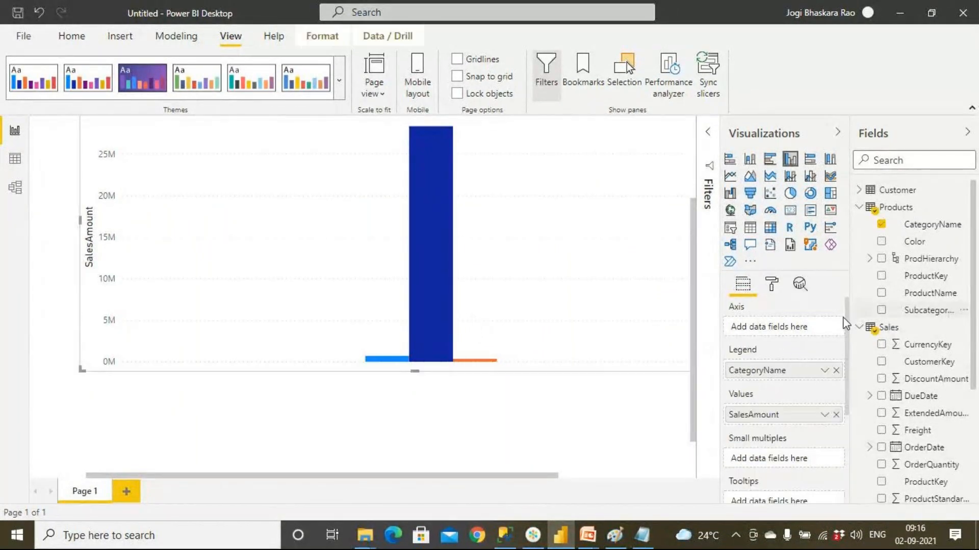
left_click(771, 286)
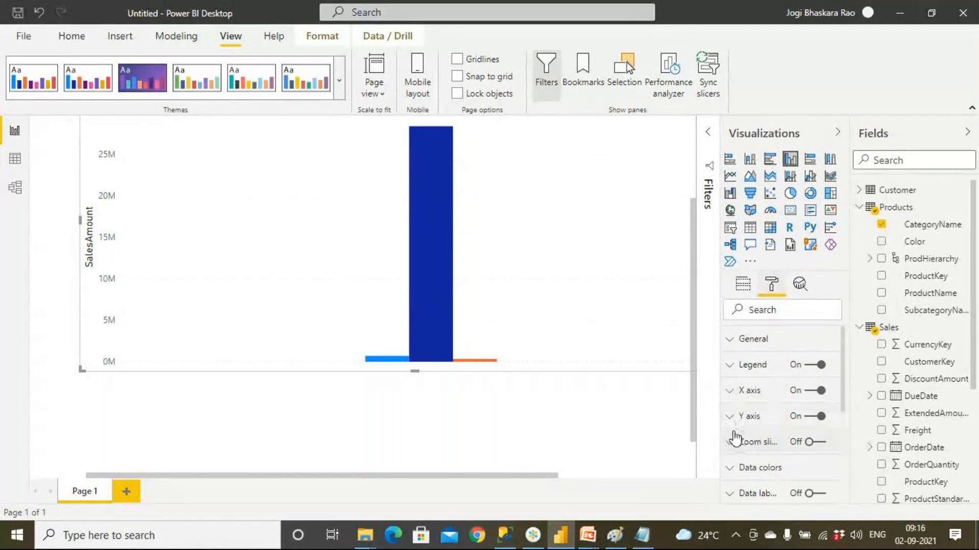
Try the SalesAmount chart as clustered bar, stacked column and 100% stacked column, and return it to clustered column.
left_click(769, 160)
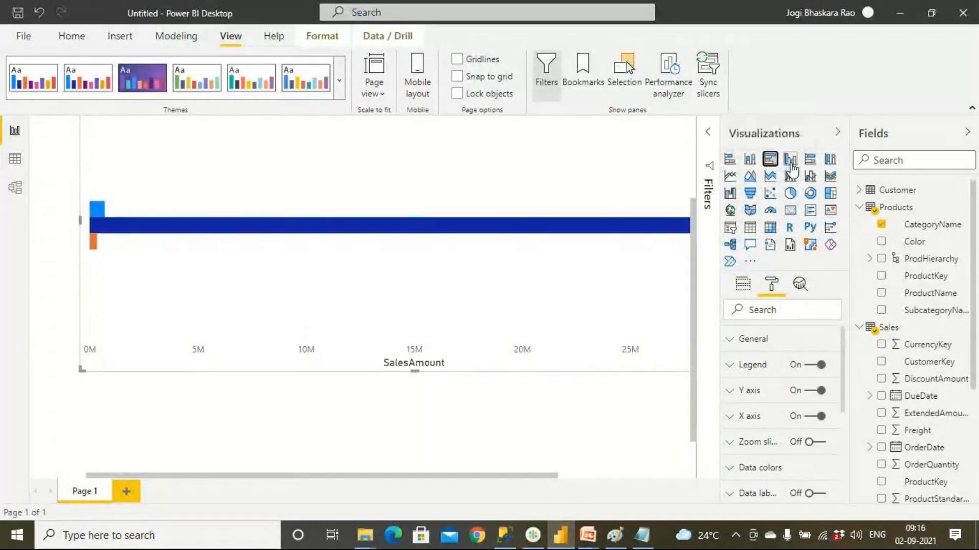
left_click(749, 162)
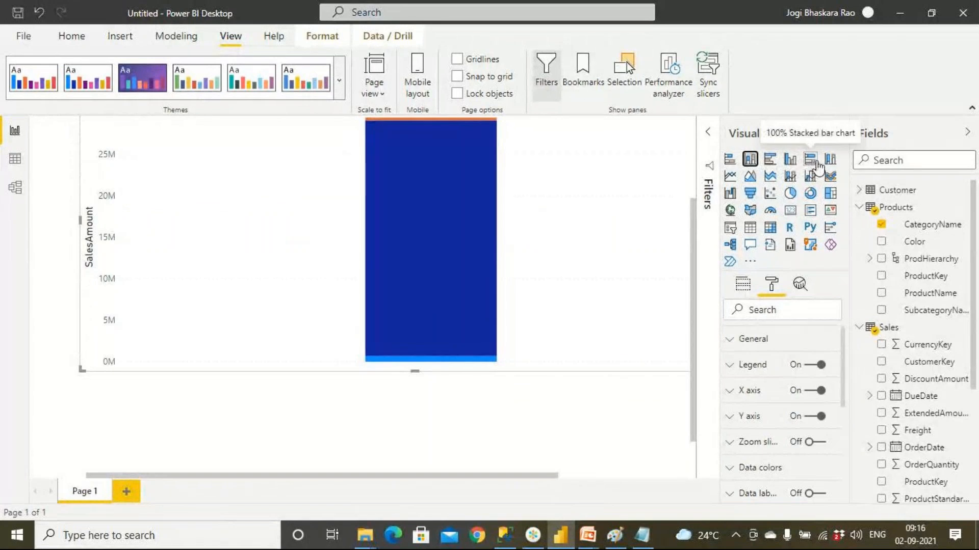
left_click(830, 160)
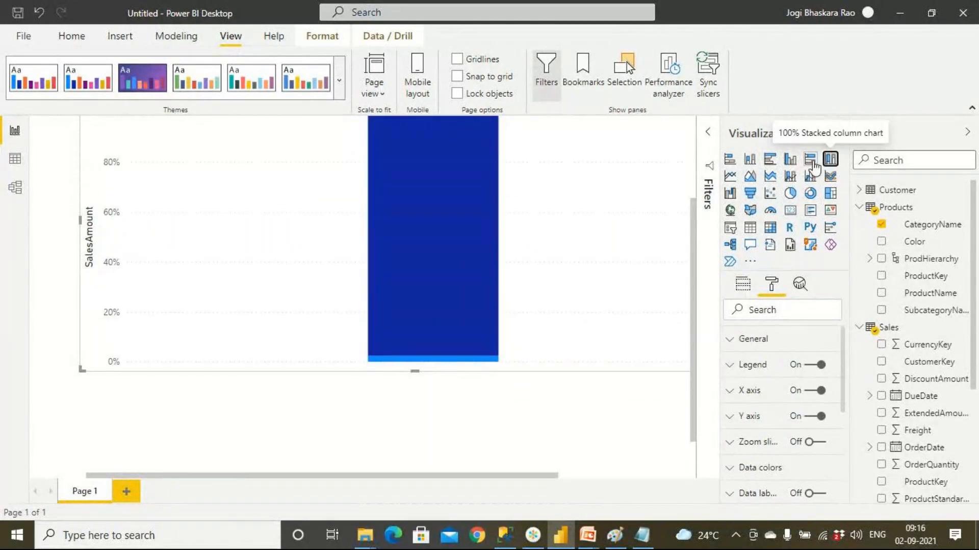
left_click(790, 159)
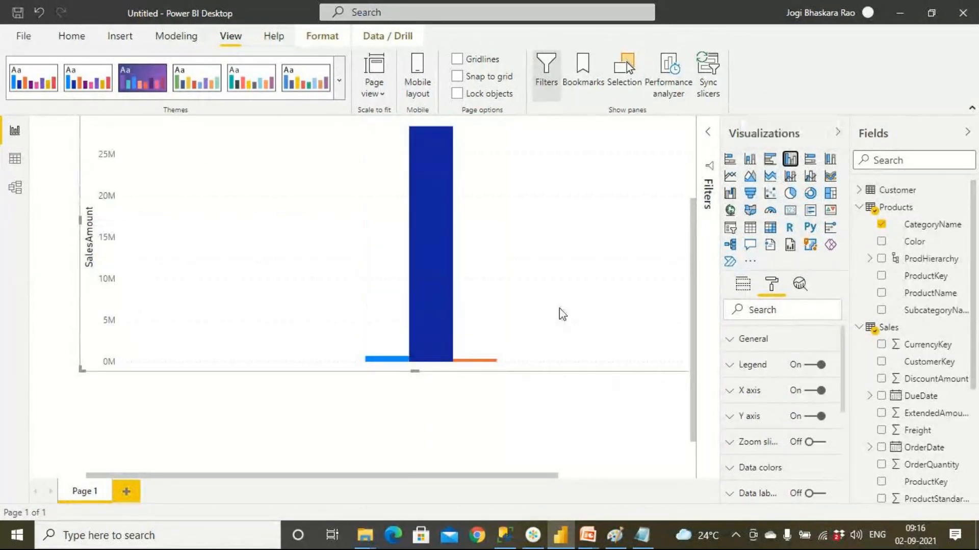
Turn on the border around the SalesAmount by CategoryName chart.
scroll(765, 406, "down", 5)
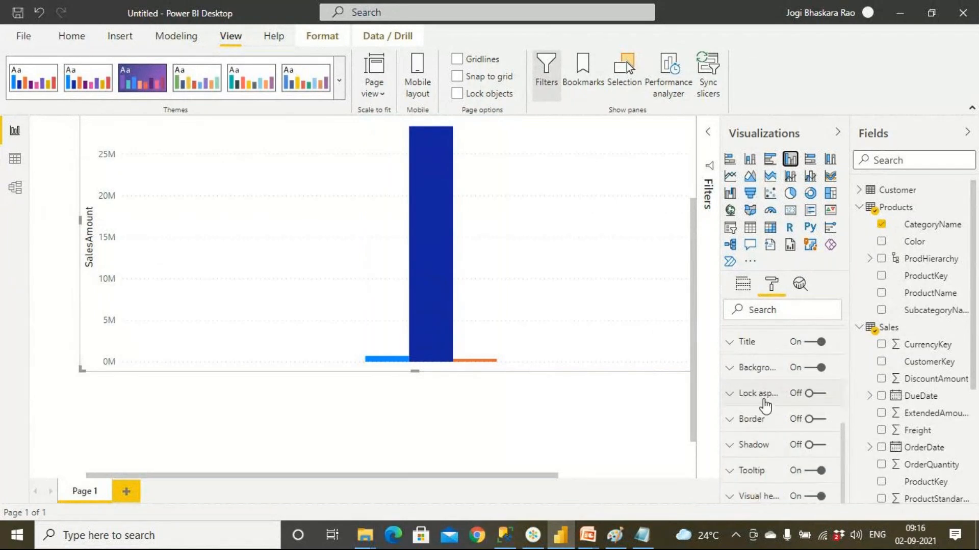
left_click(818, 419)
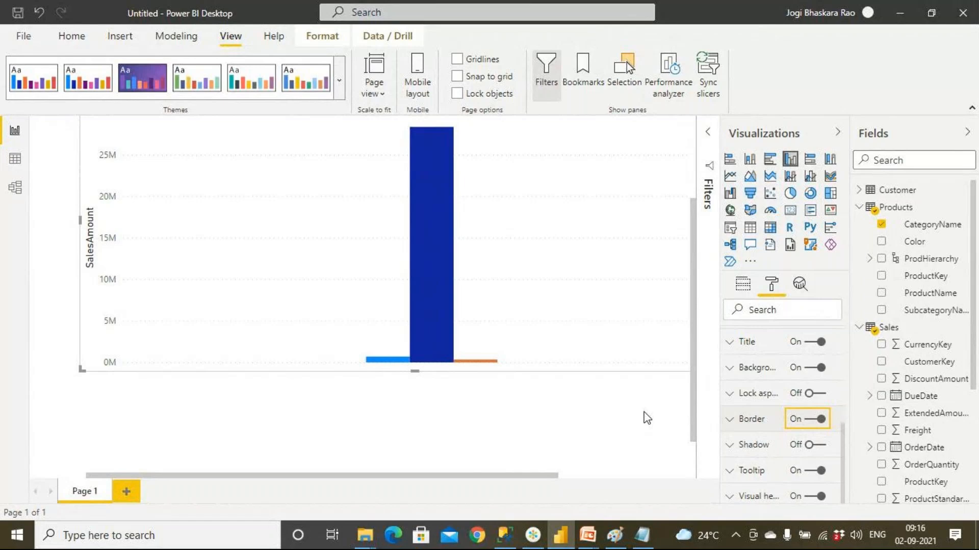
scroll(647, 418, "up", 3)
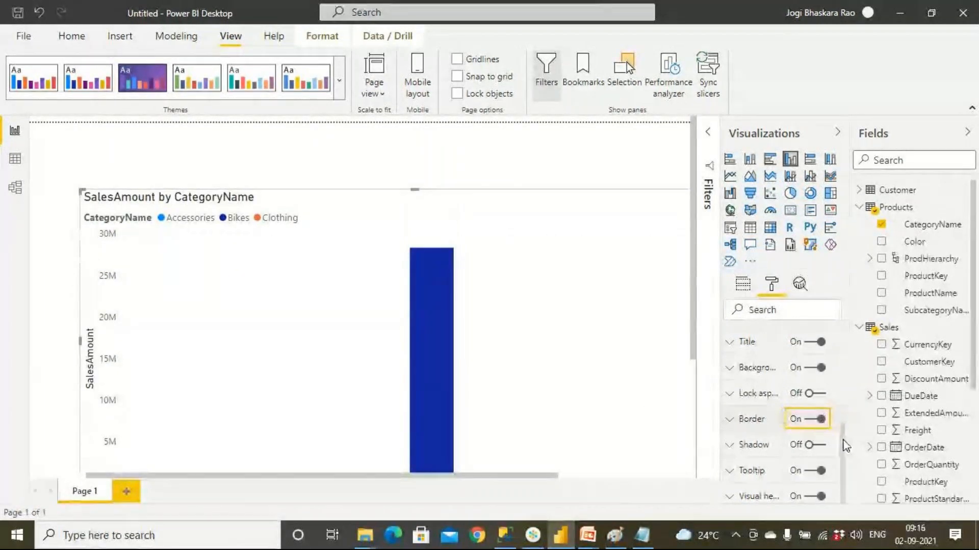
Turn on data labels for the SalesAmount chart and set their text size to 15 pt.
scroll(845, 446, "up", 5)
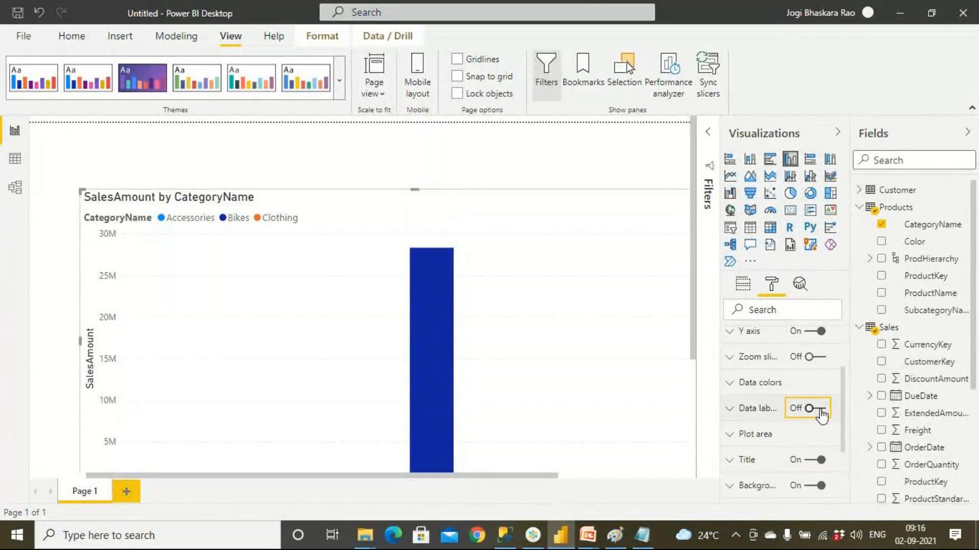
left_click(821, 410)
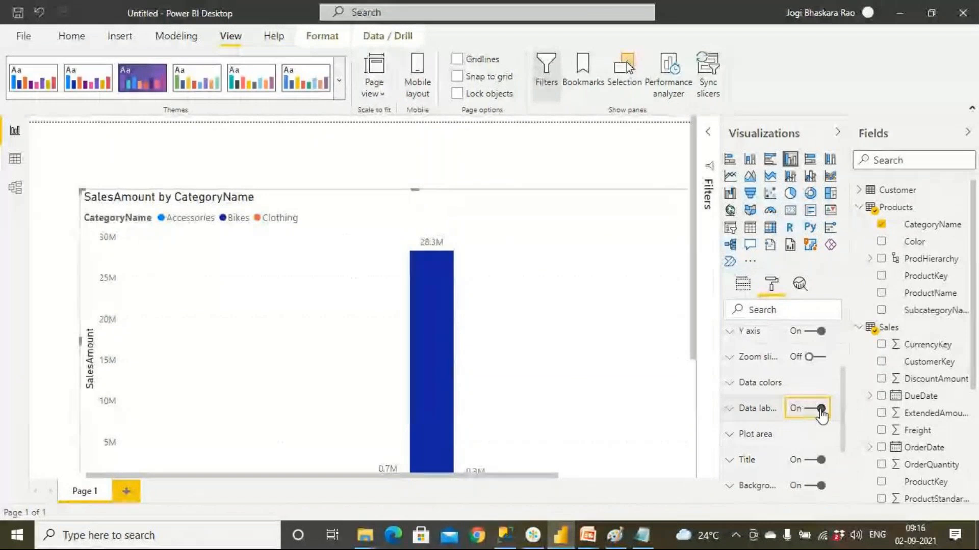
left_click(730, 411)
scroll(751, 440, "down", 5)
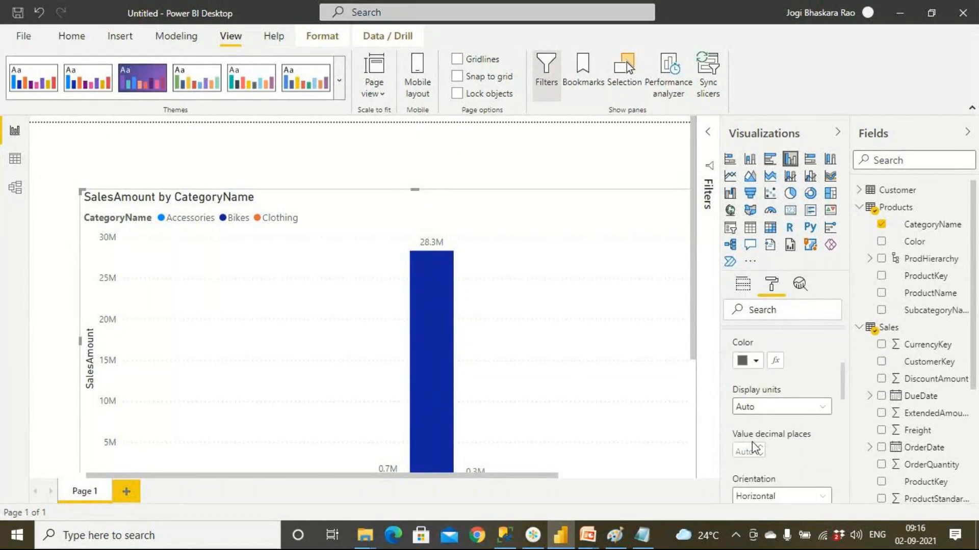
left_click(758, 439)
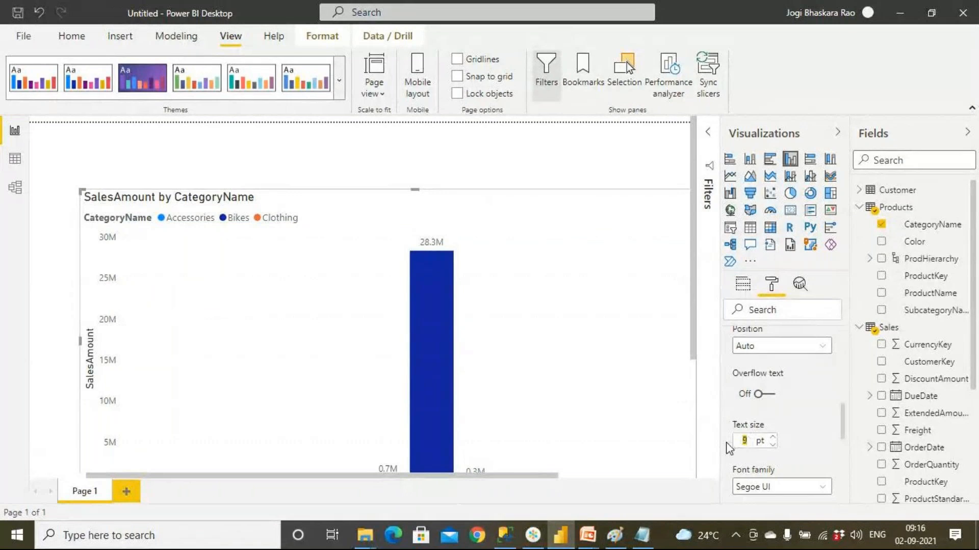
key("Return")
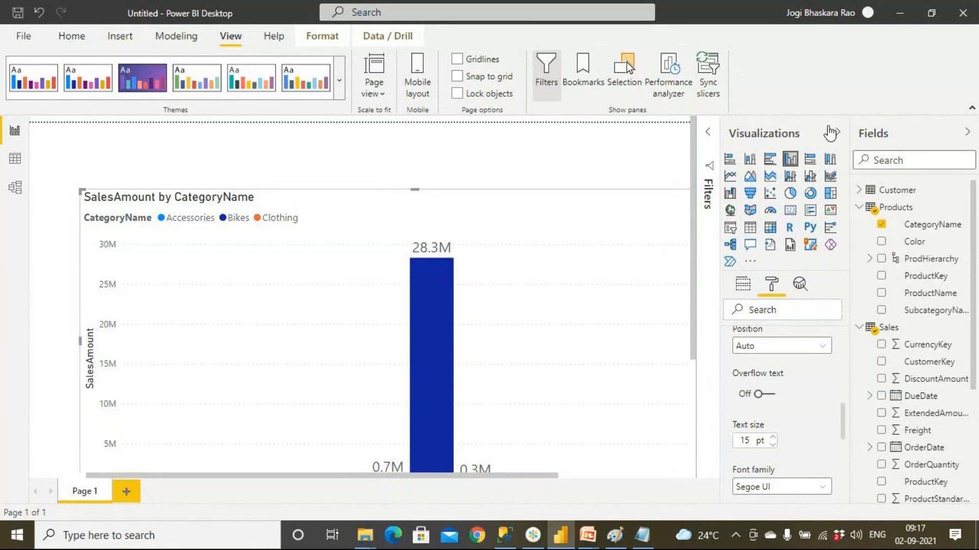
Collapse the Visualizations pane and examine the labelled category columns over the chart's full height.
left_click(833, 138)
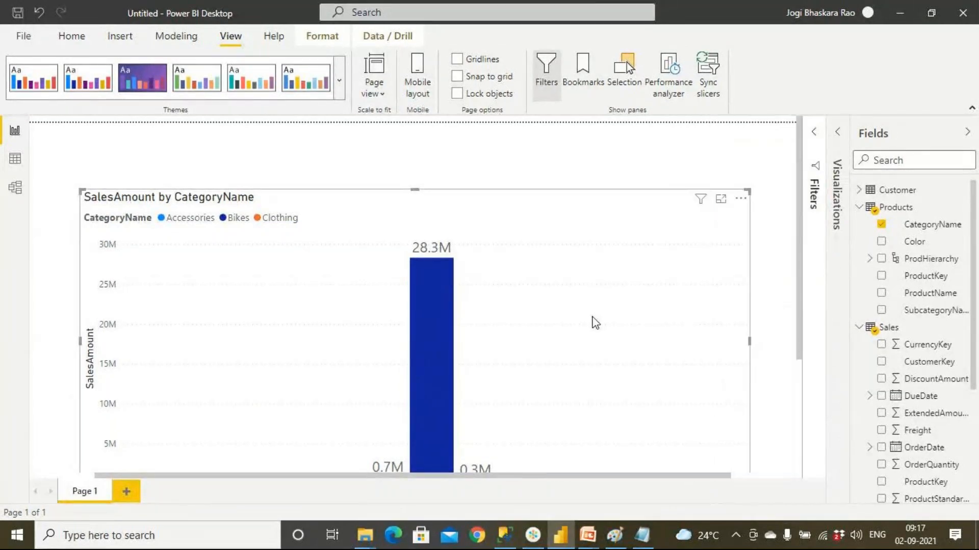
scroll(593, 313, "down", 3)
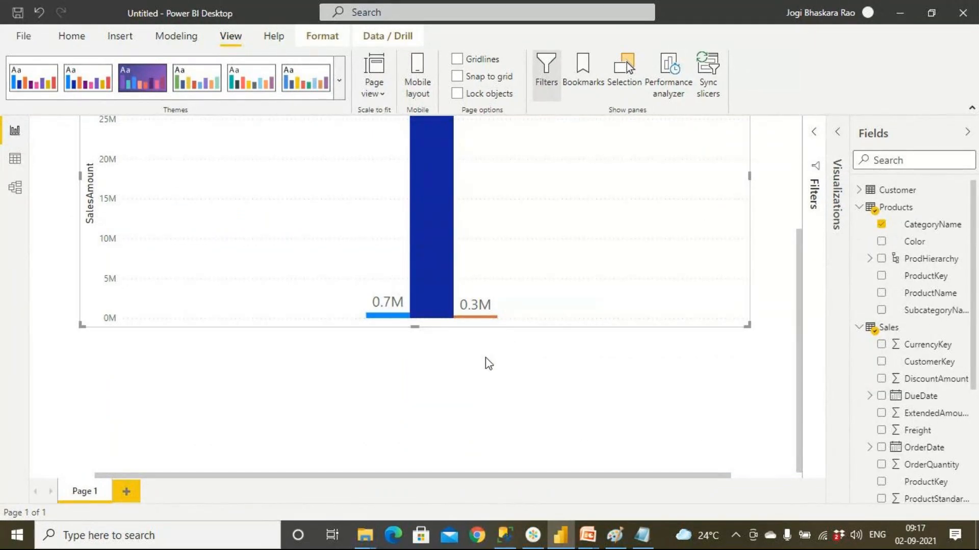
scroll(486, 359, "up", 3)
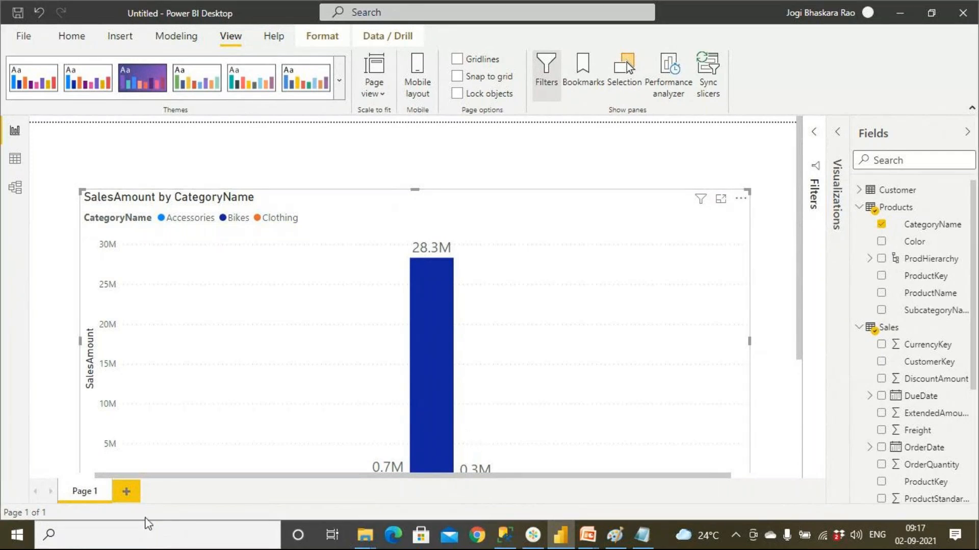
Add a blank Page 2 to the report and collapse the Products table in the field list.
left_click(127, 492)
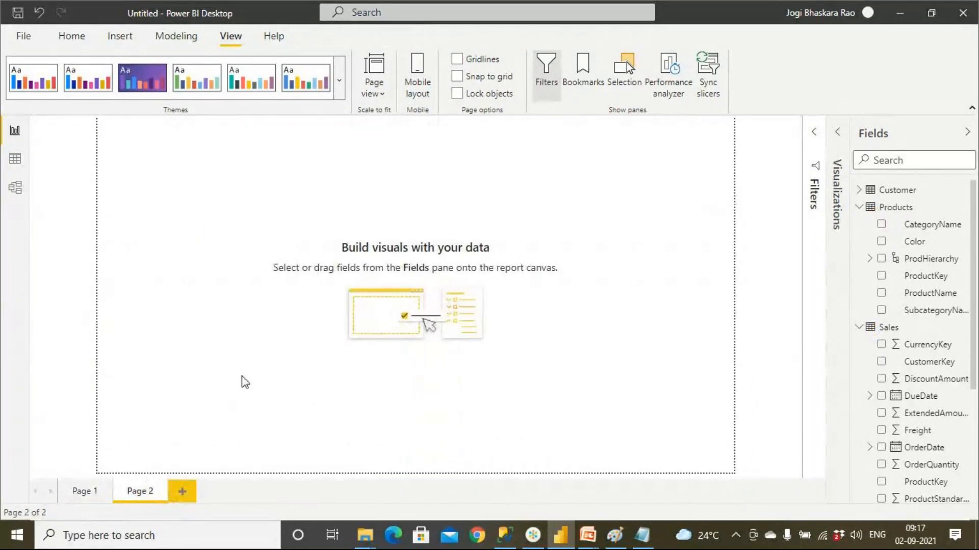
left_click(70, 37)
left_click(859, 208)
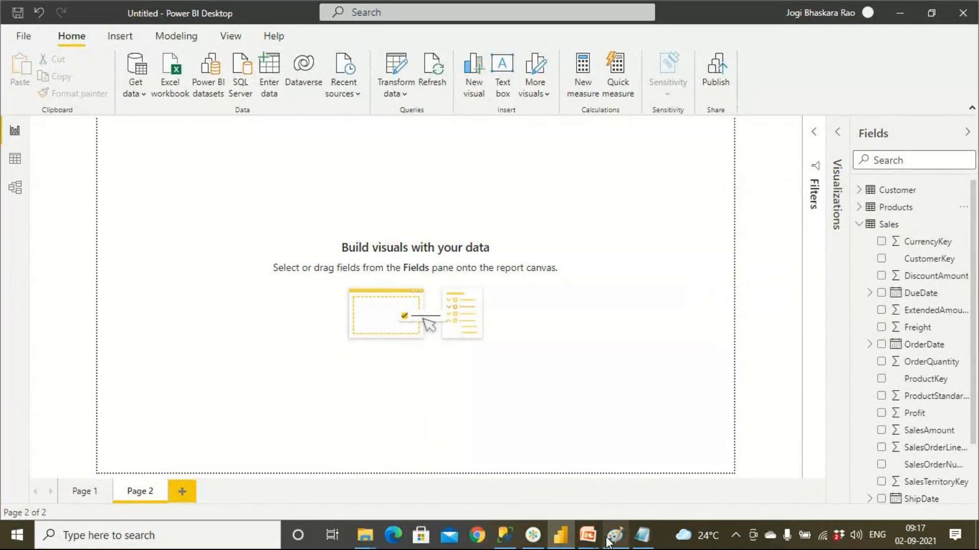
mouse_move(601, 541)
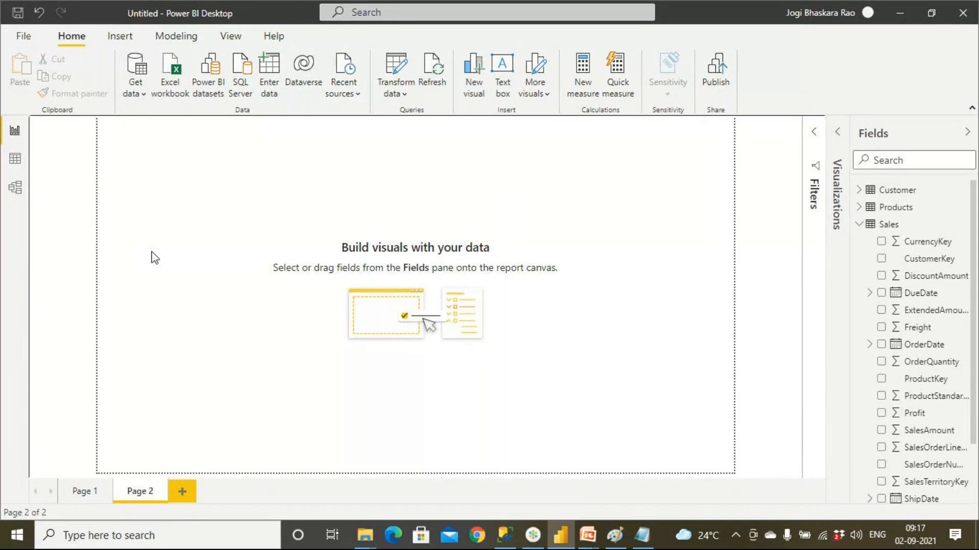
Return to Page 1 with the SalesAmount by CategoryName chart and dismiss the chat notification.
left_click(92, 493)
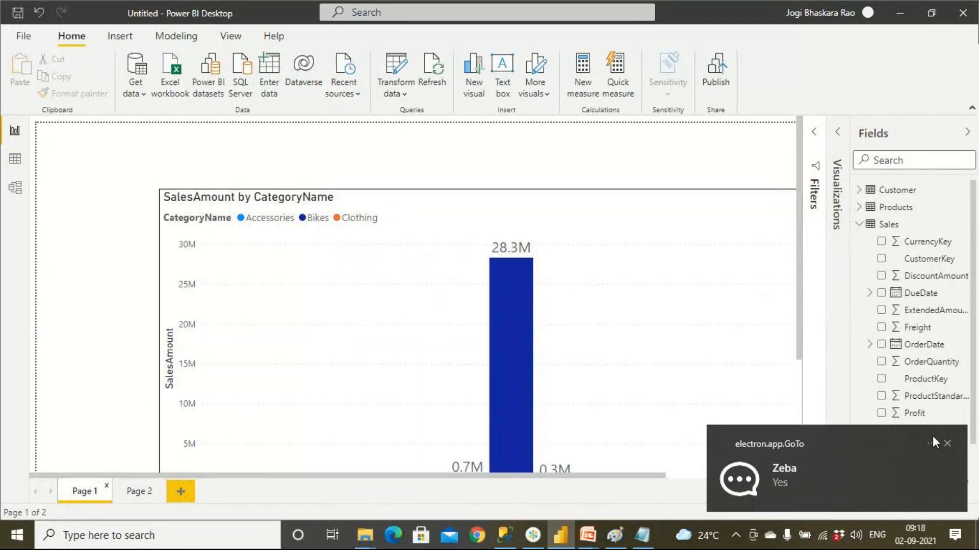
left_click(946, 443)
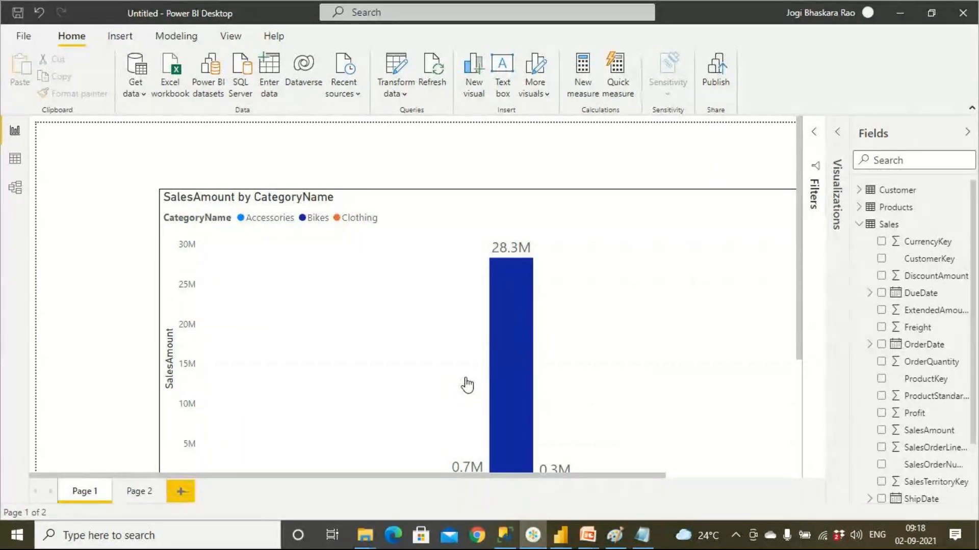
left_click(94, 303)
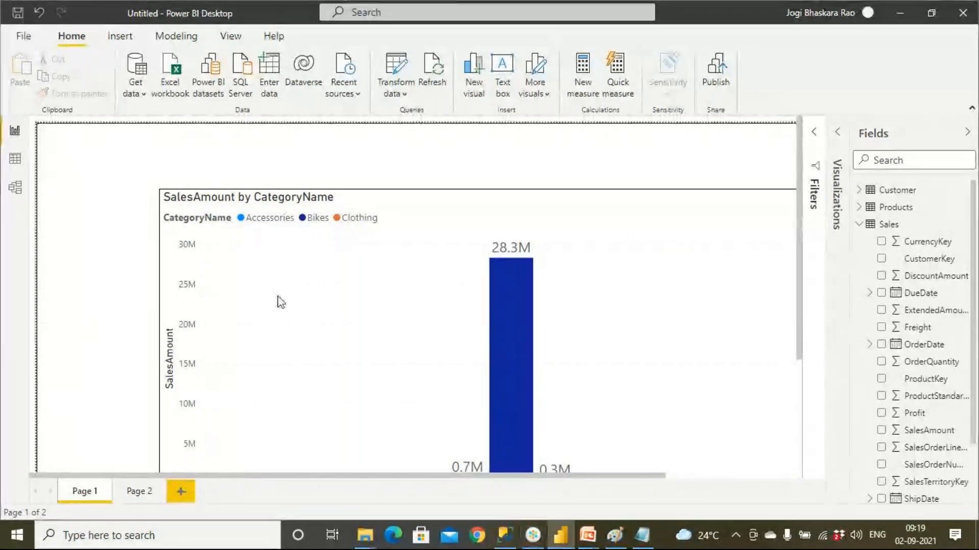
left_click(522, 326)
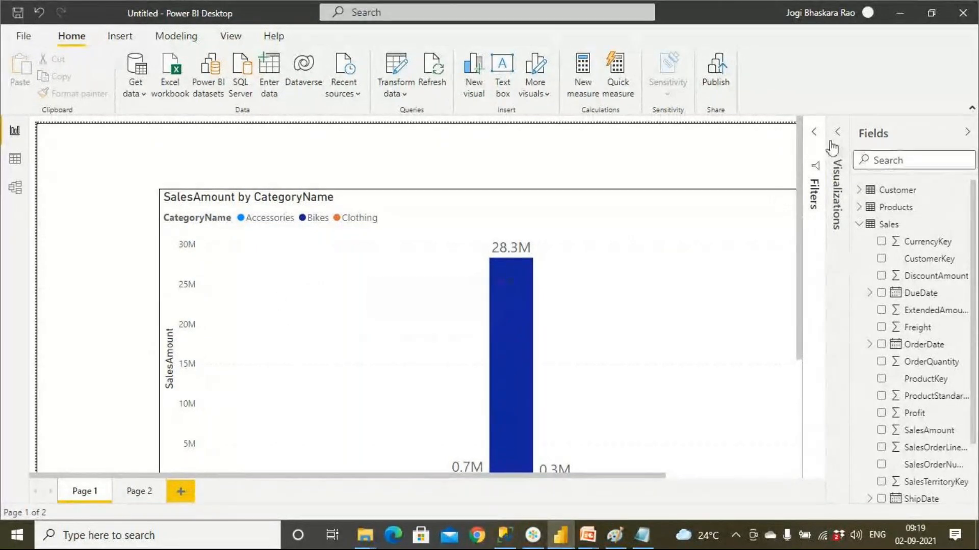